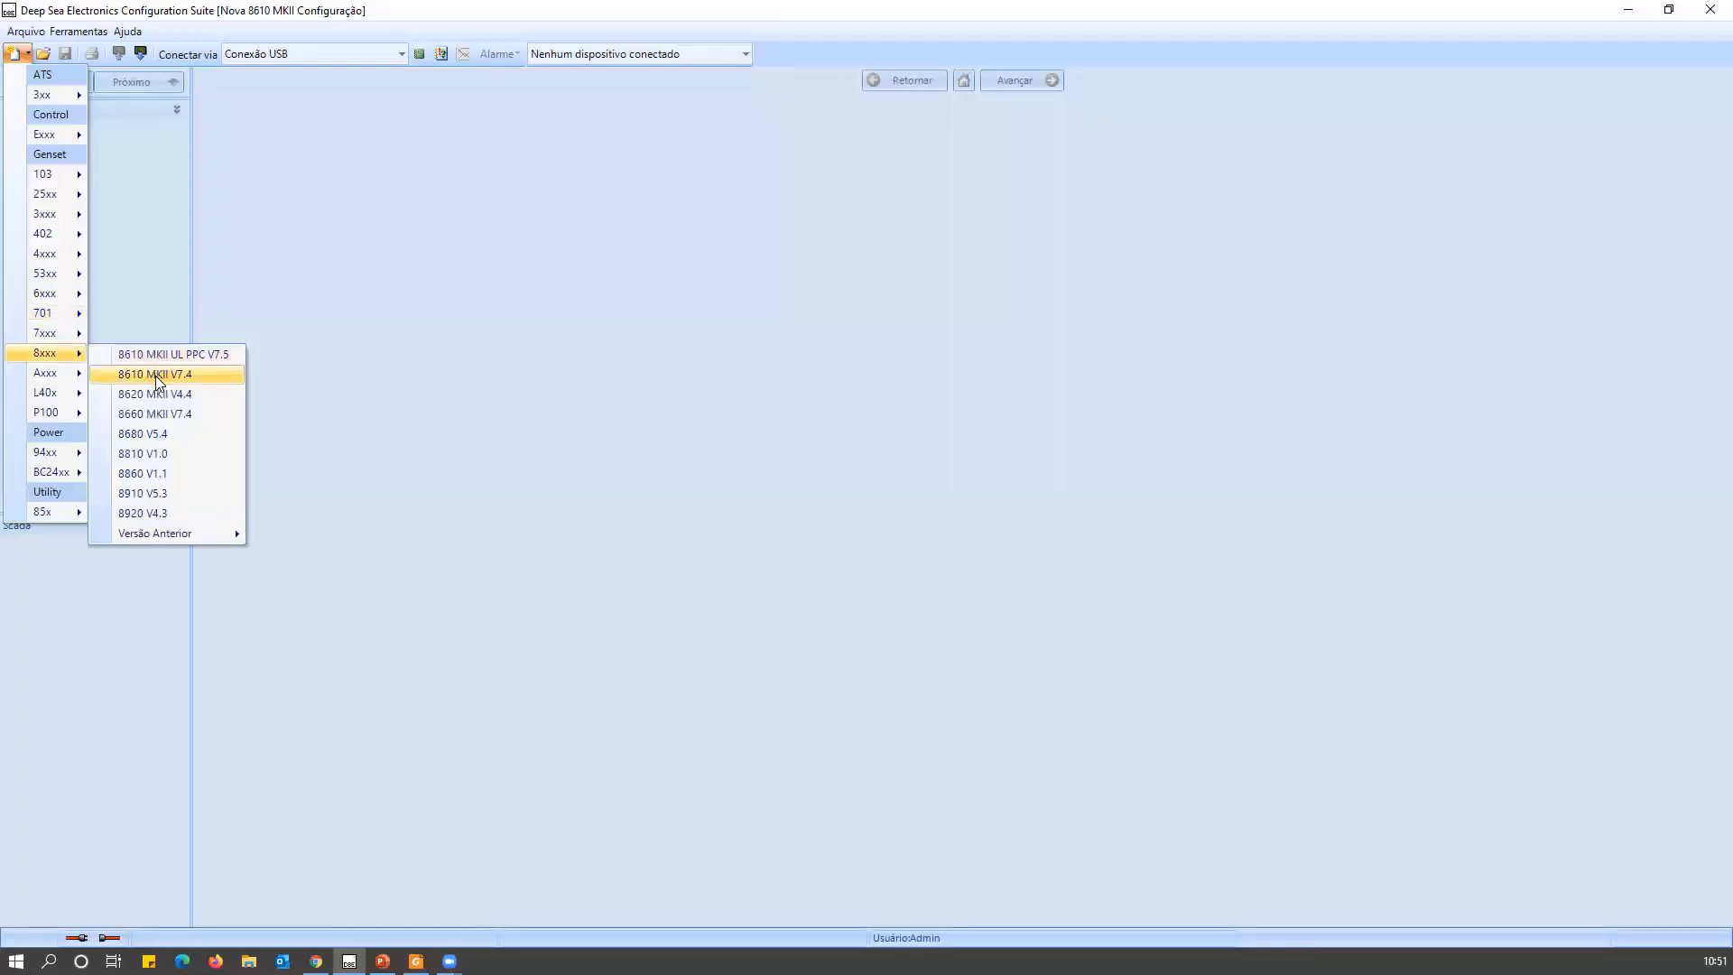
# Create a new 8610 MKII V7.4 configuration and expand the Gerador section with its Corrente, Potência and Sincronização groups.
pyautogui.click(156, 376)
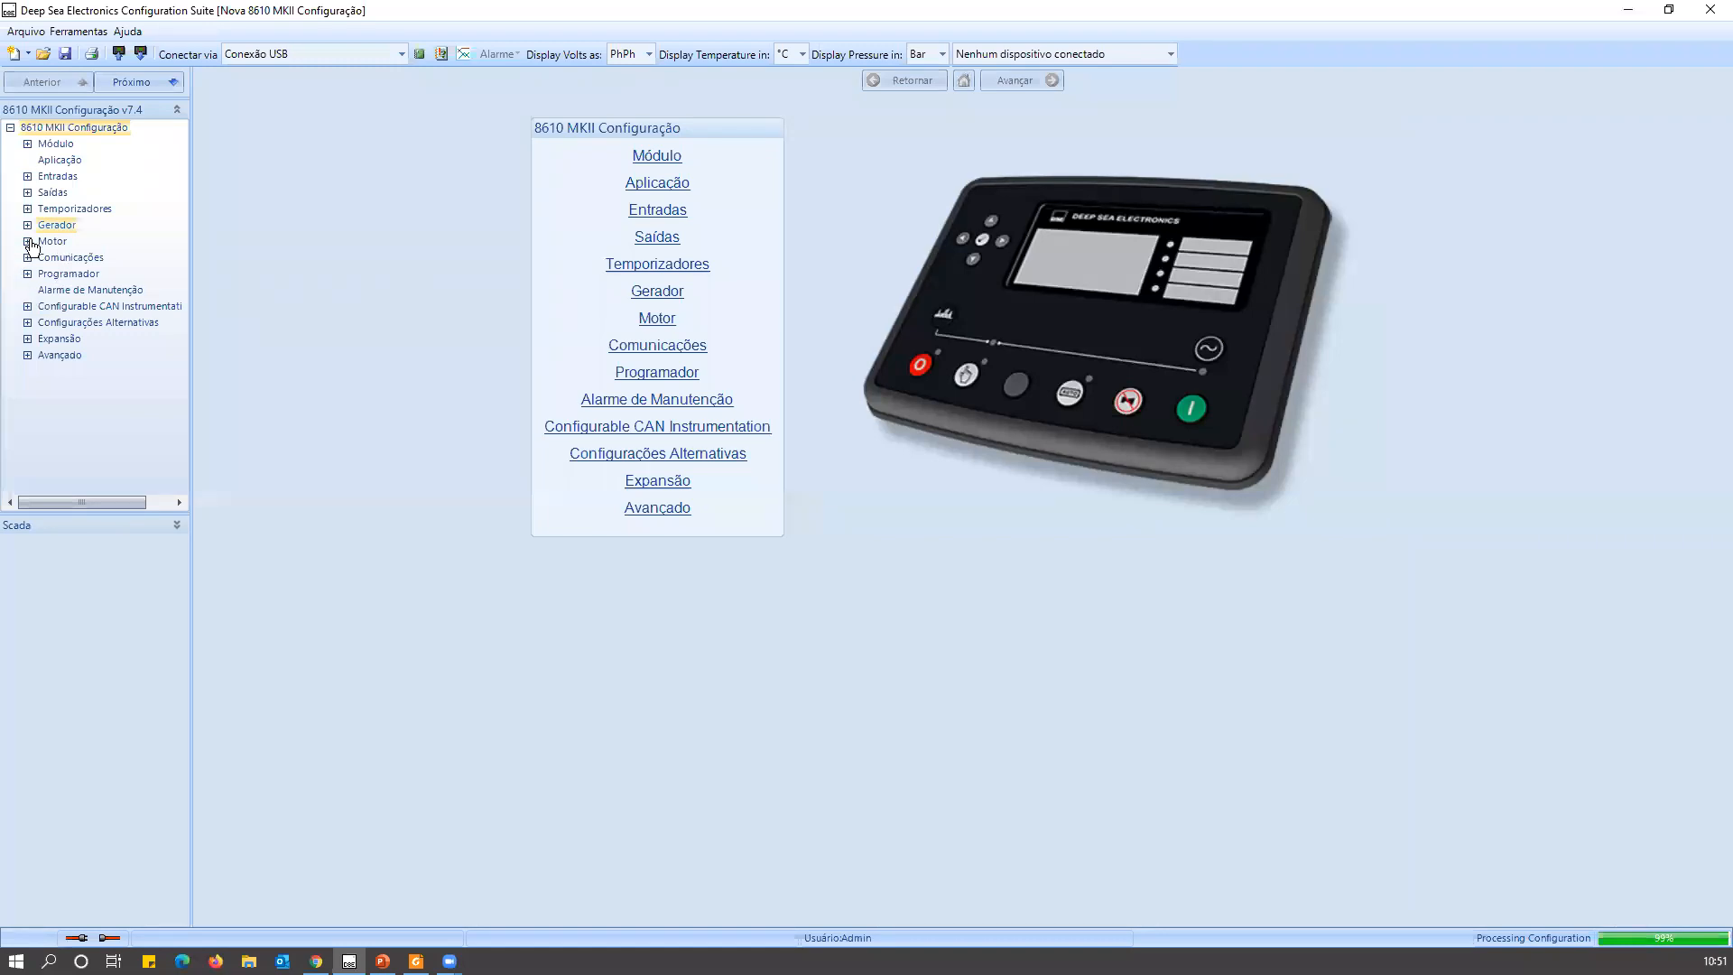
pyautogui.doubleClick(39, 227)
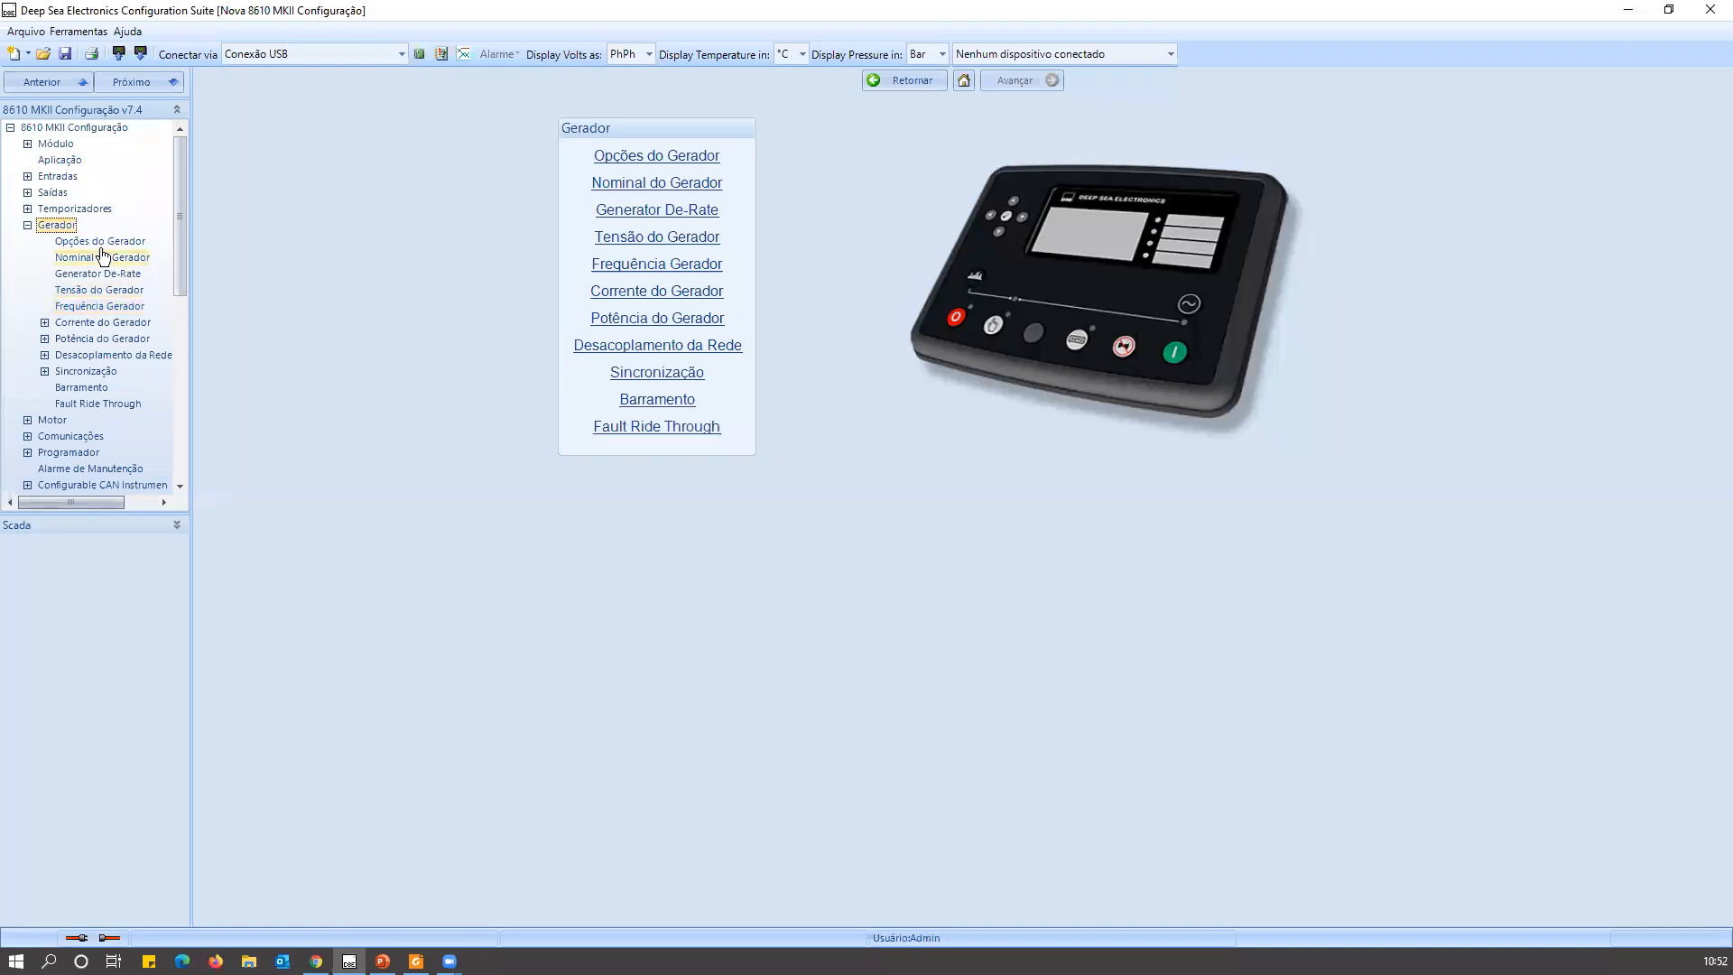
pyautogui.click(44, 322)
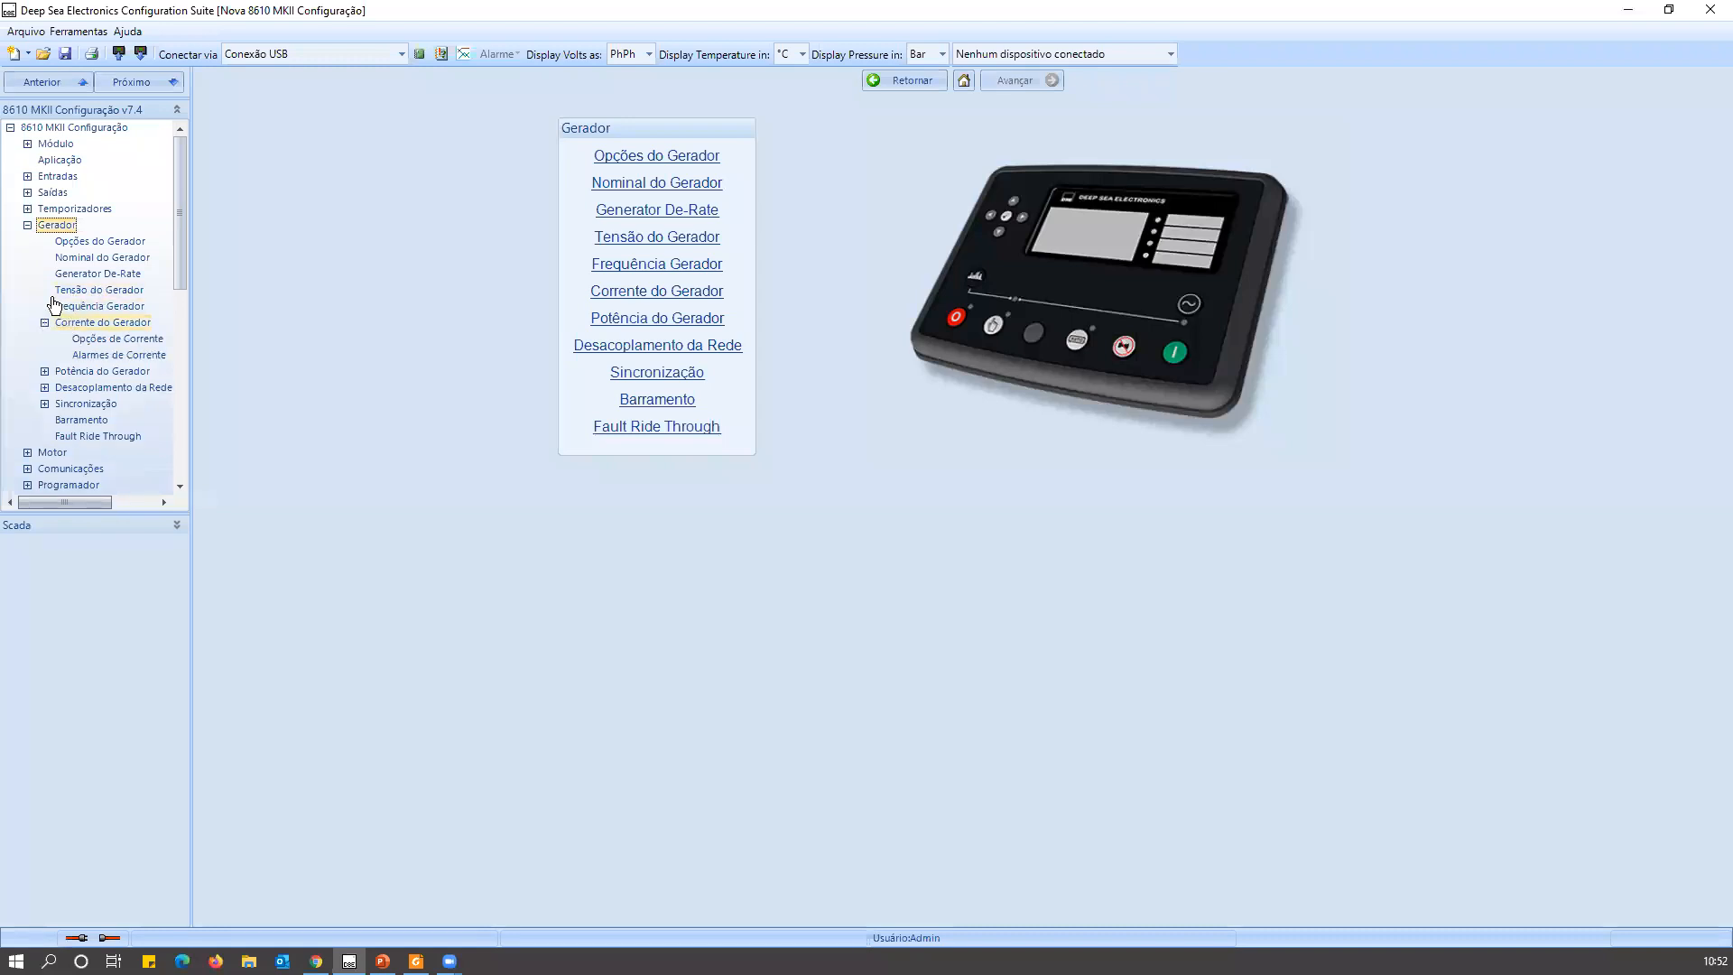
pyautogui.click(44, 371)
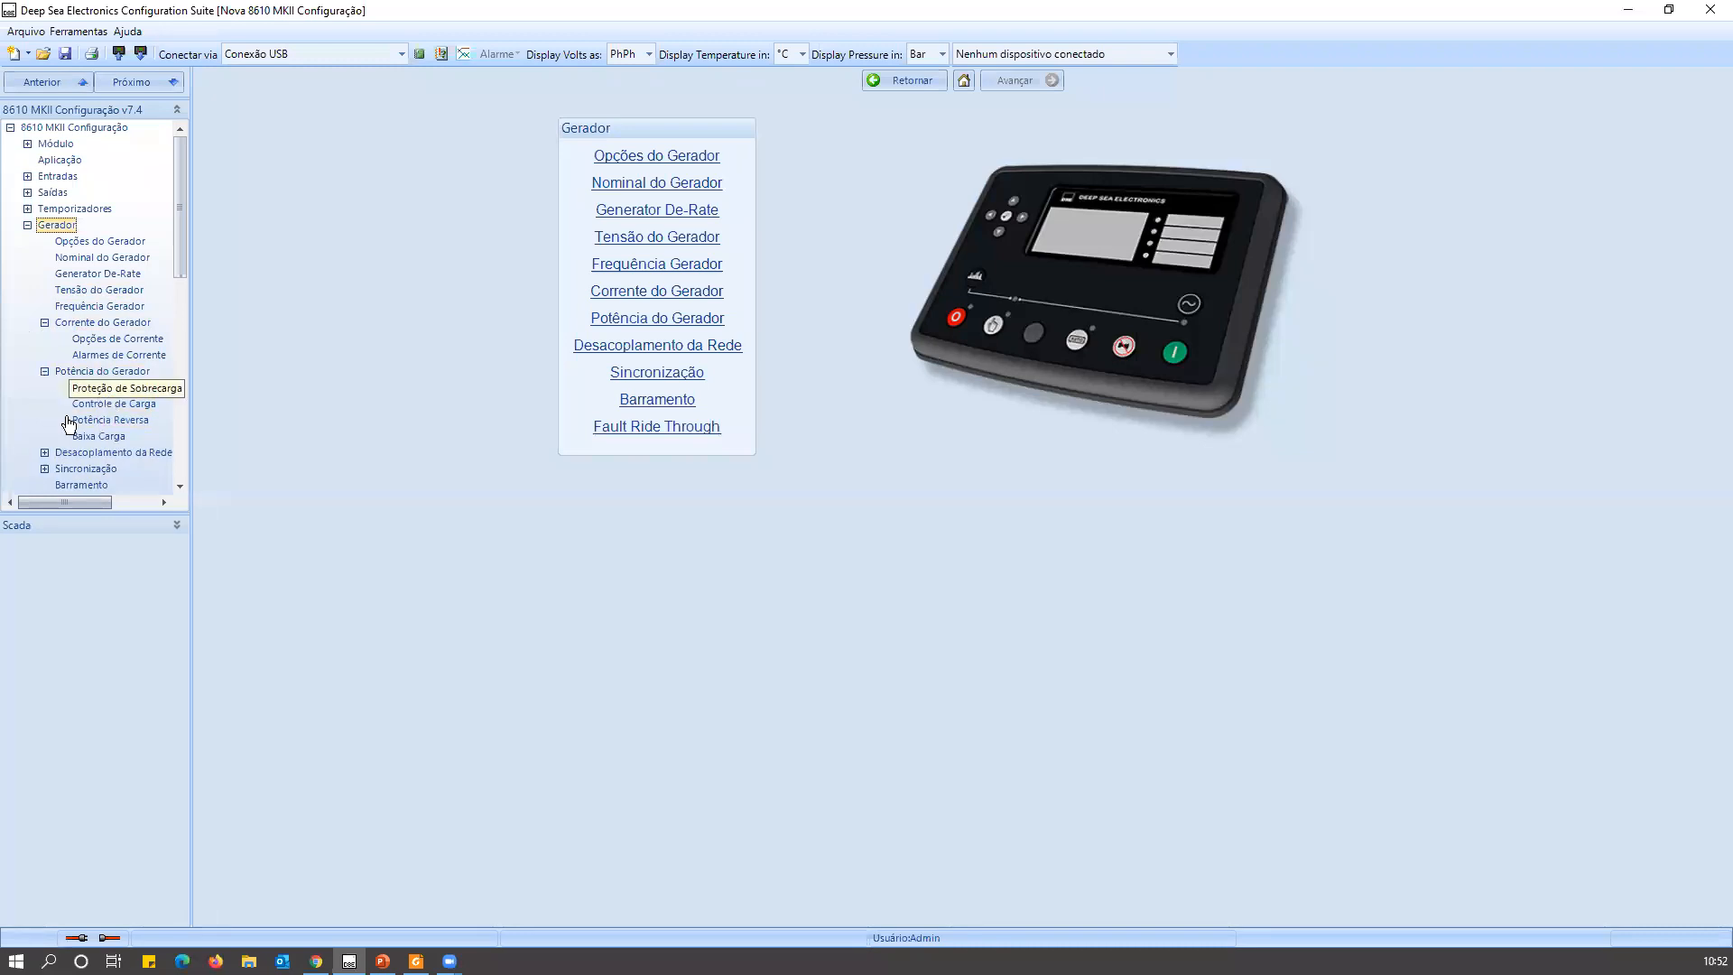
pyautogui.click(44, 469)
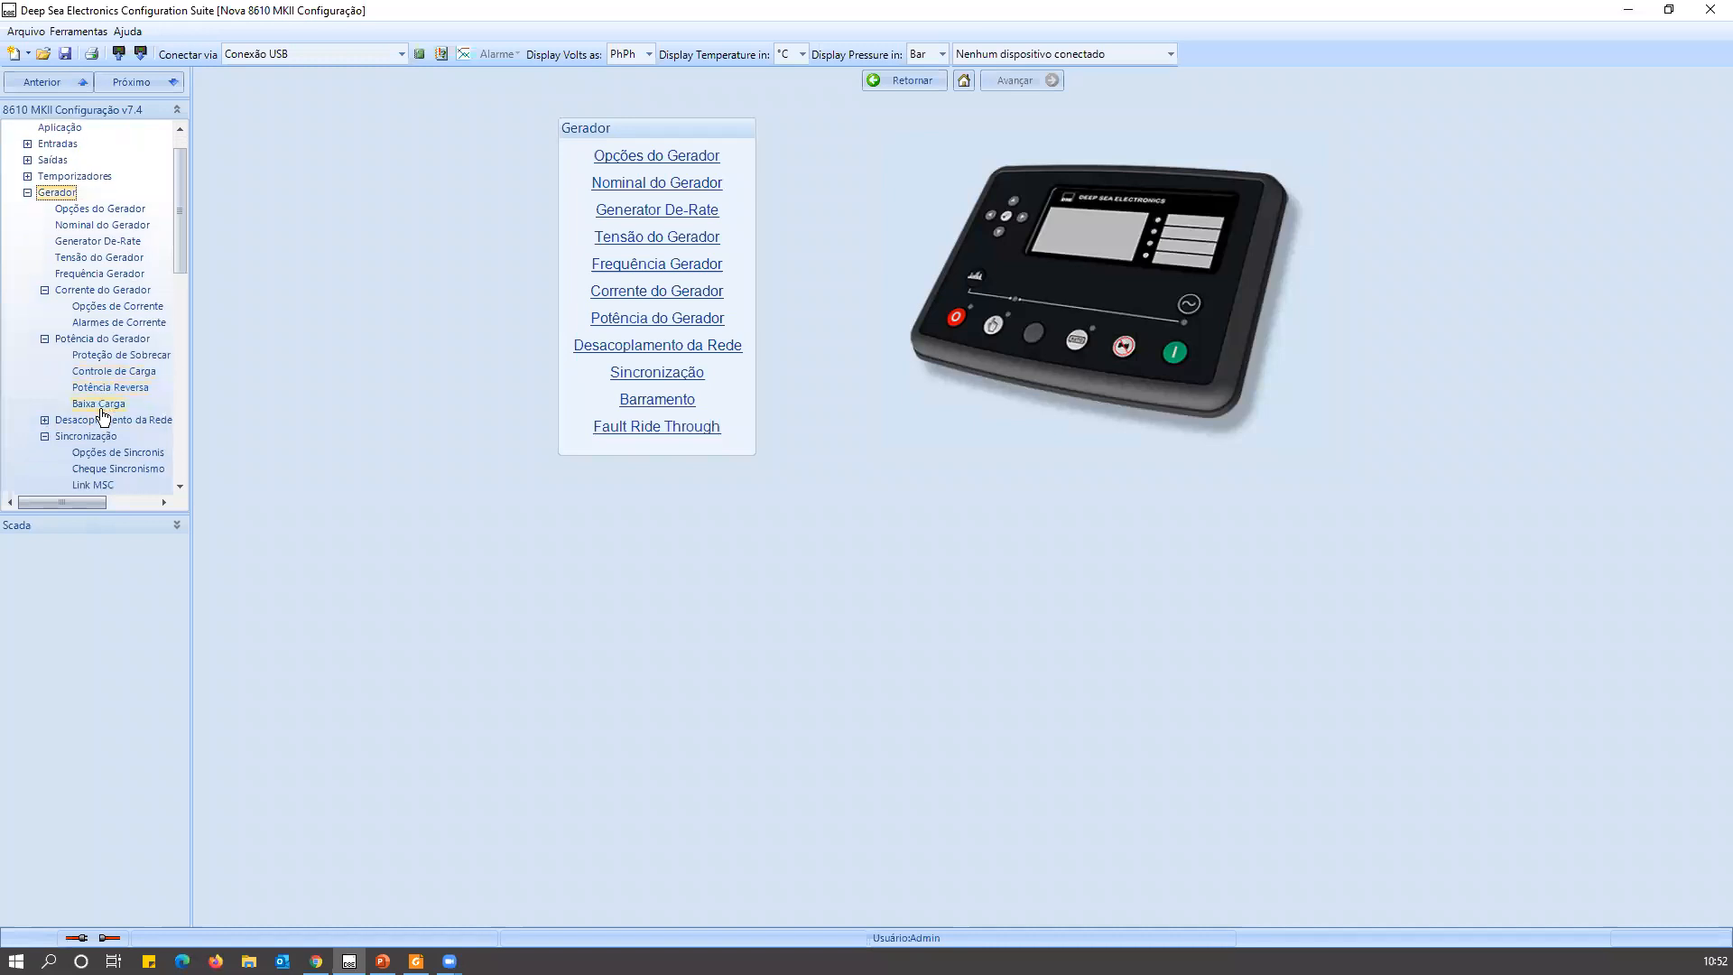
pyautogui.scroll(-4, 75, 451)
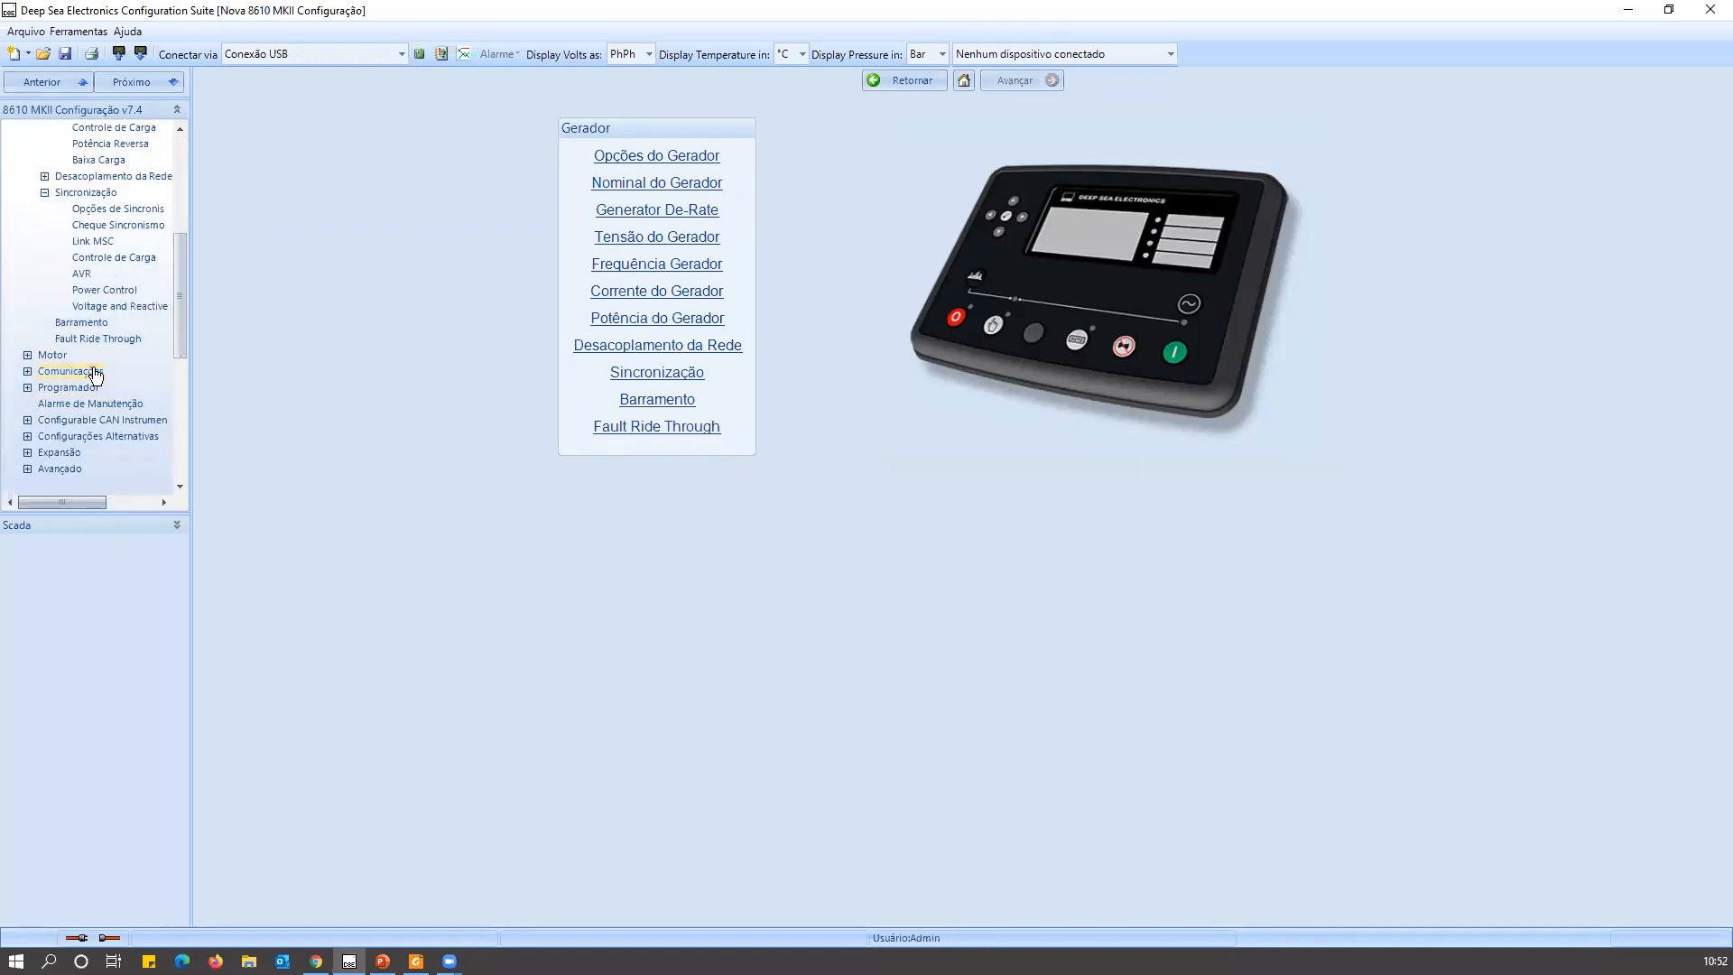
pyautogui.scroll(6, 106, 373)
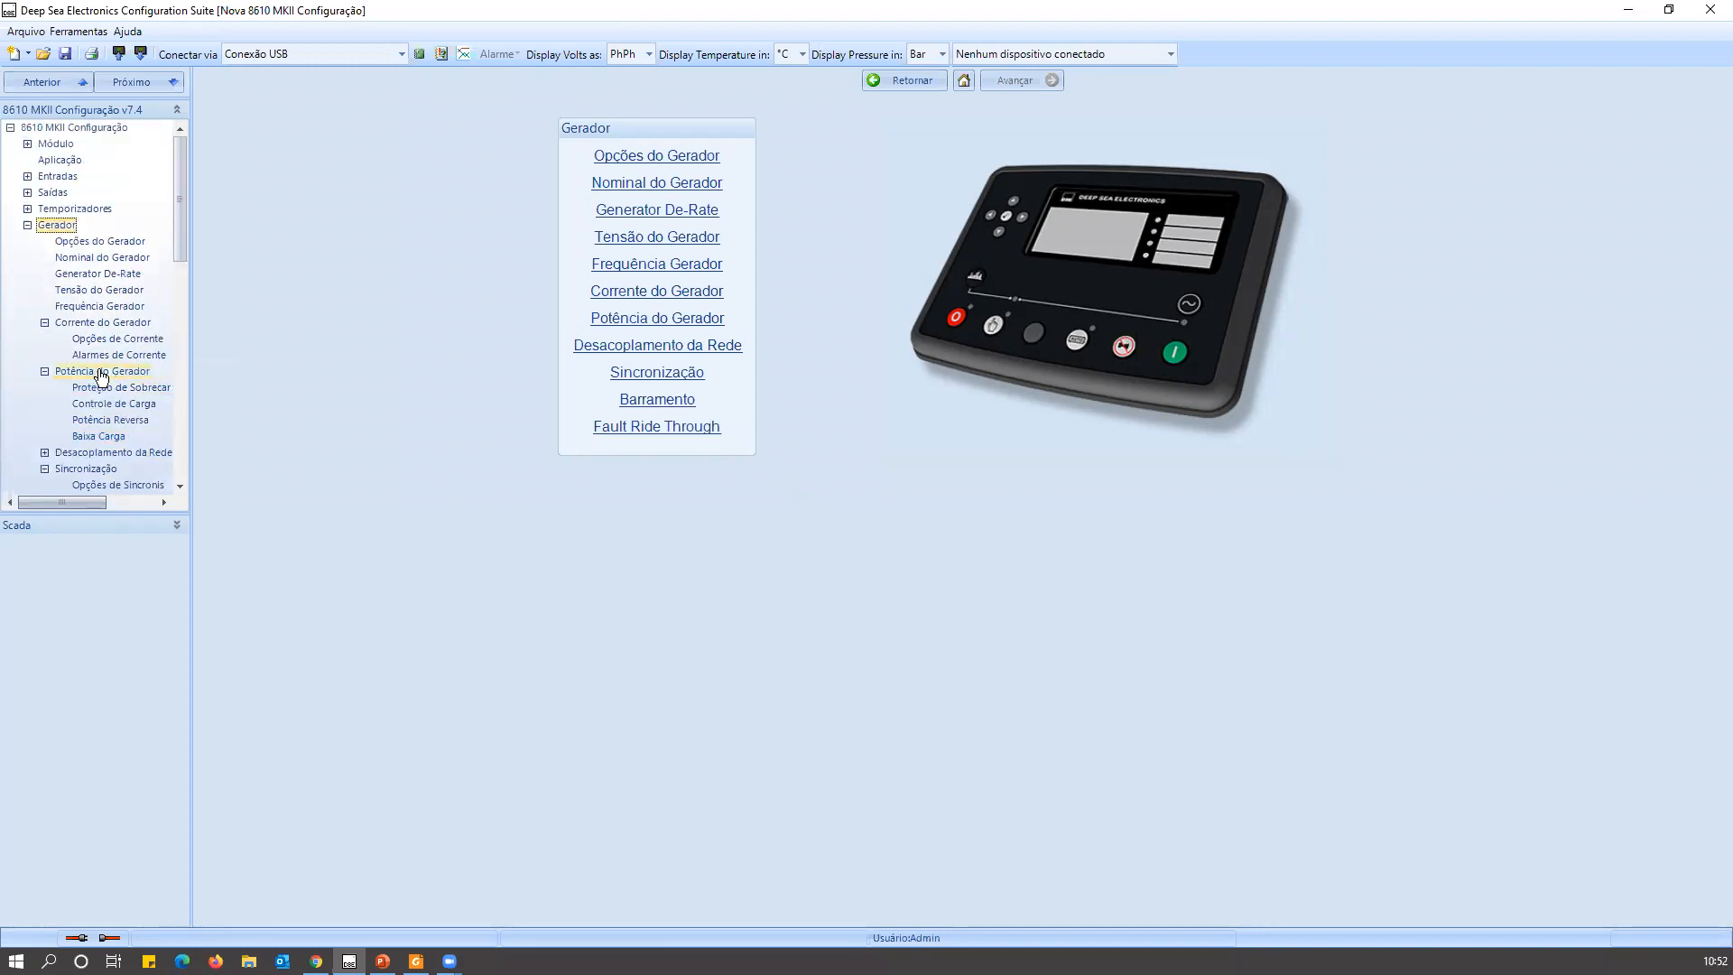
# Examine the Opções do Gerador page, switching the TP Instalado option on and back off.
pyautogui.click(102, 259)
pyautogui.click(99, 243)
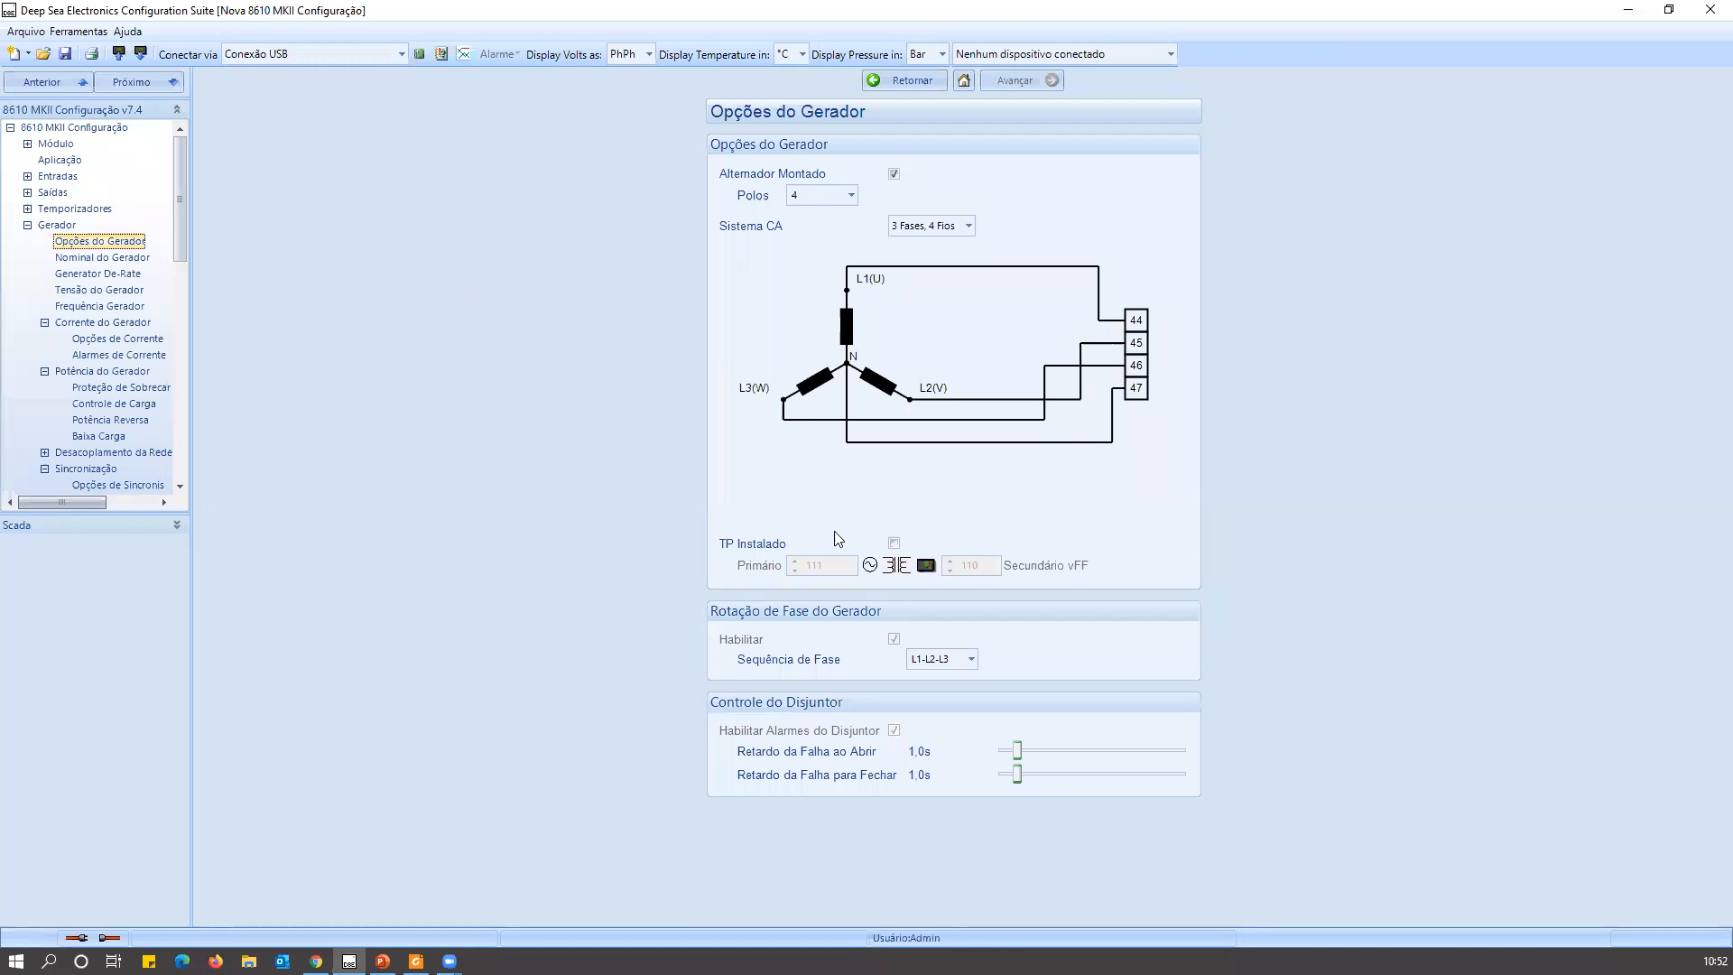
pyautogui.click(892, 545)
pyautogui.click(893, 543)
# Set the generator's nominal ratings to 400 kW and 300 kVAr.
pyautogui.click(56, 259)
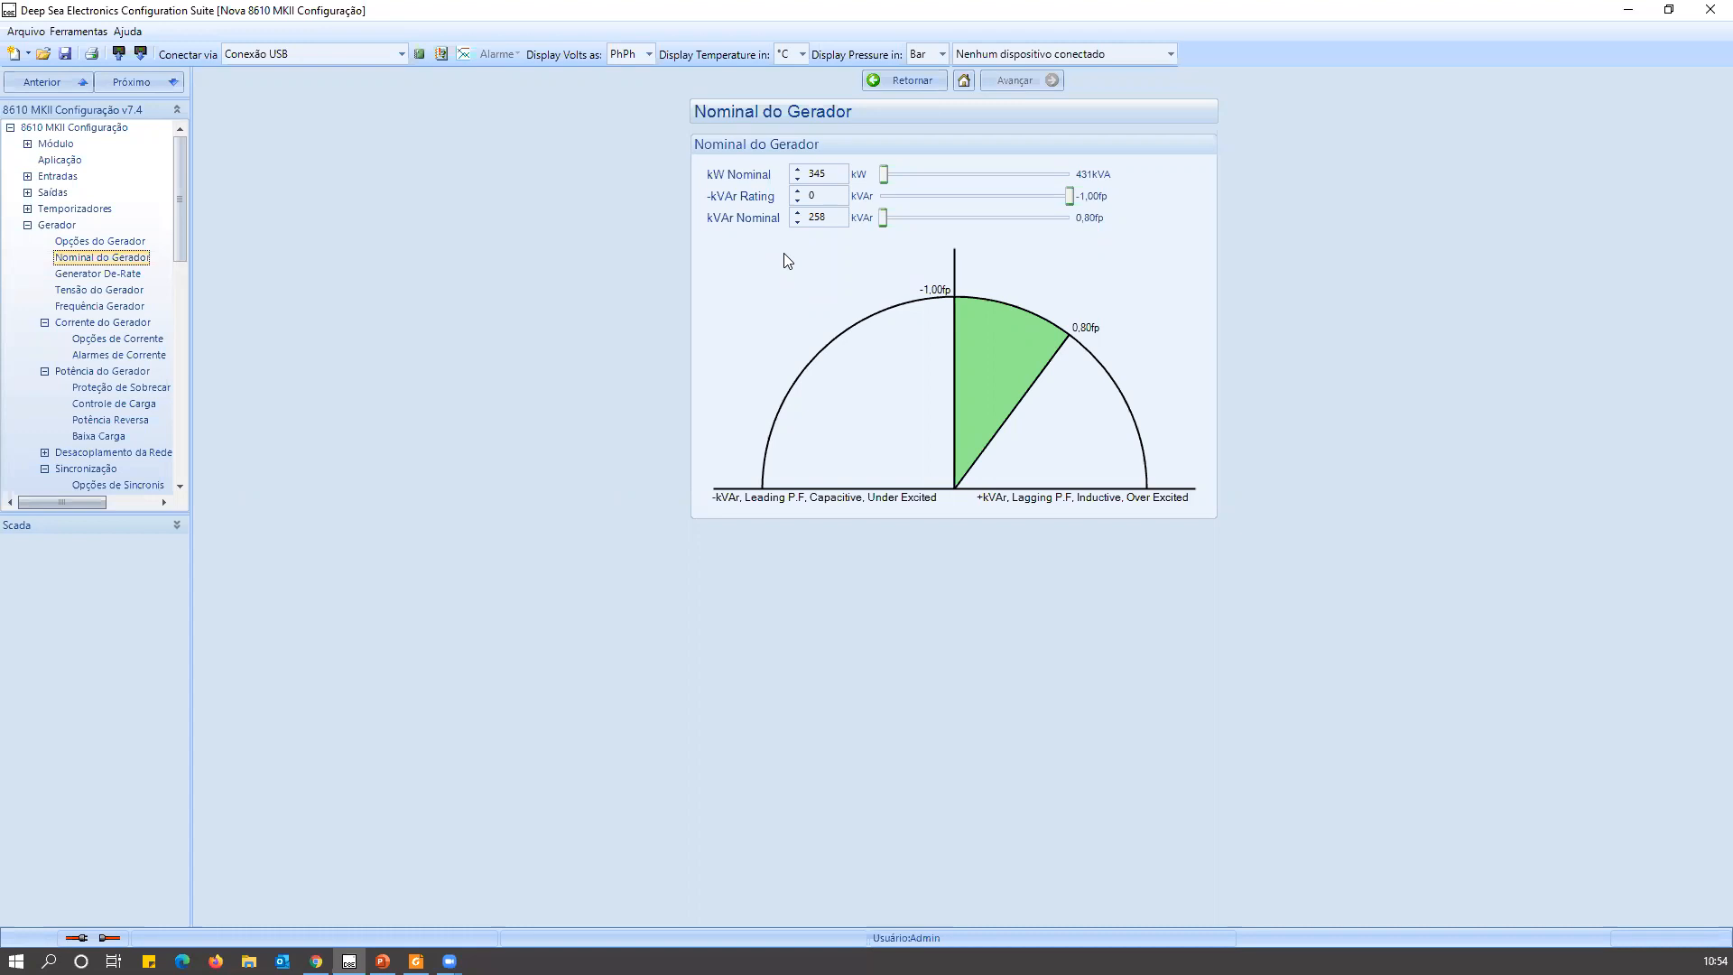
pyautogui.doubleClick(822, 173)
pyautogui.write('500')
pyautogui.press('BackSpace')
pyautogui.press('BackSpace')
pyautogui.press('BackSpace')
pyautogui.write('400')
pyautogui.click(835, 215)
pyautogui.write('300')
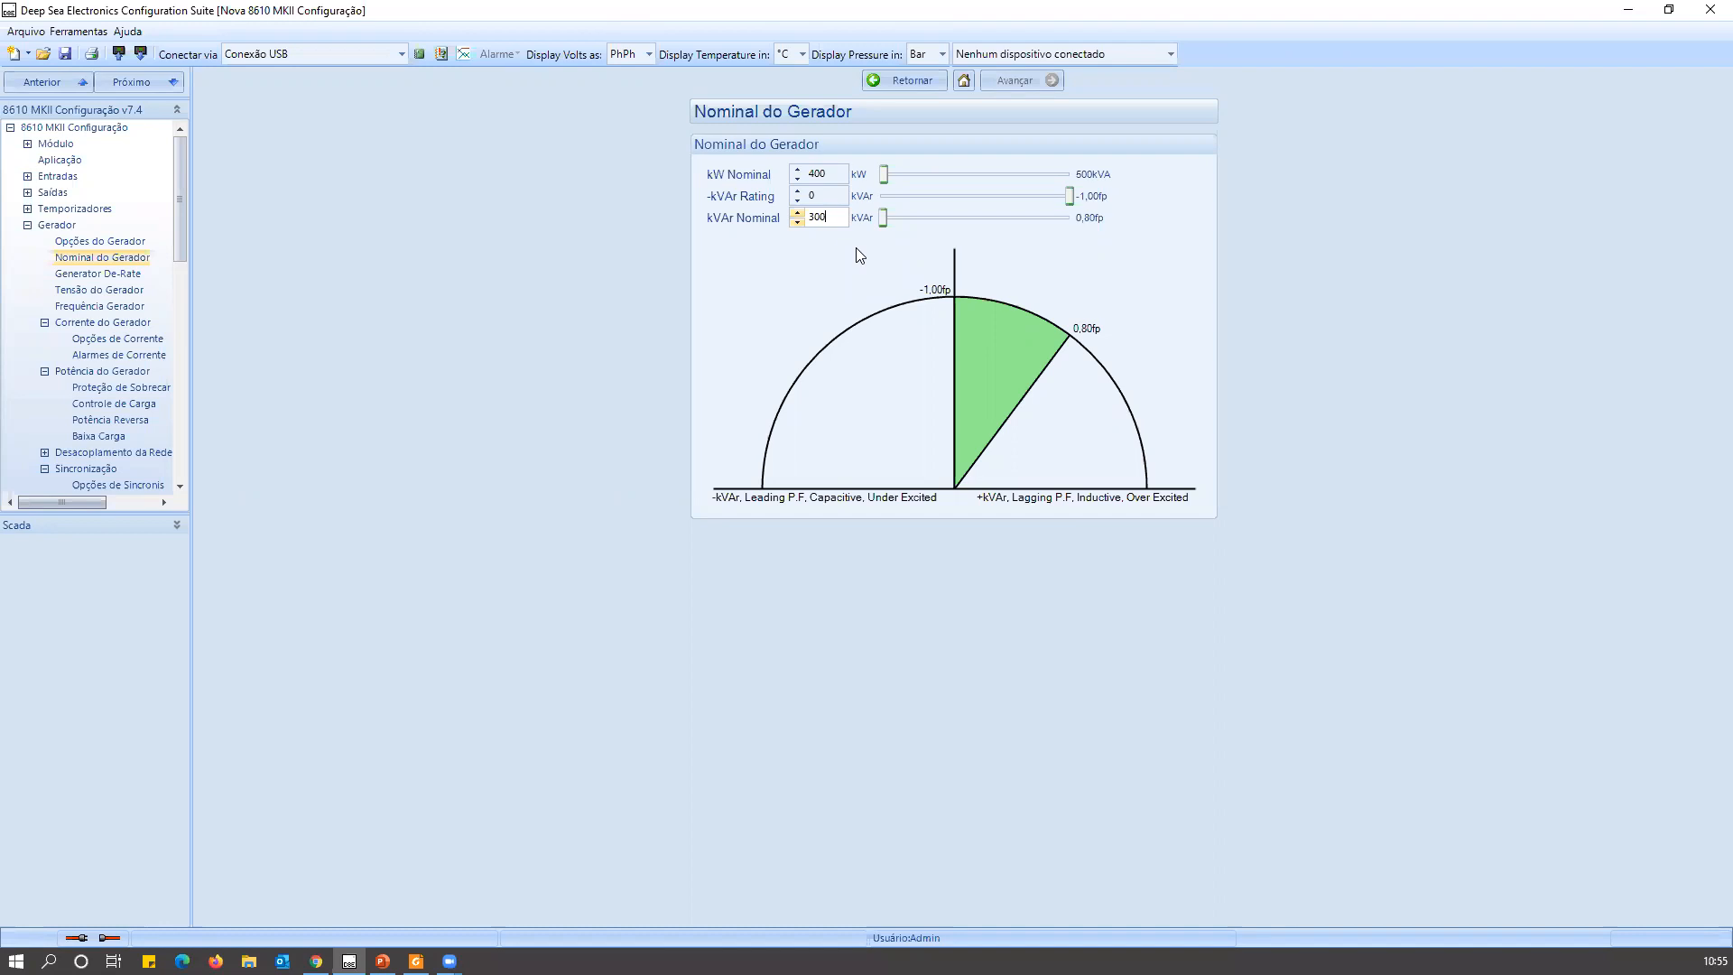
# Set the generator's nominal voltage to 221 V in the Tensão do Gerador settings.
pyautogui.click(90, 290)
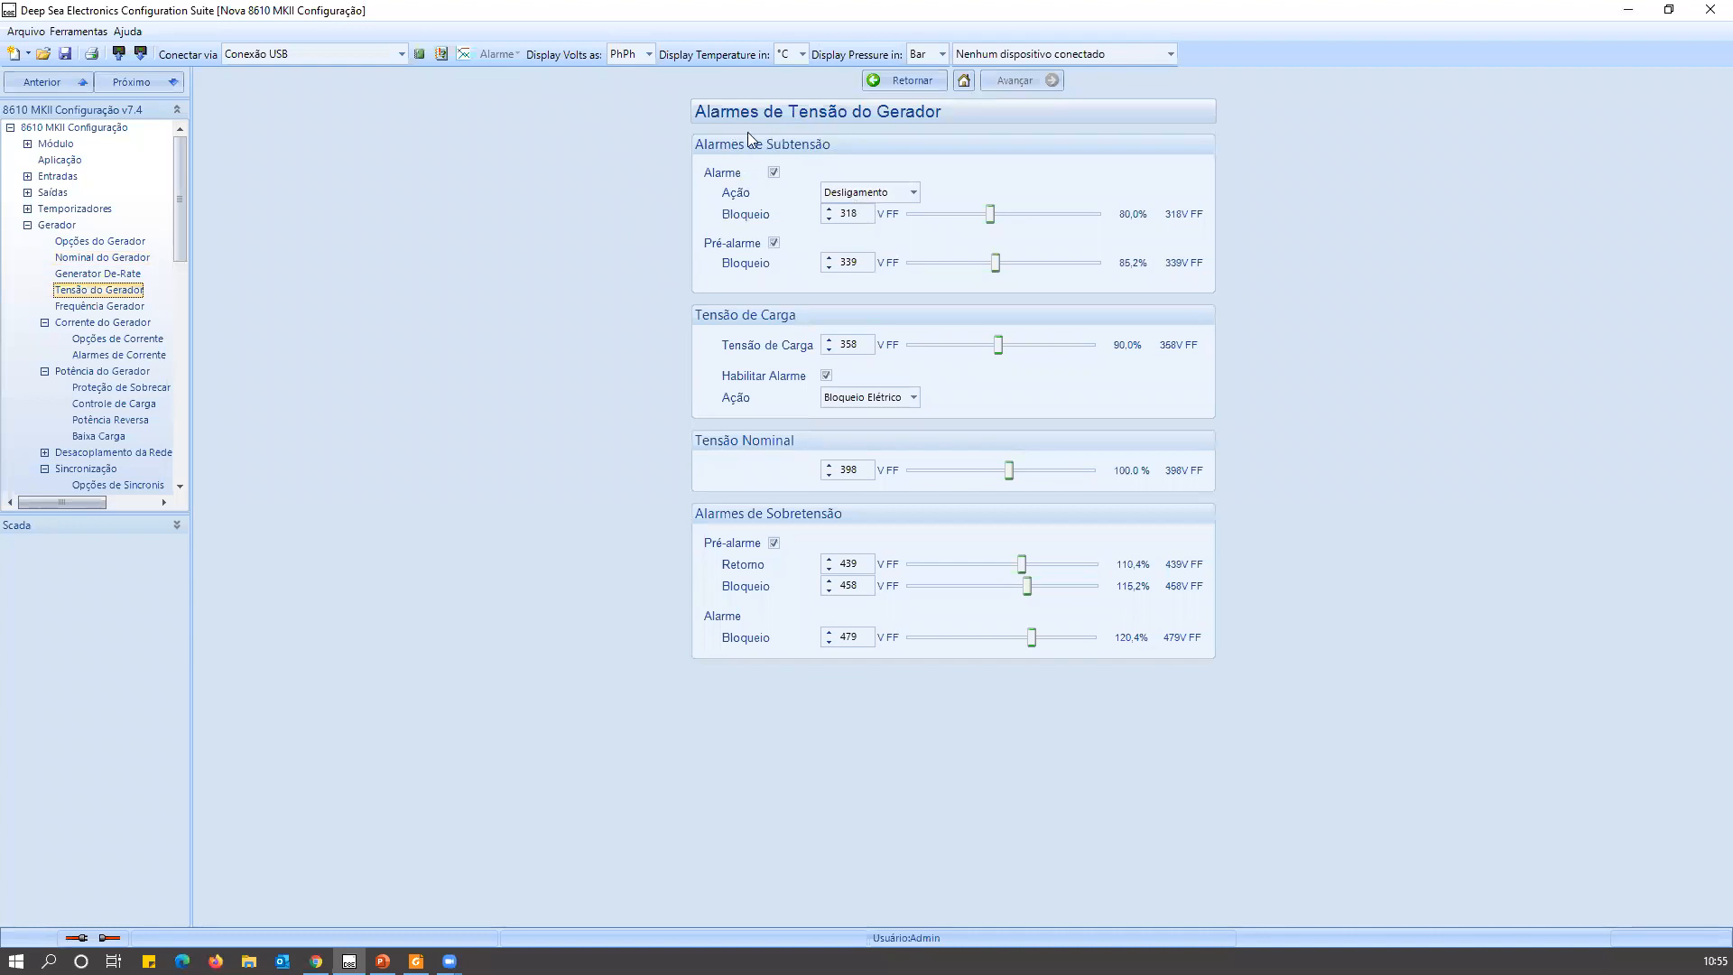
pyautogui.click(788, 144)
pyautogui.doubleClick(857, 471)
pyautogui.write('221')
pyautogui.press('Return')
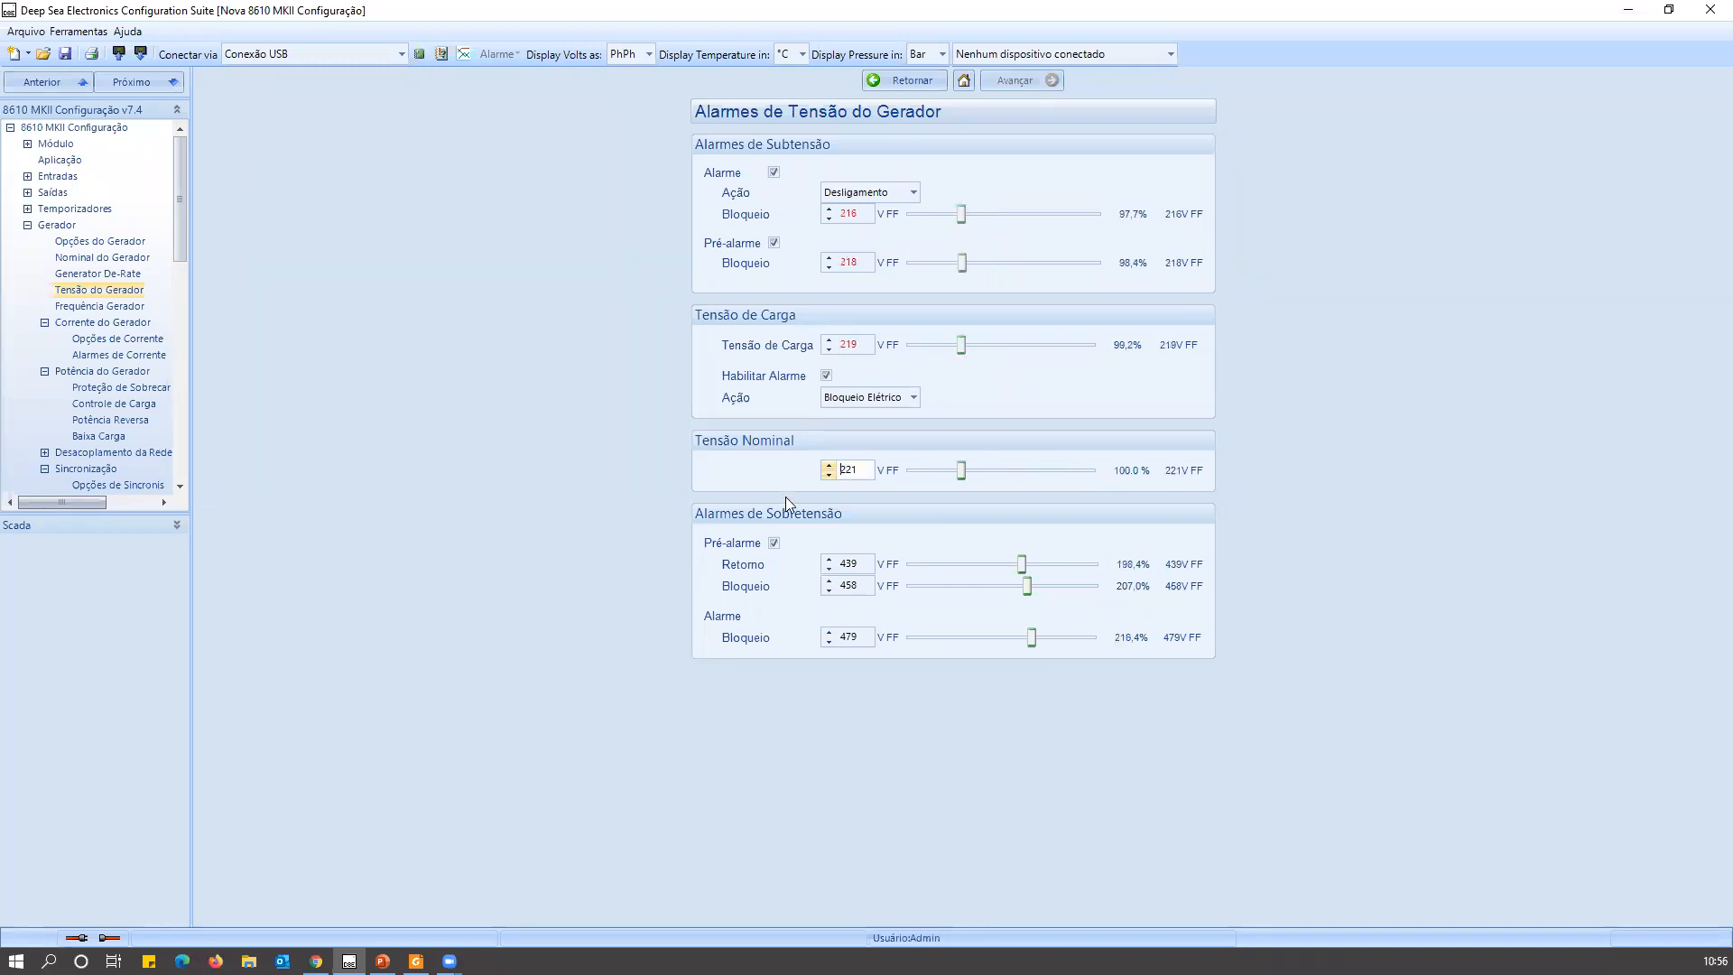
# Set the generator's load voltage (Tensão de Carga) to 211 V.
pyautogui.doubleClick(868, 350)
pyautogui.click(850, 346)
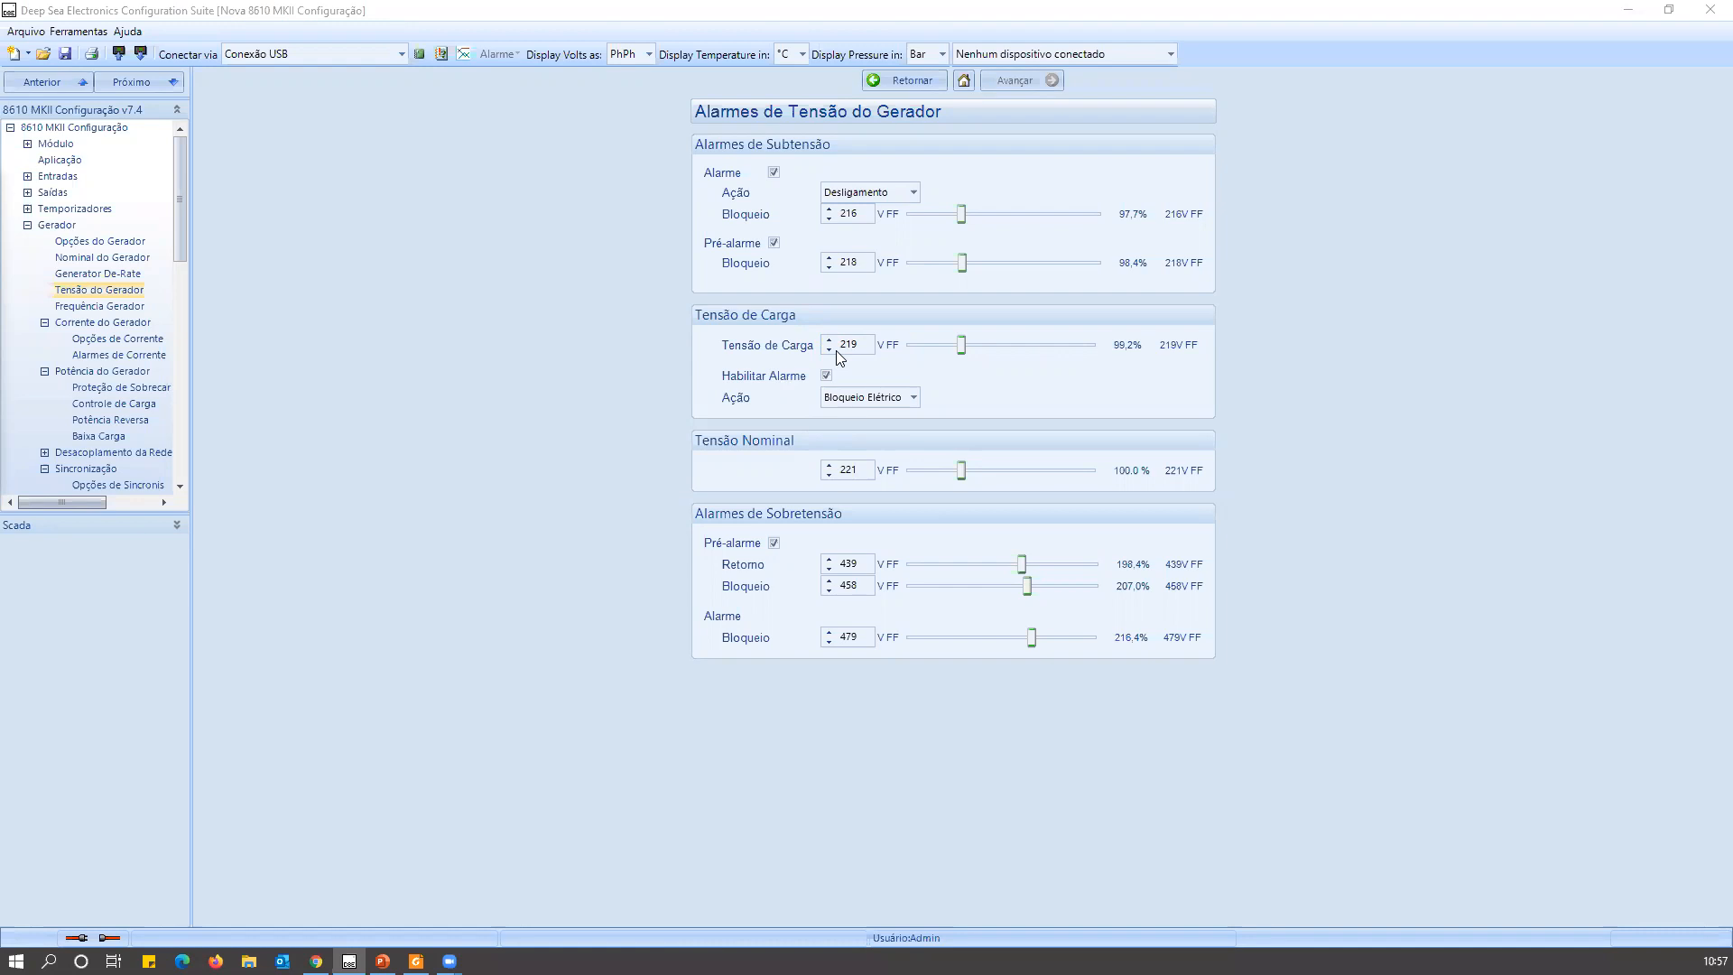
pyautogui.doubleClick(850, 347)
pyautogui.write('210')
pyautogui.press('Return')
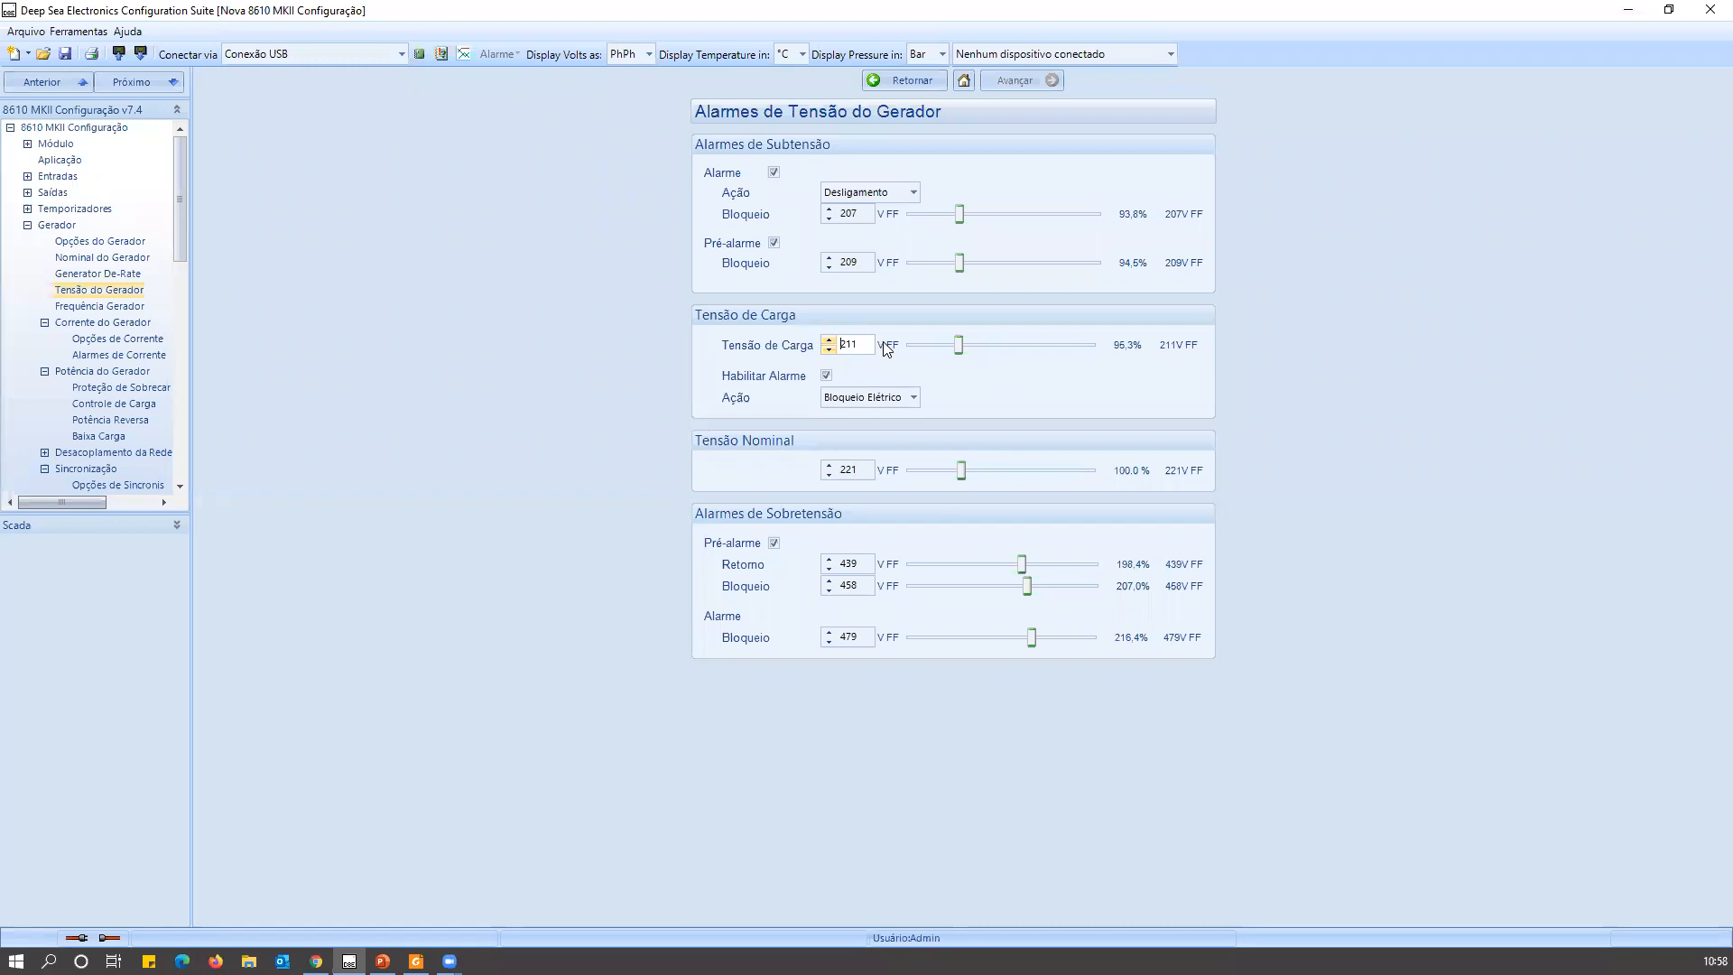
pyautogui.click(63, 160)
pyautogui.click(71, 147)
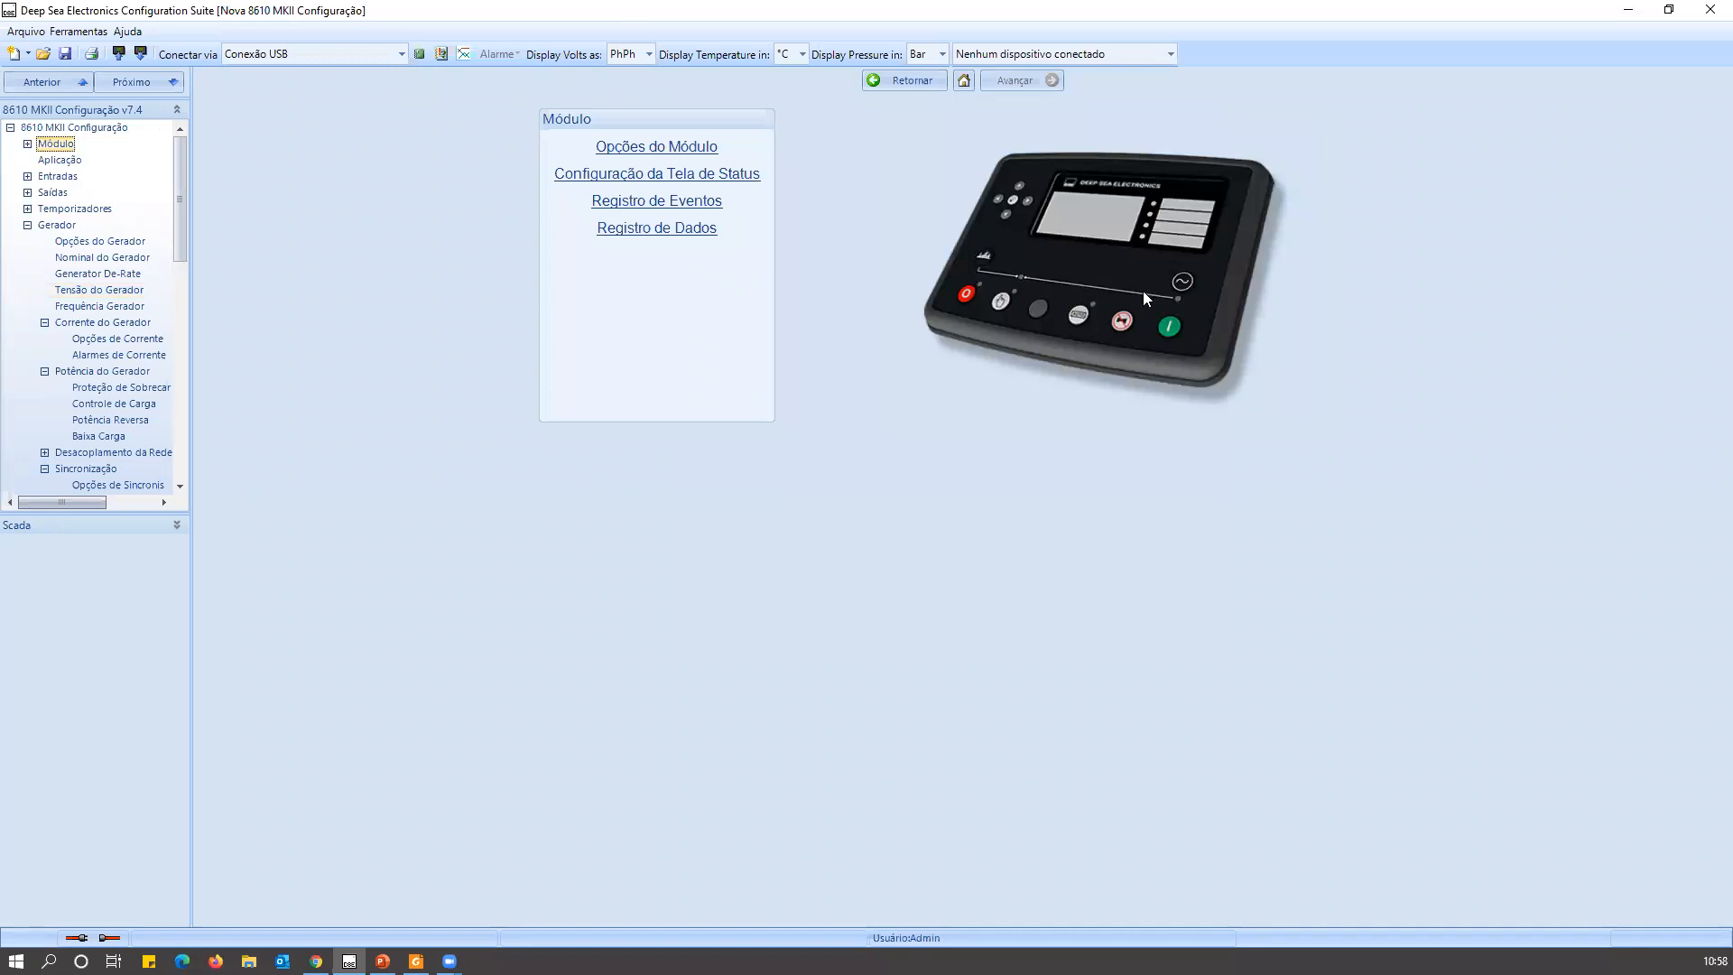
# Try 131 V as the generator's nominal voltage in the Tensão do Gerador settings and replace it with 230 V.
pyautogui.click(97, 289)
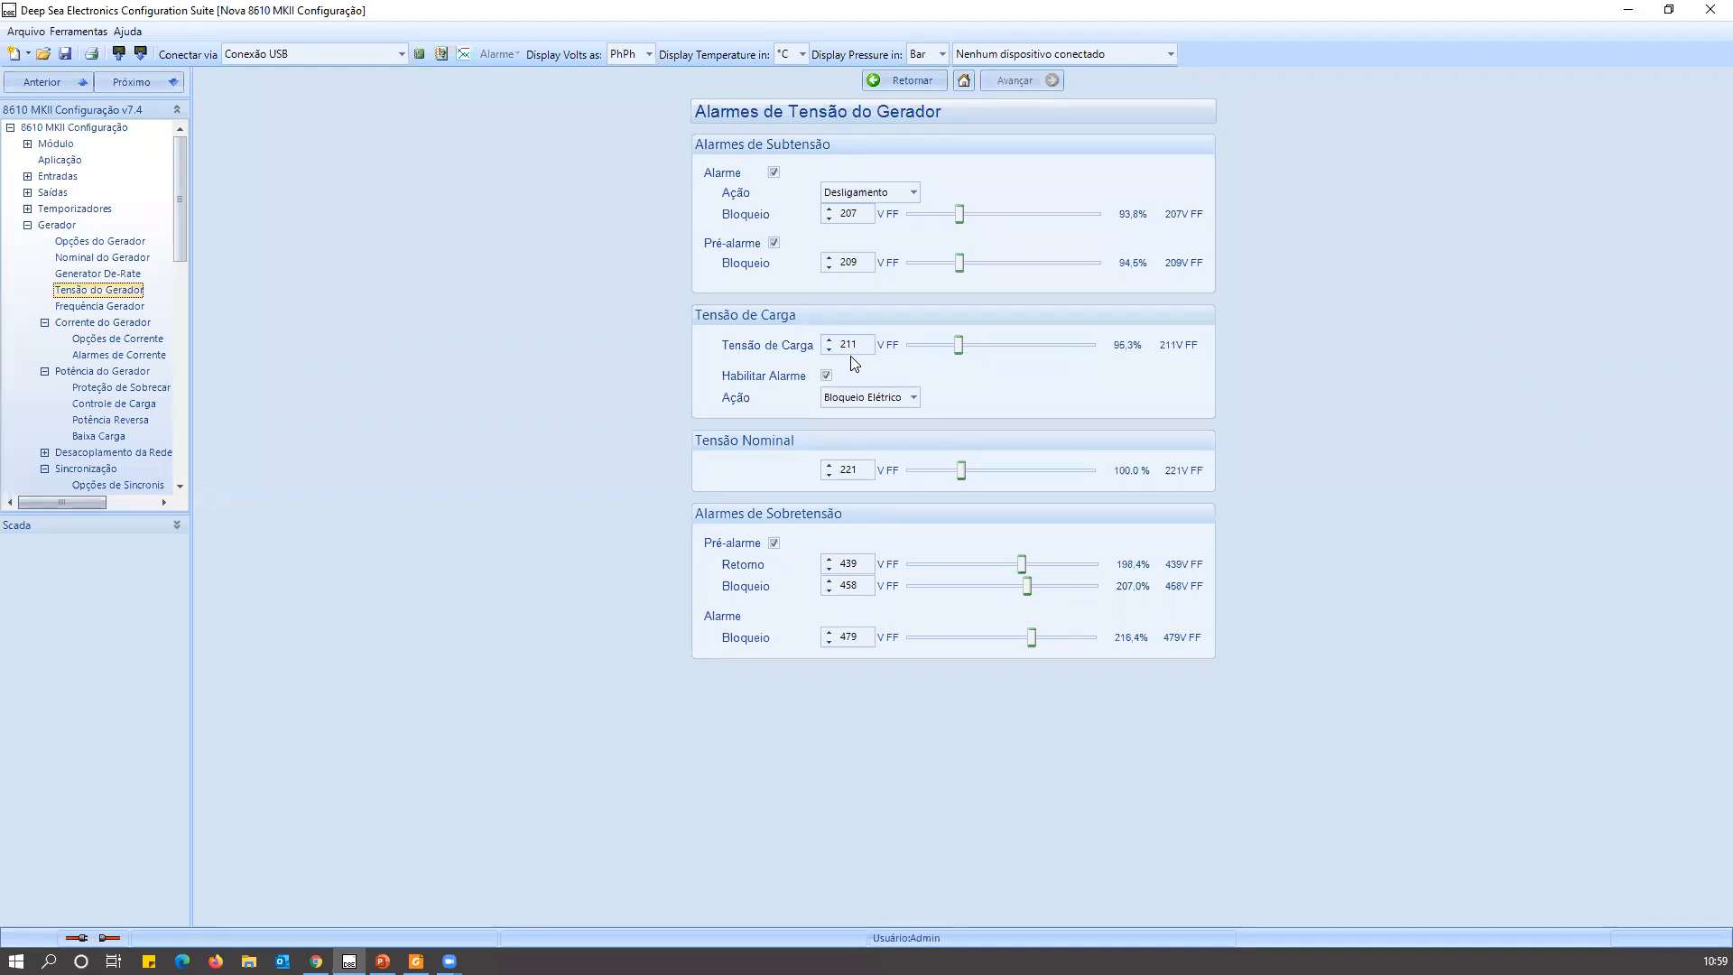
pyautogui.doubleClick(849, 470)
pyautogui.write('131')
pyautogui.doubleClick(853, 469)
pyautogui.write('230')
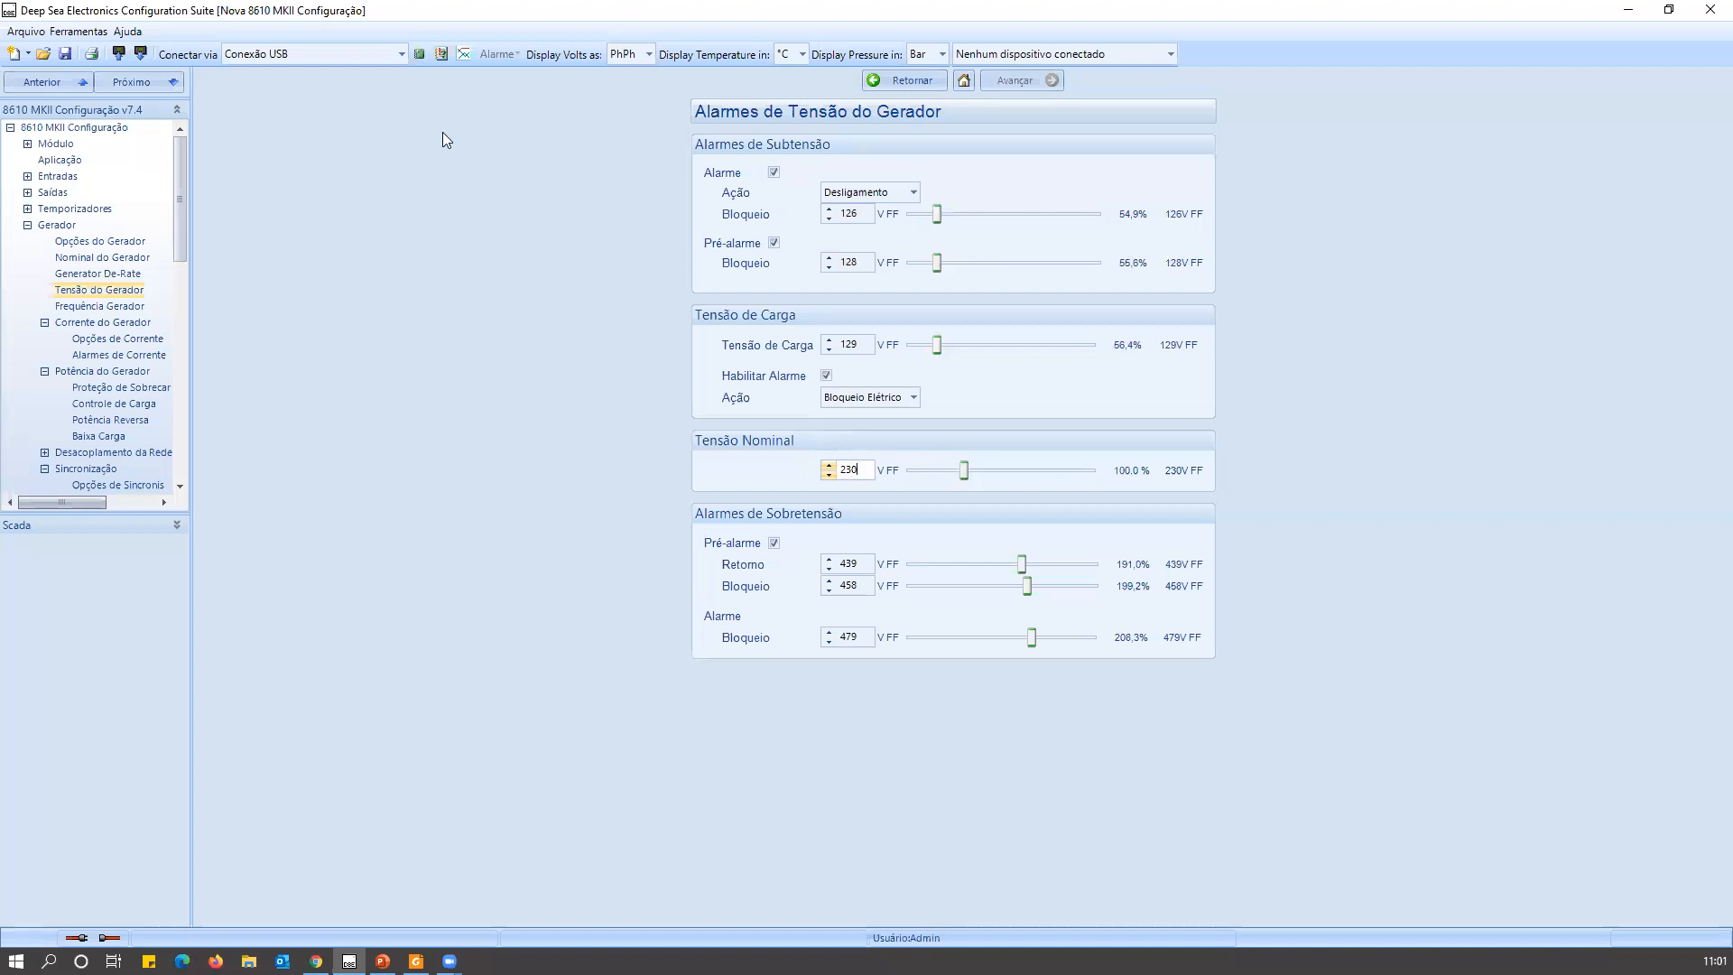
# In the Frequência Gerador settings, set the nominal frequency to 60 Hz and the load frequency to 58 Hz.
pyautogui.click(103, 306)
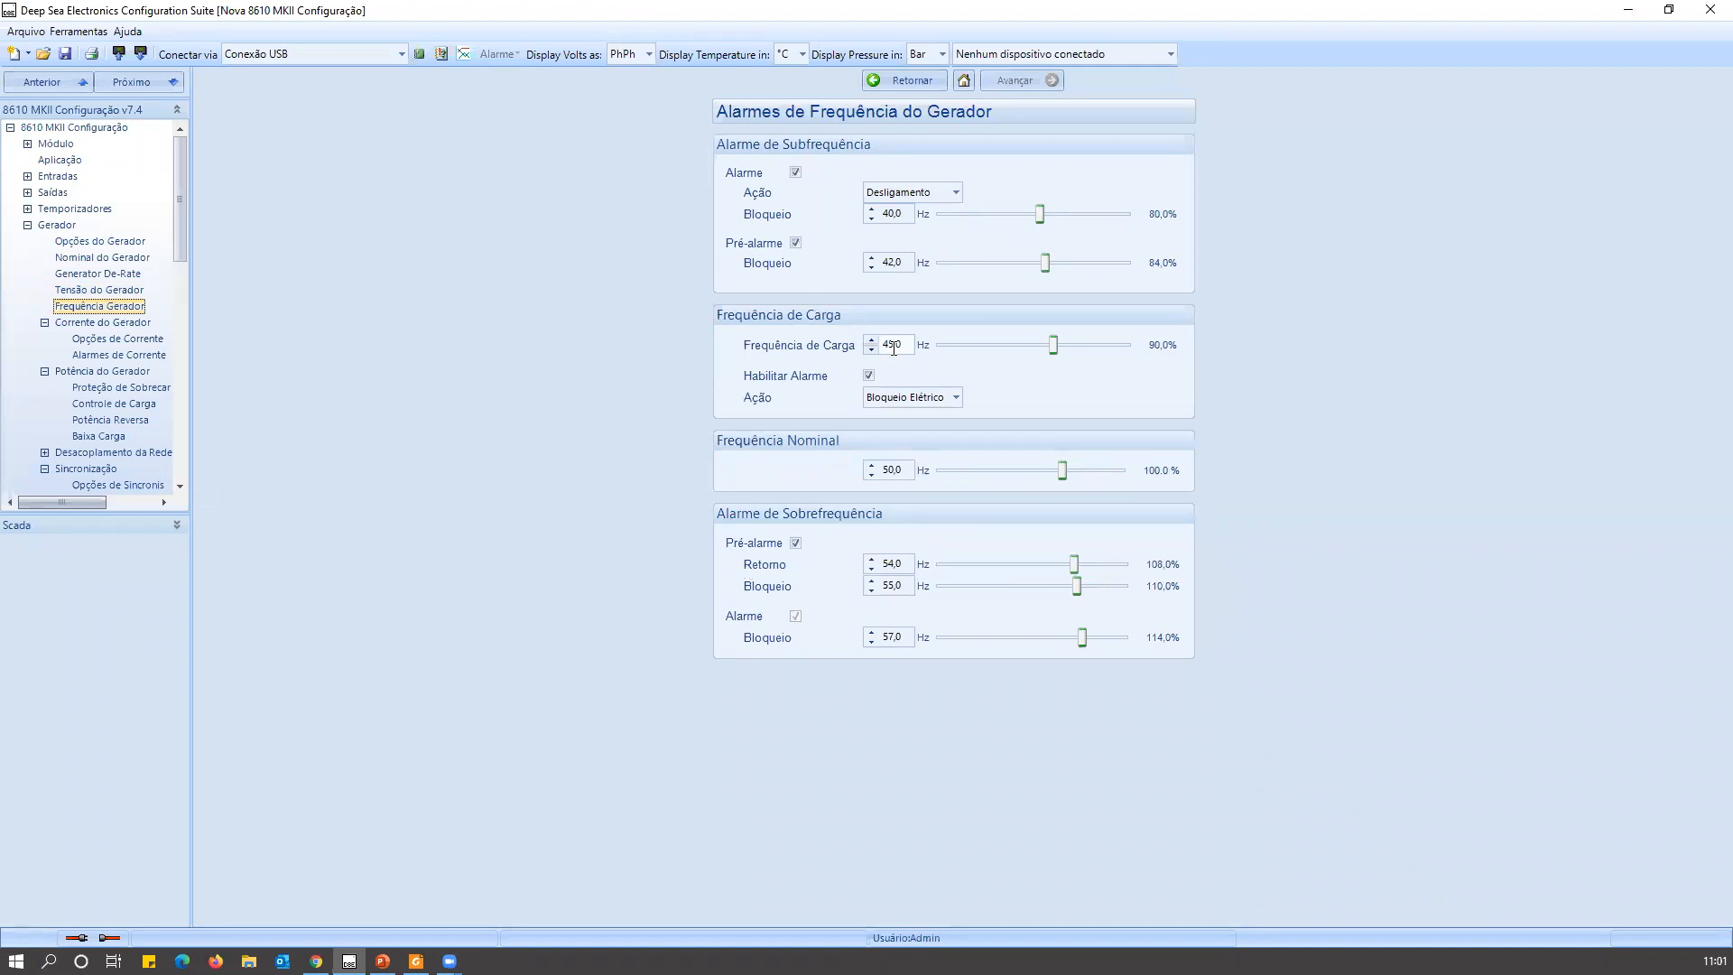
pyautogui.click(880, 470)
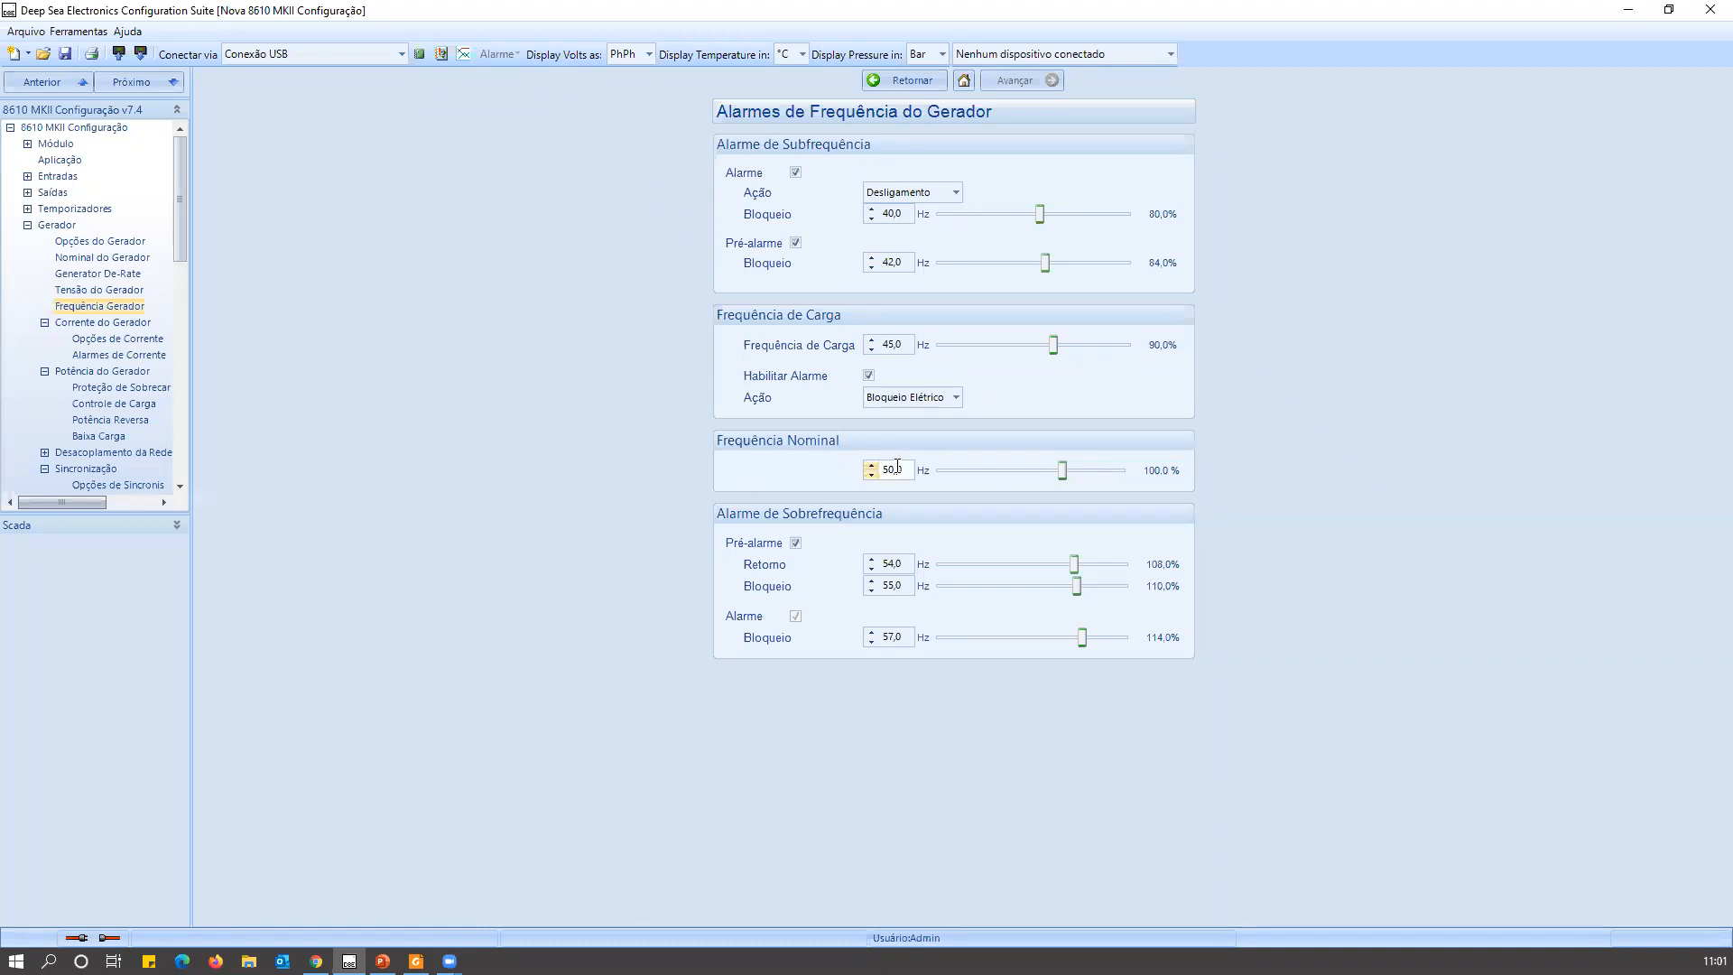
pyautogui.doubleClick(897, 466)
pyautogui.write('60')
pyautogui.doubleClick(891, 344)
pyautogui.write('58')
pyautogui.press('Return')
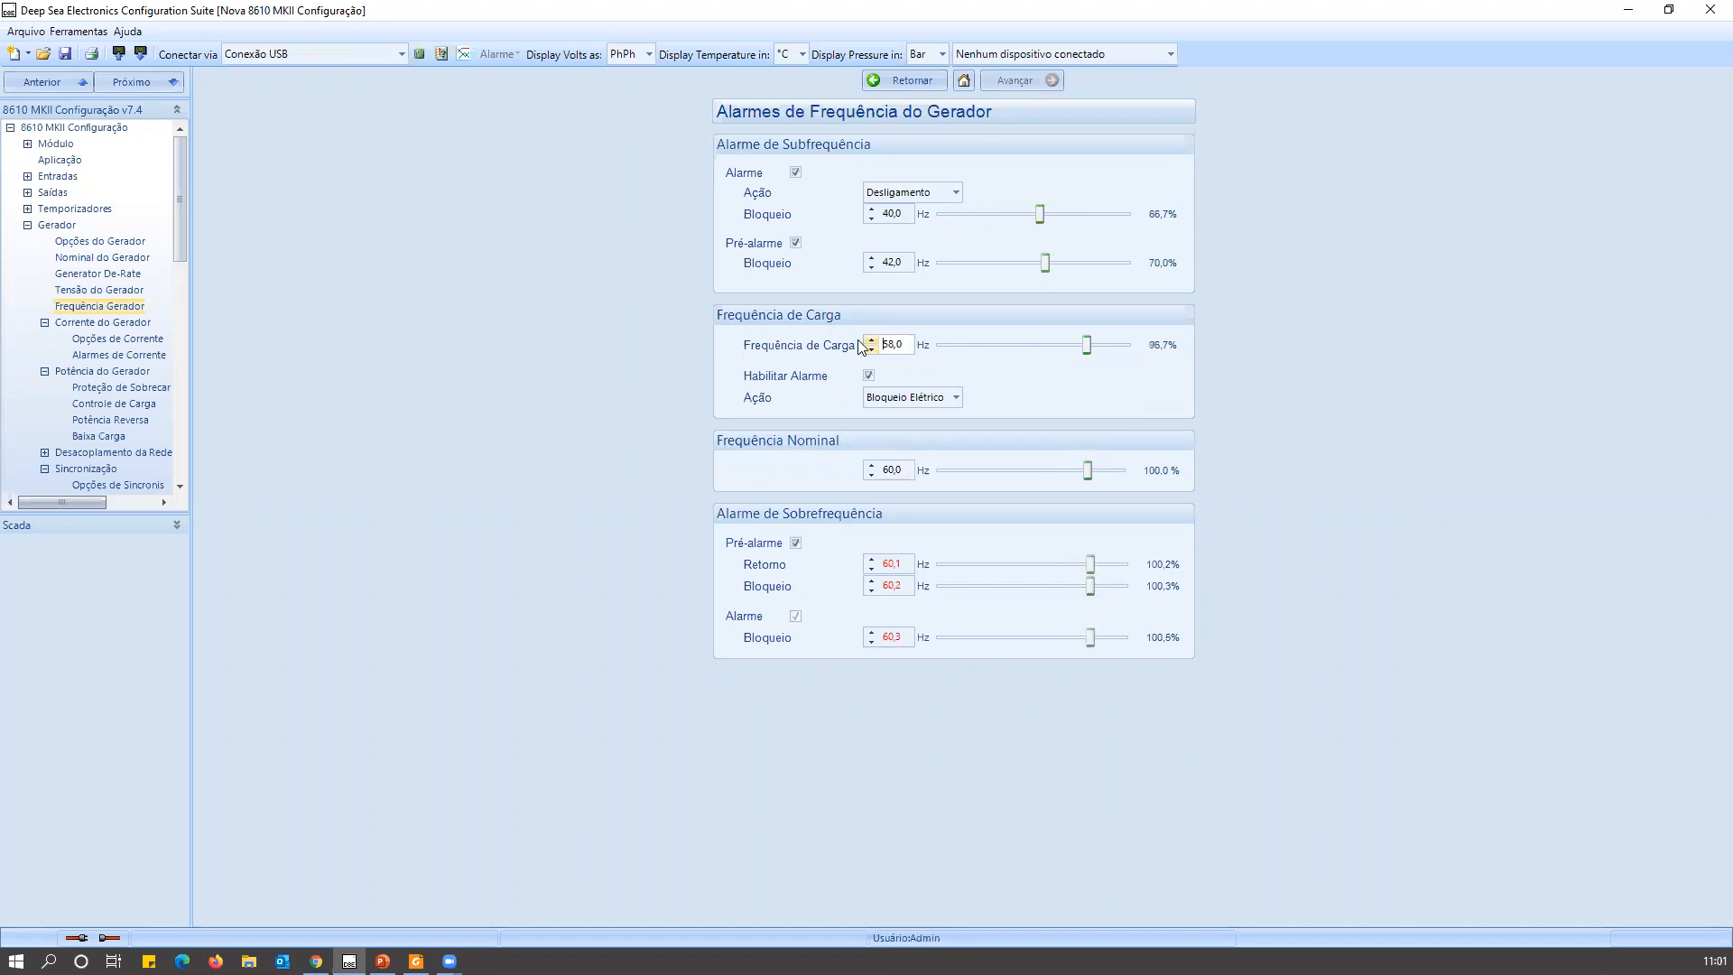
# Set the generator's load frequency to 59,9 Hz.
pyautogui.doubleClick(898, 337)
pyautogui.write('59,9')
pyautogui.press('Return')
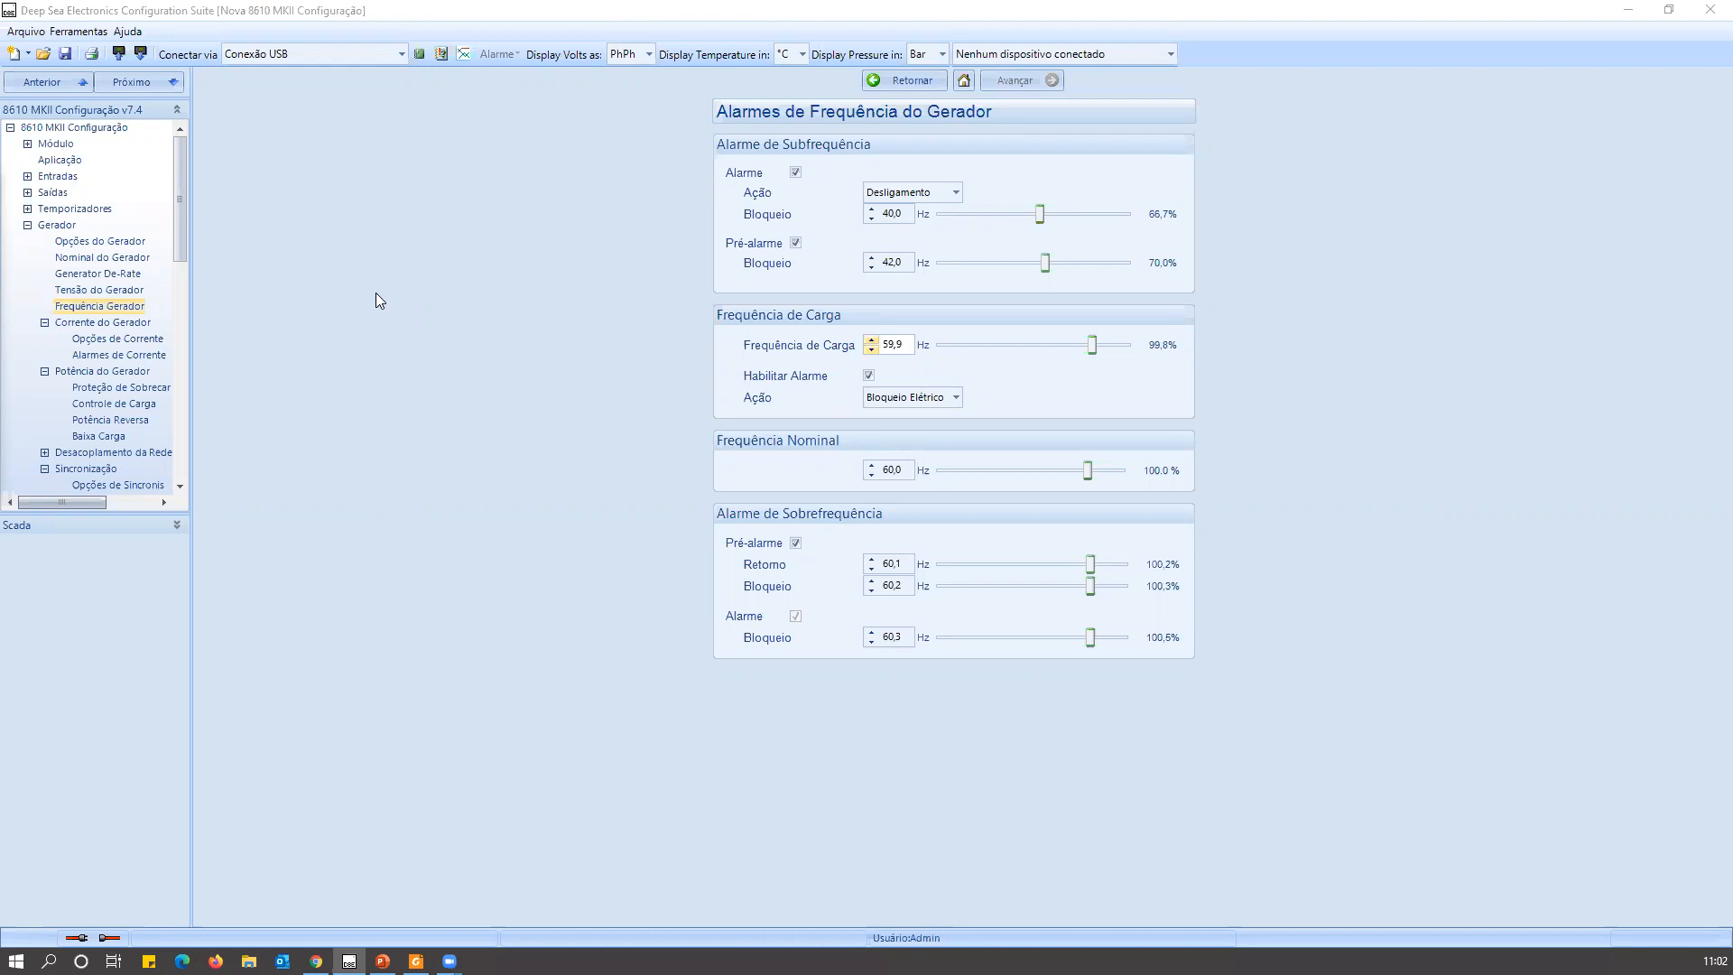
# Lower the generator's load frequency (Frequência de Carga) to 59,0 Hz.
pyautogui.click(872, 350)
pyautogui.click(872, 350)
pyautogui.click(872, 350)
pyautogui.click(871, 350)
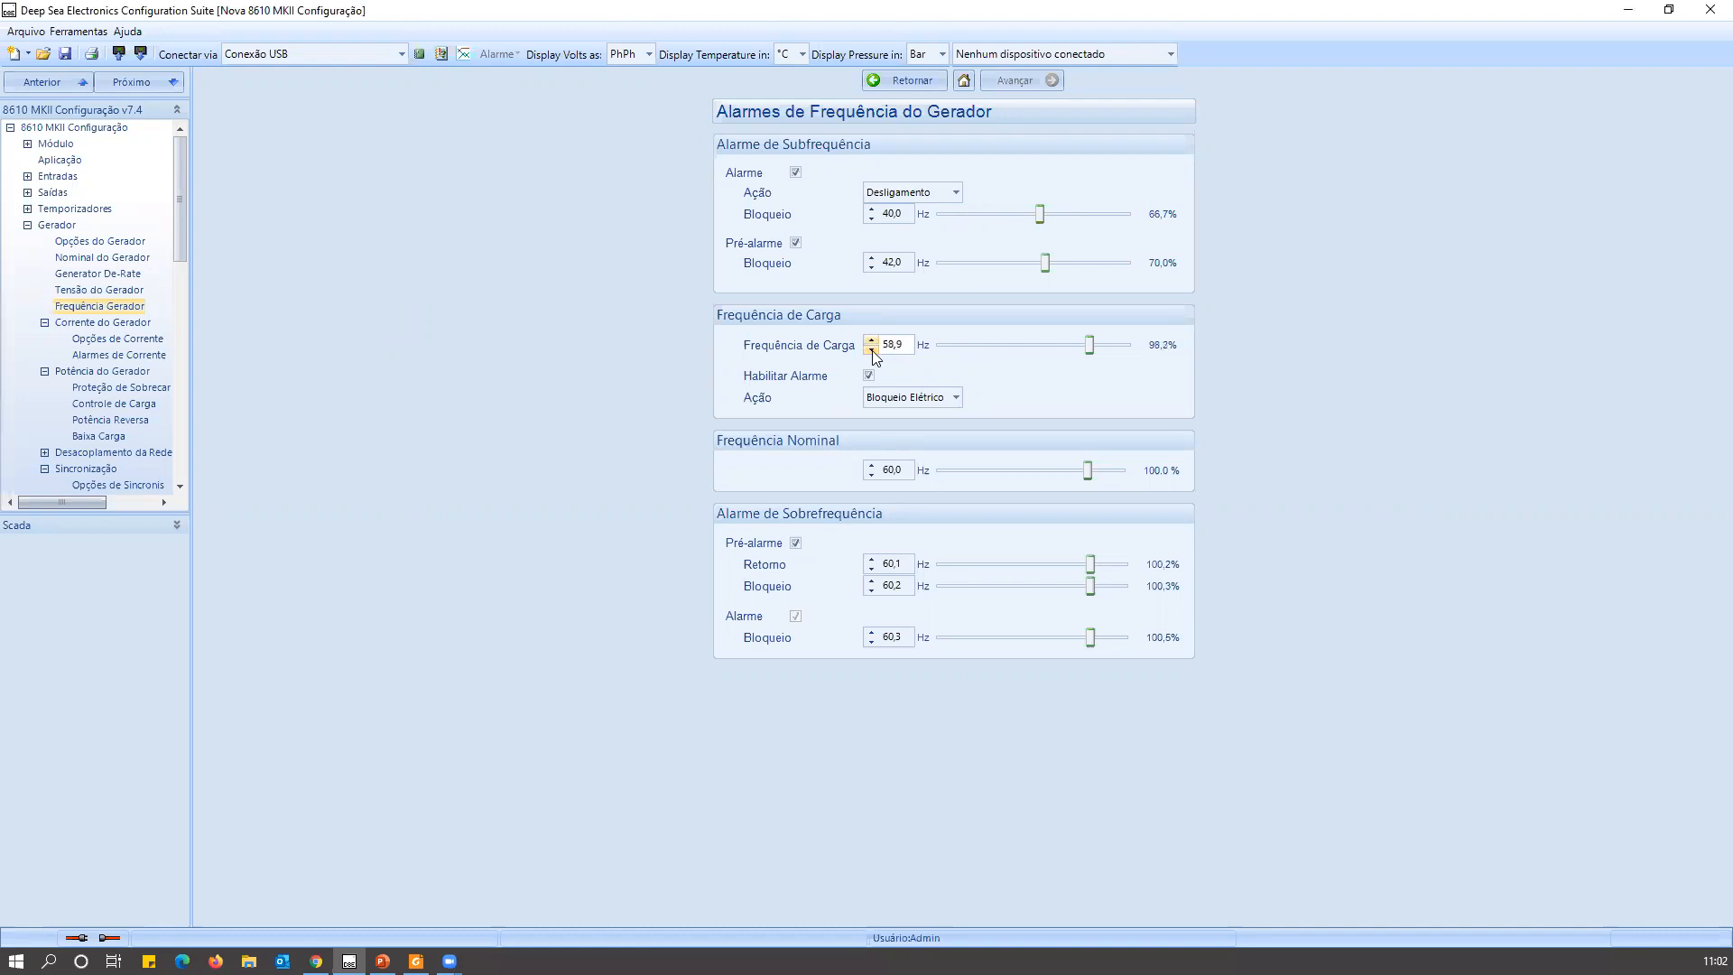
pyautogui.click(871, 344)
pyautogui.click(871, 344)
# In the generator's Opções de Corrente, set TC Primário (L1,L2,L3) to 1200 A and Corrente Nominal to 1000 A.
pyautogui.click(97, 340)
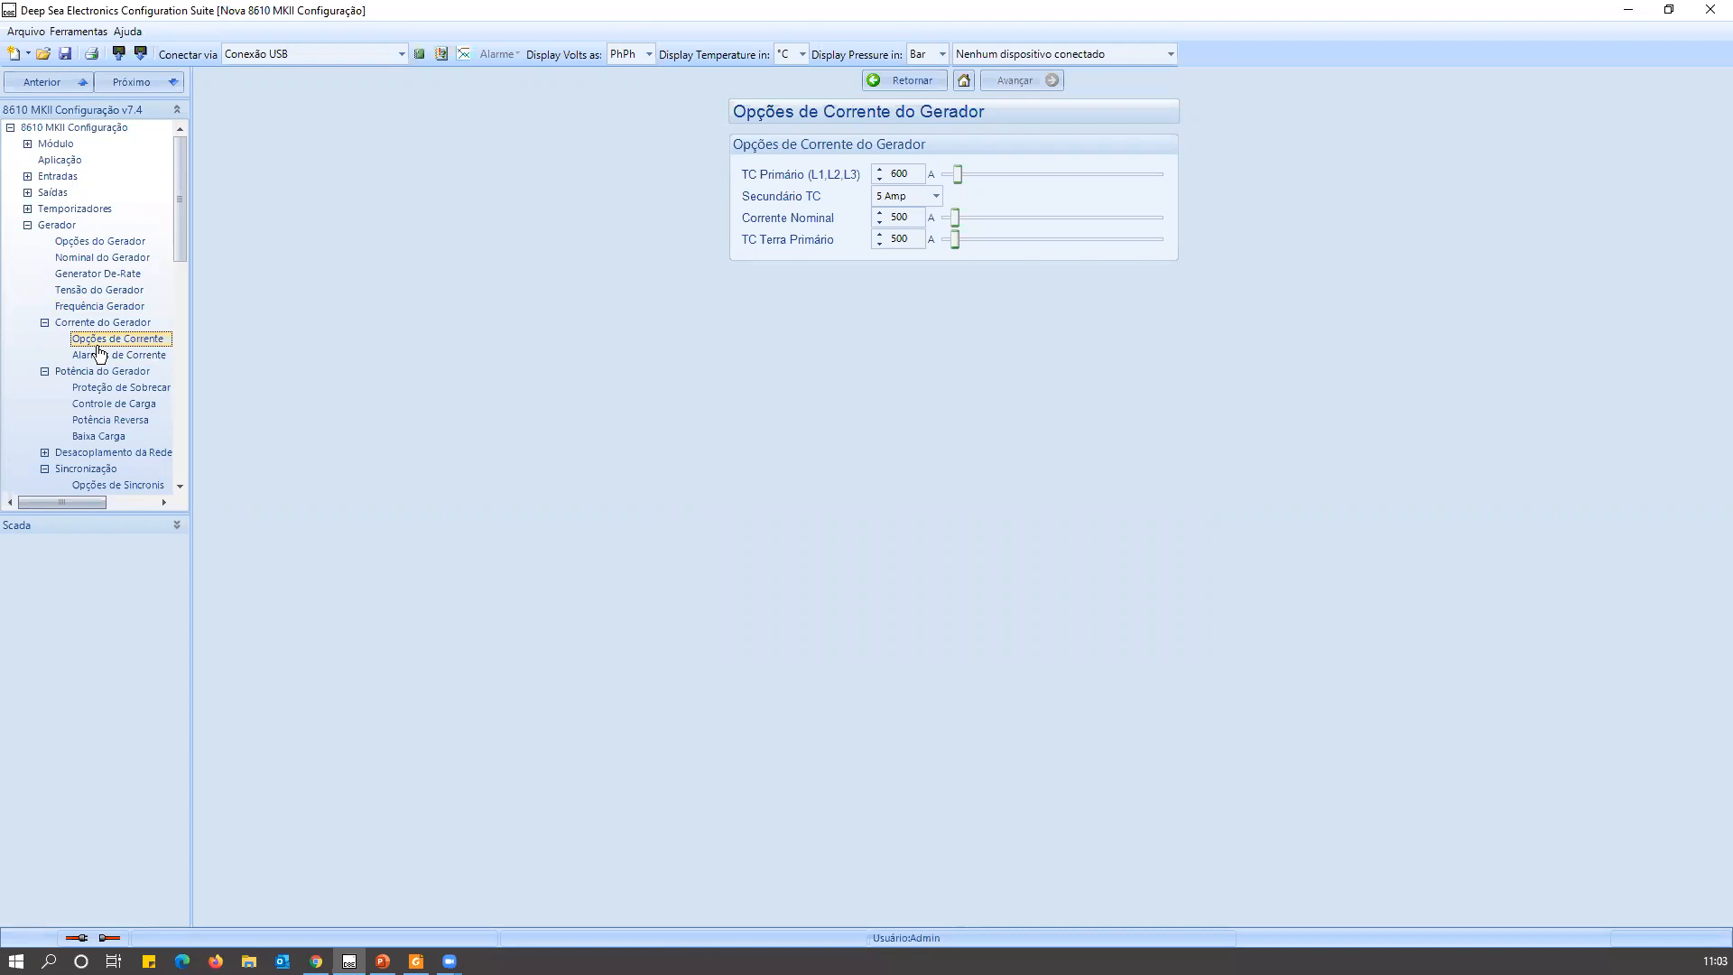
pyautogui.doubleClick(902, 174)
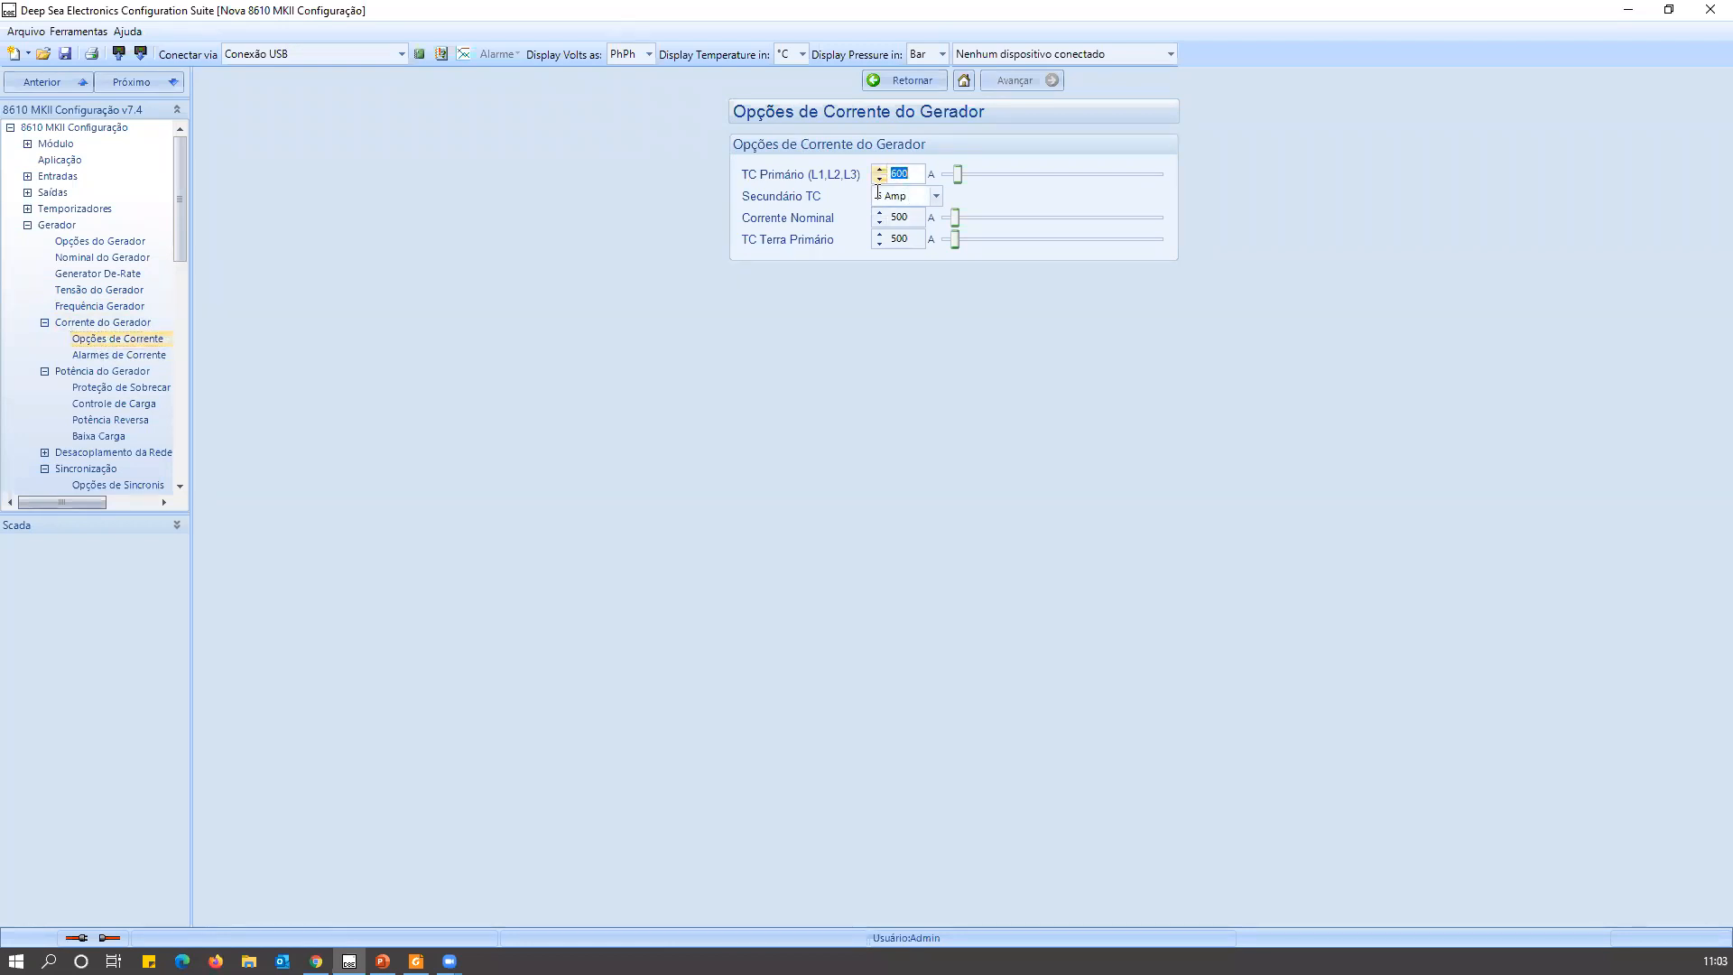
pyautogui.write('1200')
pyautogui.click(904, 219)
pyautogui.hotkey('shift', 'Home')
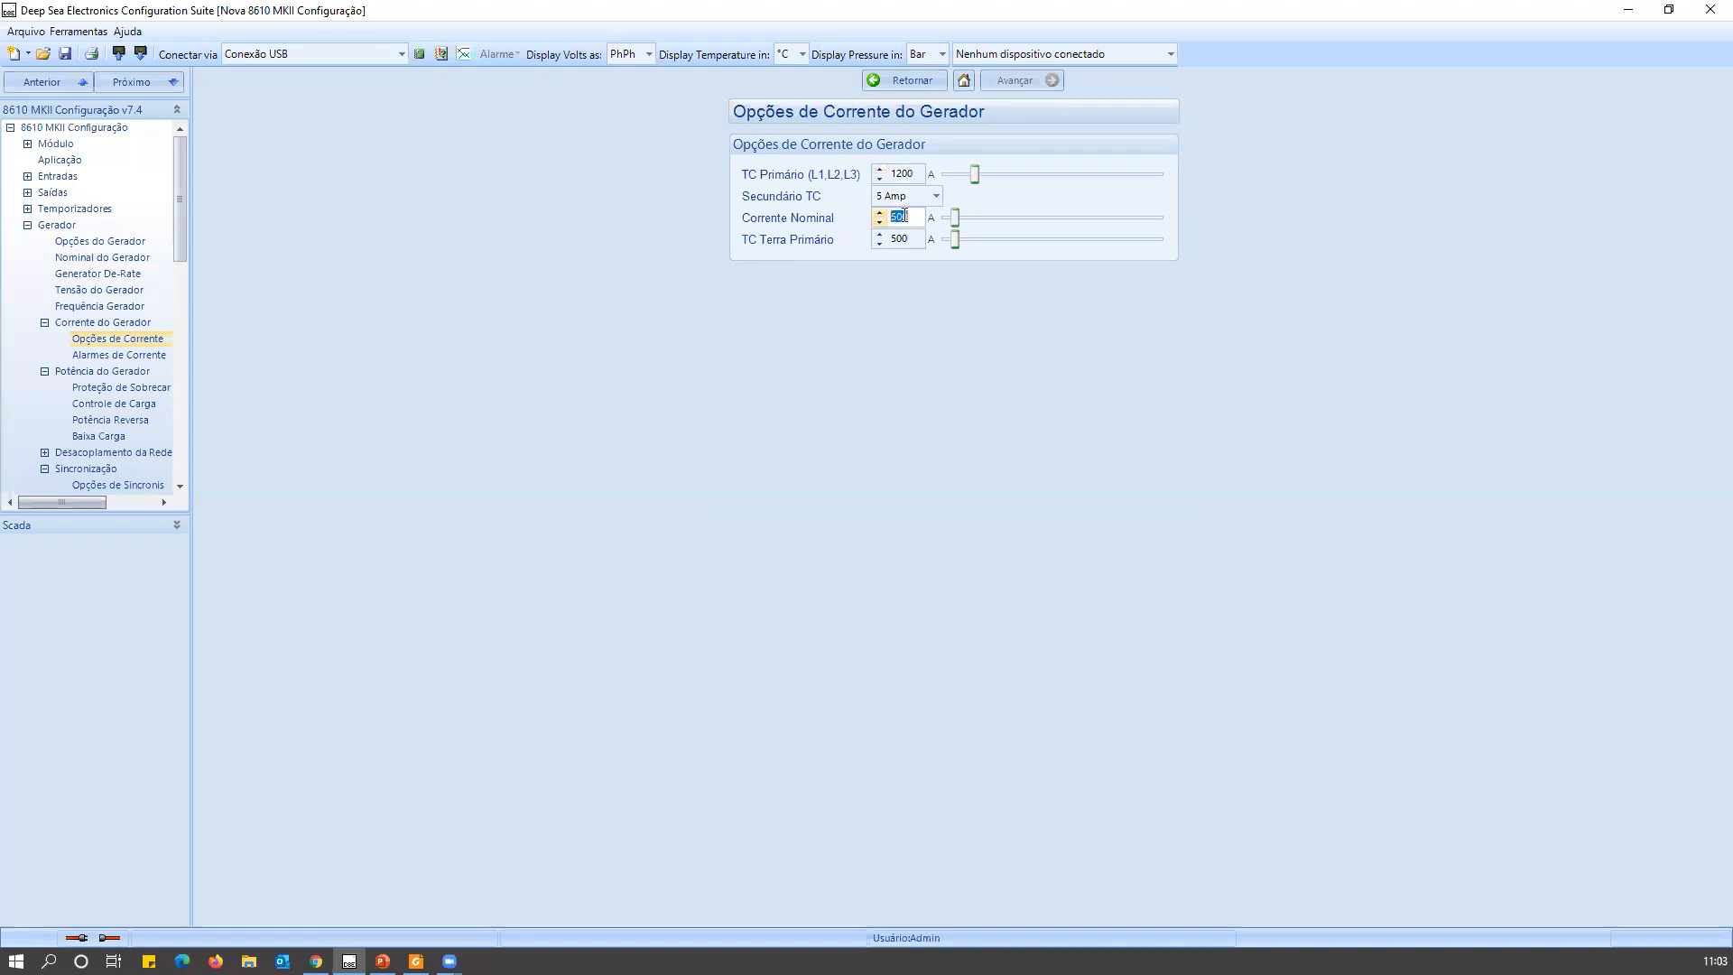
pyautogui.write('1000')
# Switch to the DSE8610 MKII operator manual in Foxit Reader and examine the CT wiring in the 3 phase 4 wire diagram closely.
pyautogui.click(416, 962)
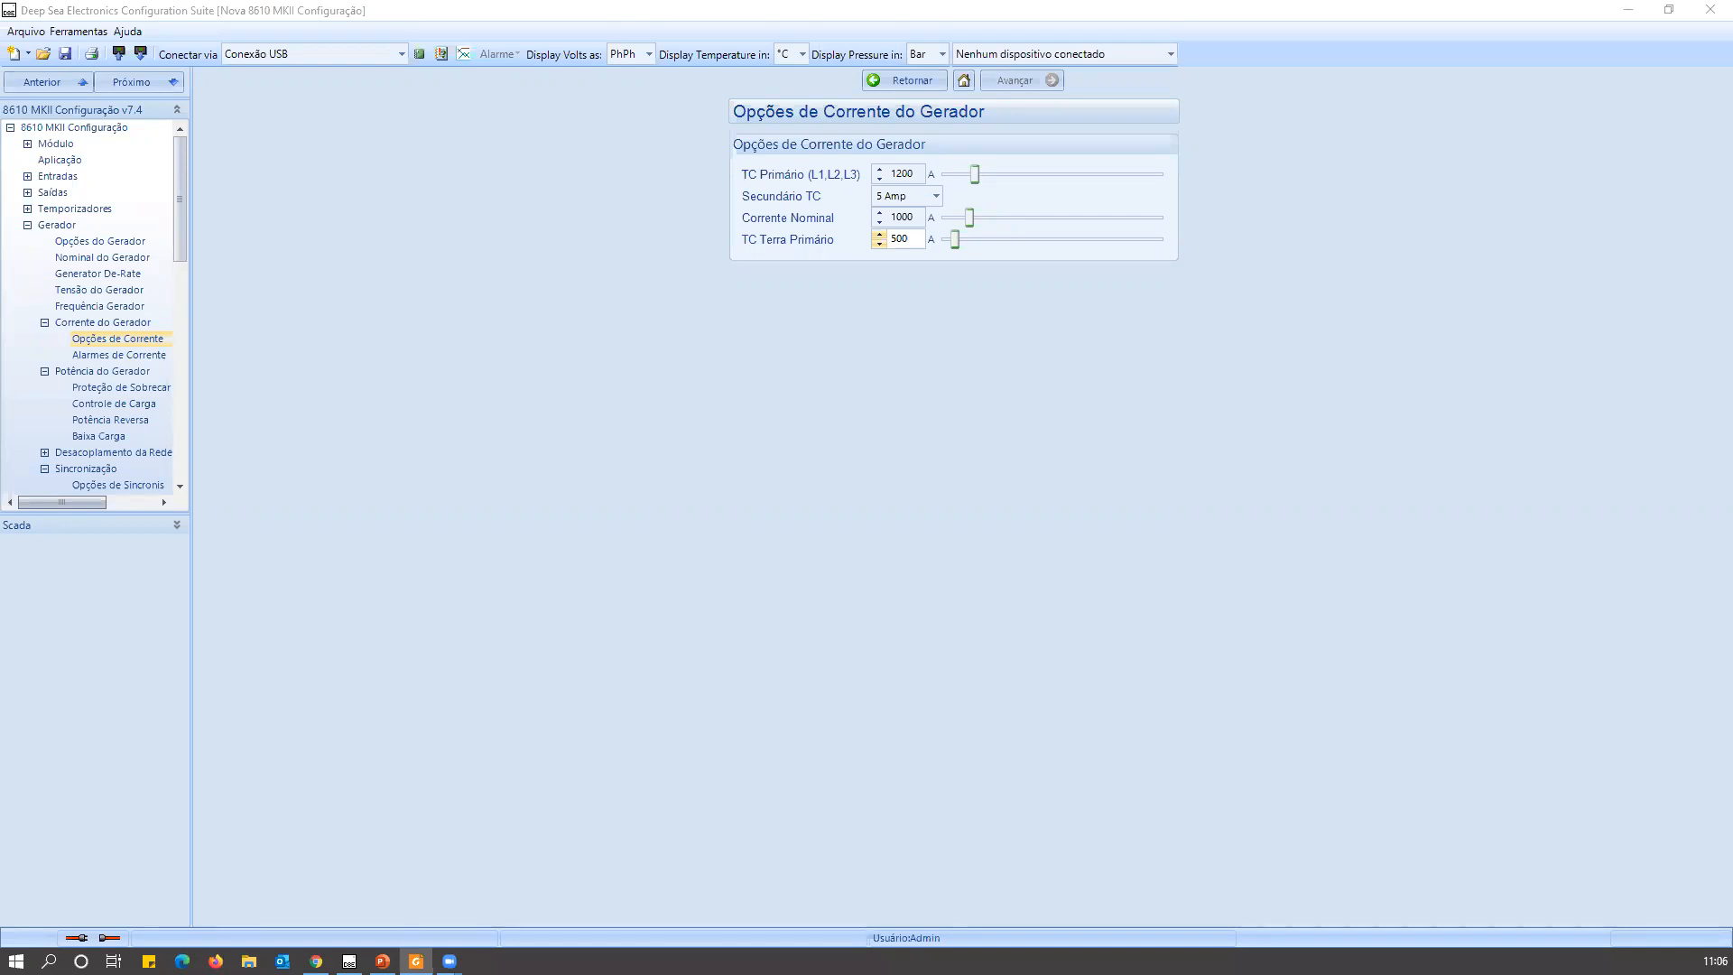
pyautogui.hotkey('alt', 'Tab')
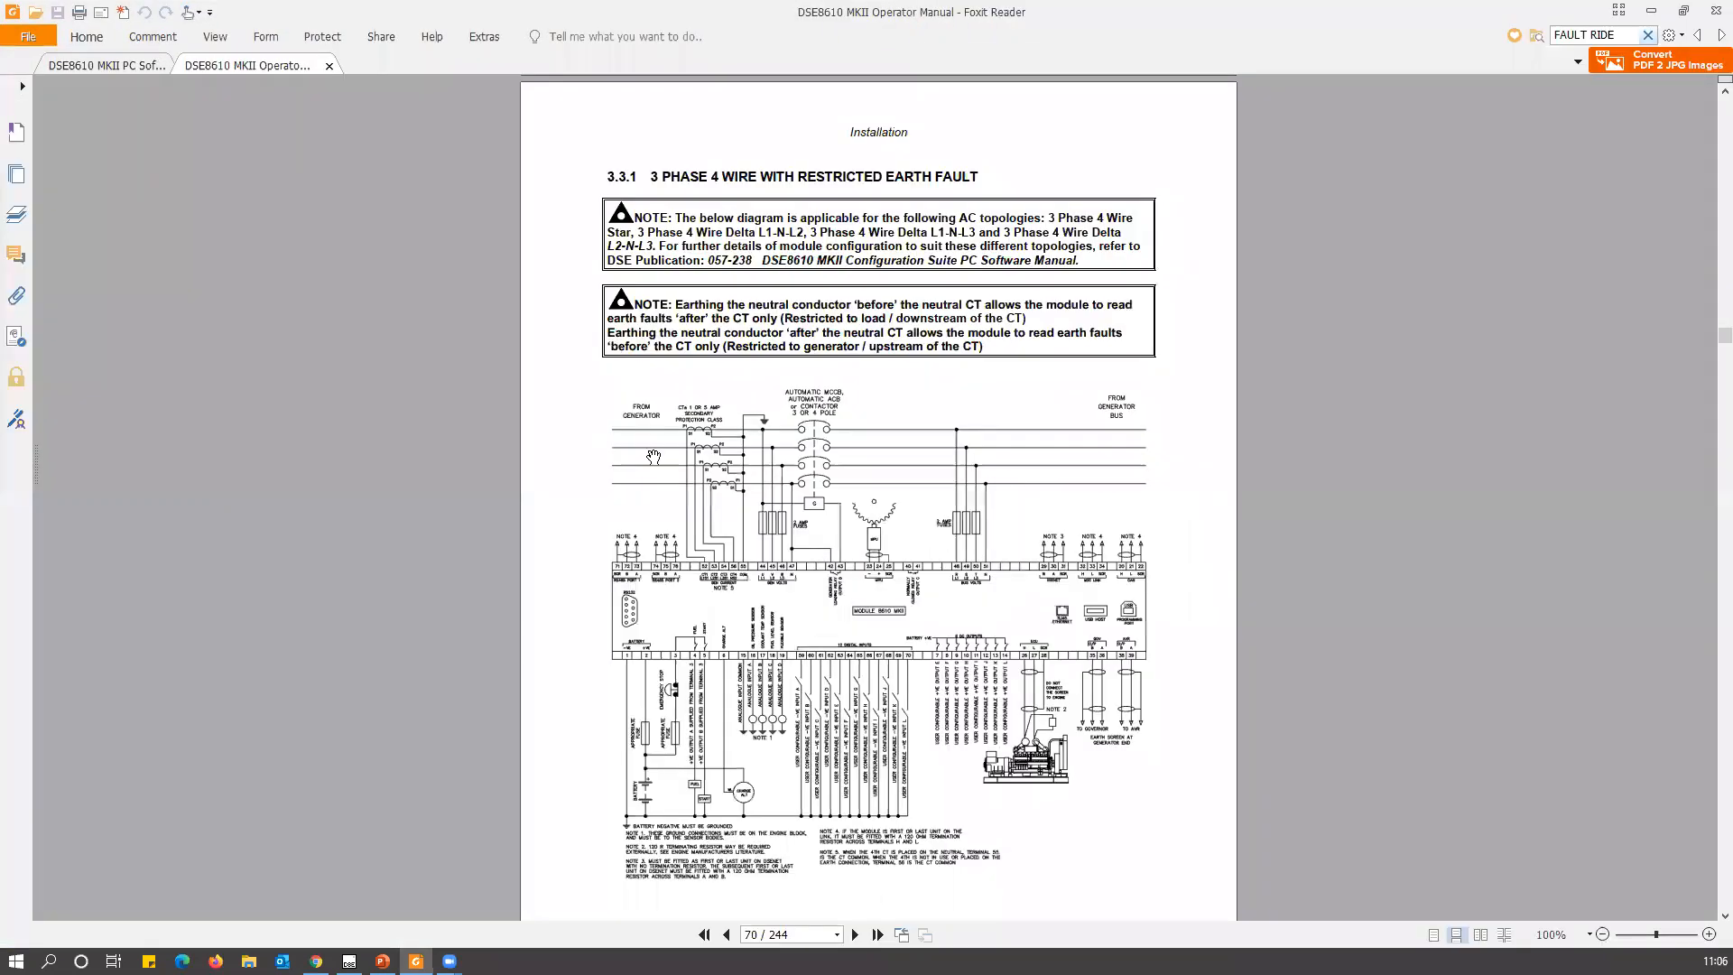
pyautogui.scroll(3, 776, 626)
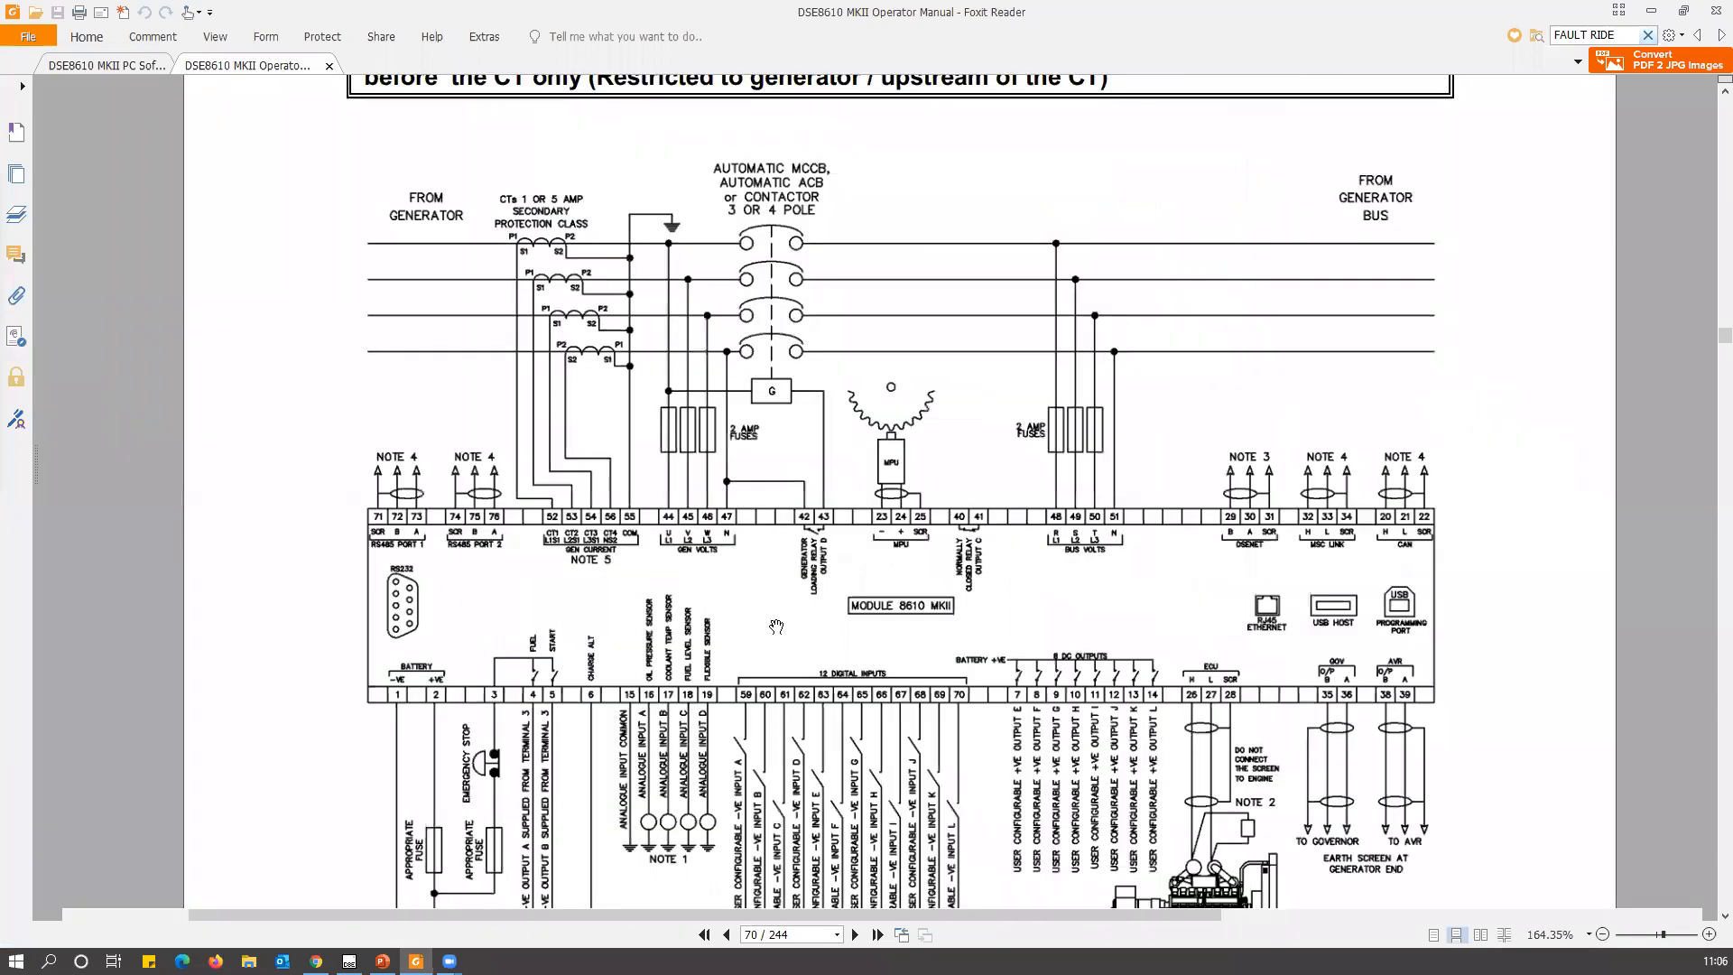
pyautogui.scroll(2, 776, 626)
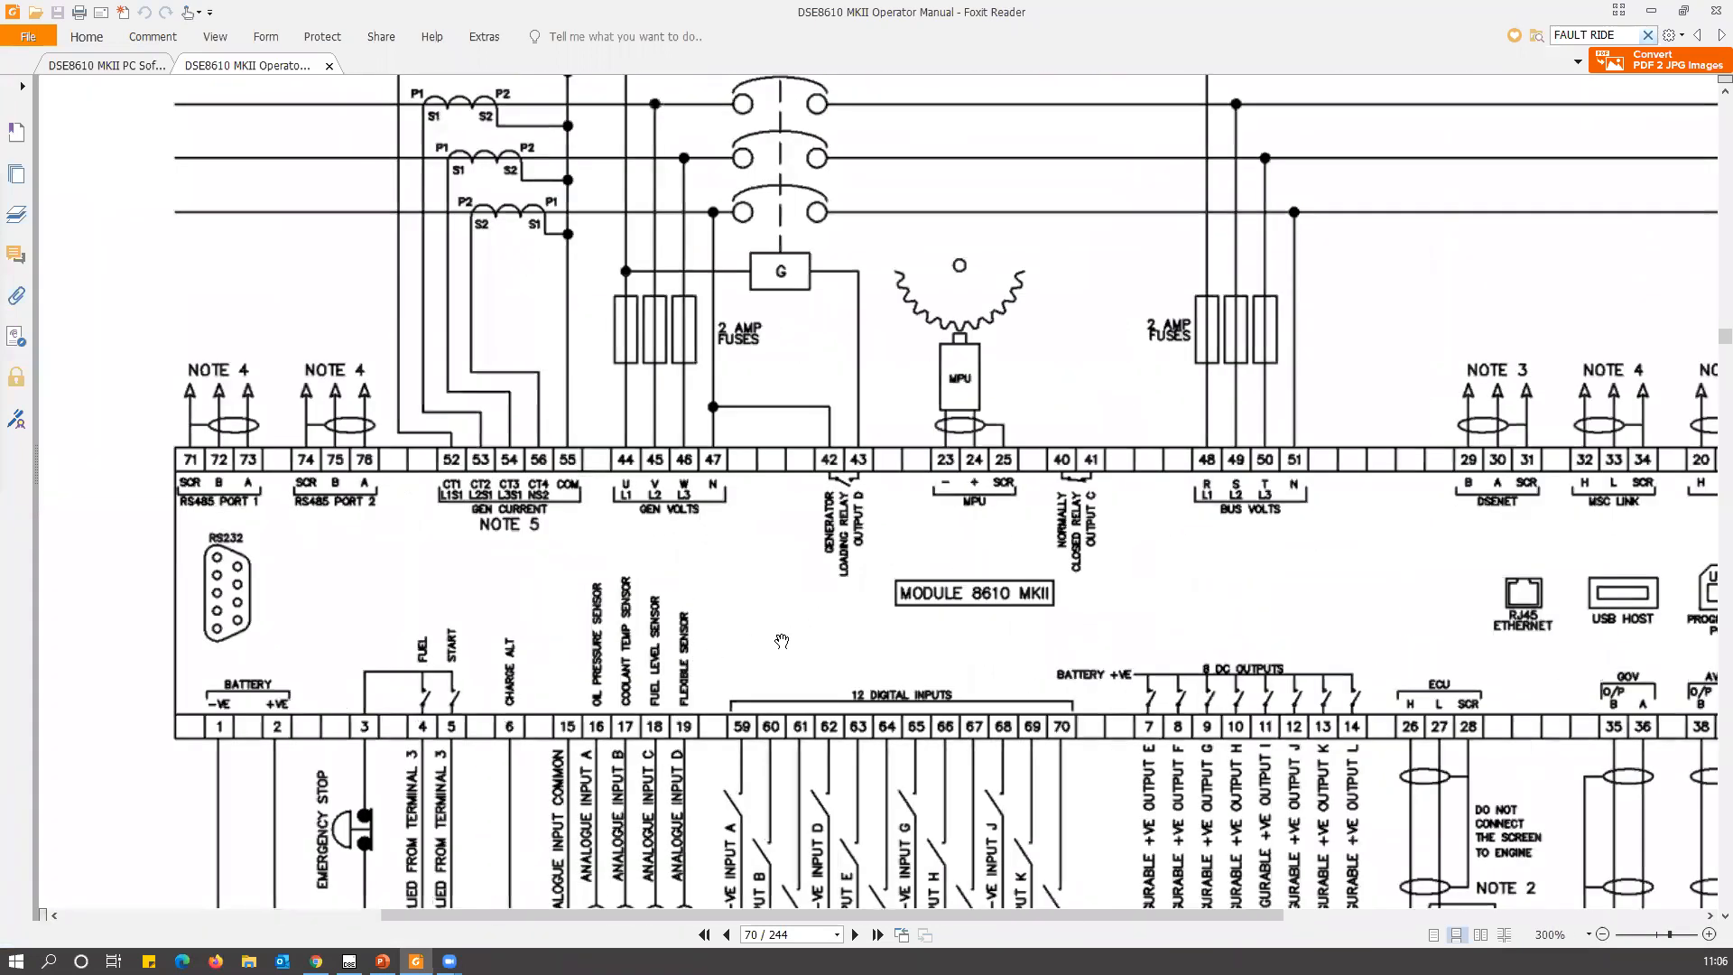
pyautogui.scroll(4, 761, 659)
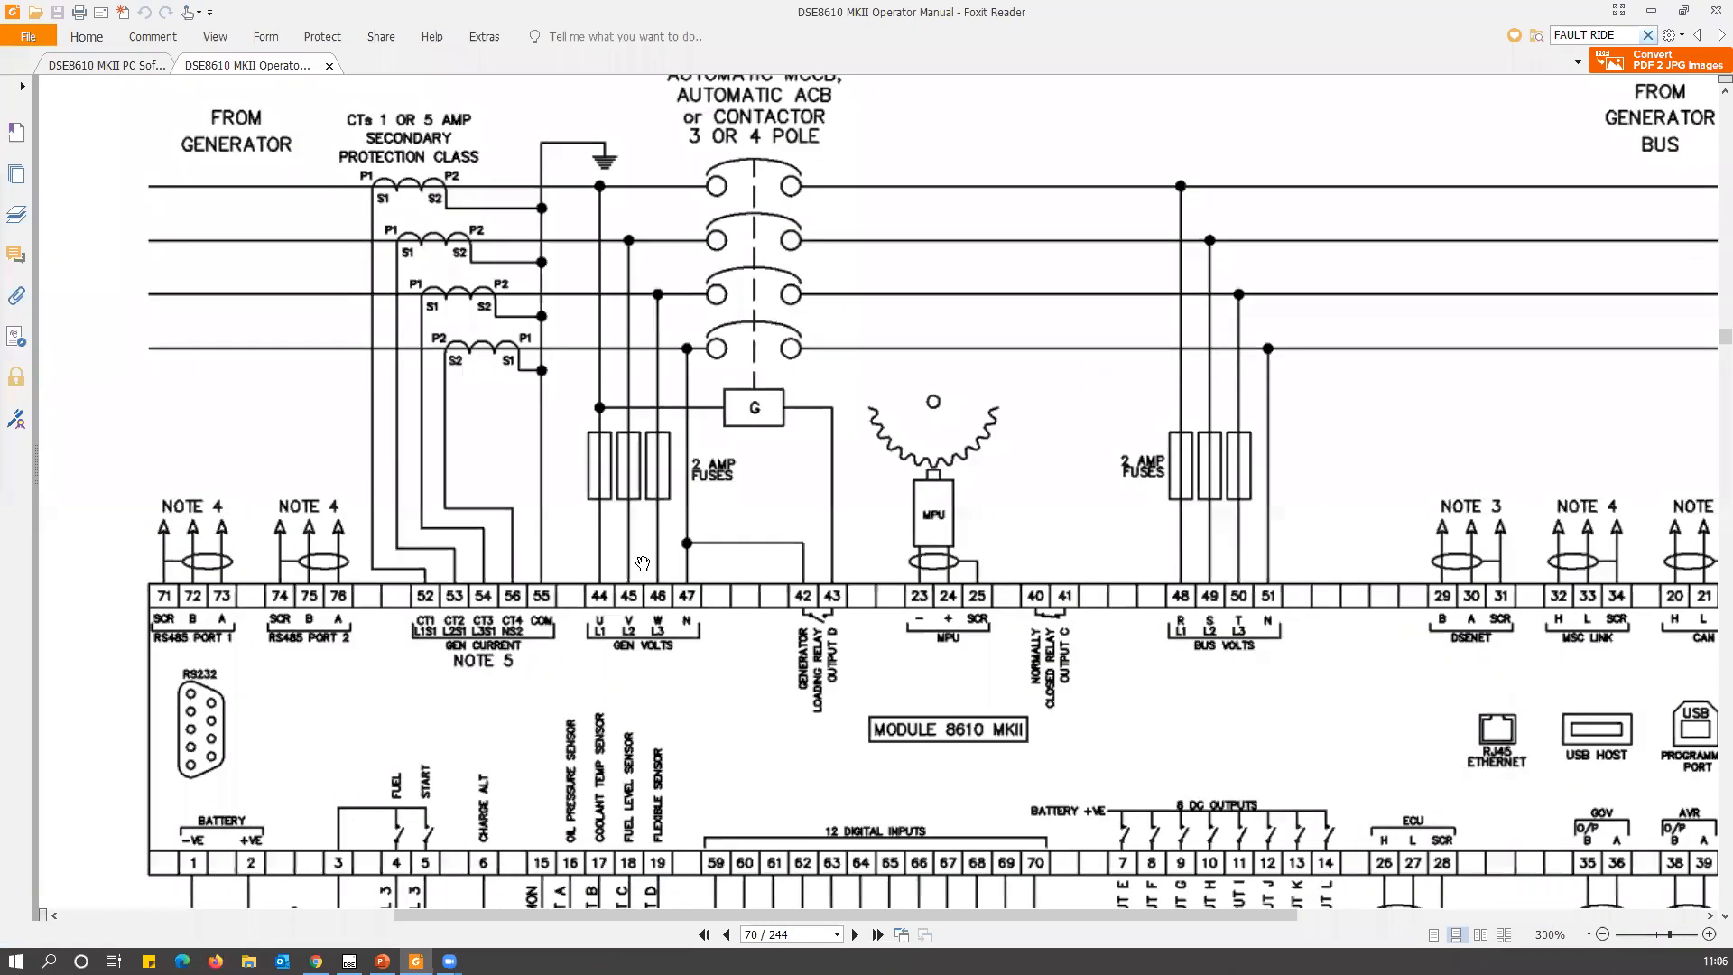
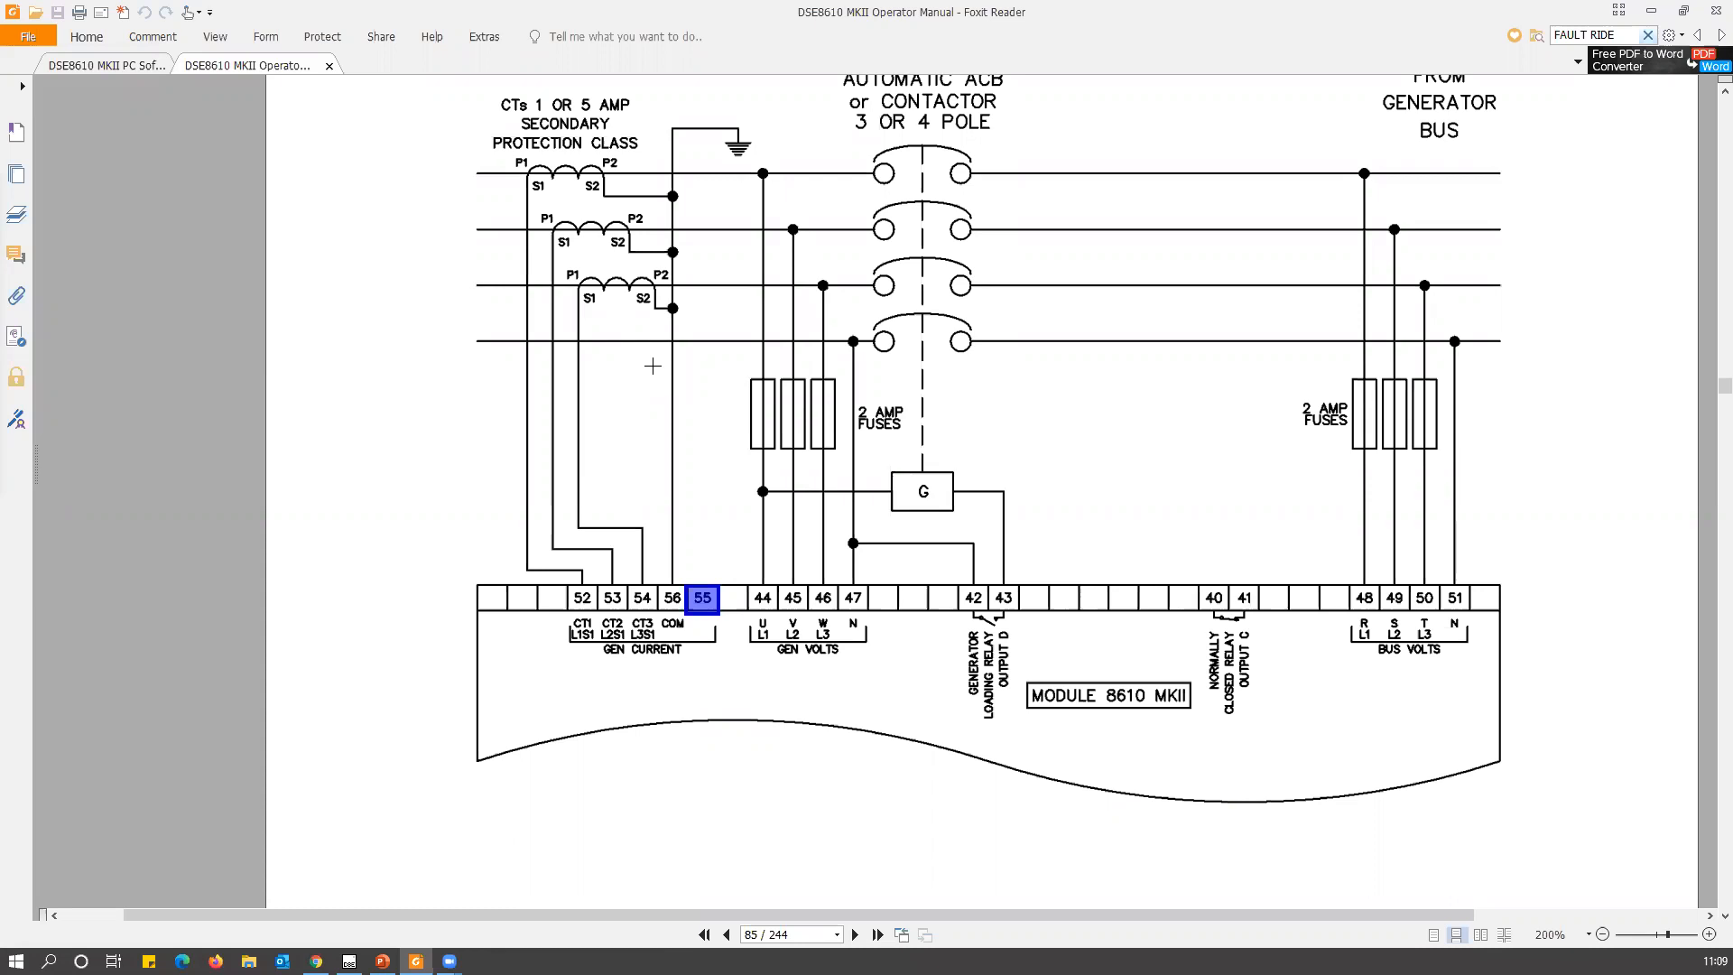
# Examine section 3.4.12, 3 Phase 4 Wire Without Earth Fault, marking its heading and reviewing the CT wiring down to the module terminals.
pyautogui.scroll(4, 645, 377)
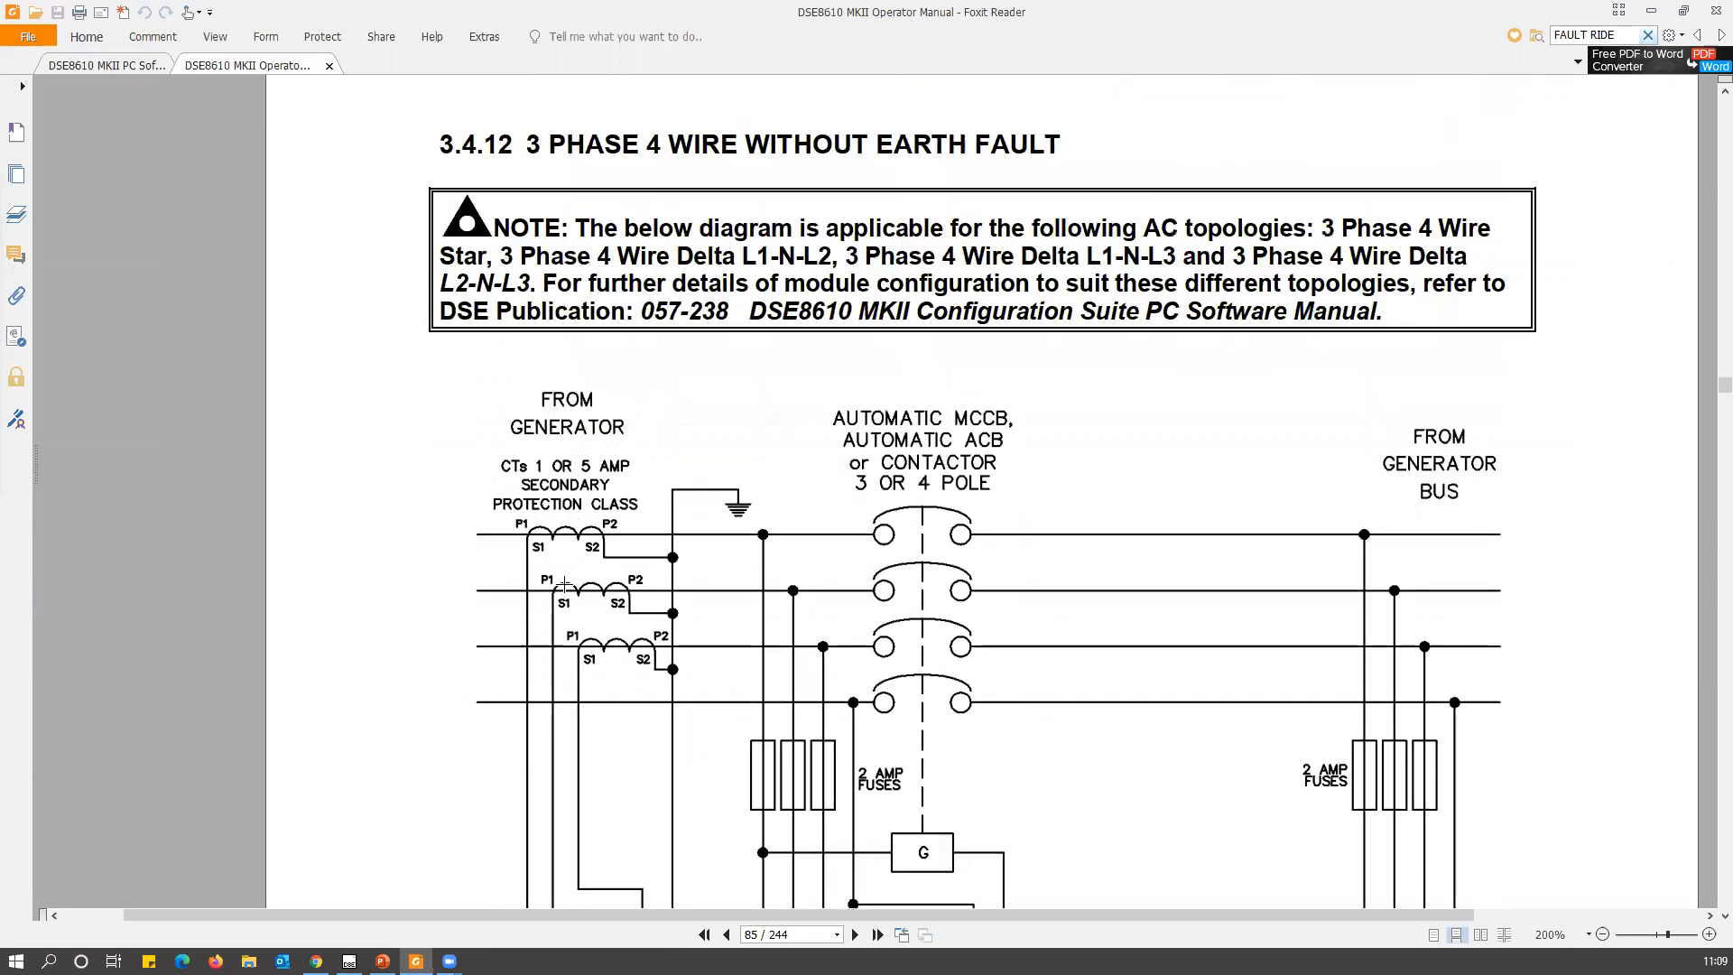
pyautogui.scroll(2, 564, 584)
pyautogui.moveTo(416, 302); pyautogui.dragTo(1075, 352)
pyautogui.scroll(-2, 526, 555)
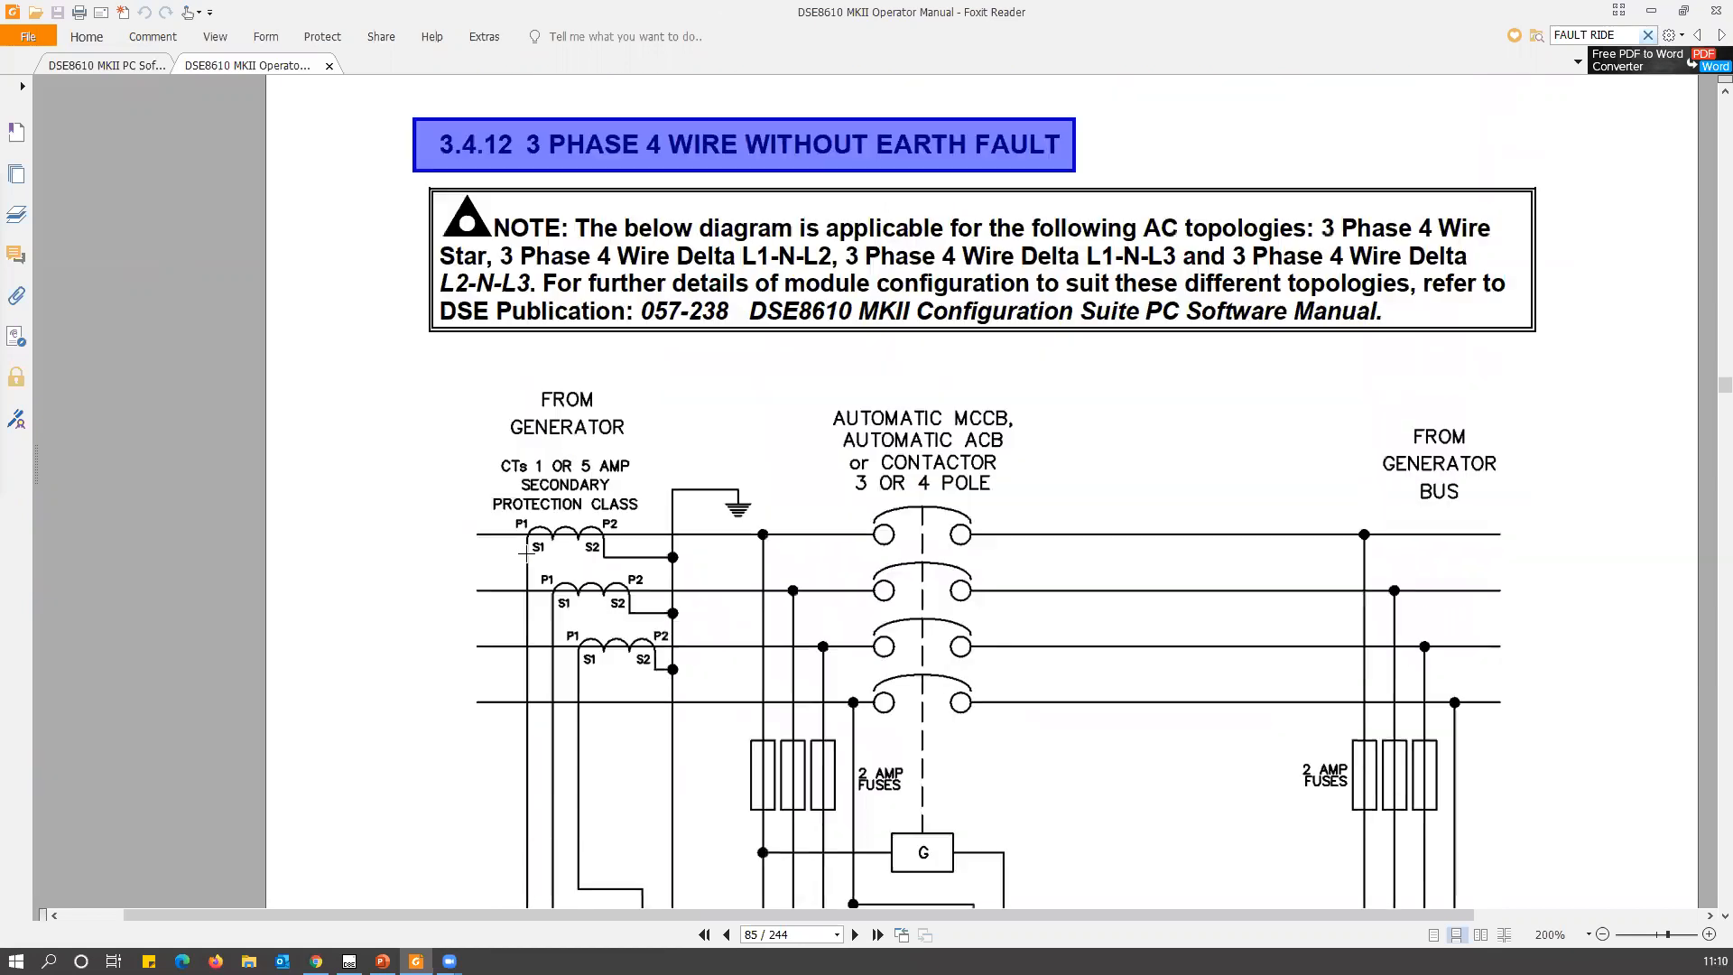
pyautogui.scroll(-4, 527, 555)
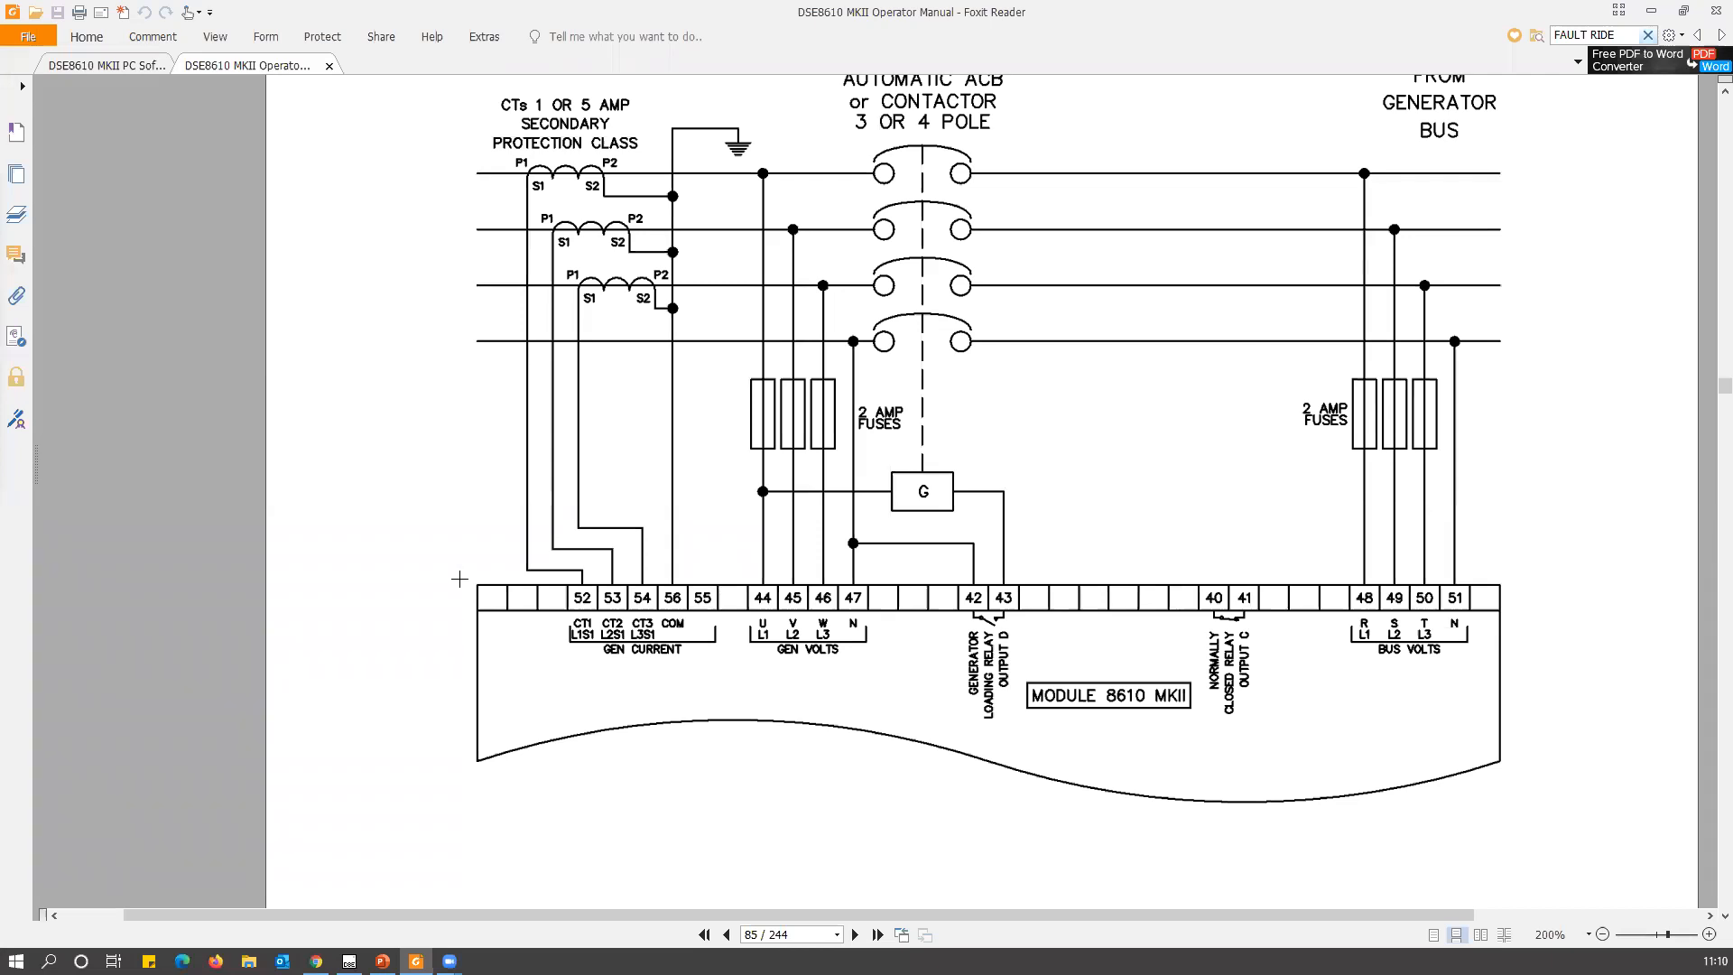
# Switch to the DSE Configuration Suite and review the generator's Alarmes de Corrente, including Falha de Terra, against the Opções de Corrente values.
pyautogui.click(349, 960)
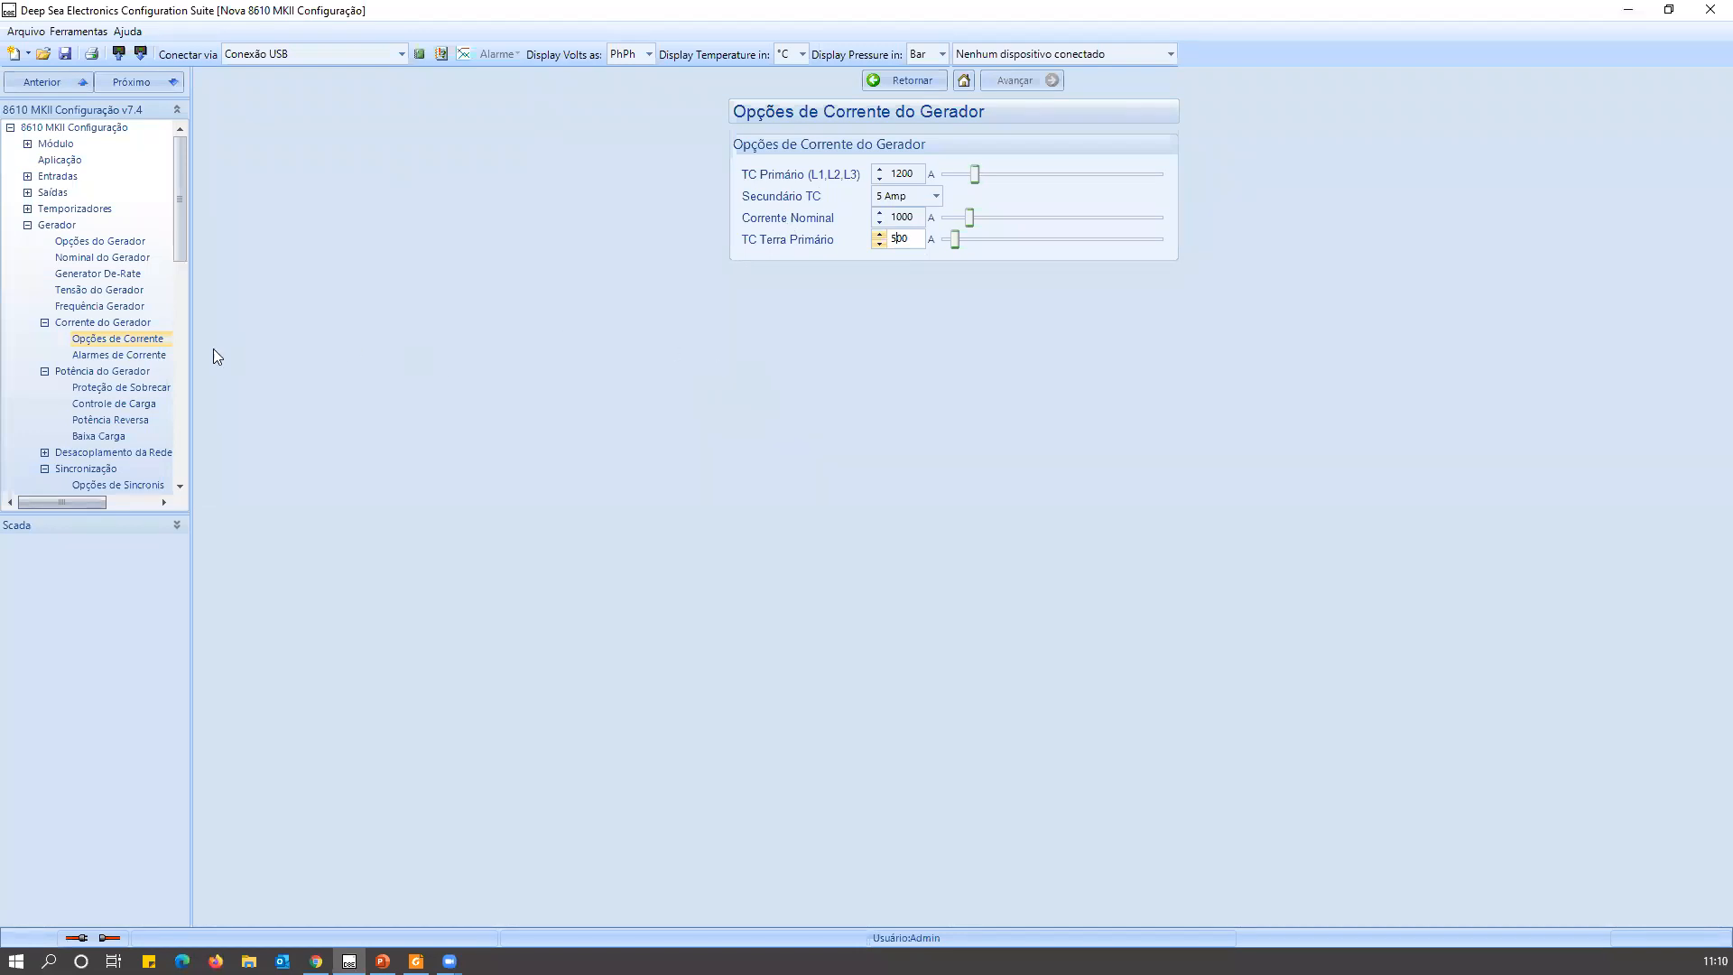
pyautogui.click(159, 355)
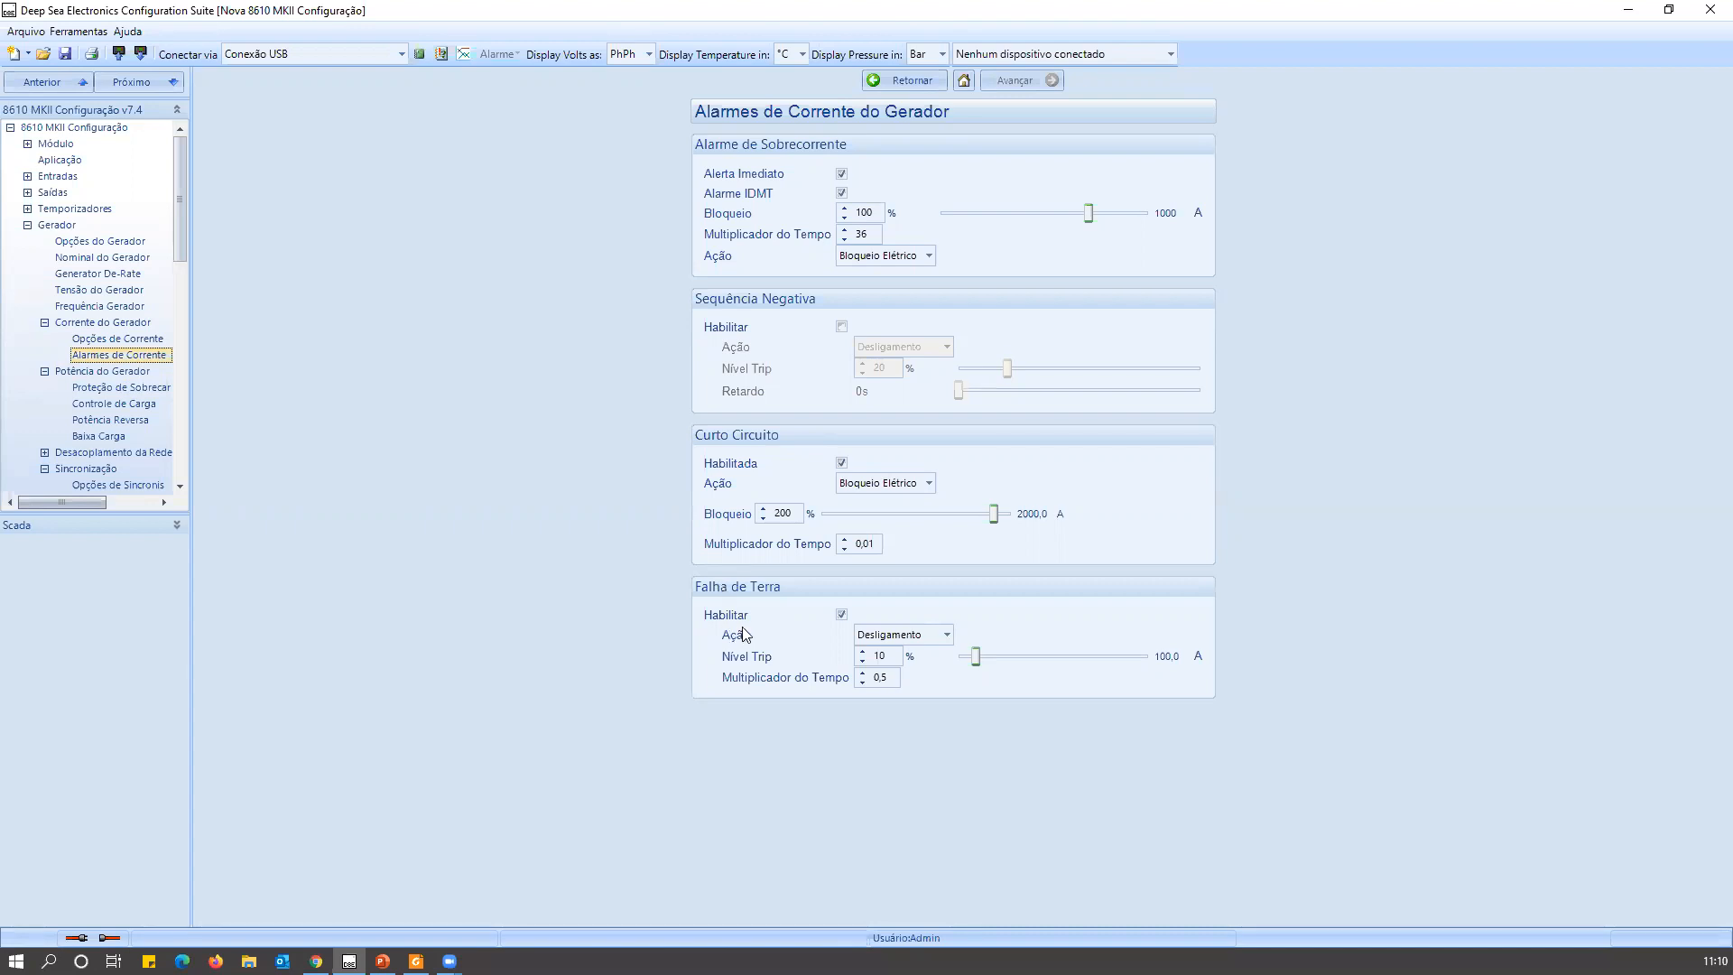
pyautogui.click(880, 658)
pyautogui.click(153, 341)
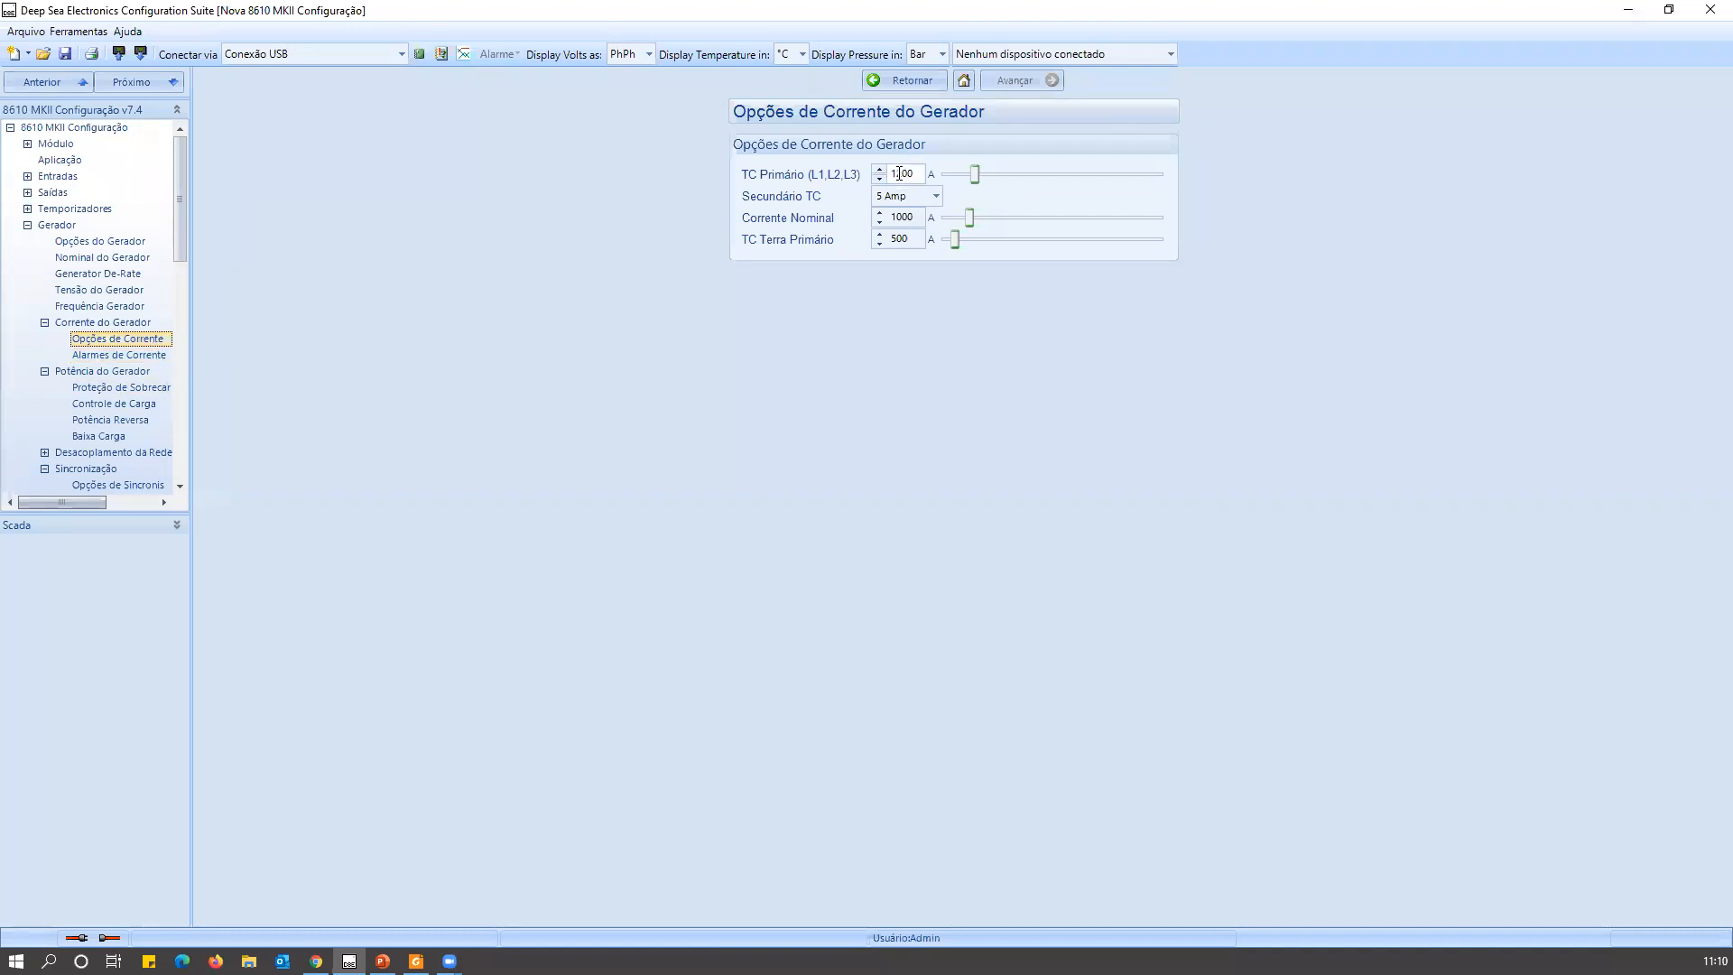
pyautogui.doubleClick(894, 219)
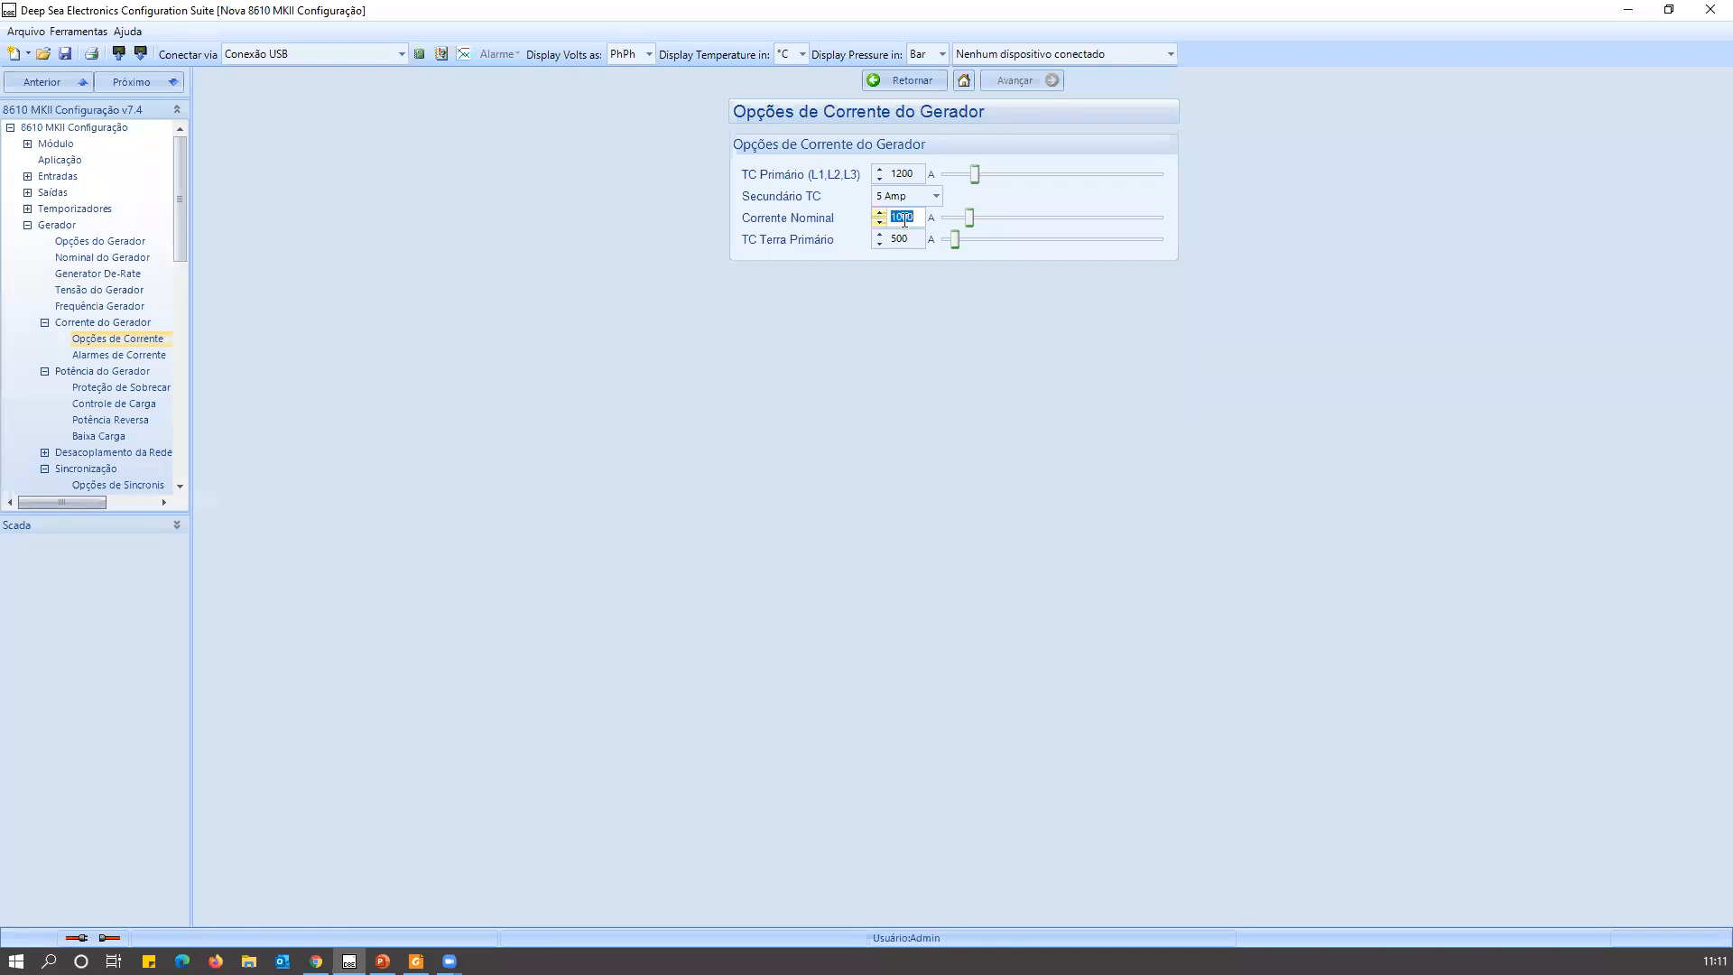
# In the generator's Alarmes de Corrente, disable the Falha de Terra alarm and enable it again.
pyautogui.click(120, 355)
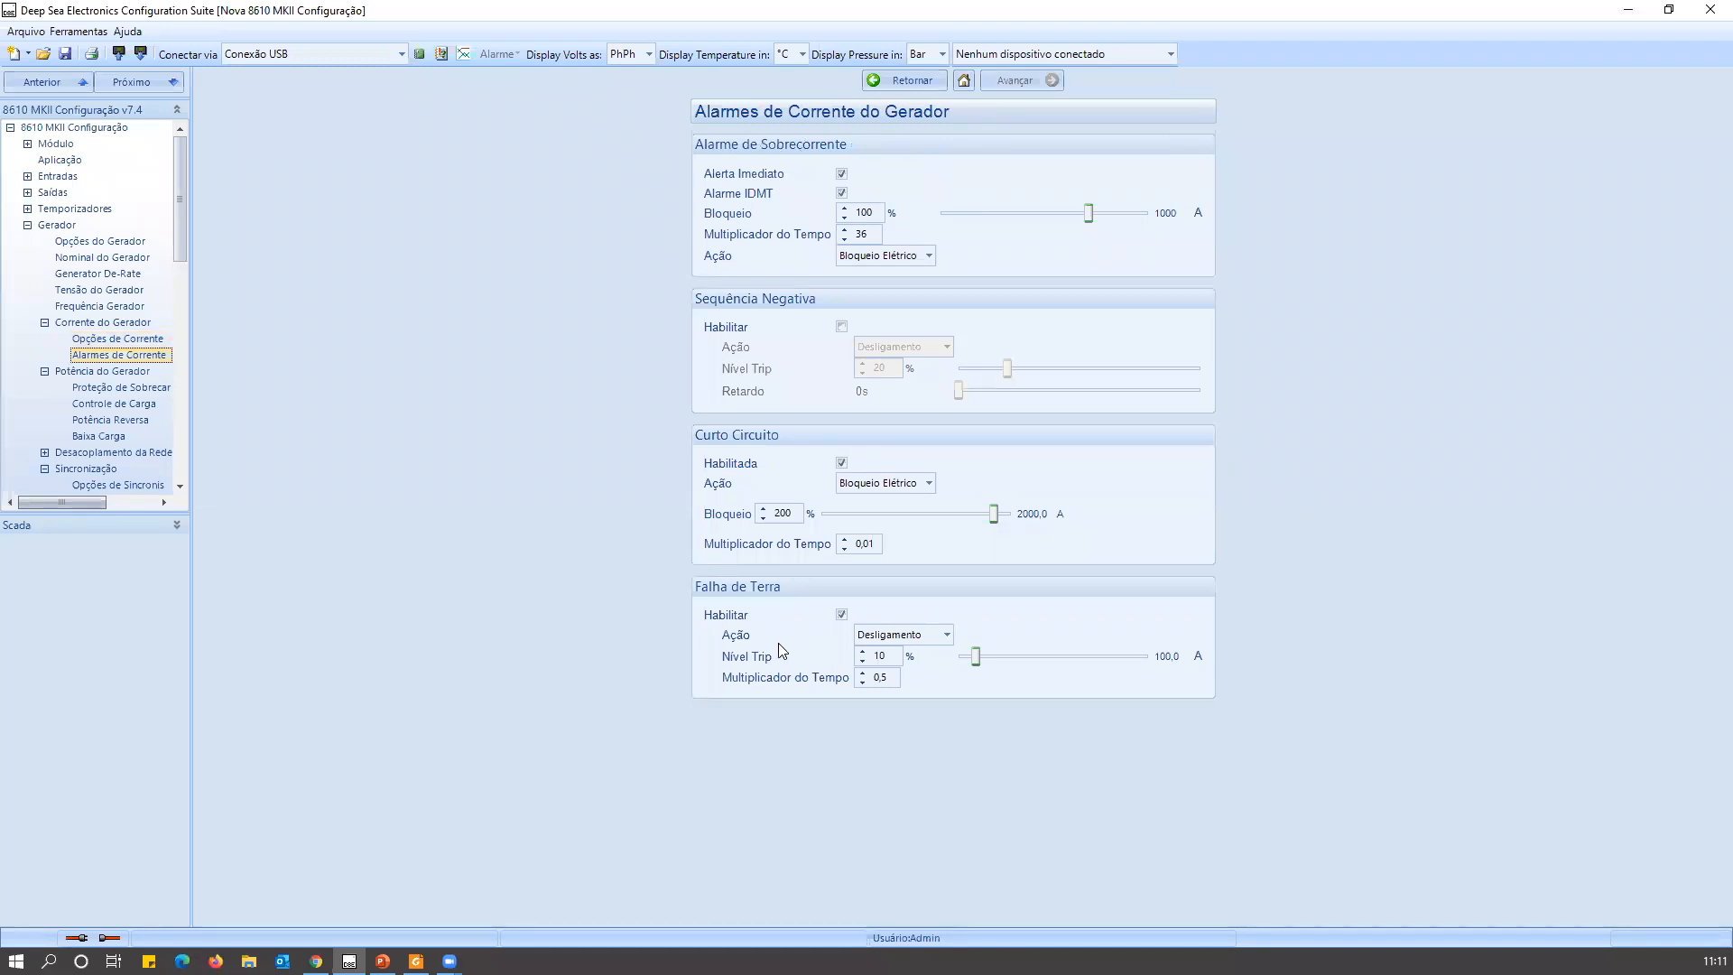
pyautogui.click(842, 615)
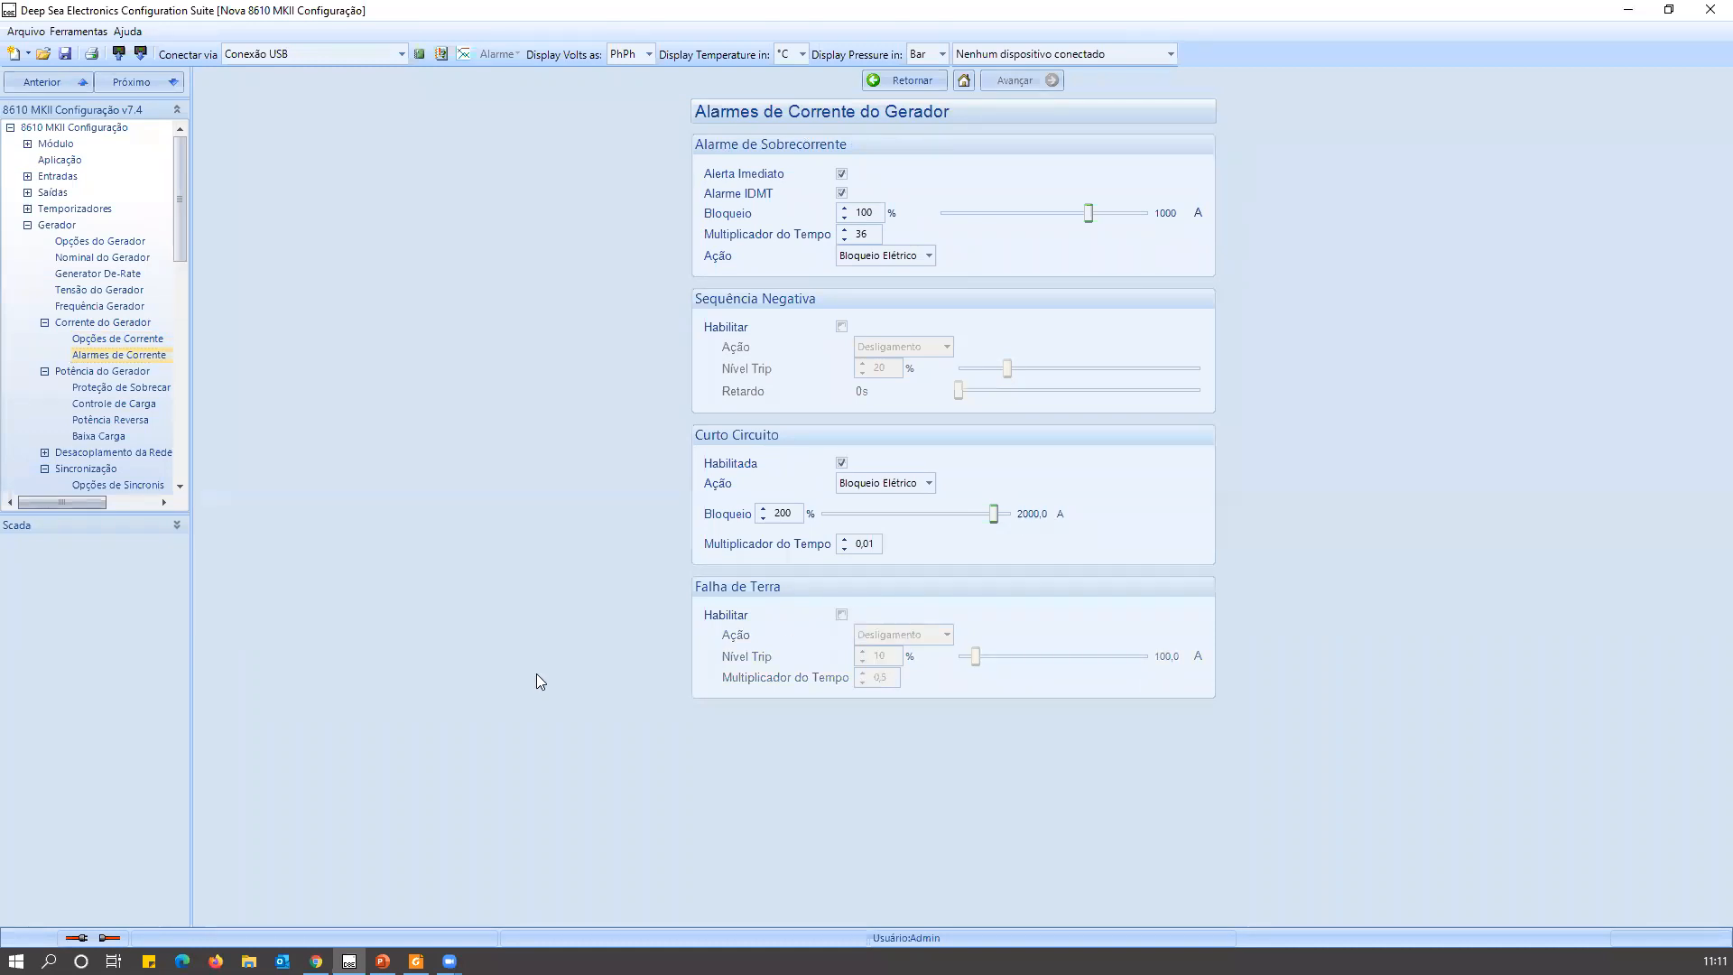
pyautogui.click(844, 617)
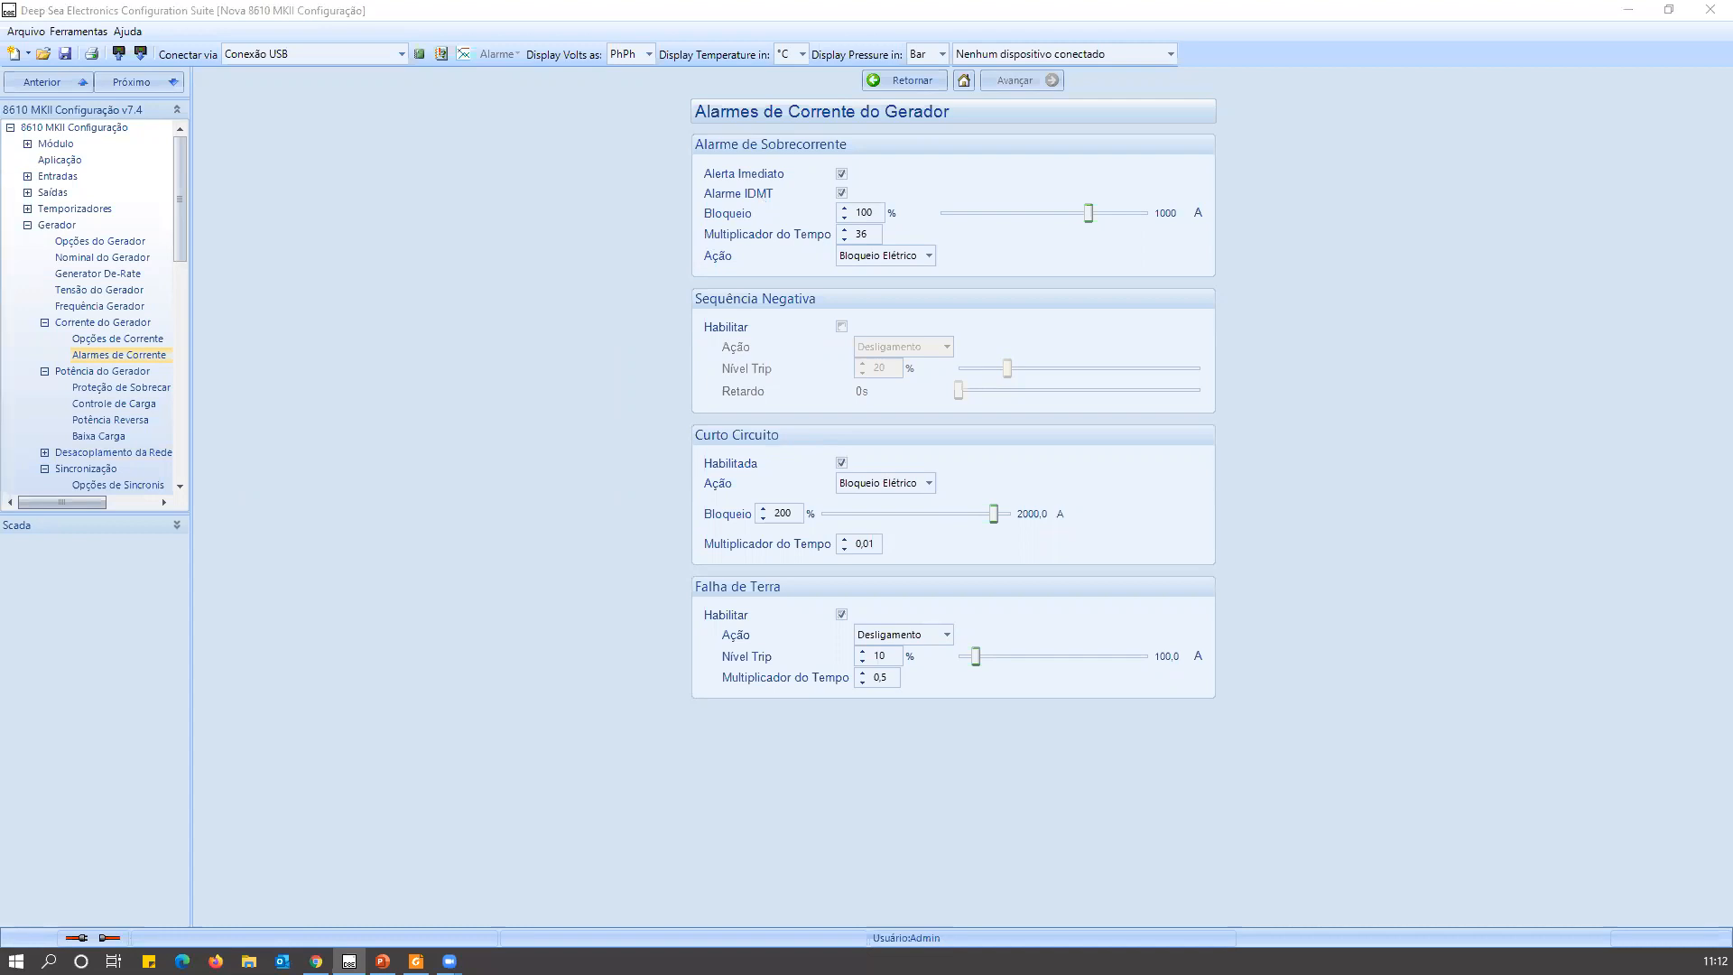
# Open IDMT_calculator.xls in Excel, maximize it, enable editing and enlarge the Configuration sheet to 230%.
pyautogui.press('super+e')
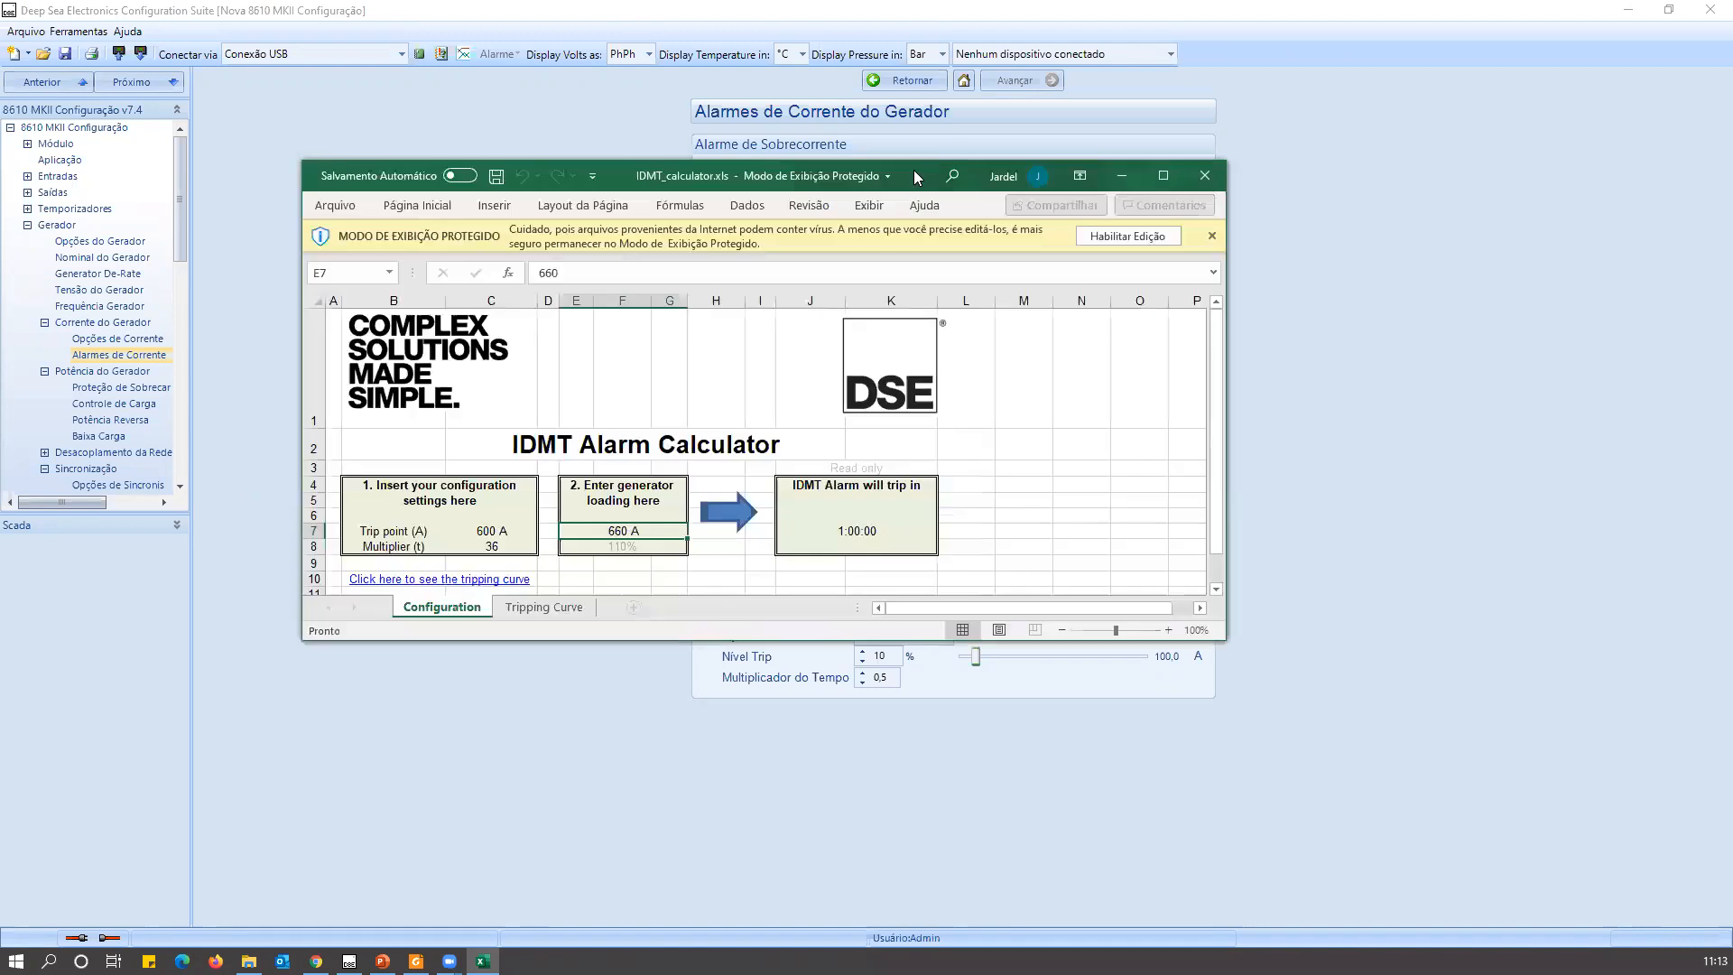
pyautogui.doubleClick(913, 170)
pyautogui.click(1060, 72)
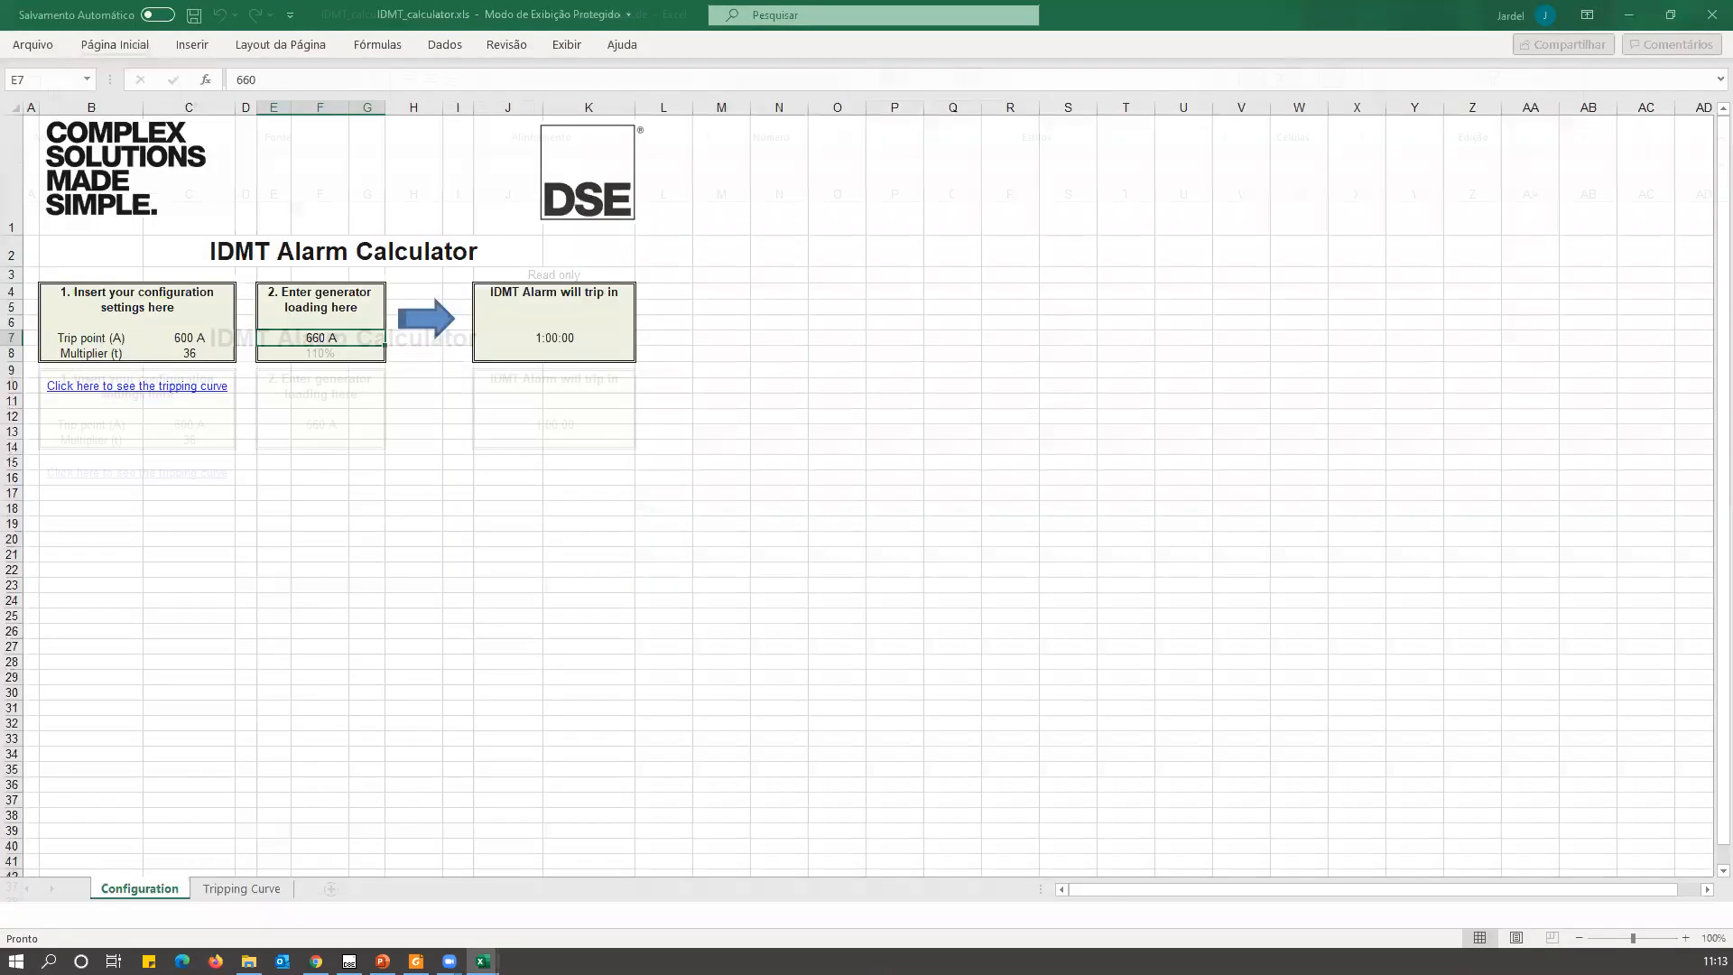
pyautogui.scroll(9, 1685, 935)
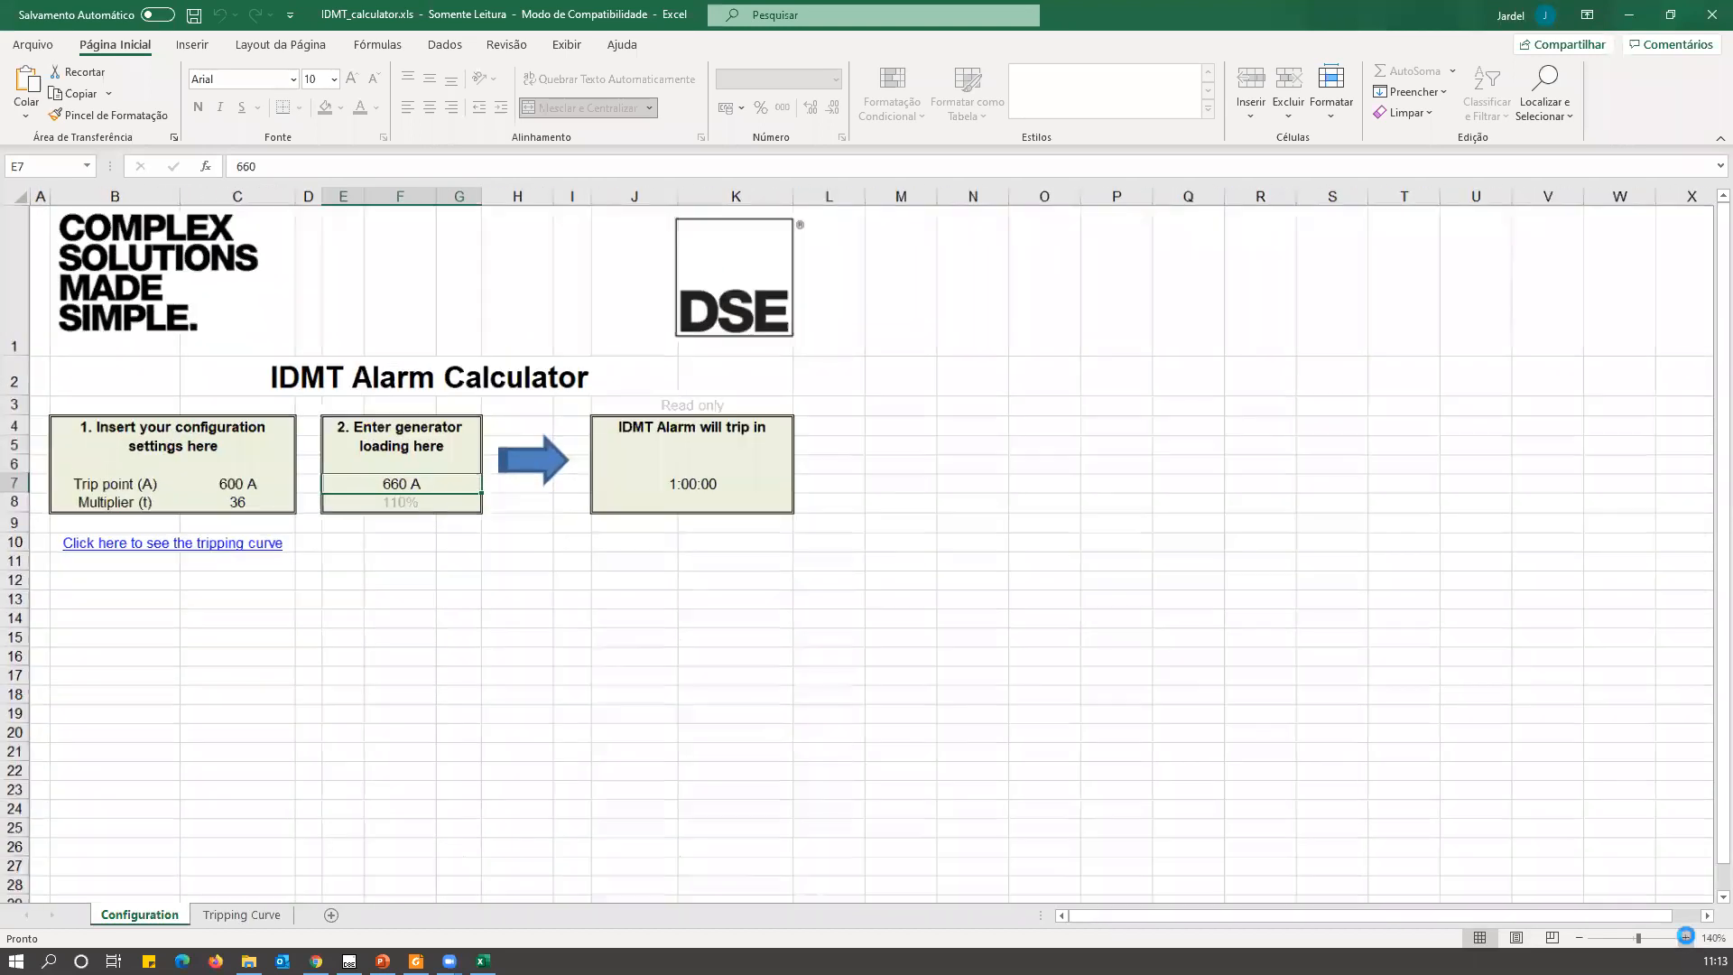
pyautogui.click(1684, 937)
pyautogui.click(1684, 937)
pyautogui.click(1684, 936)
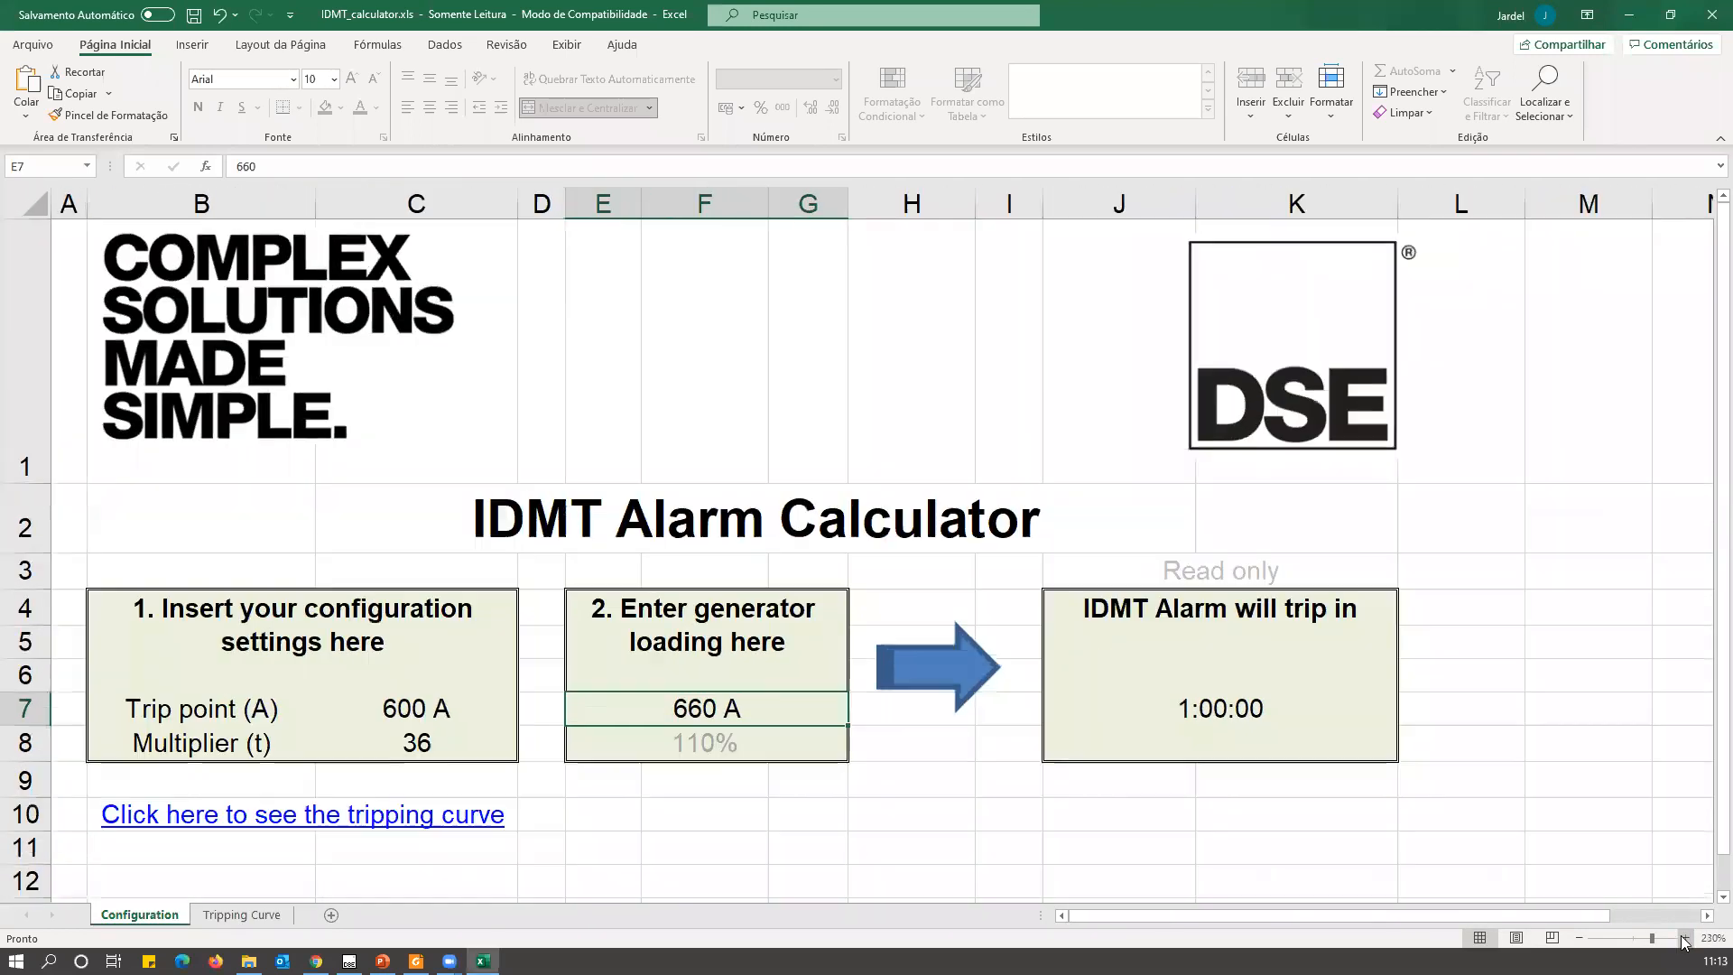
pyautogui.click(1684, 937)
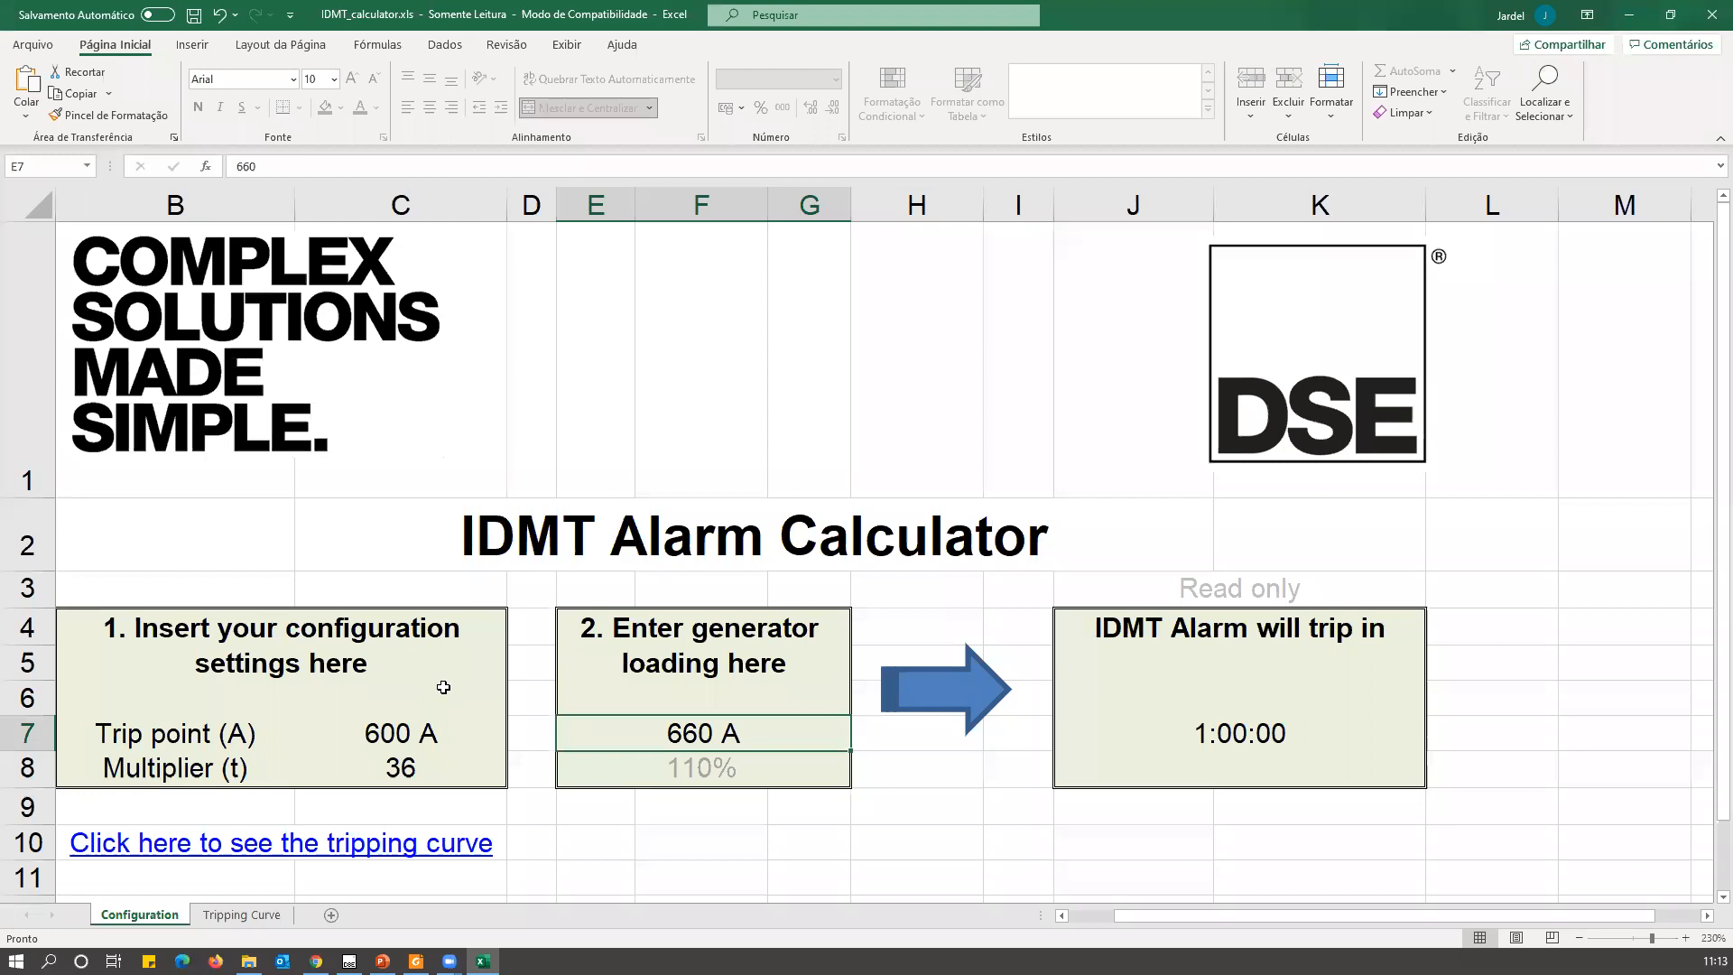
# Set the trip point in the IDMT Alarm Calculator to 1000 A.
pyautogui.click(421, 730)
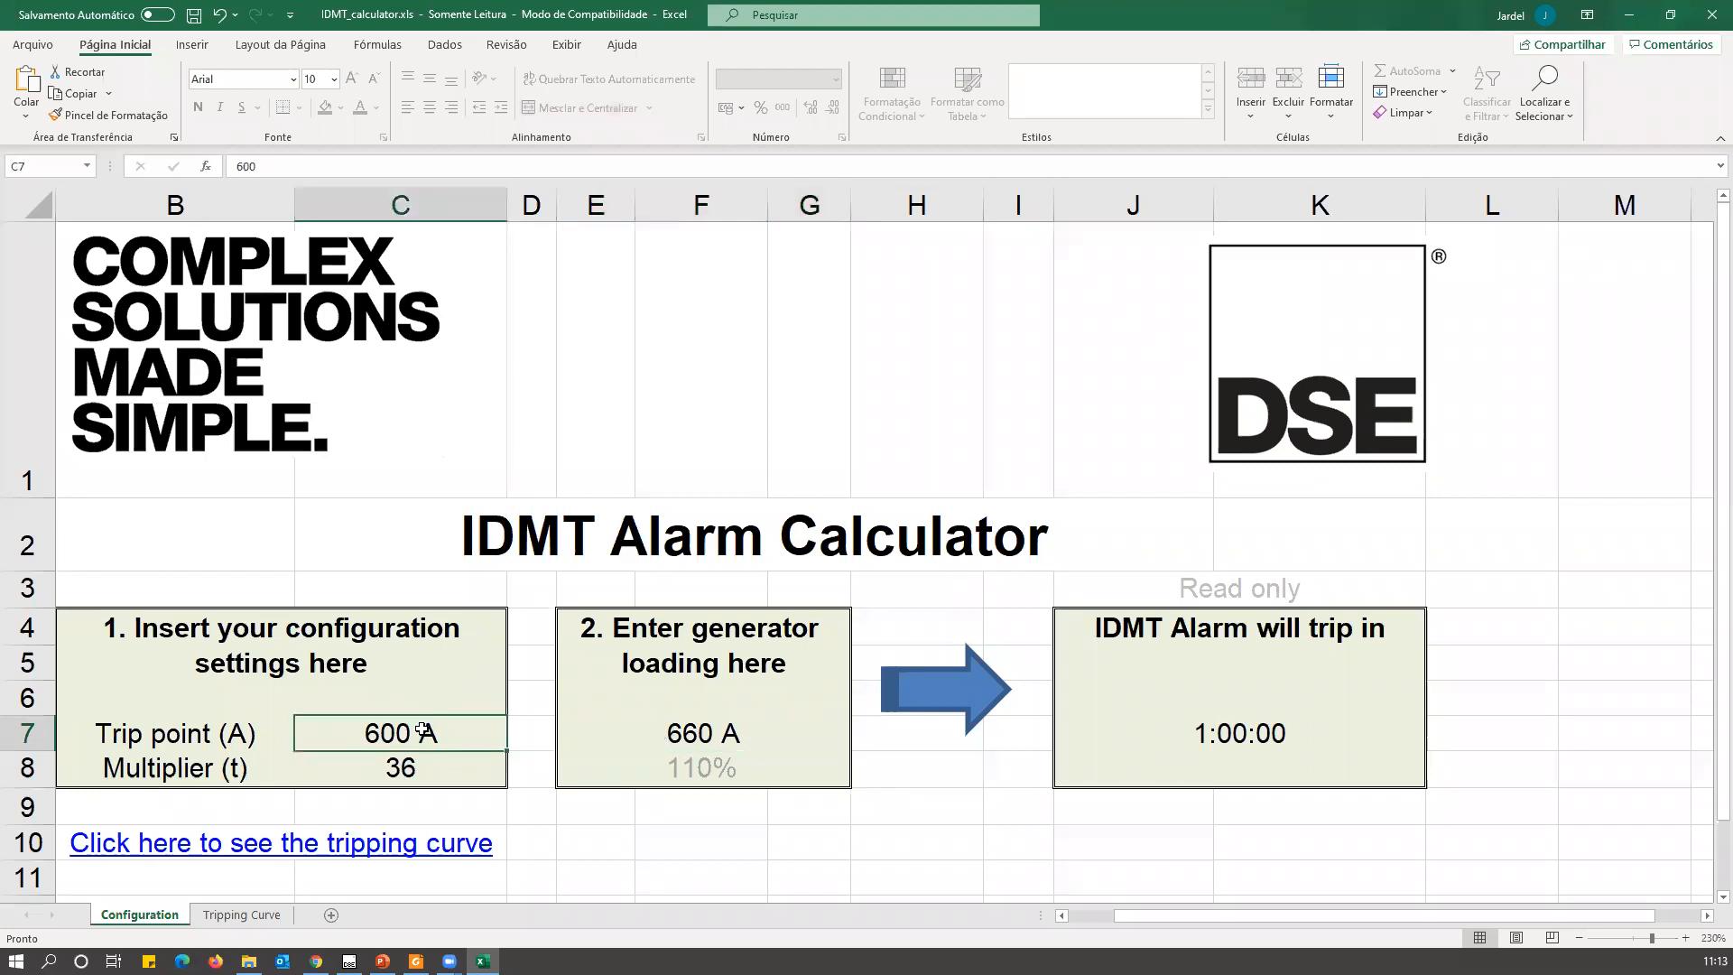
pyautogui.write('1000')
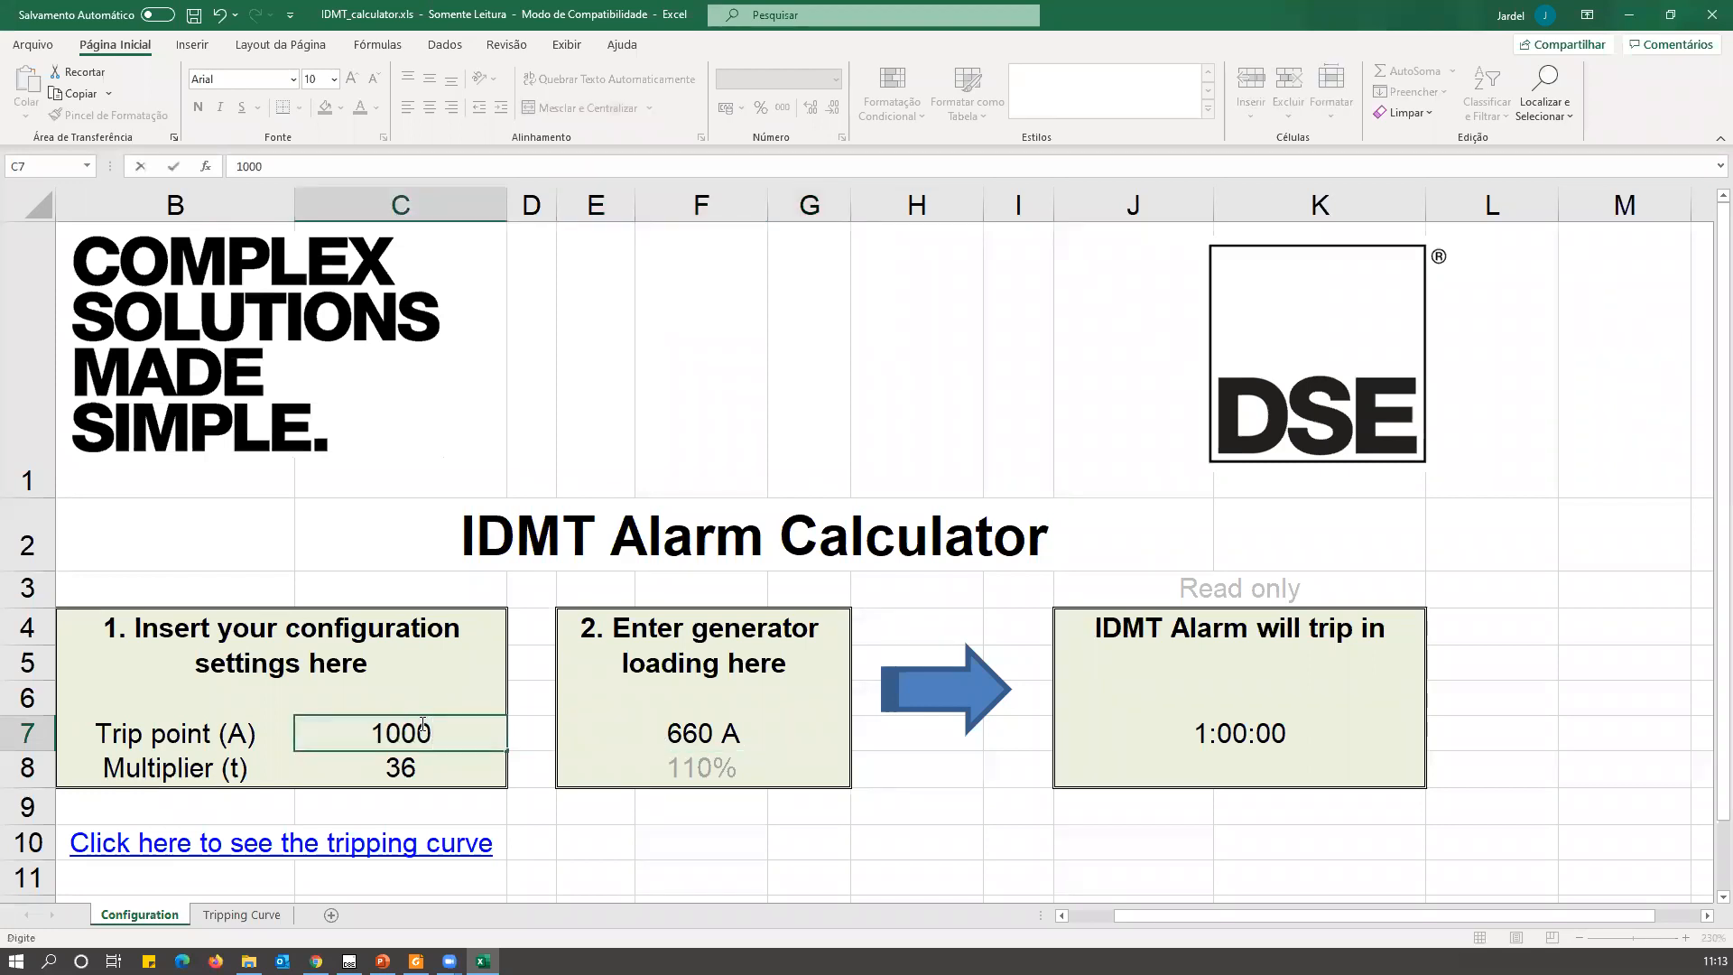
pyautogui.press('Return')
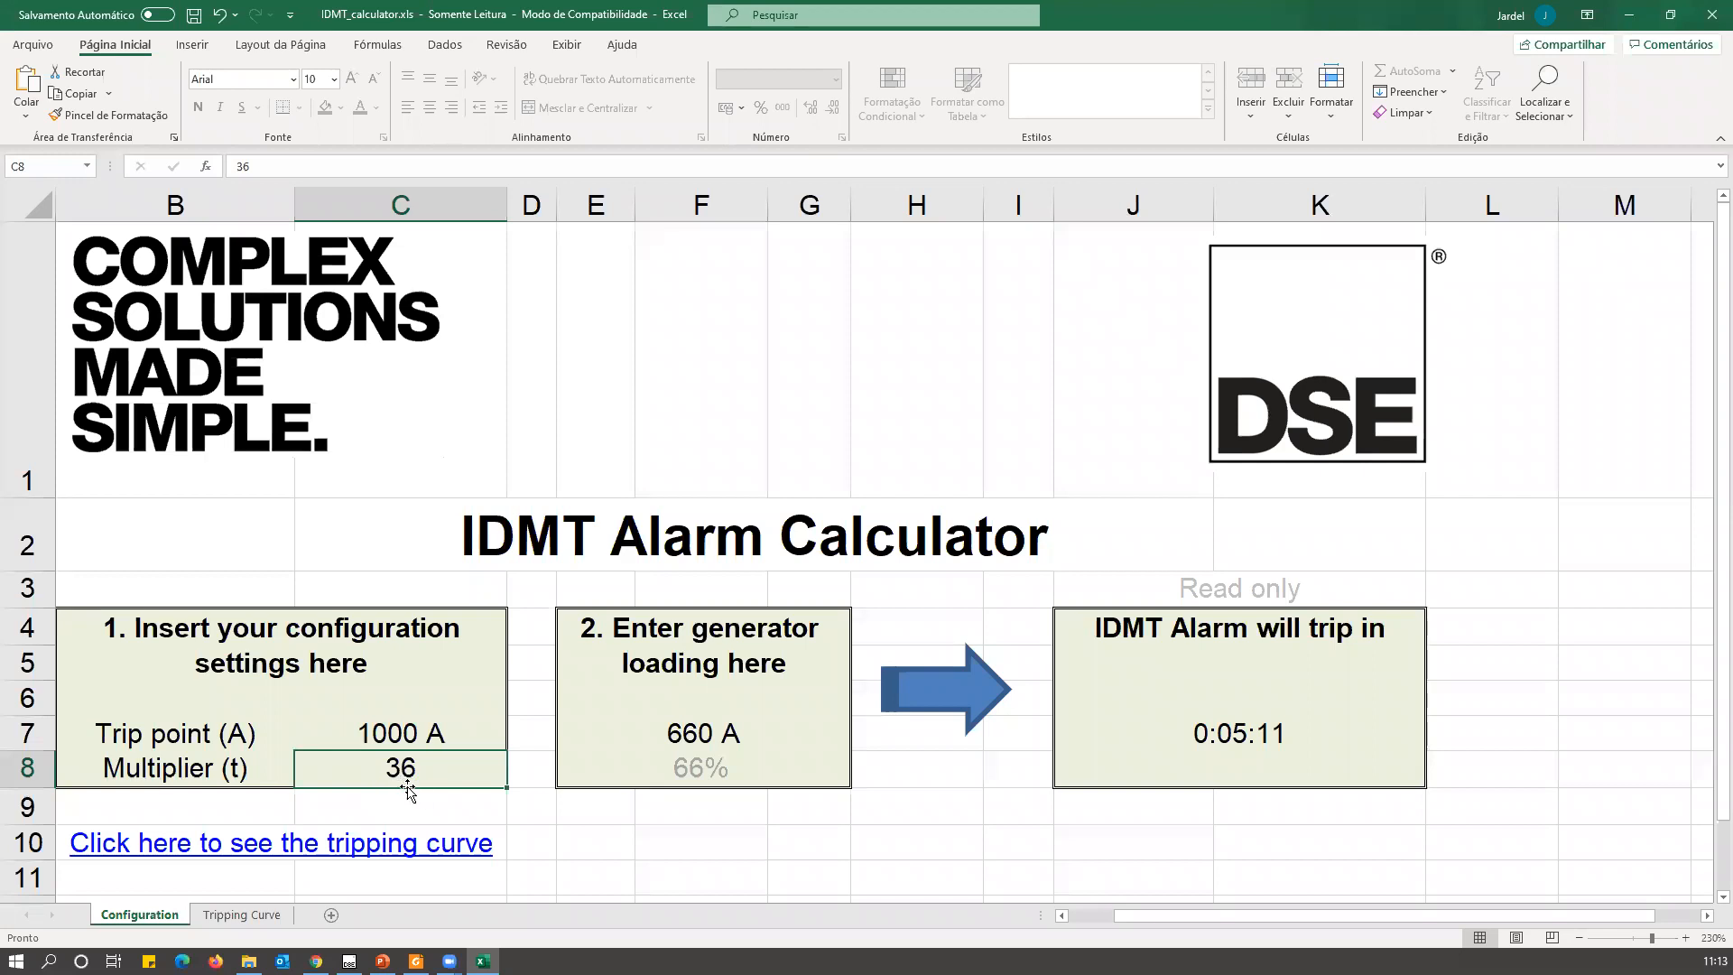
# Try a generator loading of 1000 A in the IDMT calculator, dismiss the error and enter 1001 A instead.
pyautogui.click(704, 742)
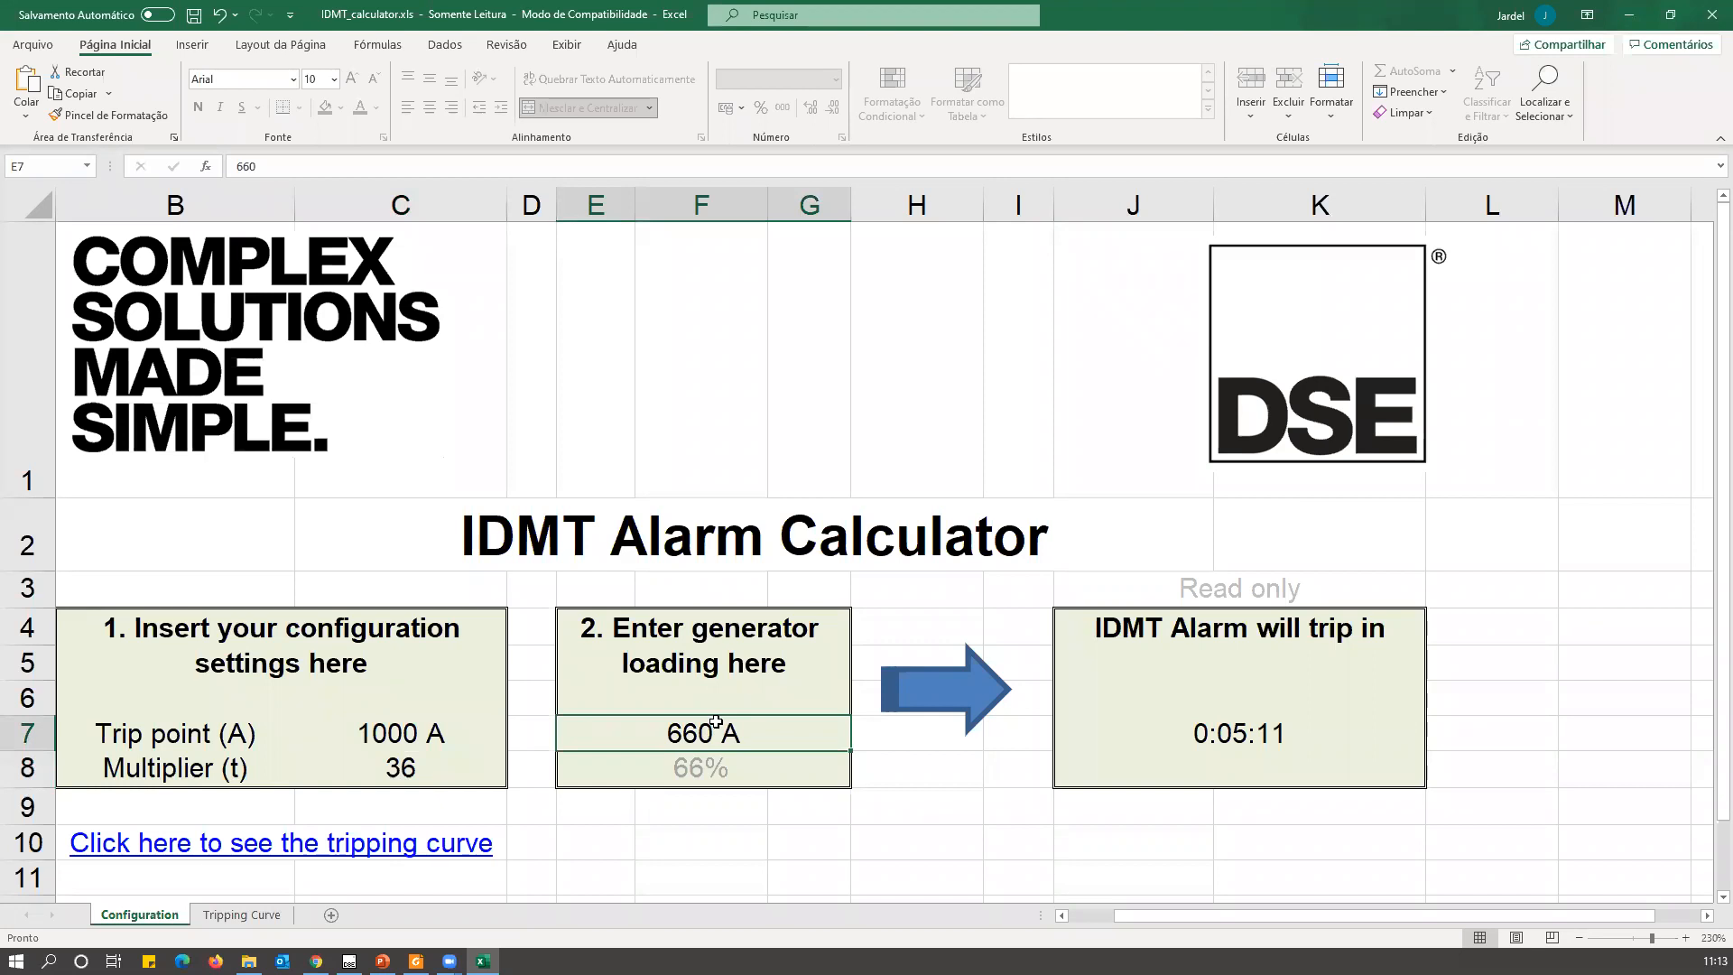
pyautogui.write('1000')
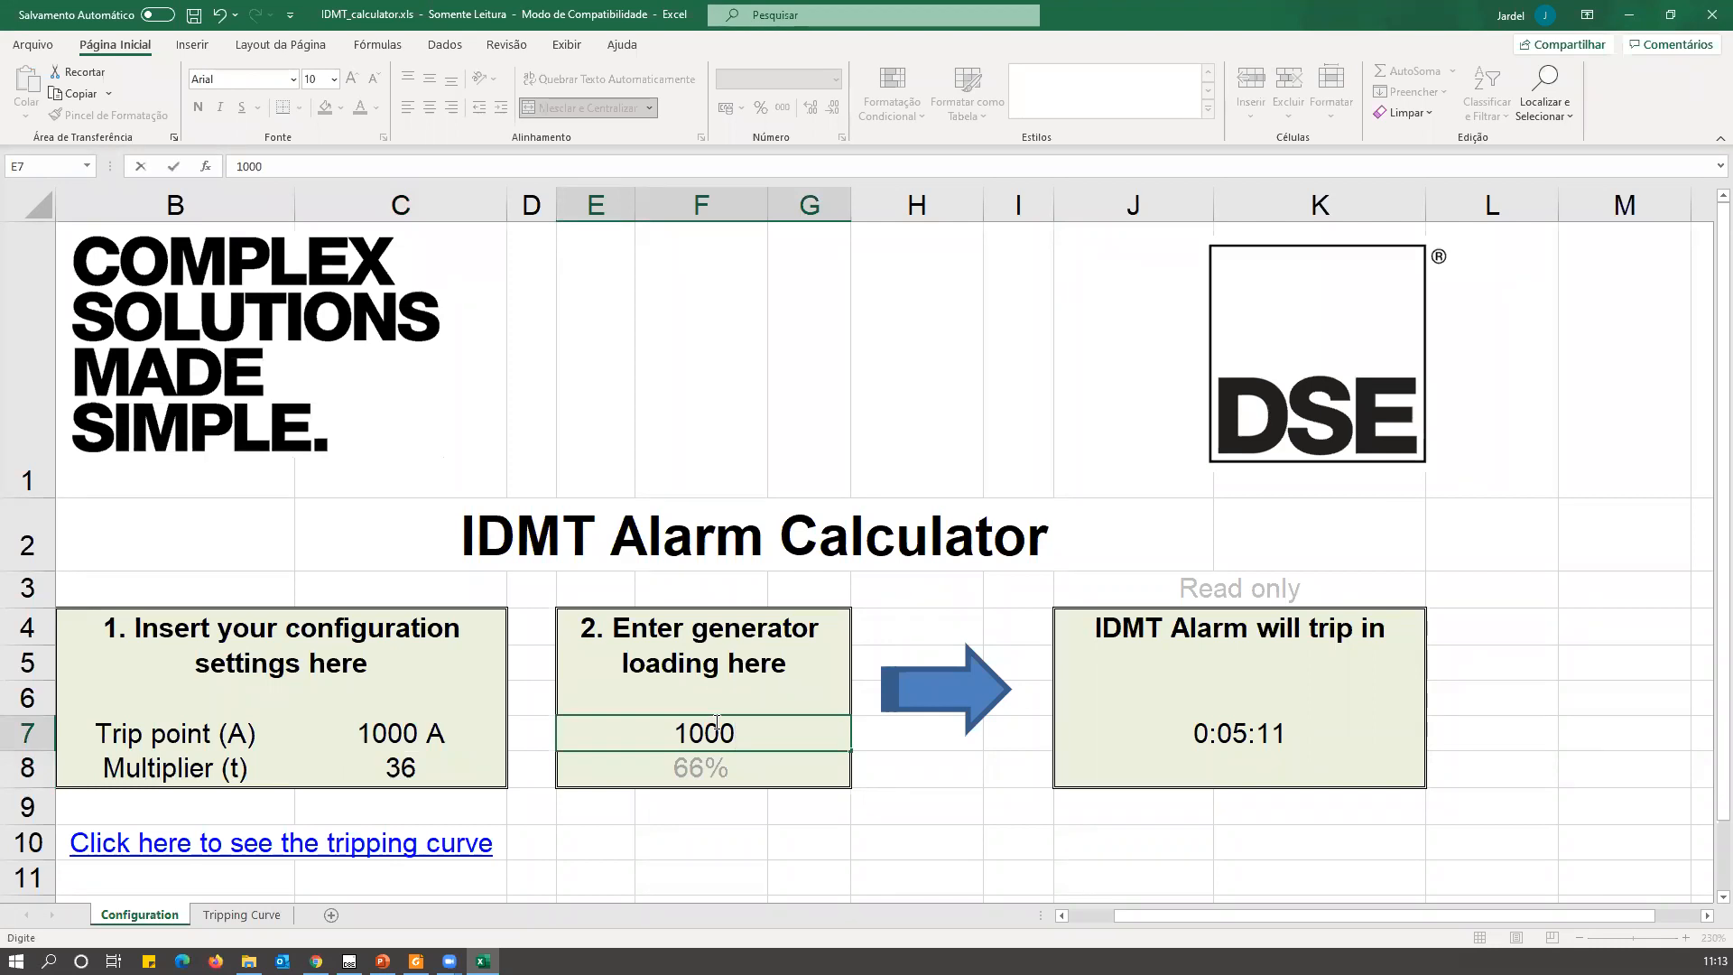
pyautogui.press('Return')
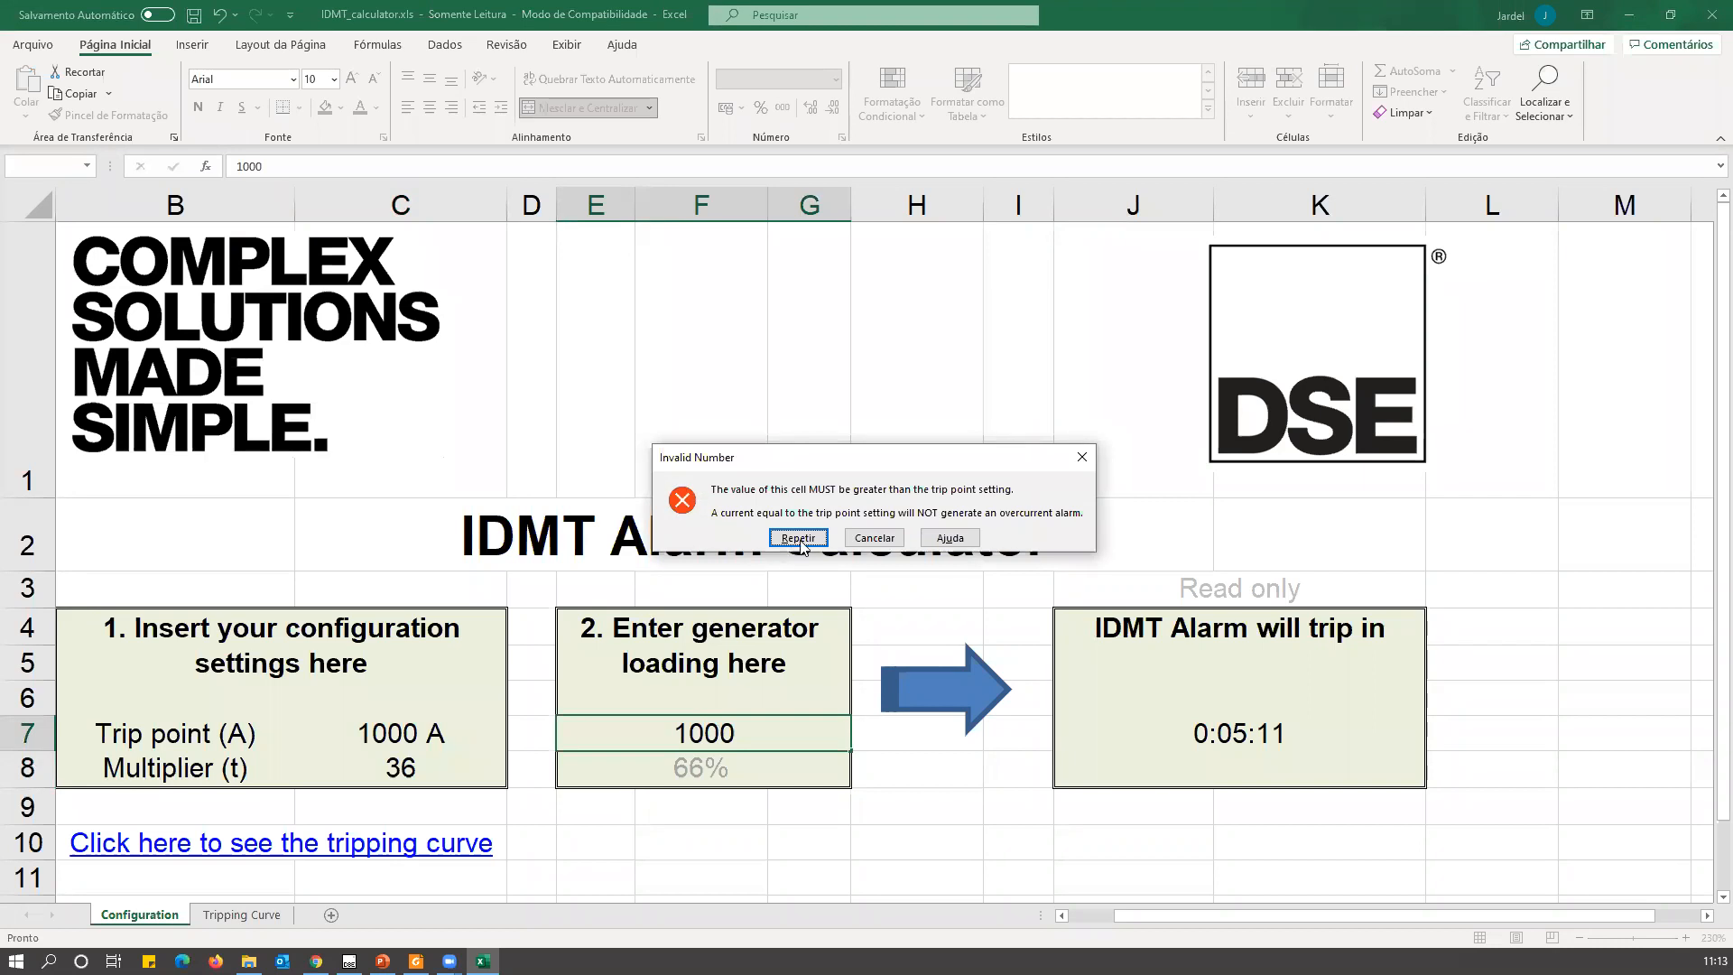
pyautogui.click(1080, 462)
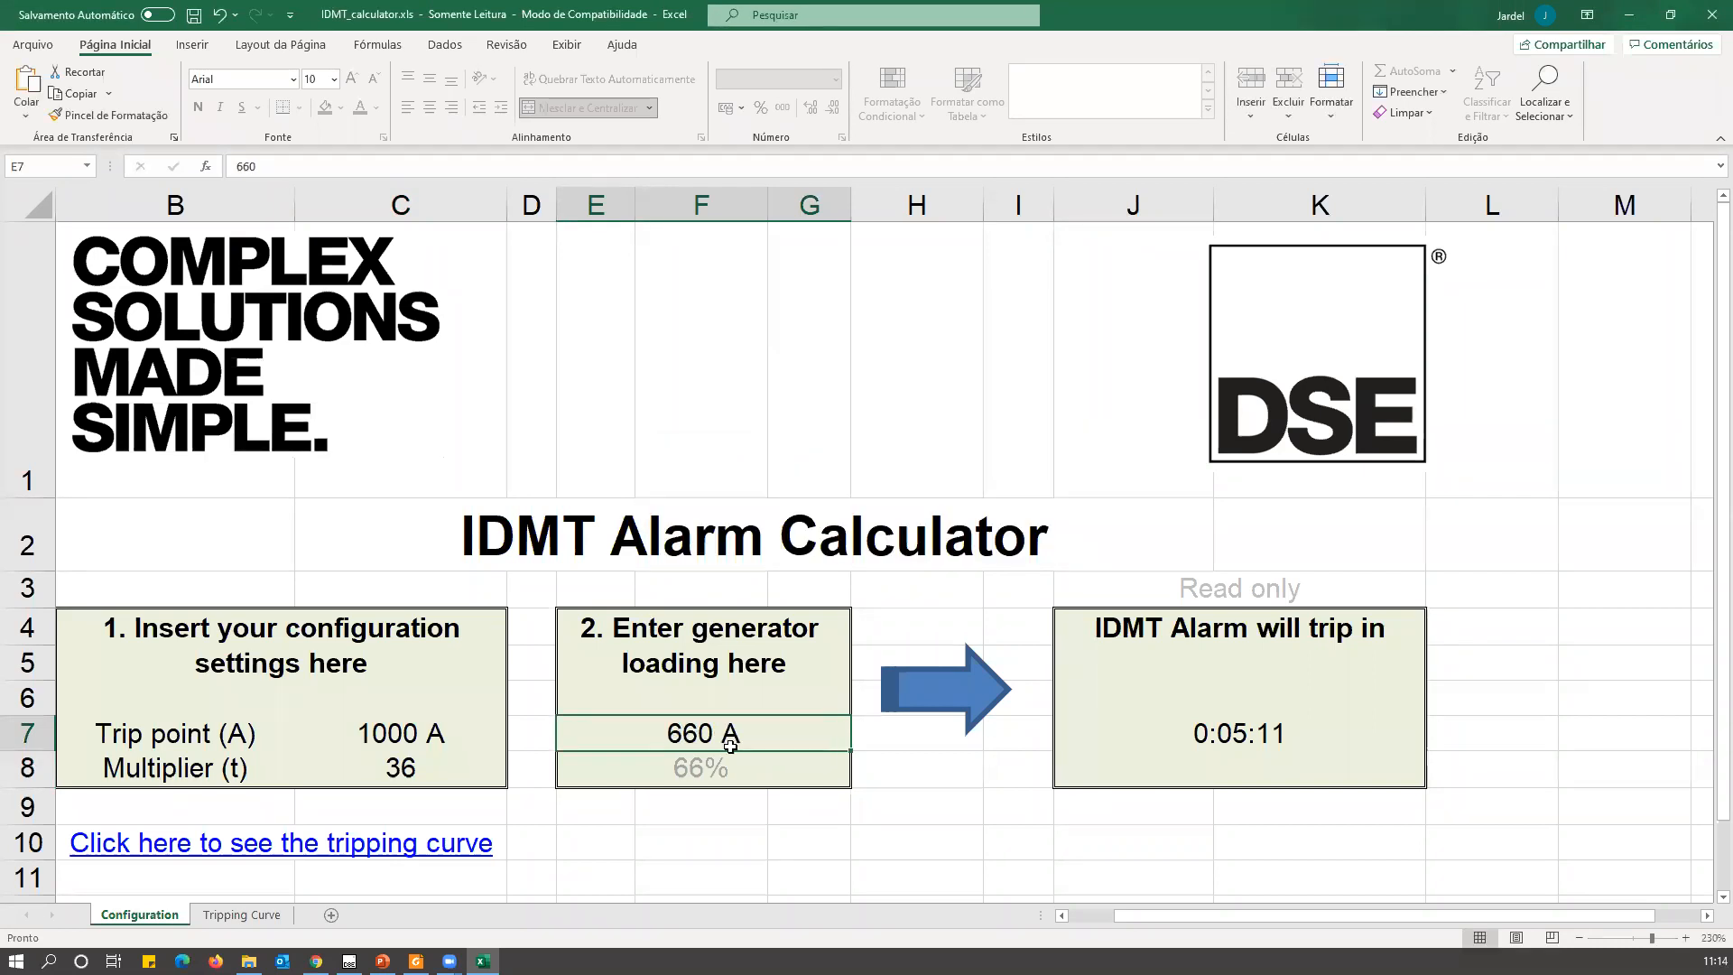
pyautogui.write('1001')
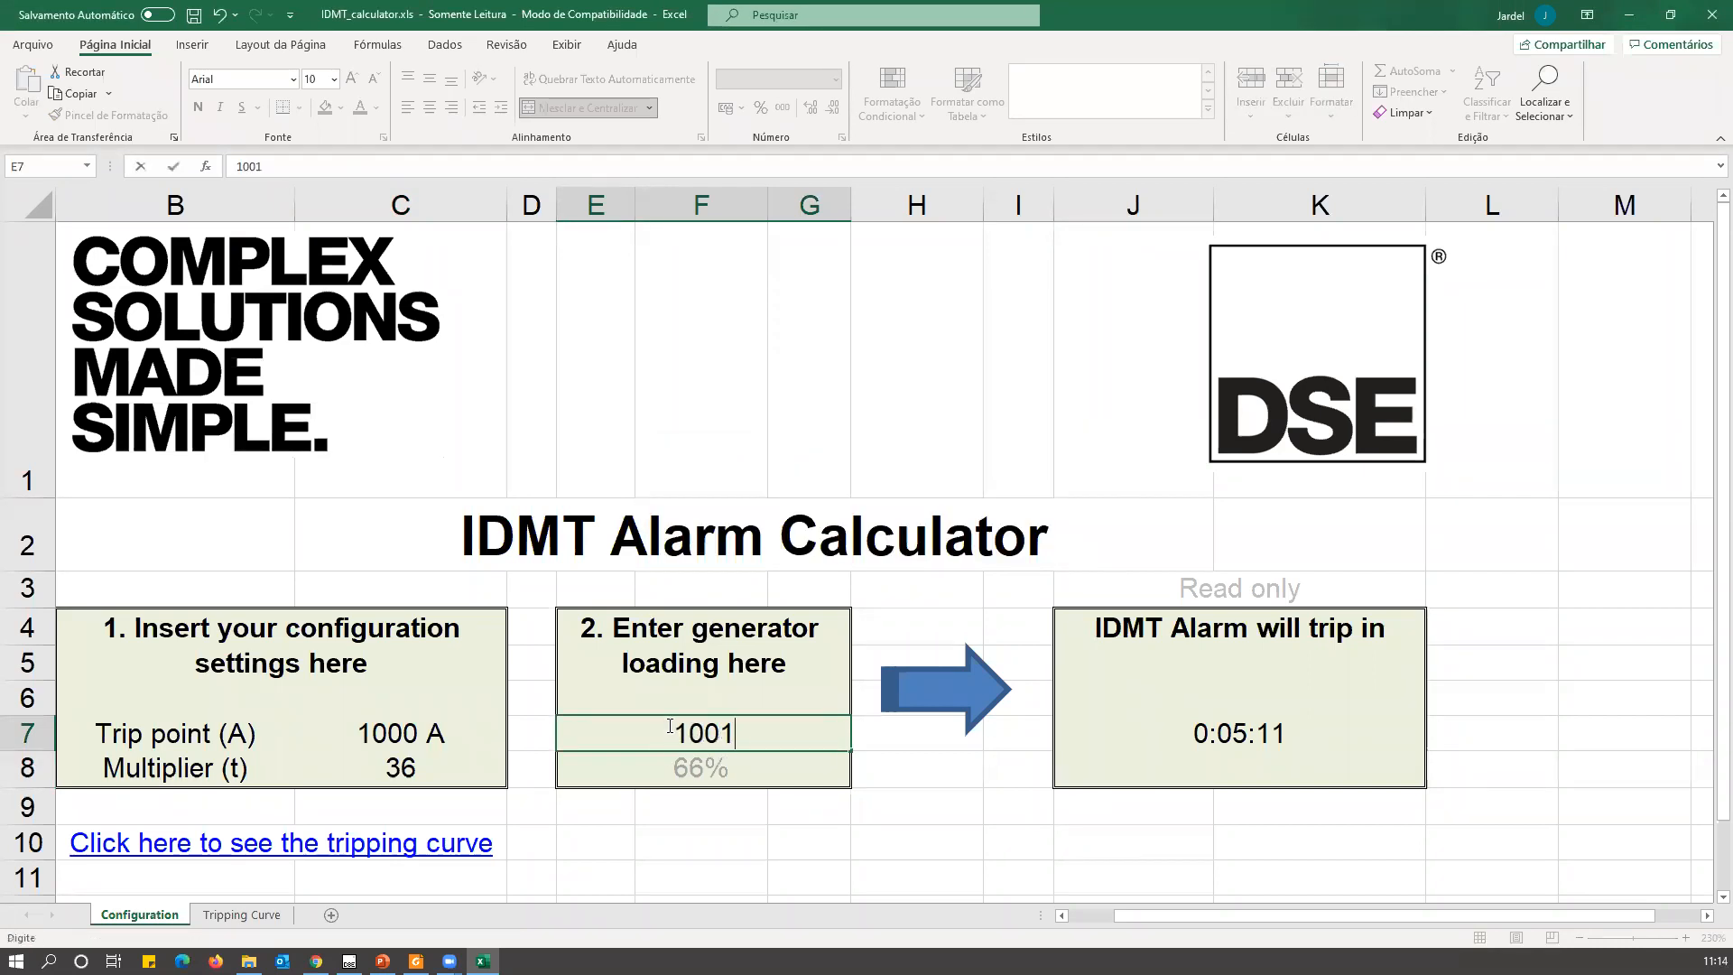
pyautogui.press('Return')
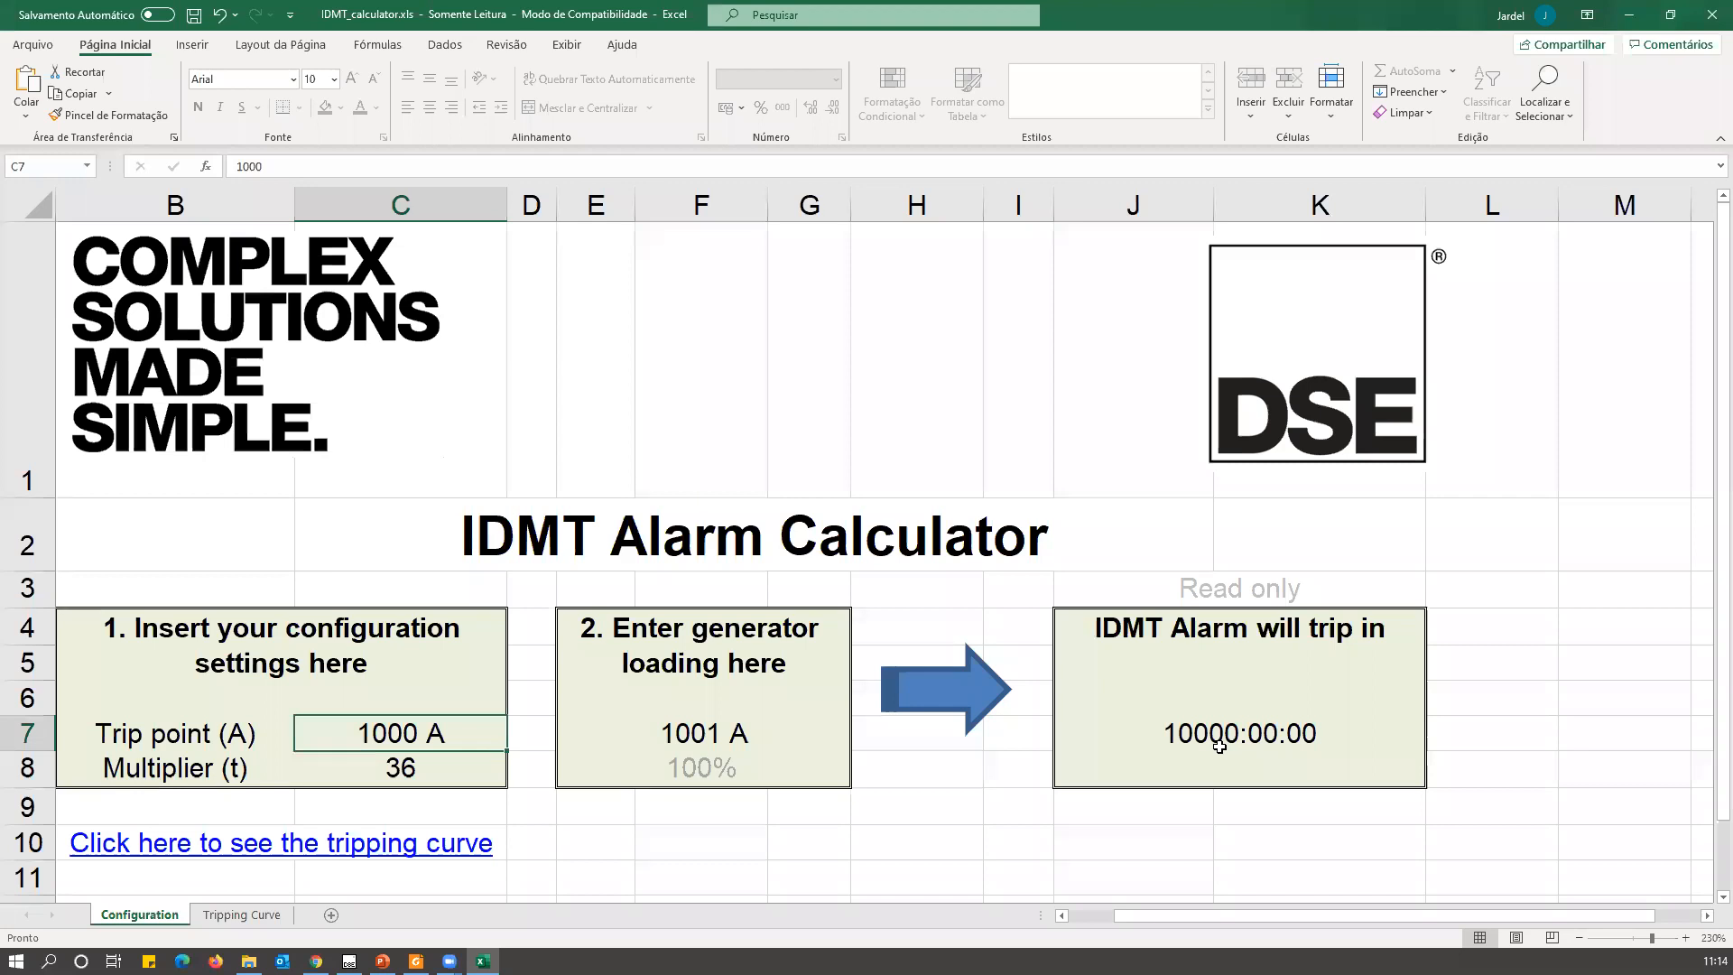
# Set the generator loading in the IDMT calculator to 1100 A.
pyautogui.click(708, 735)
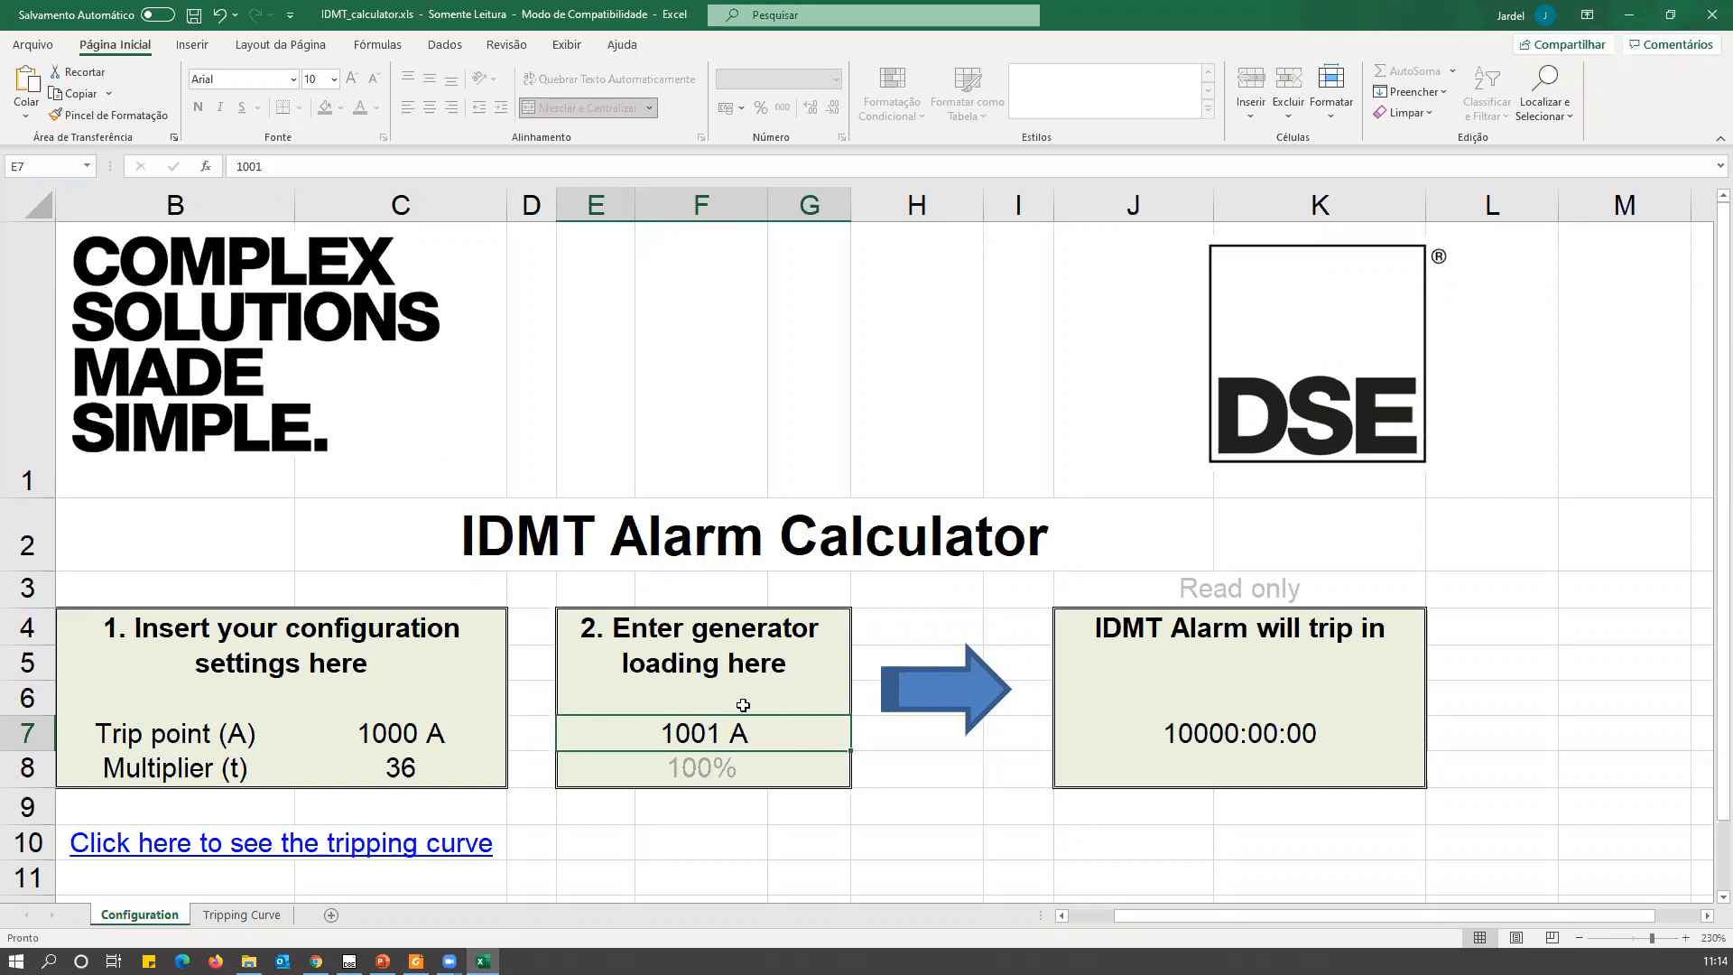
pyautogui.write('1100')
pyautogui.press('Return')
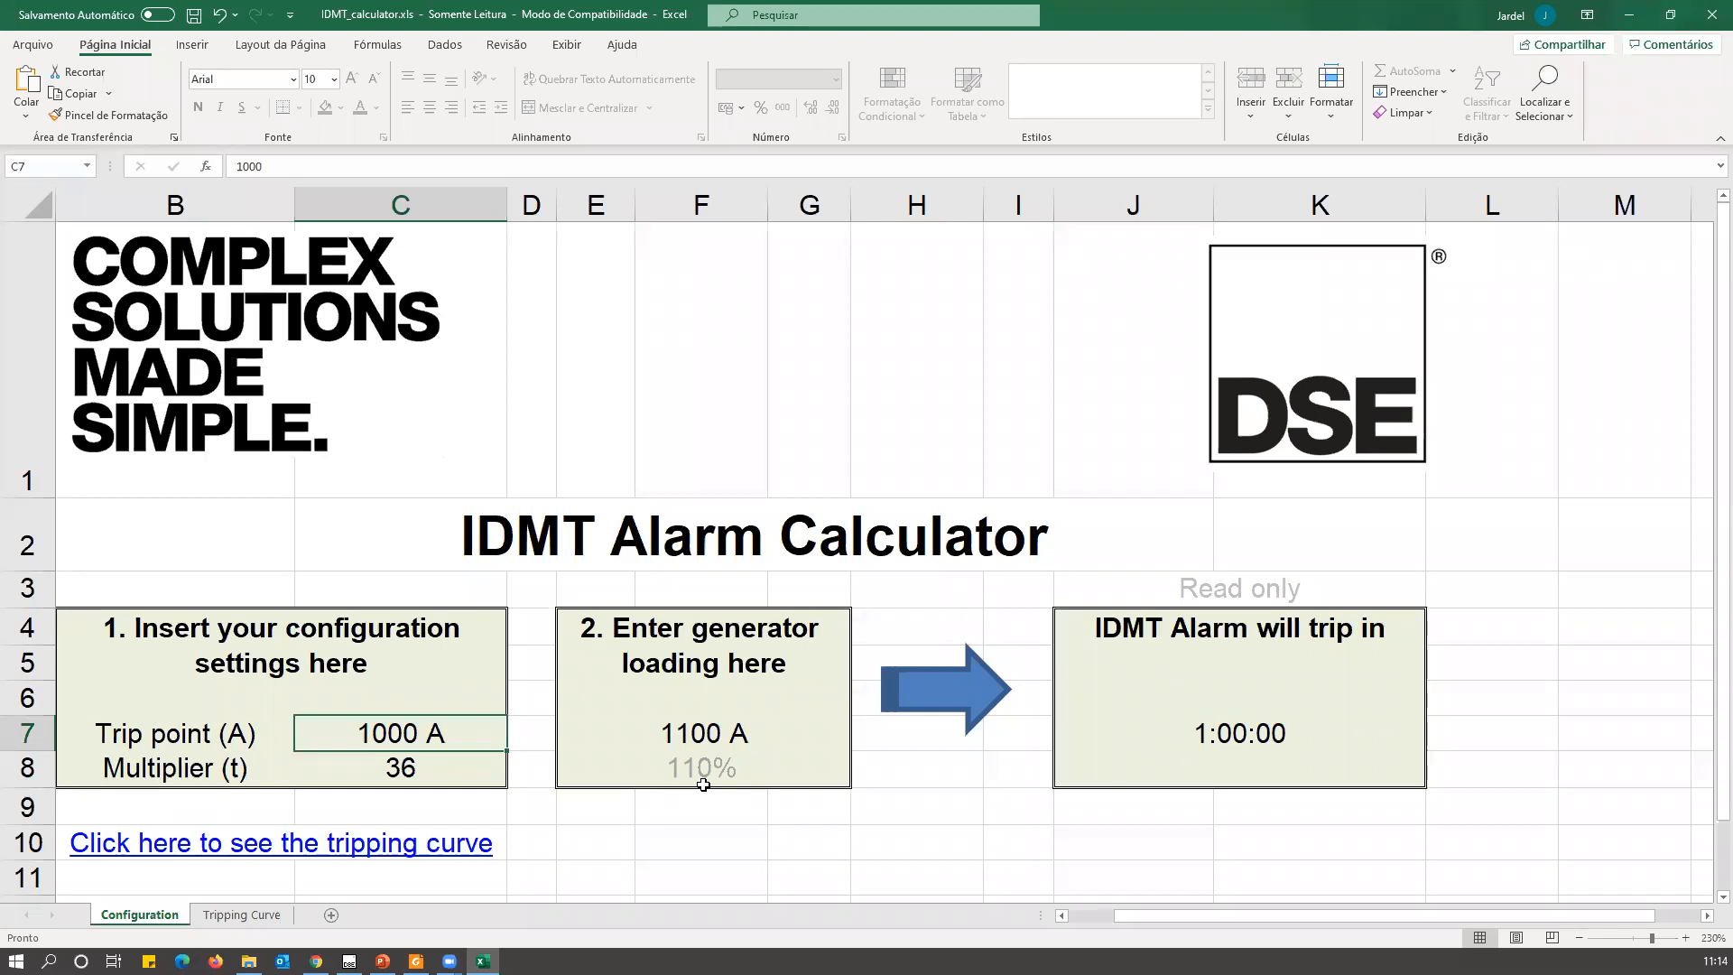
# Set the generator loading in the IDMT calculator to 1500 A.
pyautogui.click(689, 727)
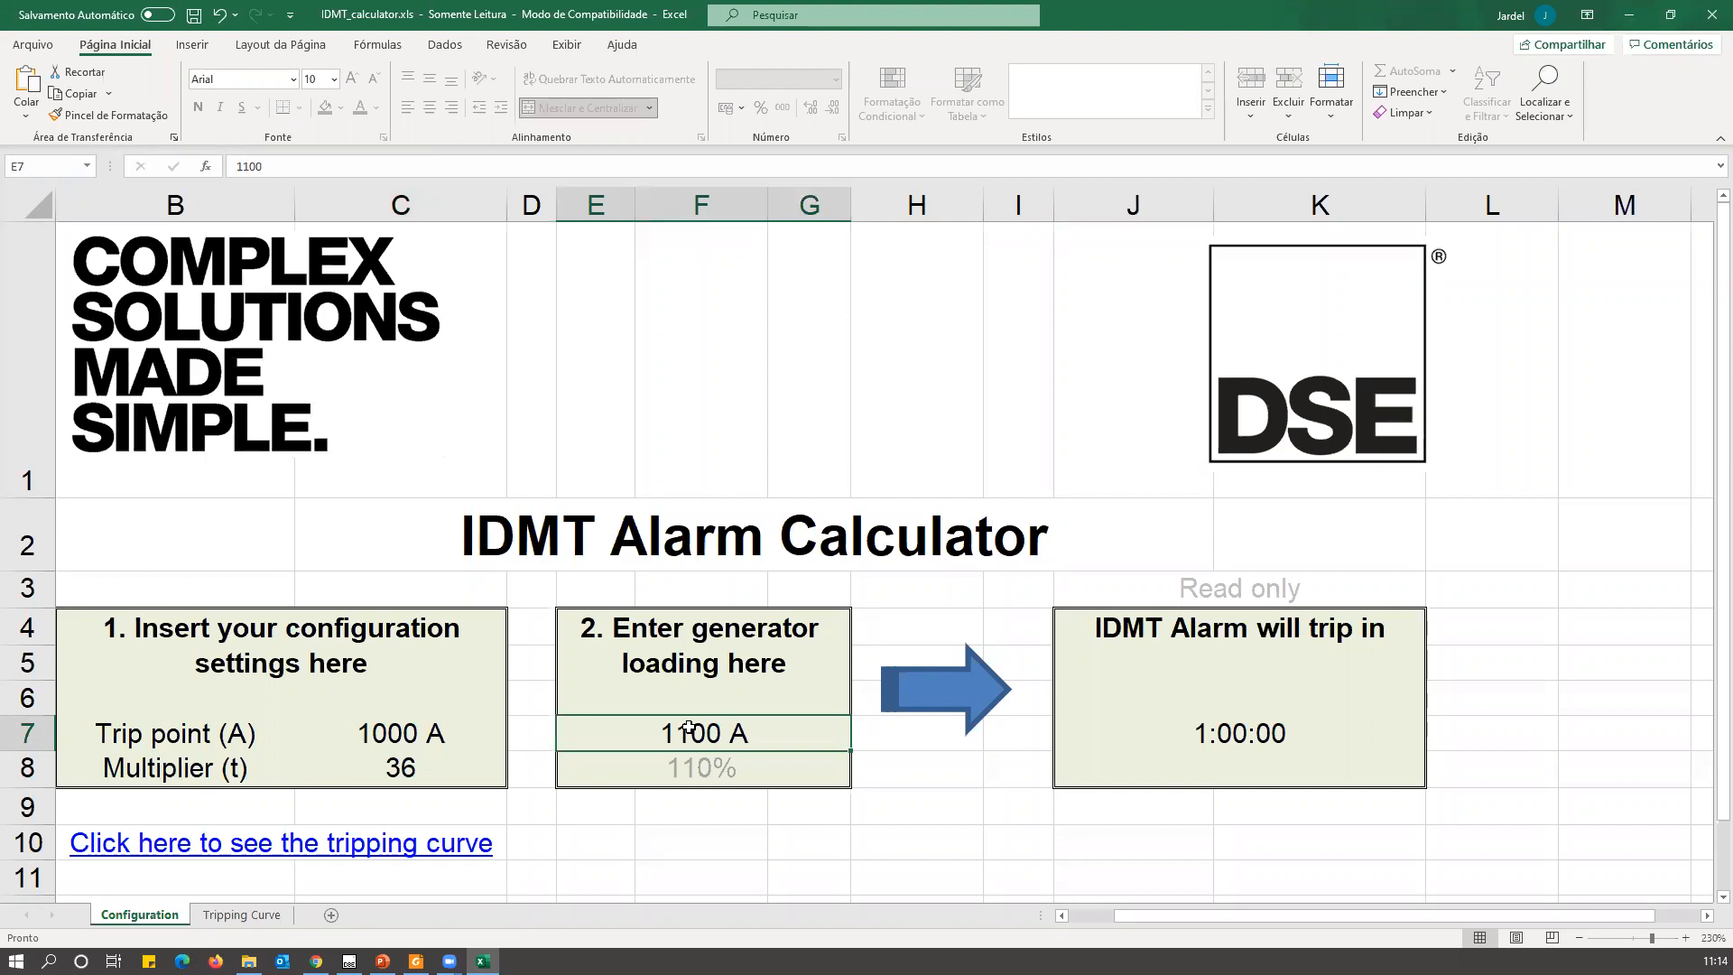
pyautogui.write('1500')
pyautogui.press('Return')
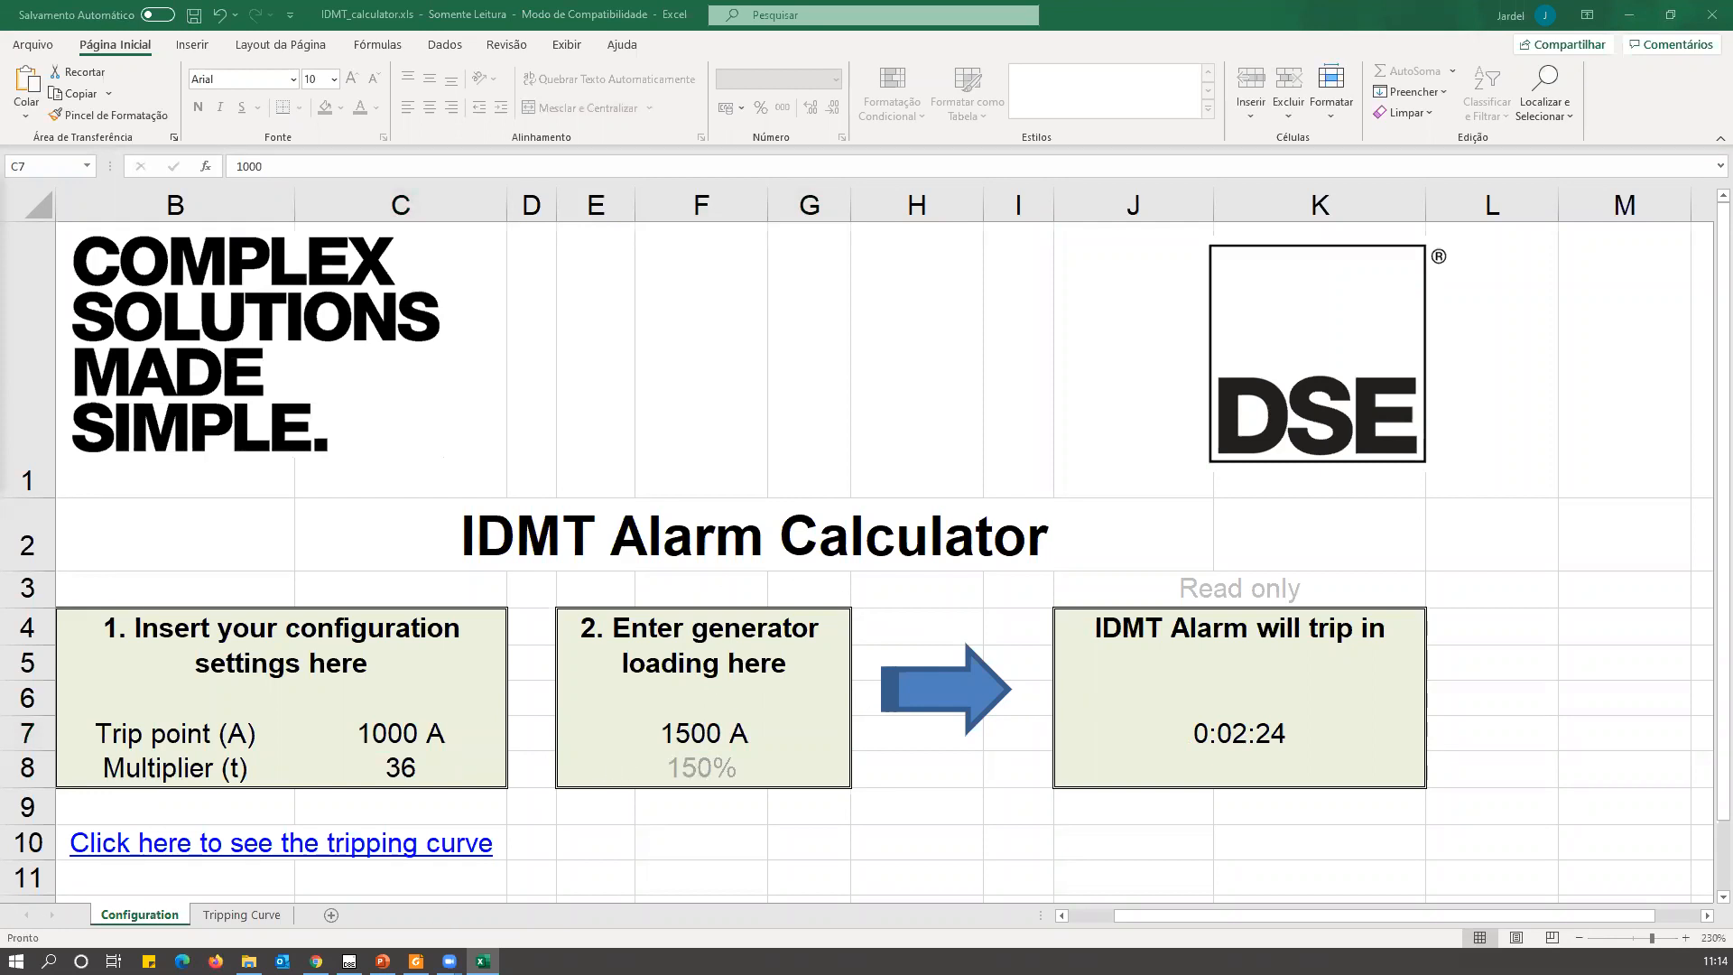
# Switch to the DSE8610 MKII Operator Manual in Foxit Reader and search its table of contents for the over current IDMT alarm section.
pyautogui.click(416, 961)
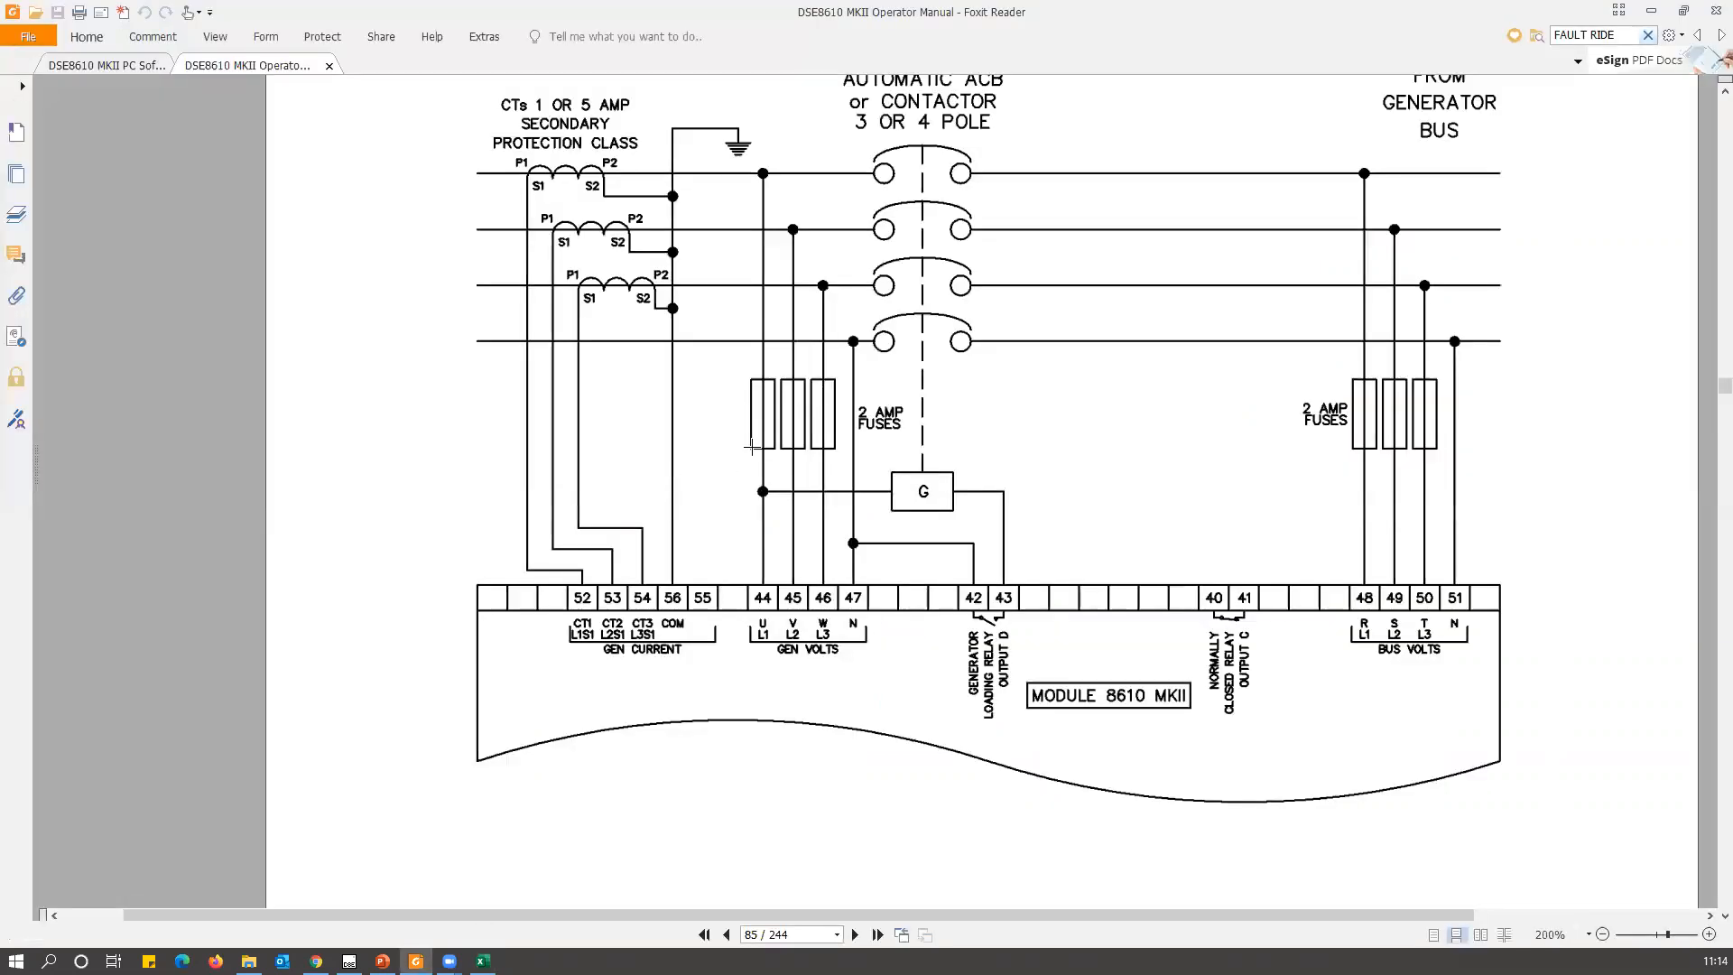
pyautogui.moveTo(1723, 388); pyautogui.dragTo(1704, 83)
pyautogui.scroll(-10, 867, 549)
pyautogui.scroll(-15, 846, 562)
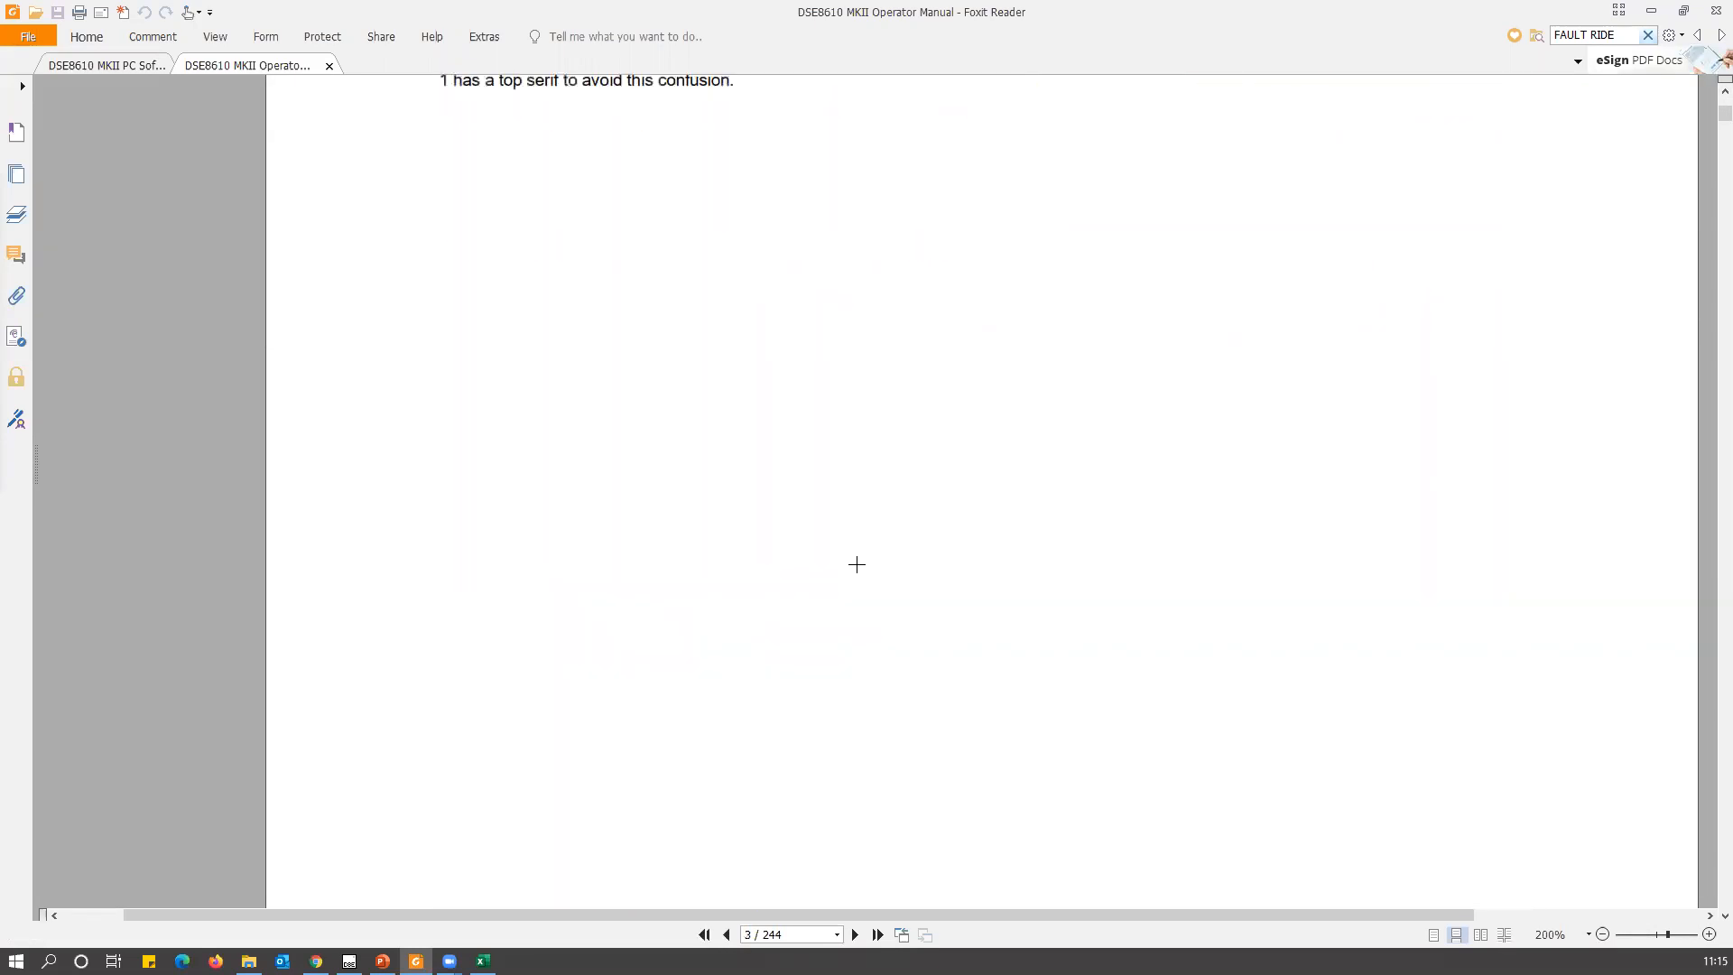
pyautogui.scroll(-8, 862, 568)
pyautogui.scroll(-15, 863, 562)
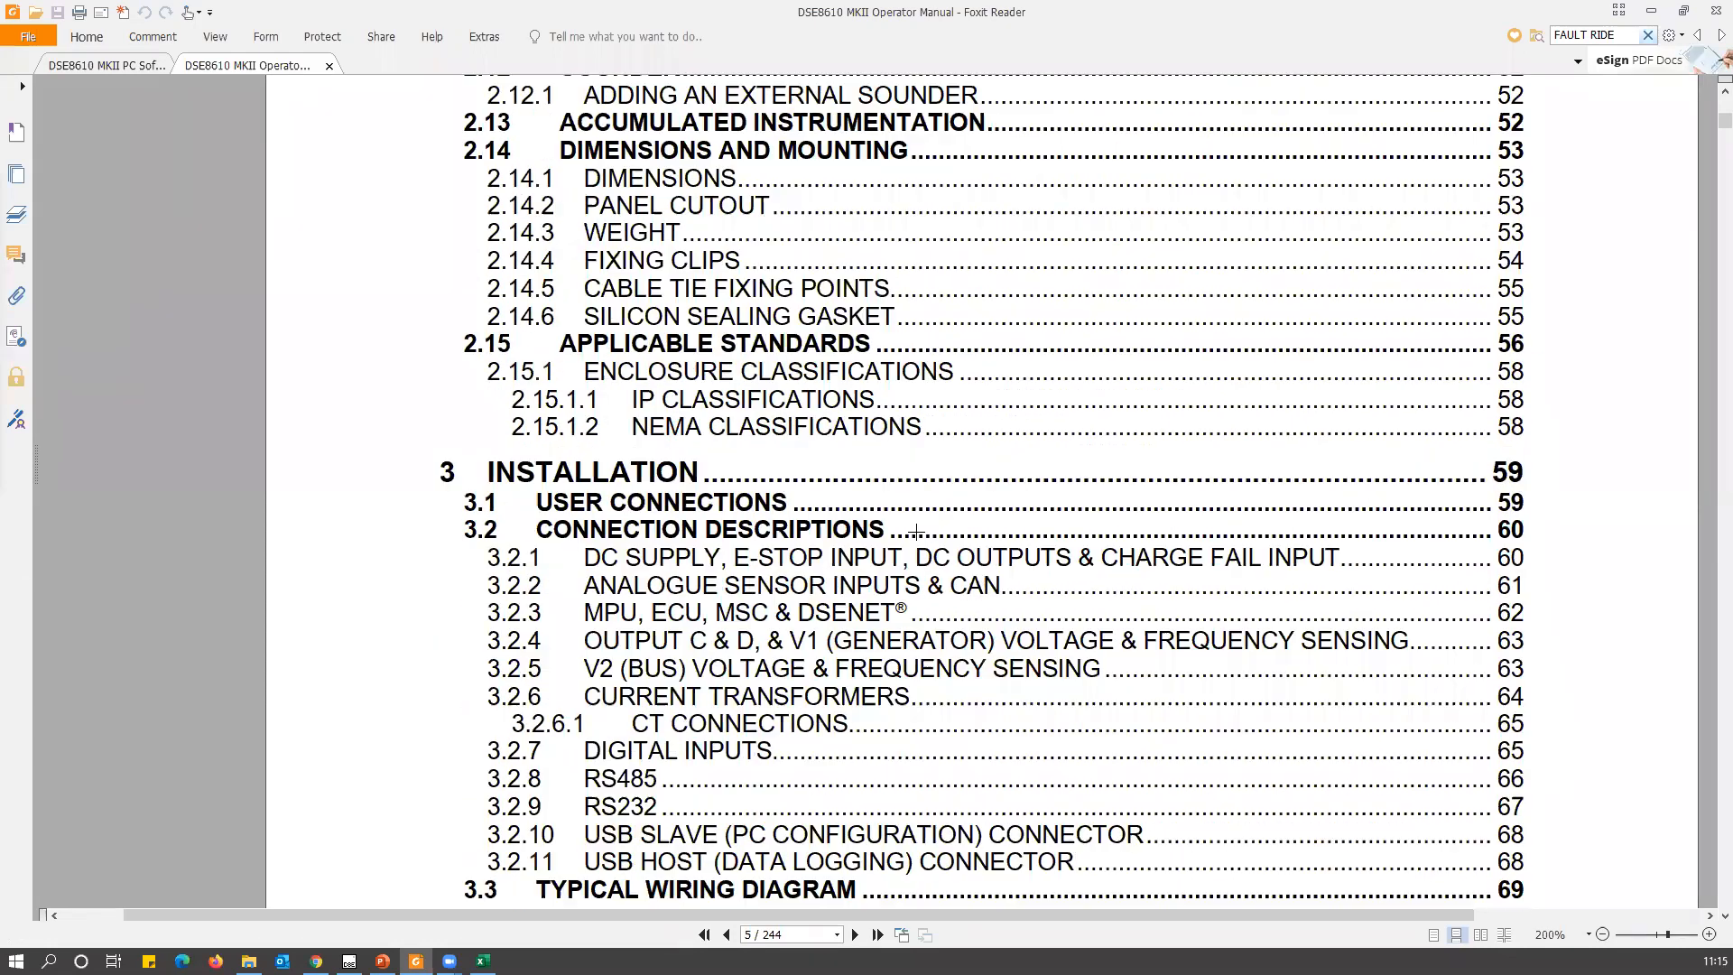
pyautogui.scroll(-8, 916, 525)
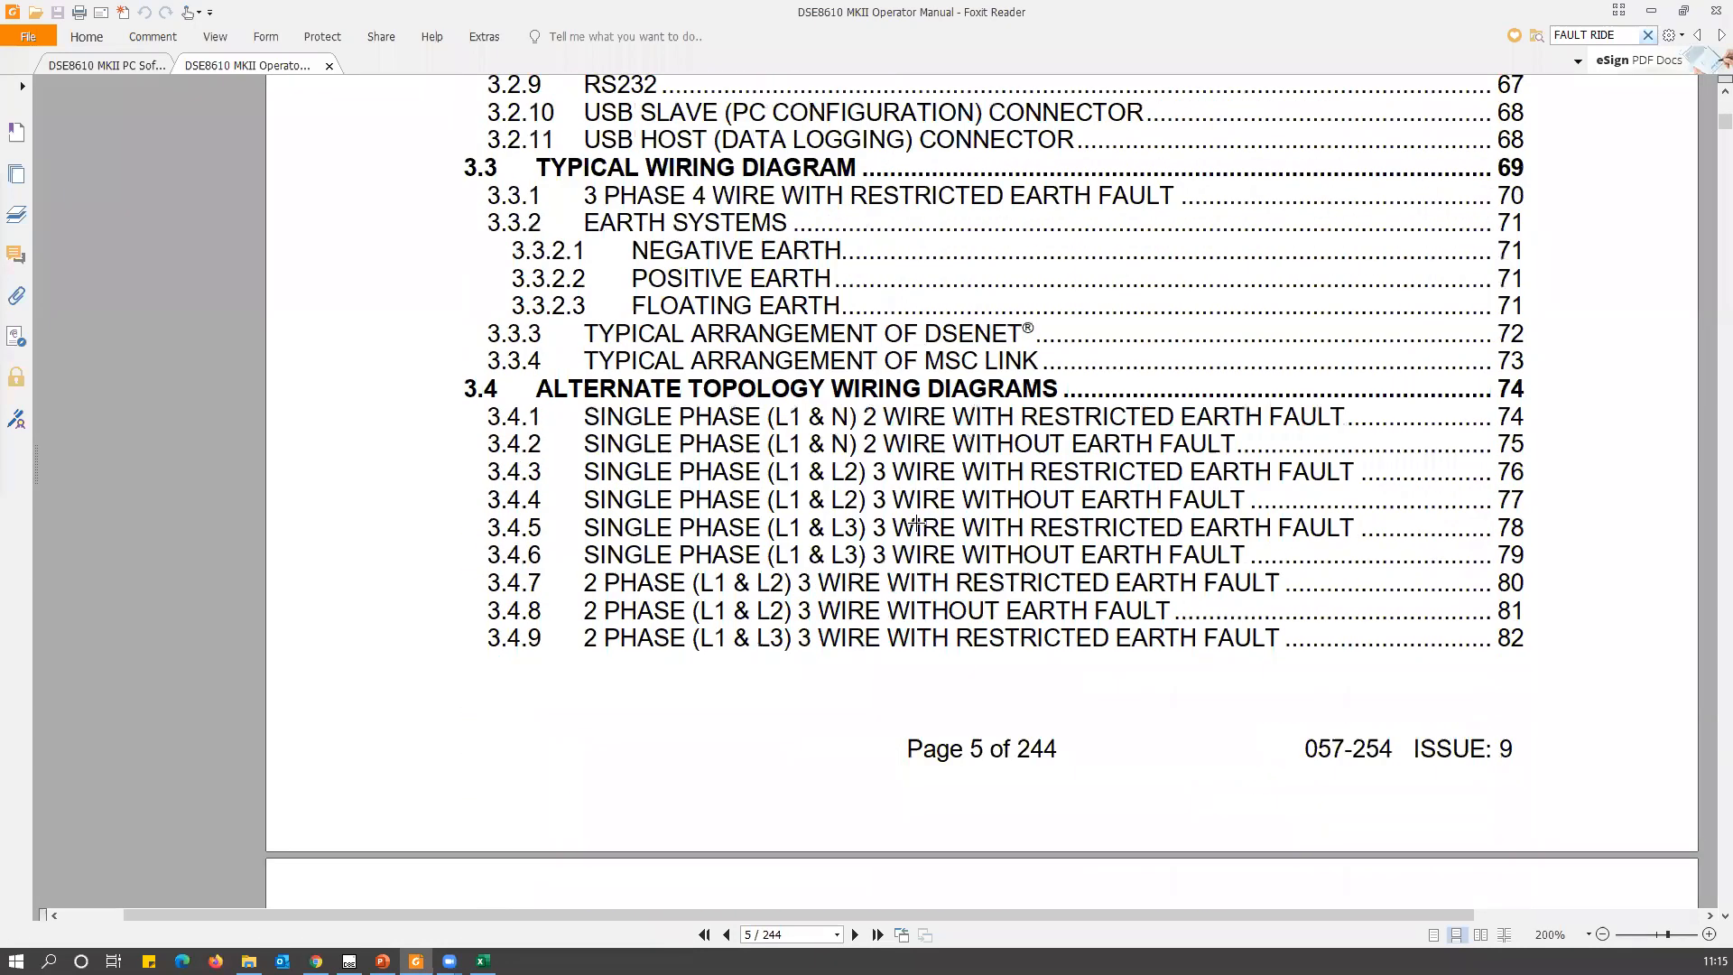
pyautogui.scroll(-20, 916, 523)
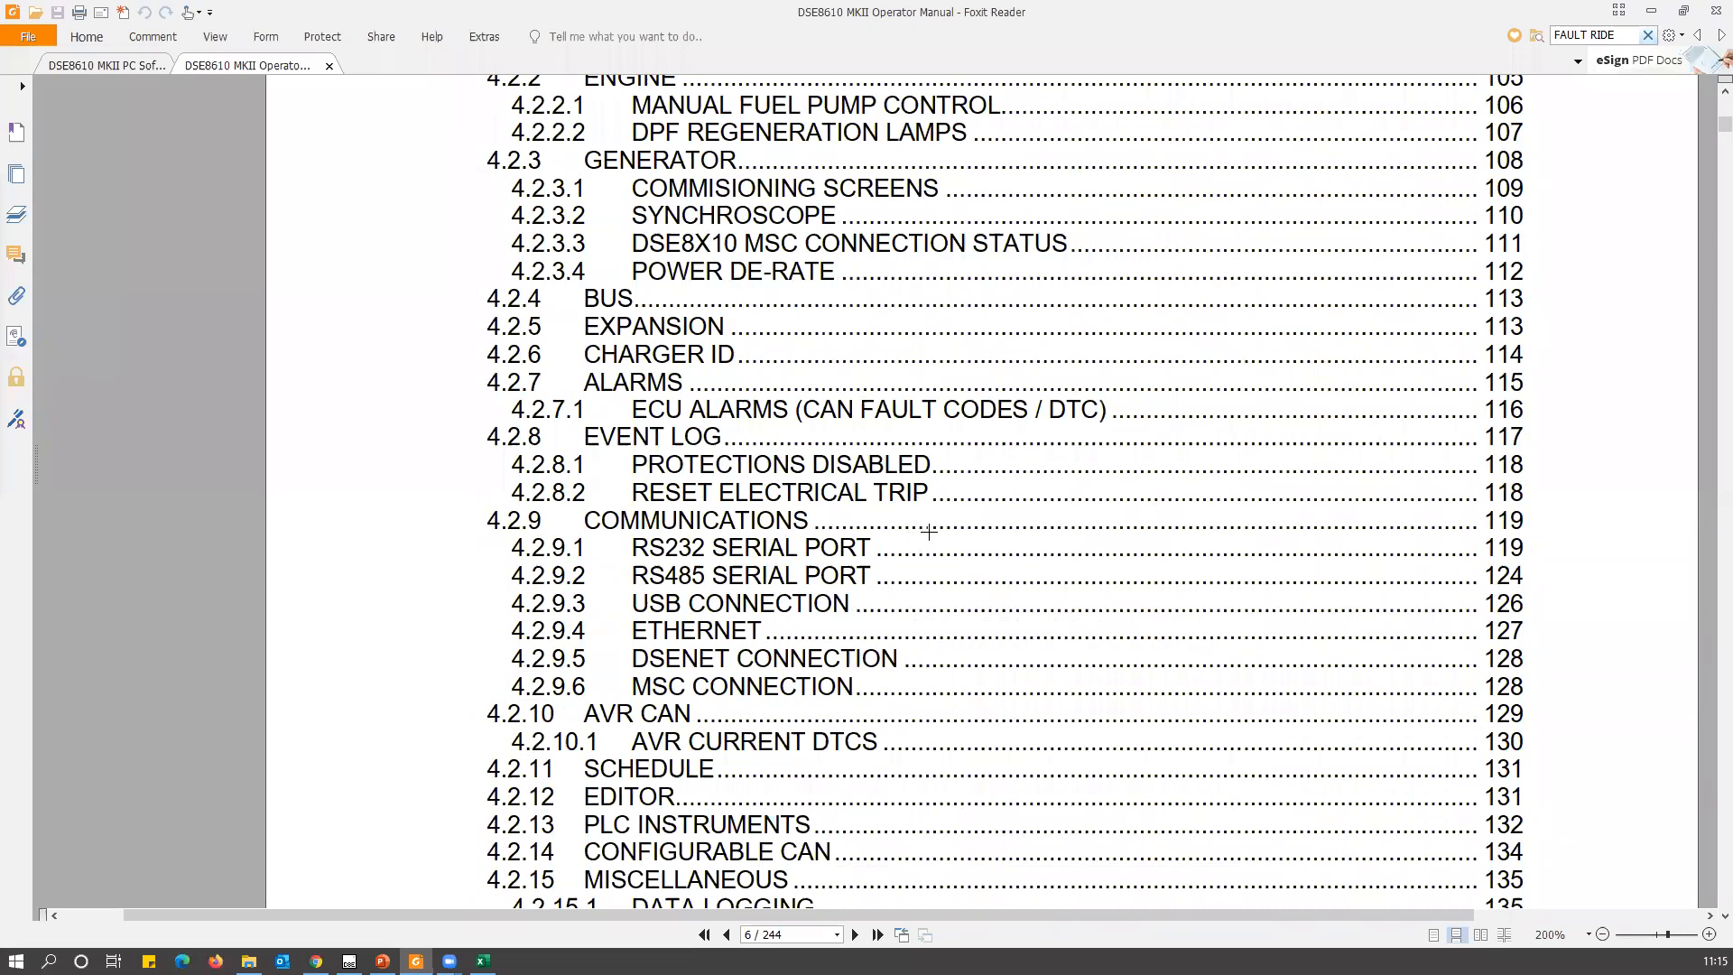
pyautogui.scroll(-15, 936, 524)
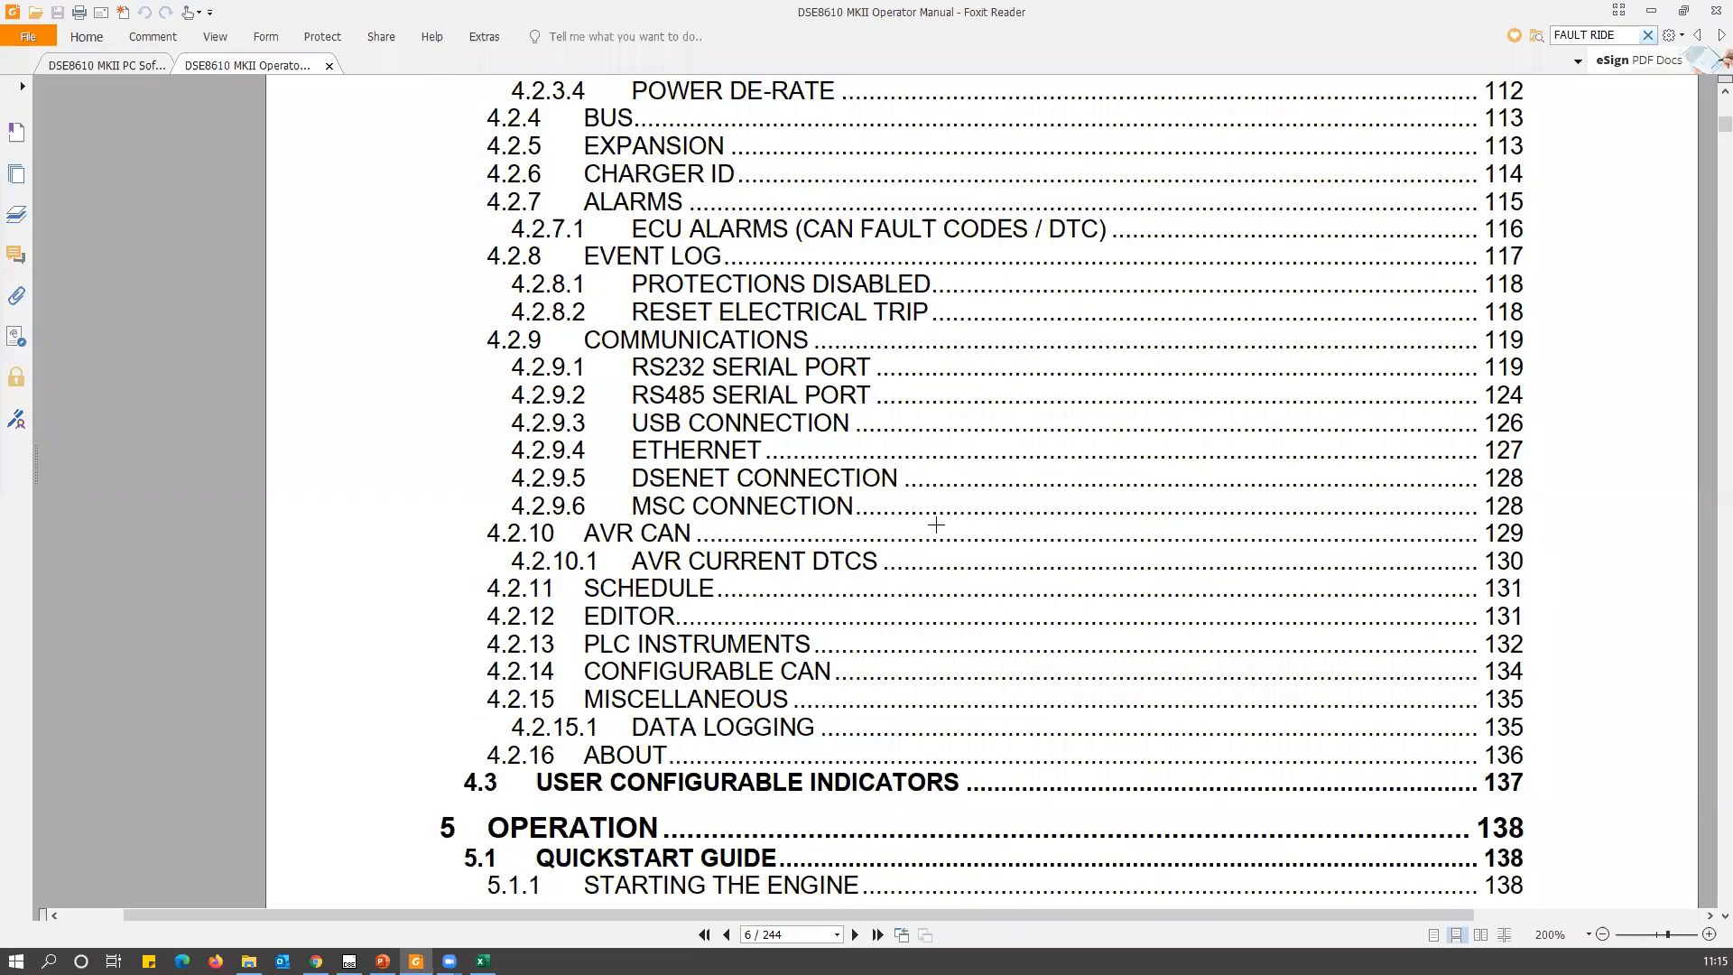
pyautogui.scroll(-6, 941, 519)
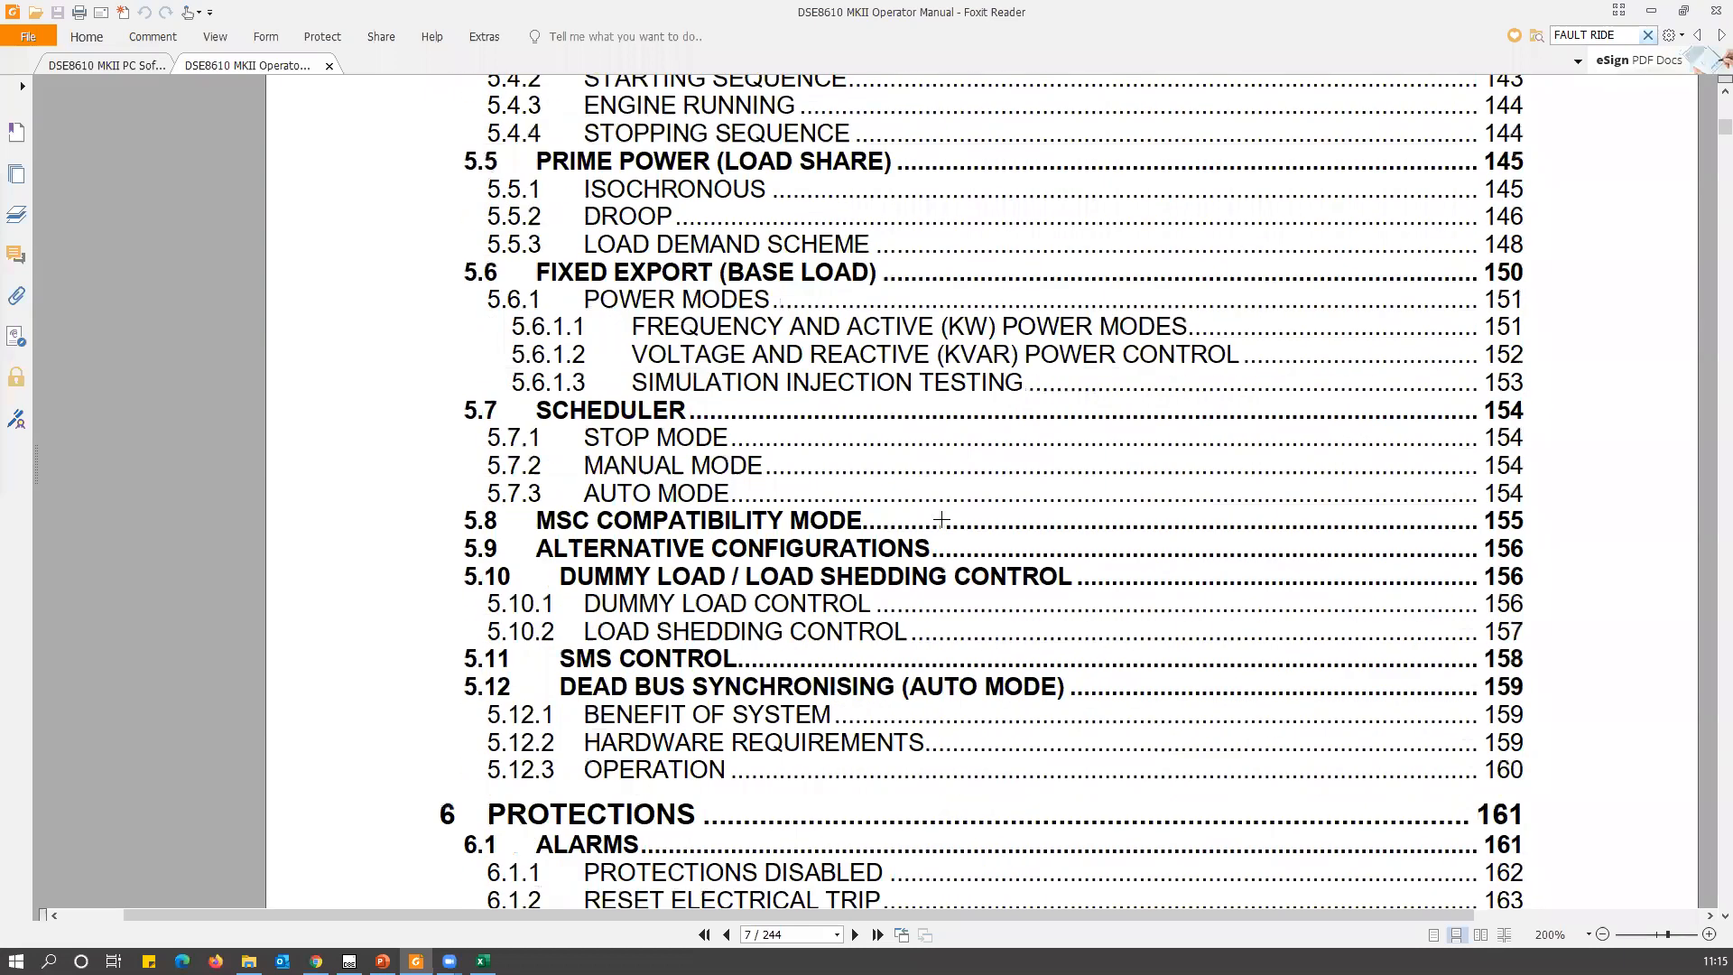
pyautogui.scroll(-4, 942, 519)
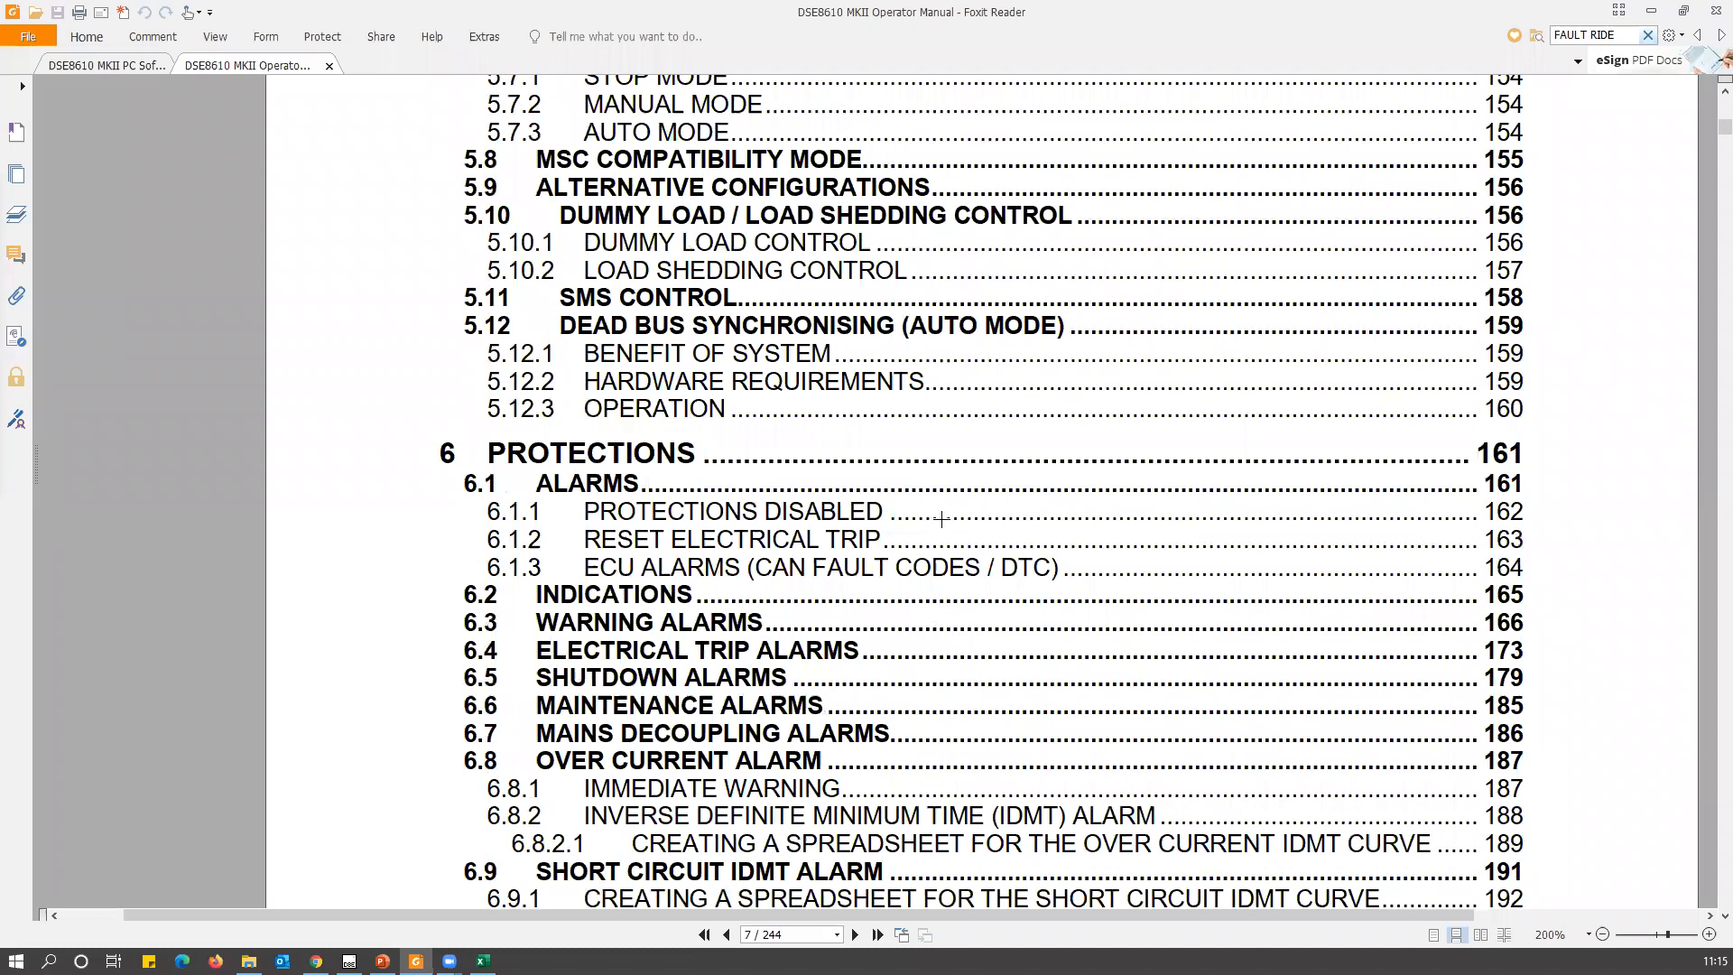
pyautogui.scroll(-4, 941, 519)
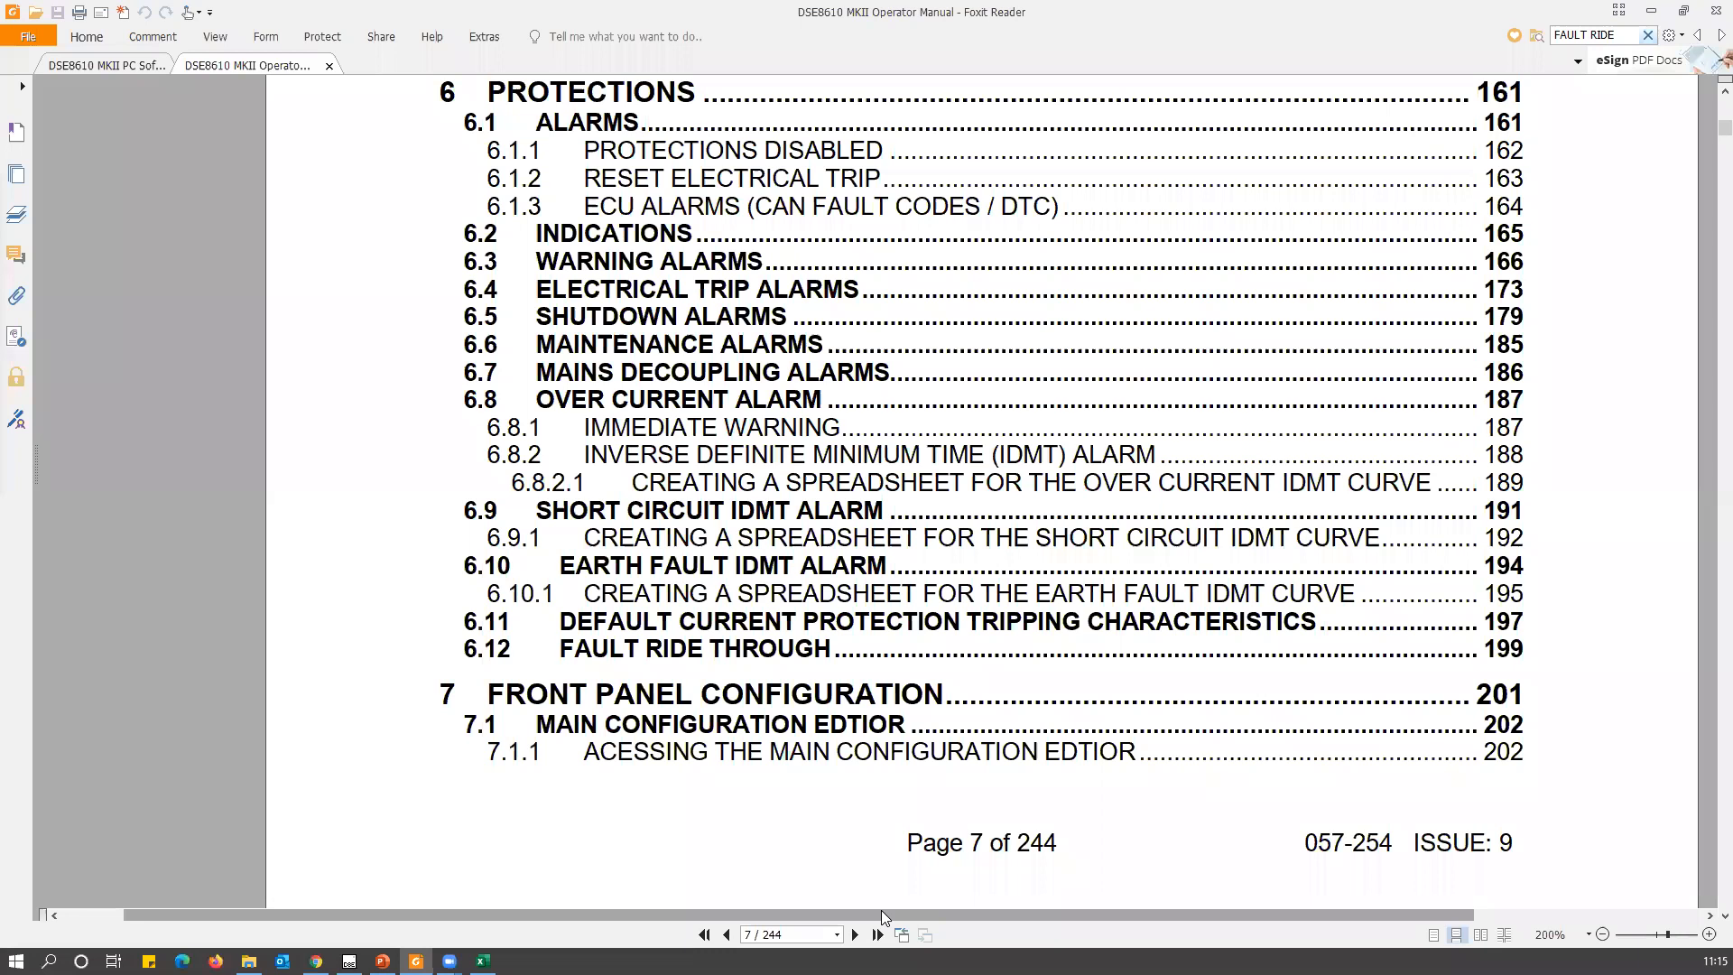
# Go to page 188 of the manual and highlight the section heading "INVERSE DEFINITE MINIMUM TIME (IDMT) ALARM".
pyautogui.click(823, 934)
pyautogui.write('188')
pyautogui.press('Return')
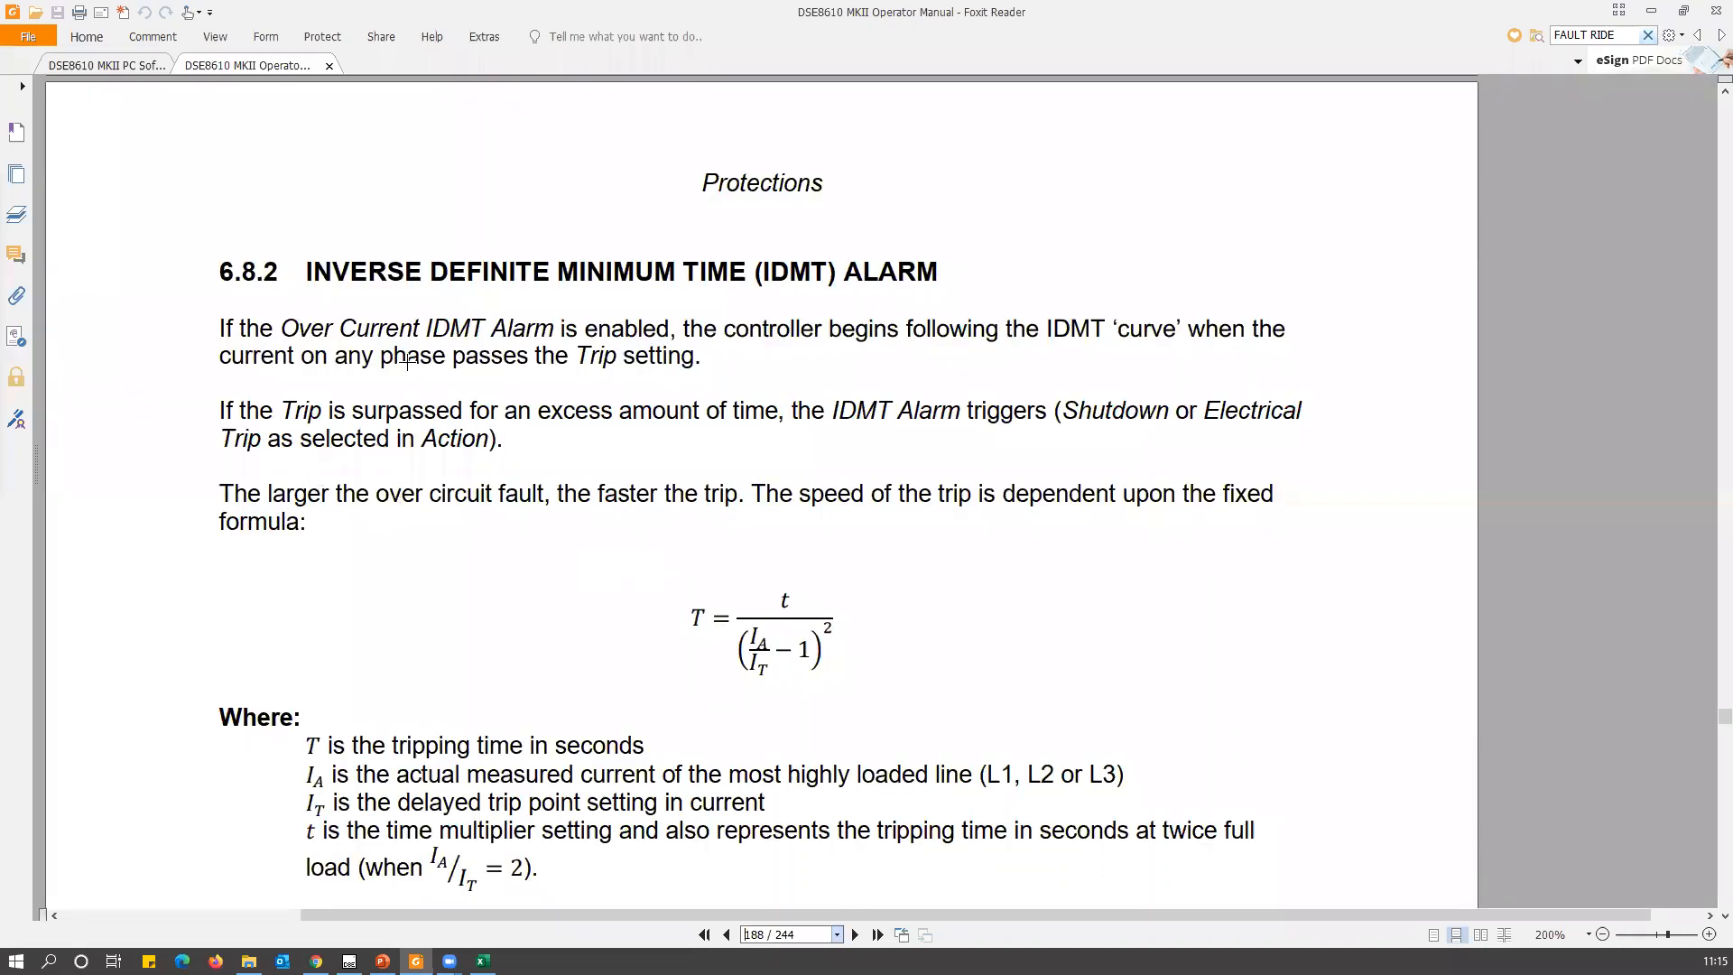
pyautogui.click(295, 271)
pyautogui.keyDown('shift'); pyautogui.click(952, 272); pyautogui.keyUp('shift')
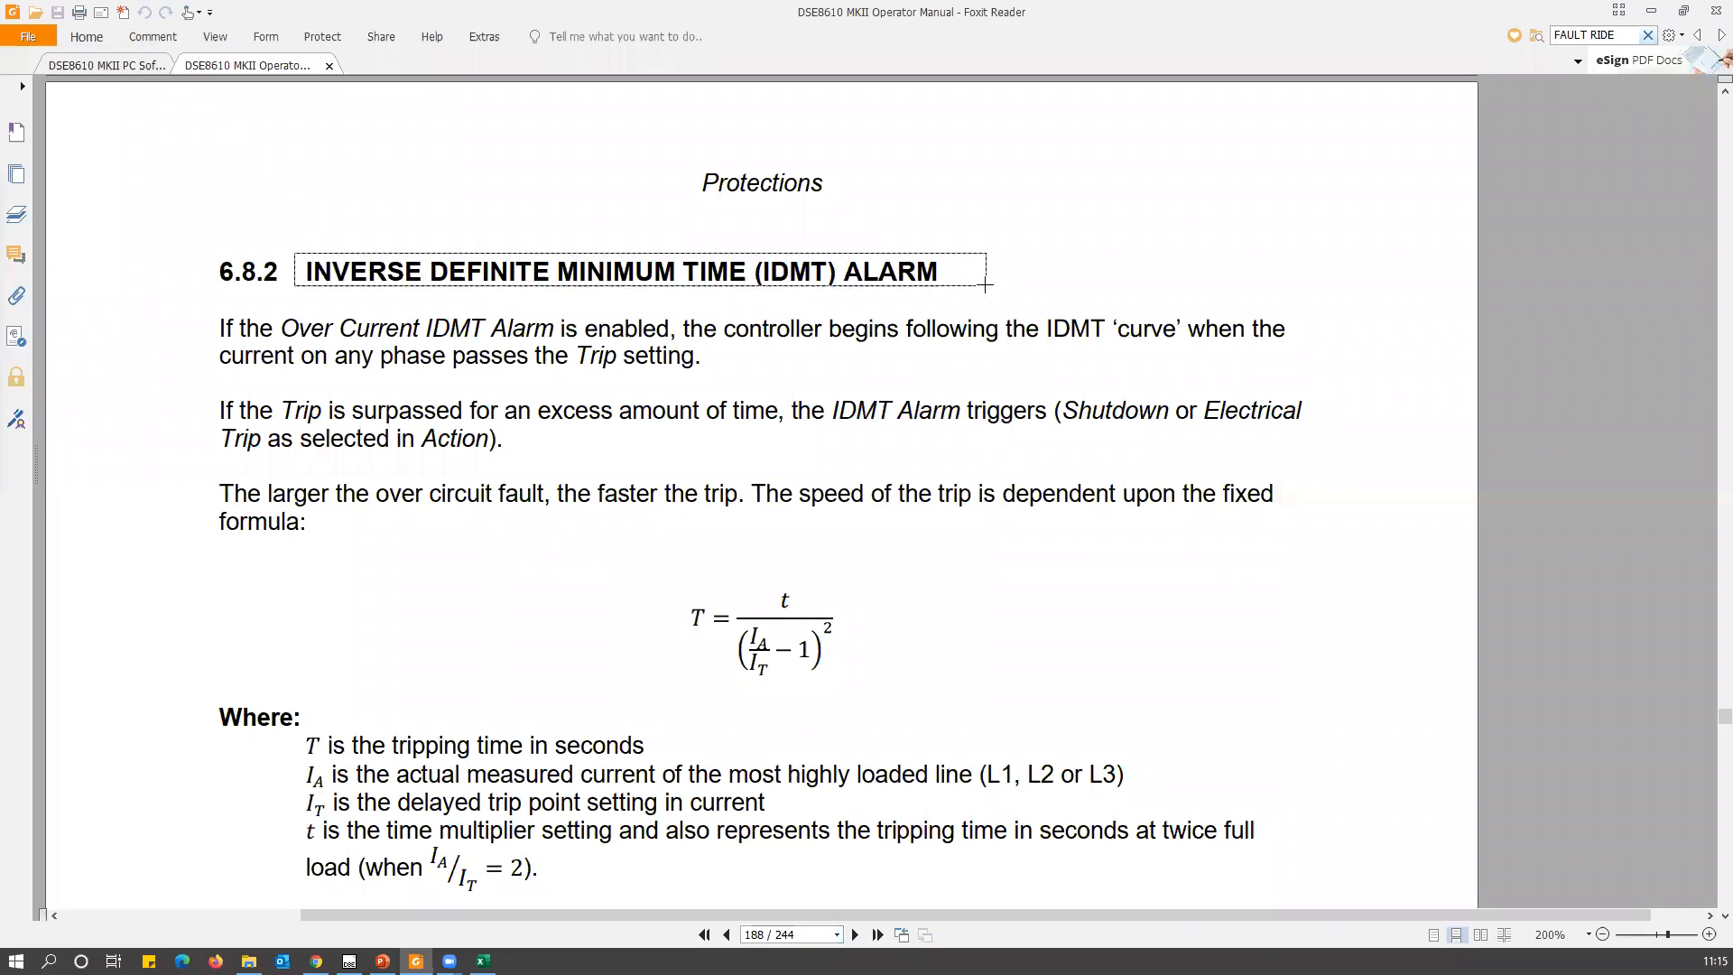
pyautogui.scroll(-2, 673, 515)
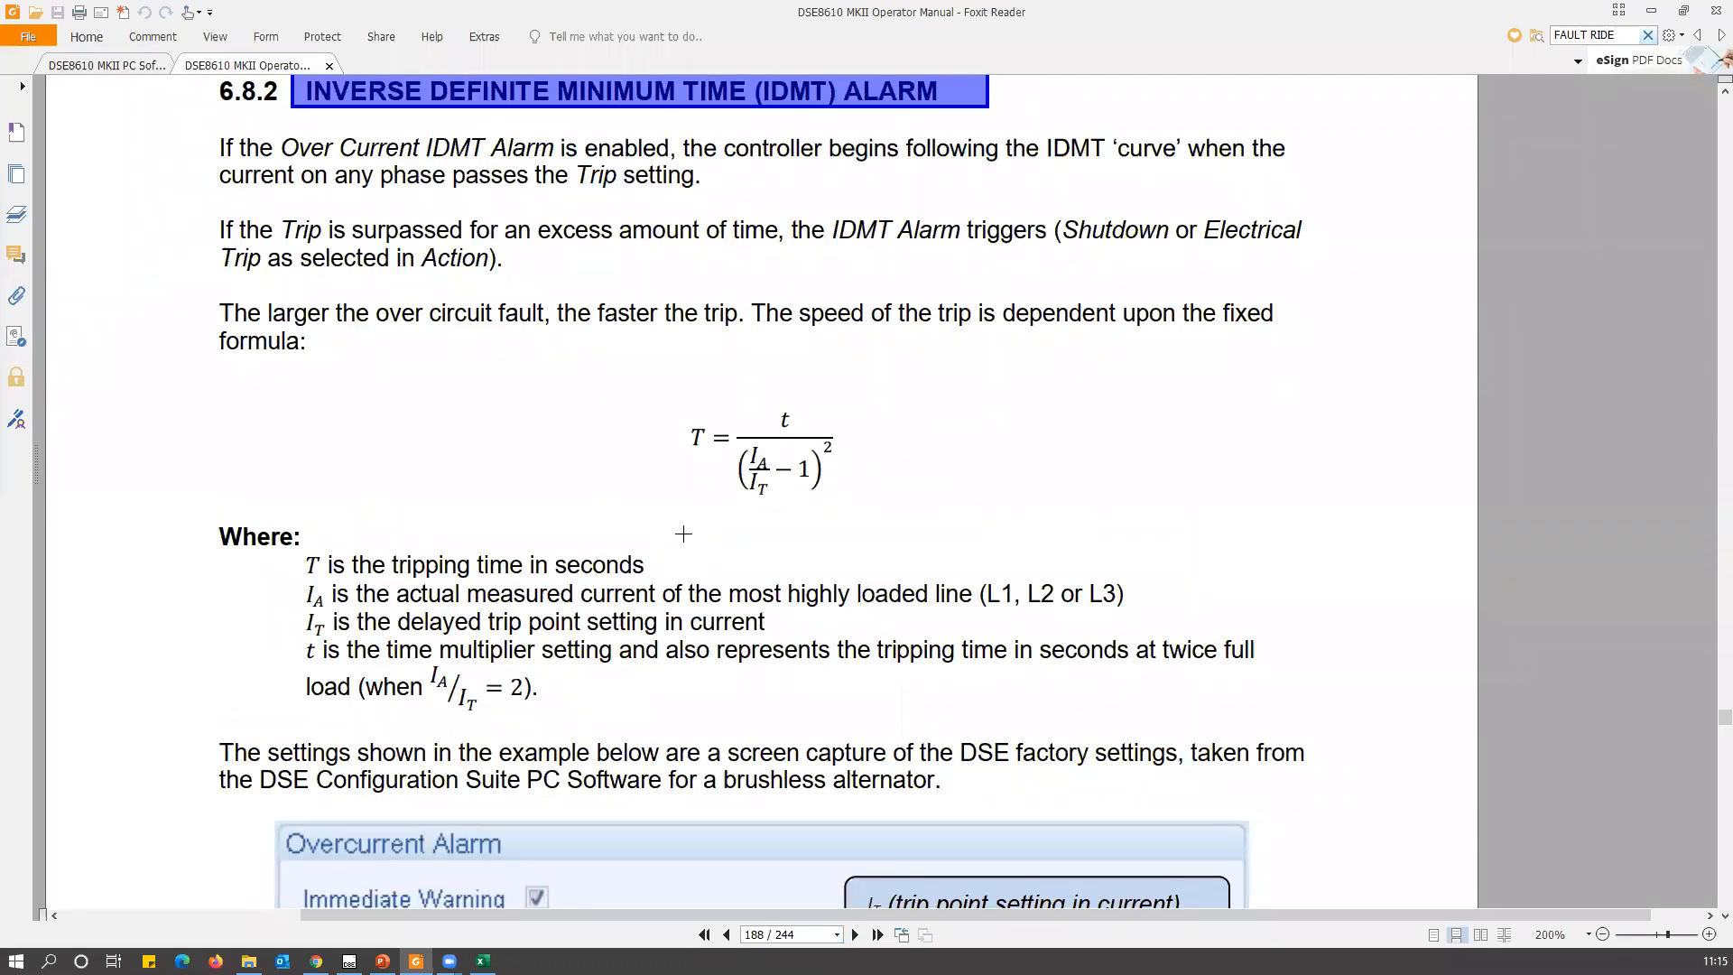
# Highlight the IDMT tripping time formula on page 188.
pyautogui.click(699, 429)
pyautogui.moveTo(668, 413); pyautogui.dragTo(860, 509)
pyautogui.click(652, 503)
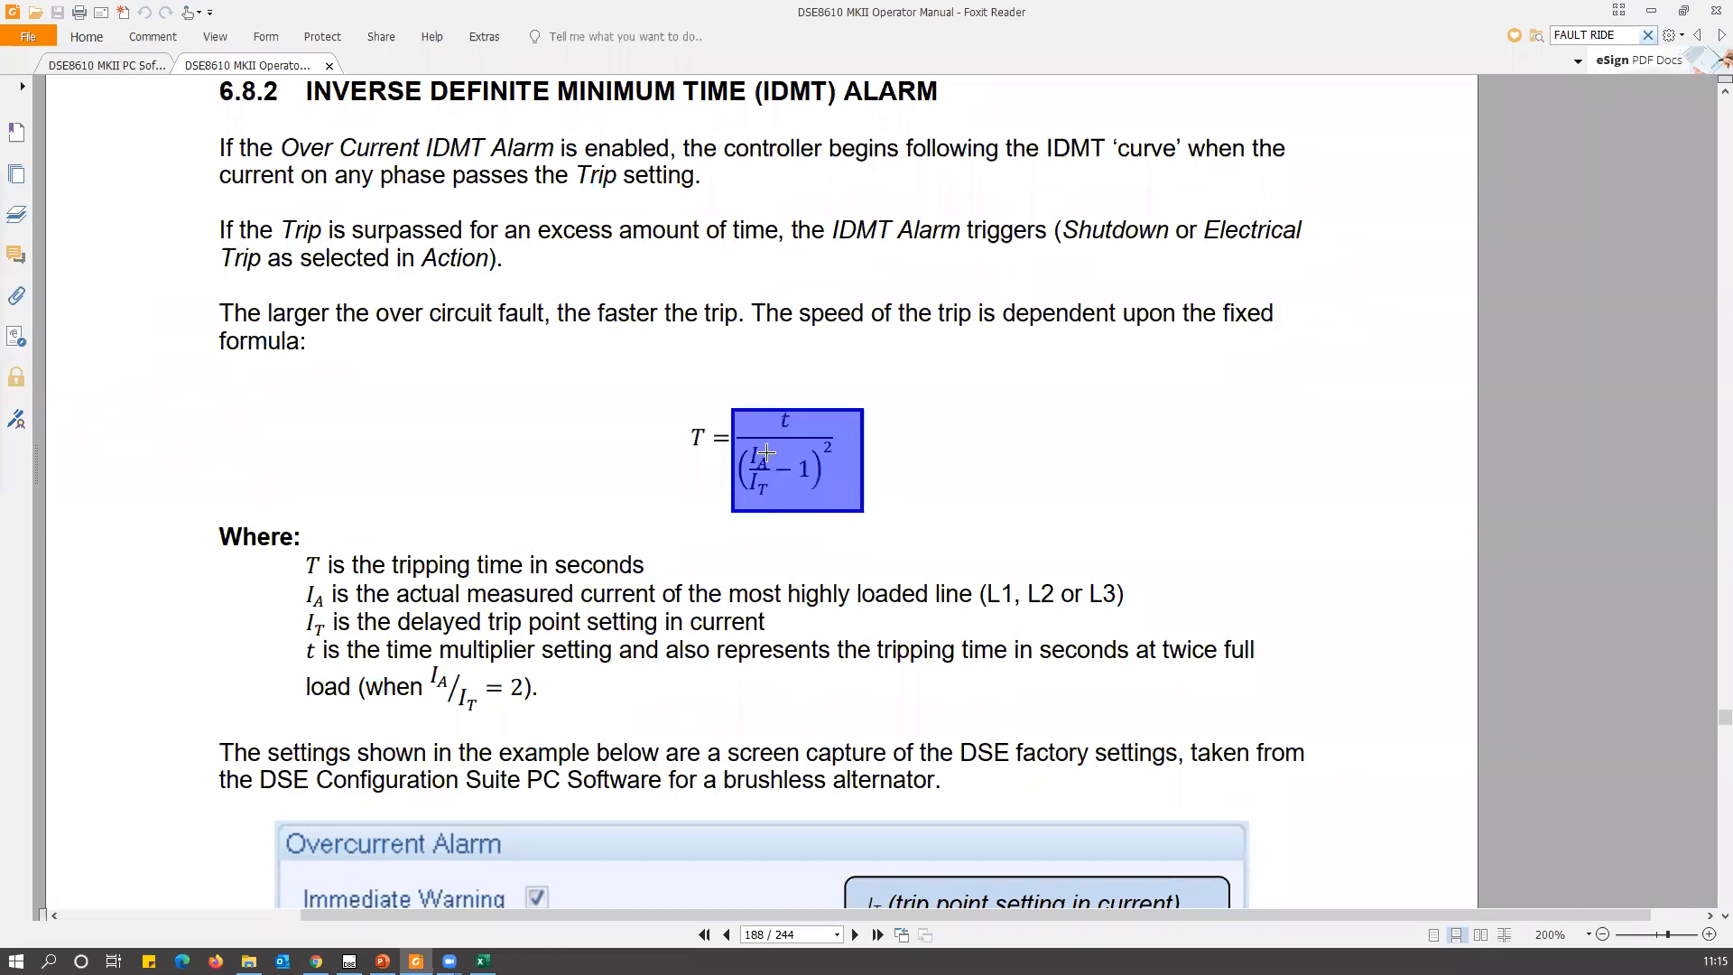
# Examine the IDMT curve chart on page 190, highlighting the "Time Multiplier = 36 (Default Setting)" legend entry and part of its curve.
pyautogui.scroll(-10, 760, 473)
pyautogui.scroll(-20, 747, 488)
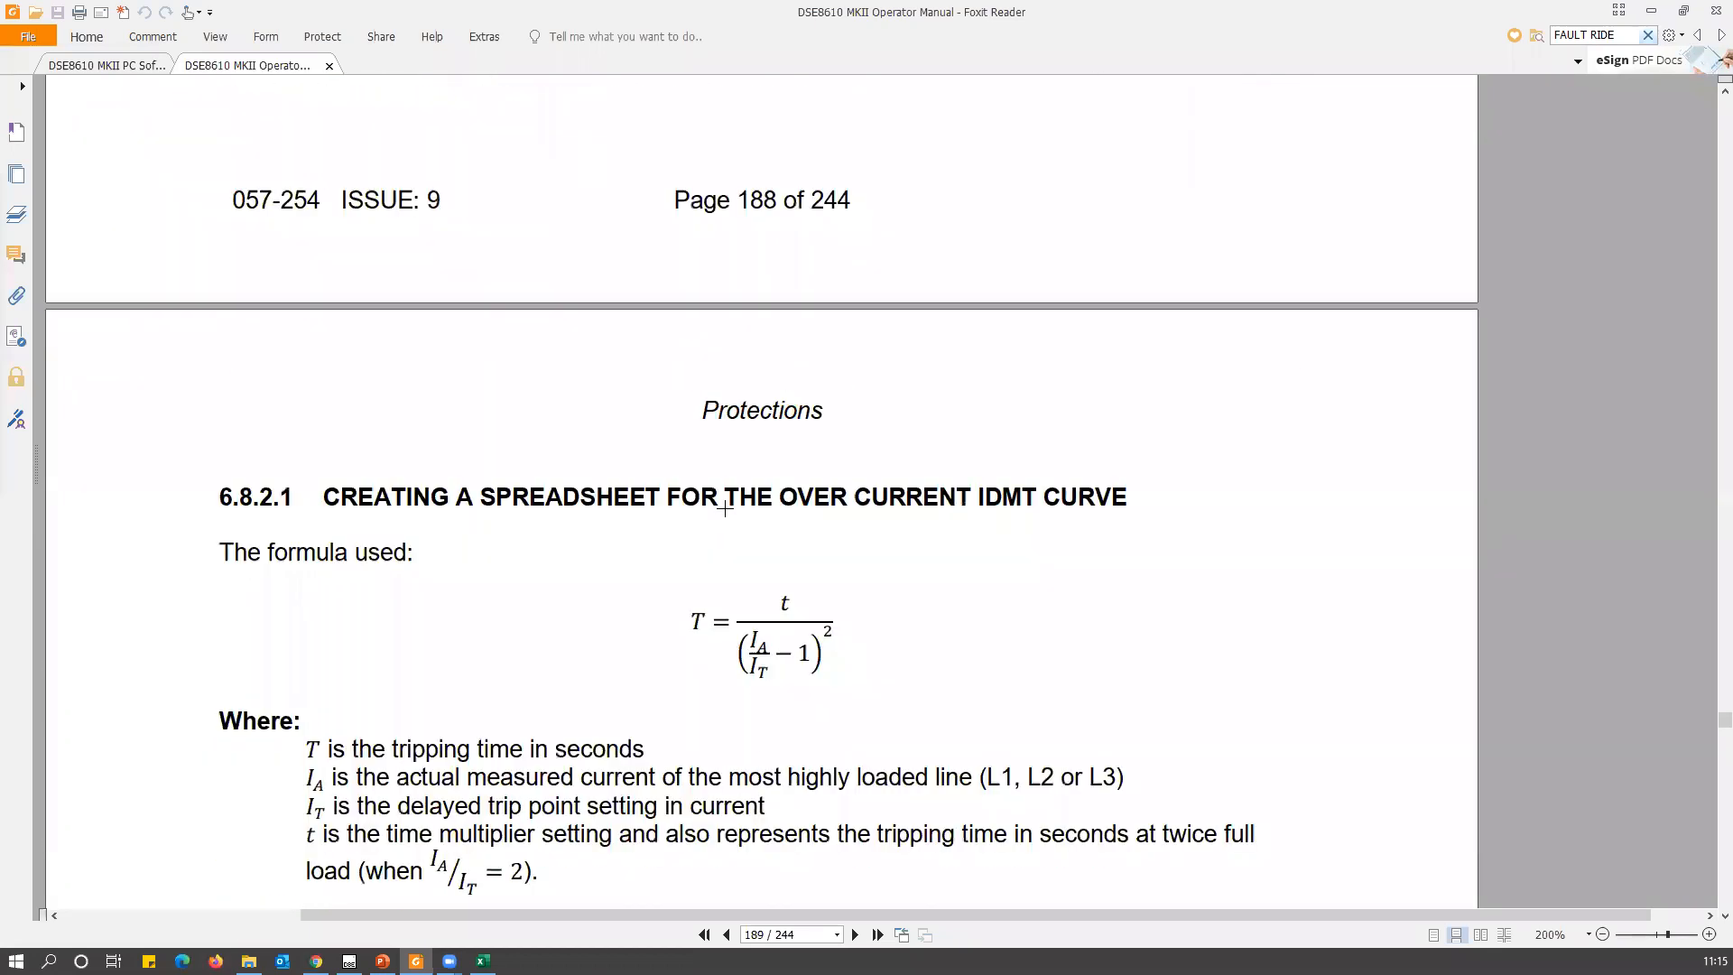
pyautogui.scroll(-4, 736, 500)
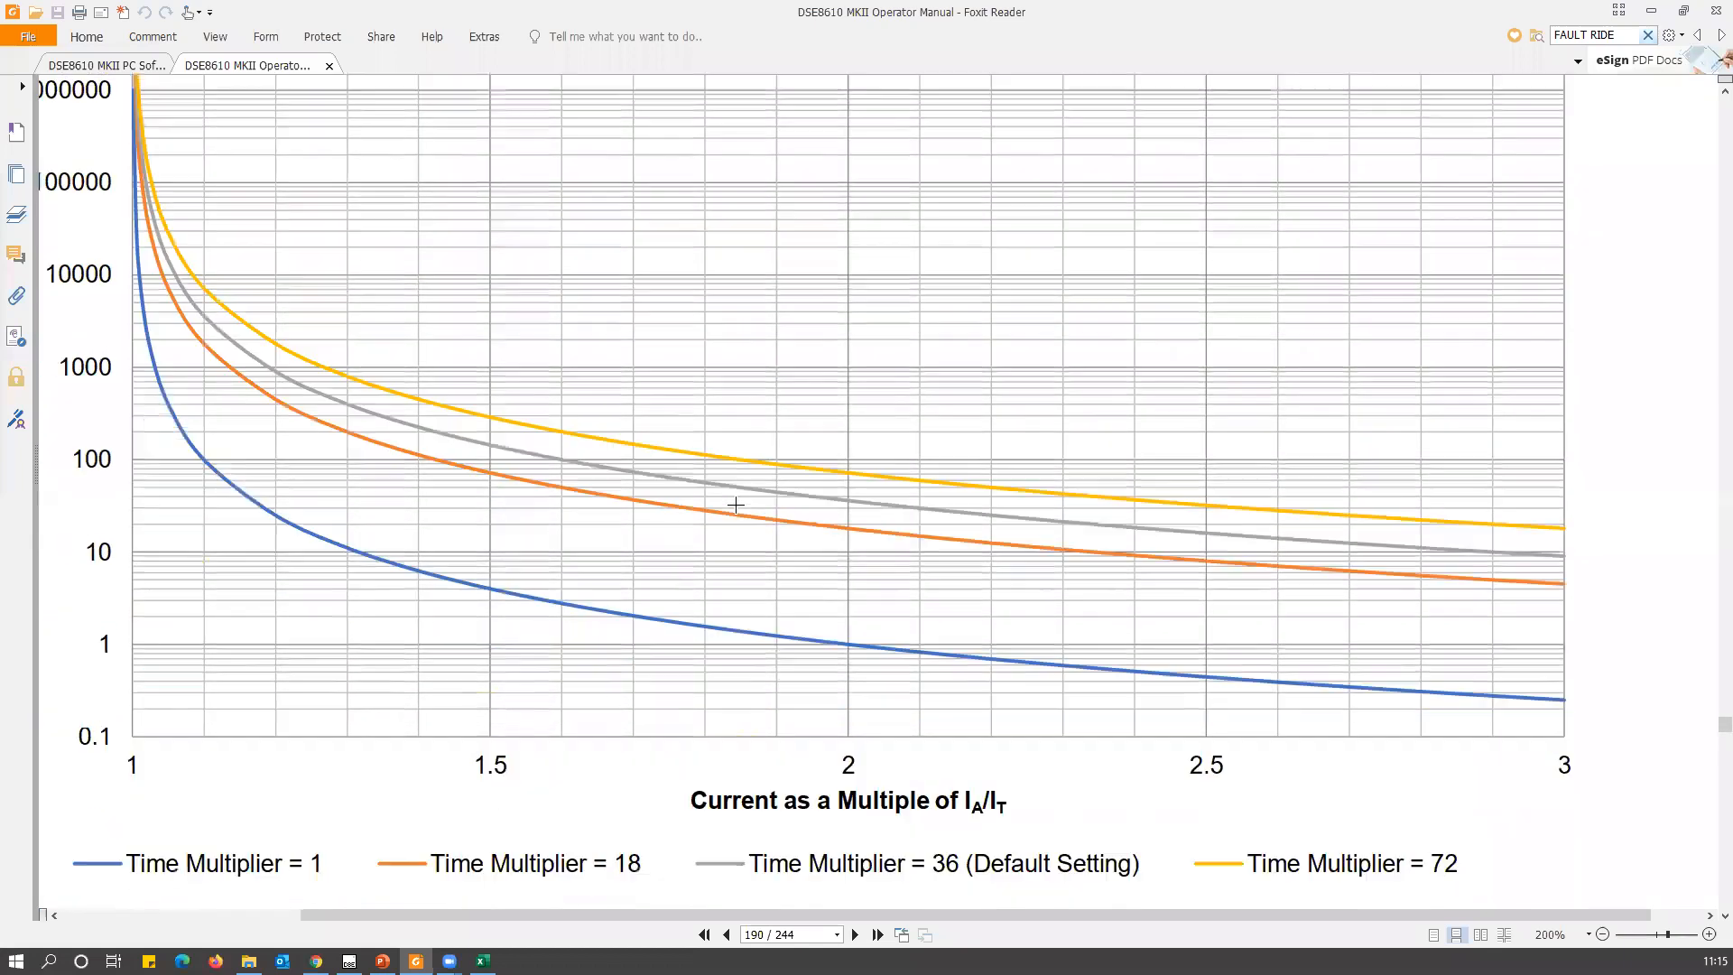
pyautogui.scroll(-1, 549, 573)
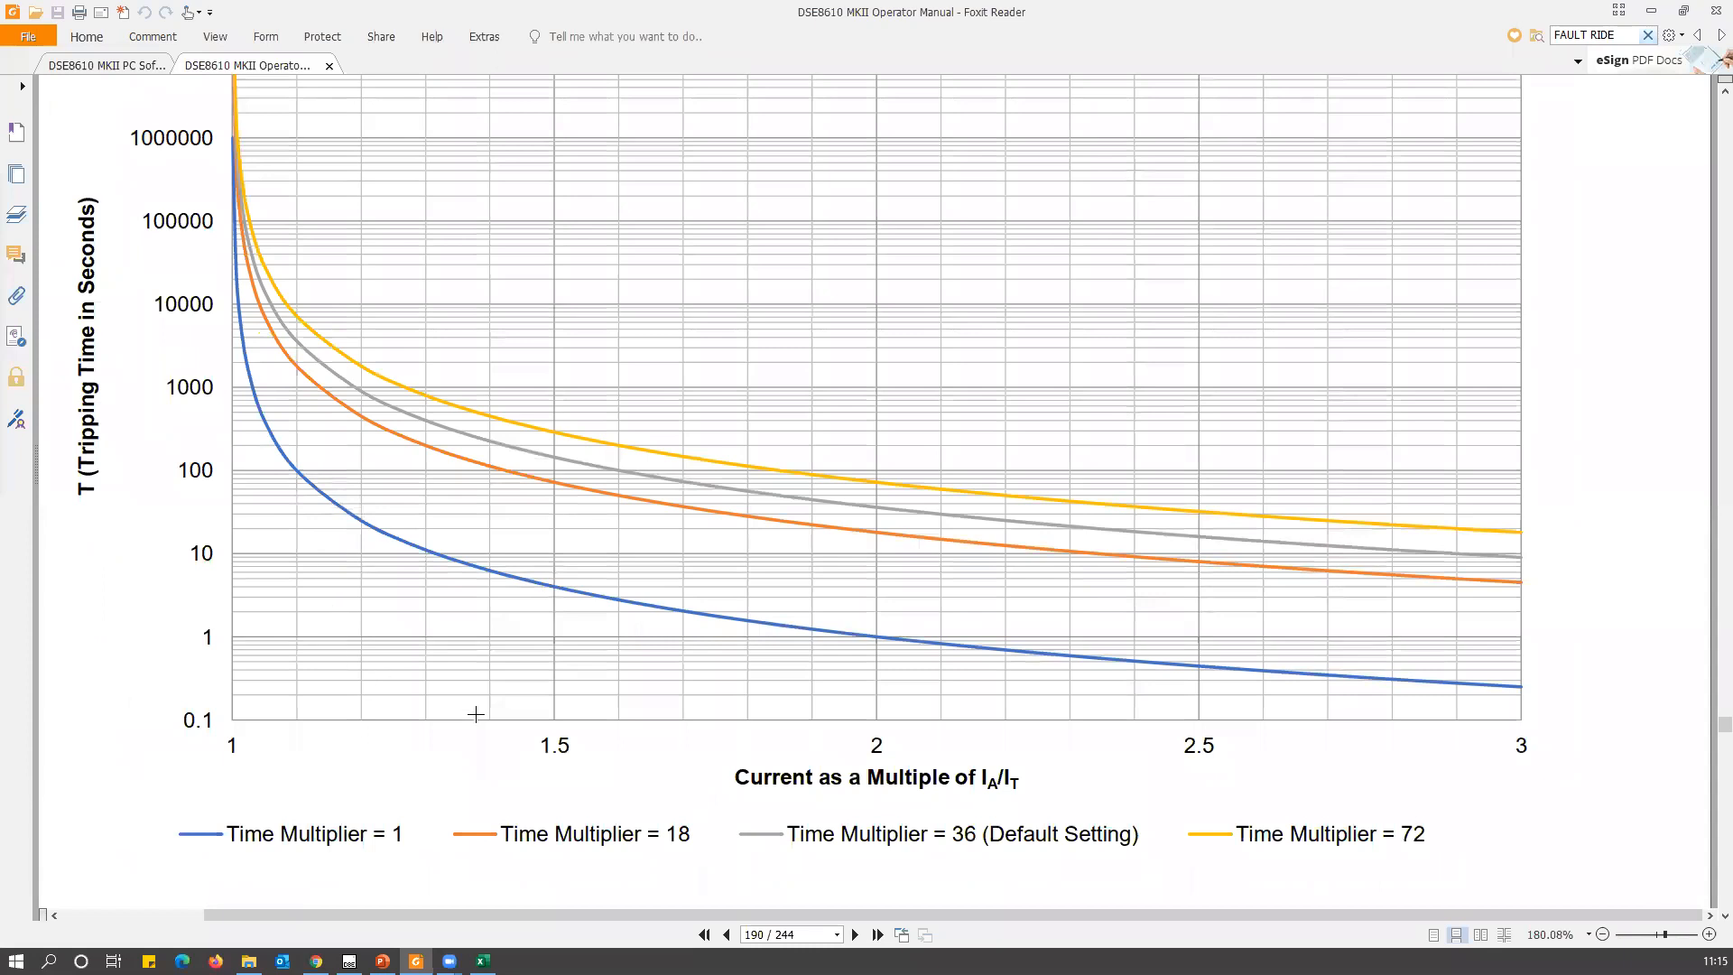
pyautogui.moveTo(729, 805); pyautogui.dragTo(1149, 865)
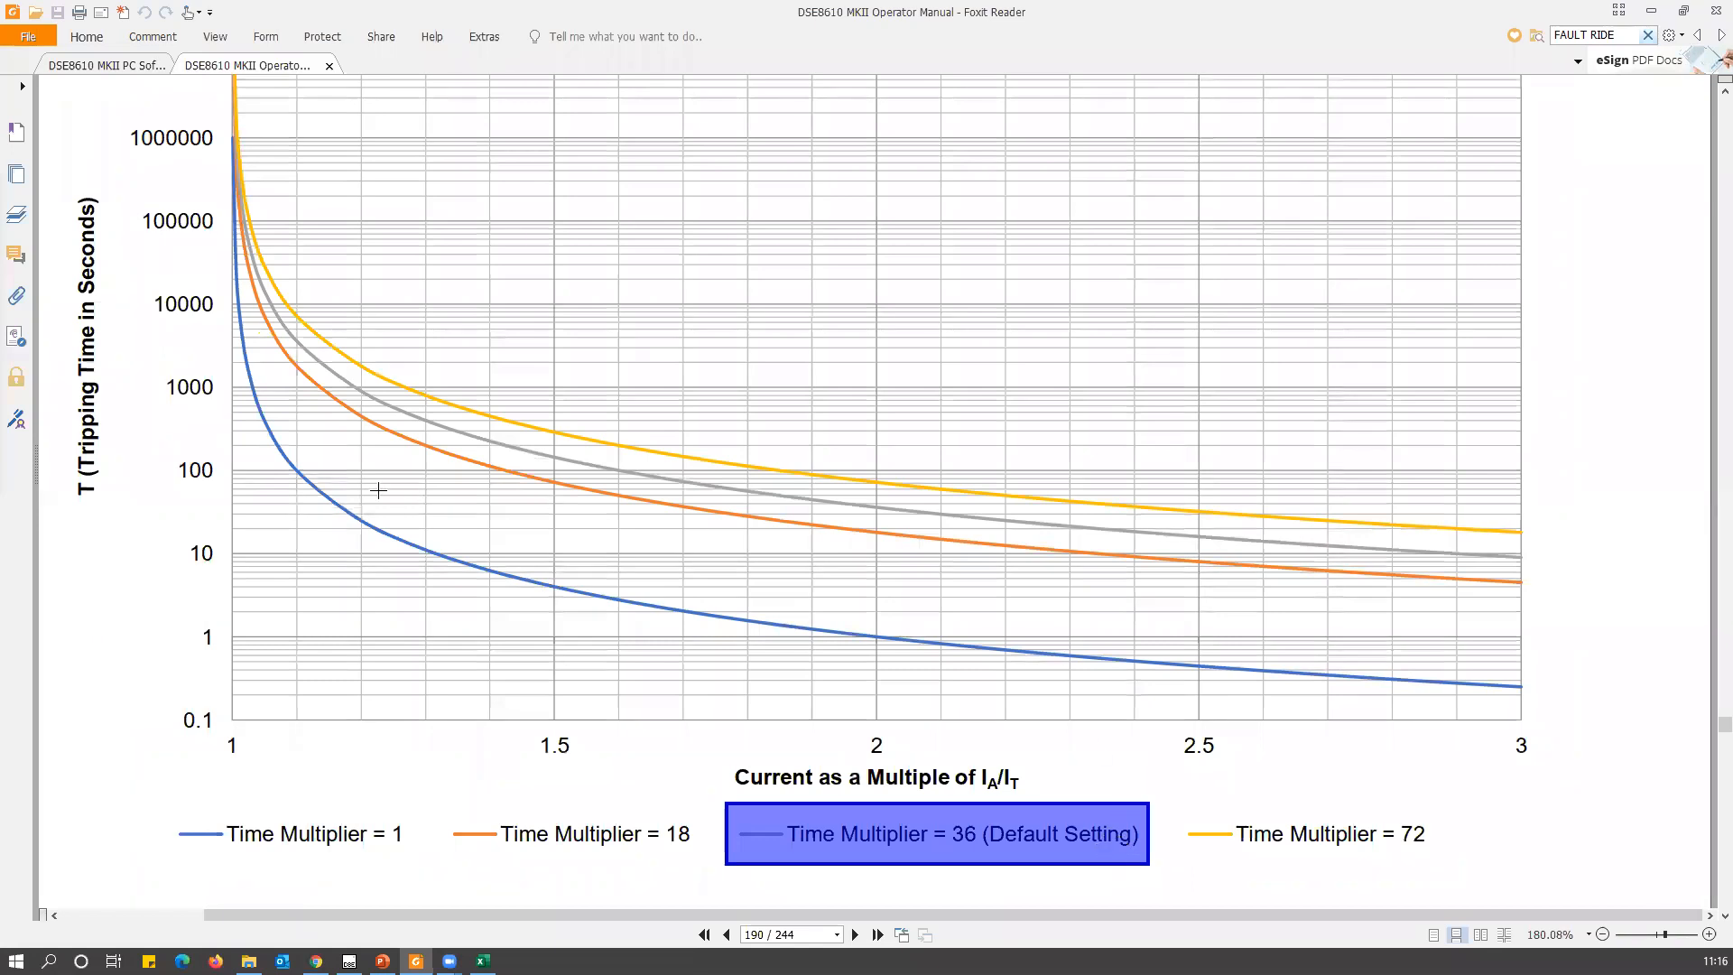
pyautogui.click(434, 432)
pyautogui.moveTo(407, 404); pyautogui.dragTo(471, 441)
pyautogui.click(439, 430)
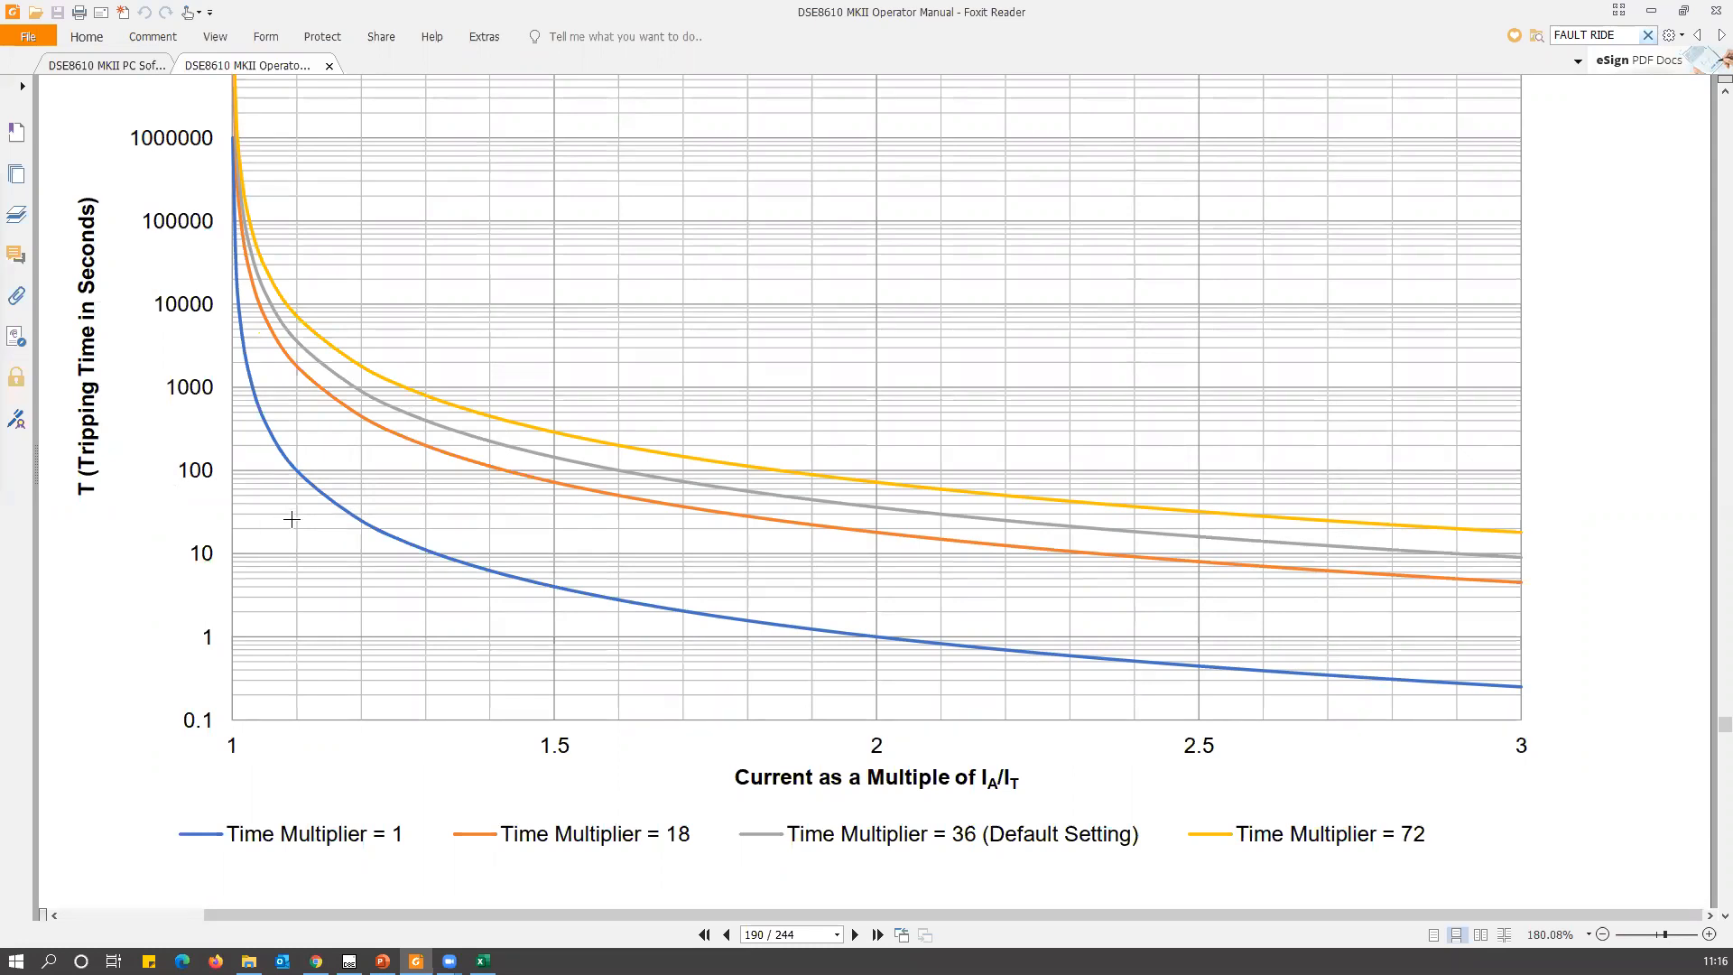
# Switch to the IDMT calculator in Excel, view its Tripping Curve sheet and return to the Configuration sheet.
pyautogui.click(483, 961)
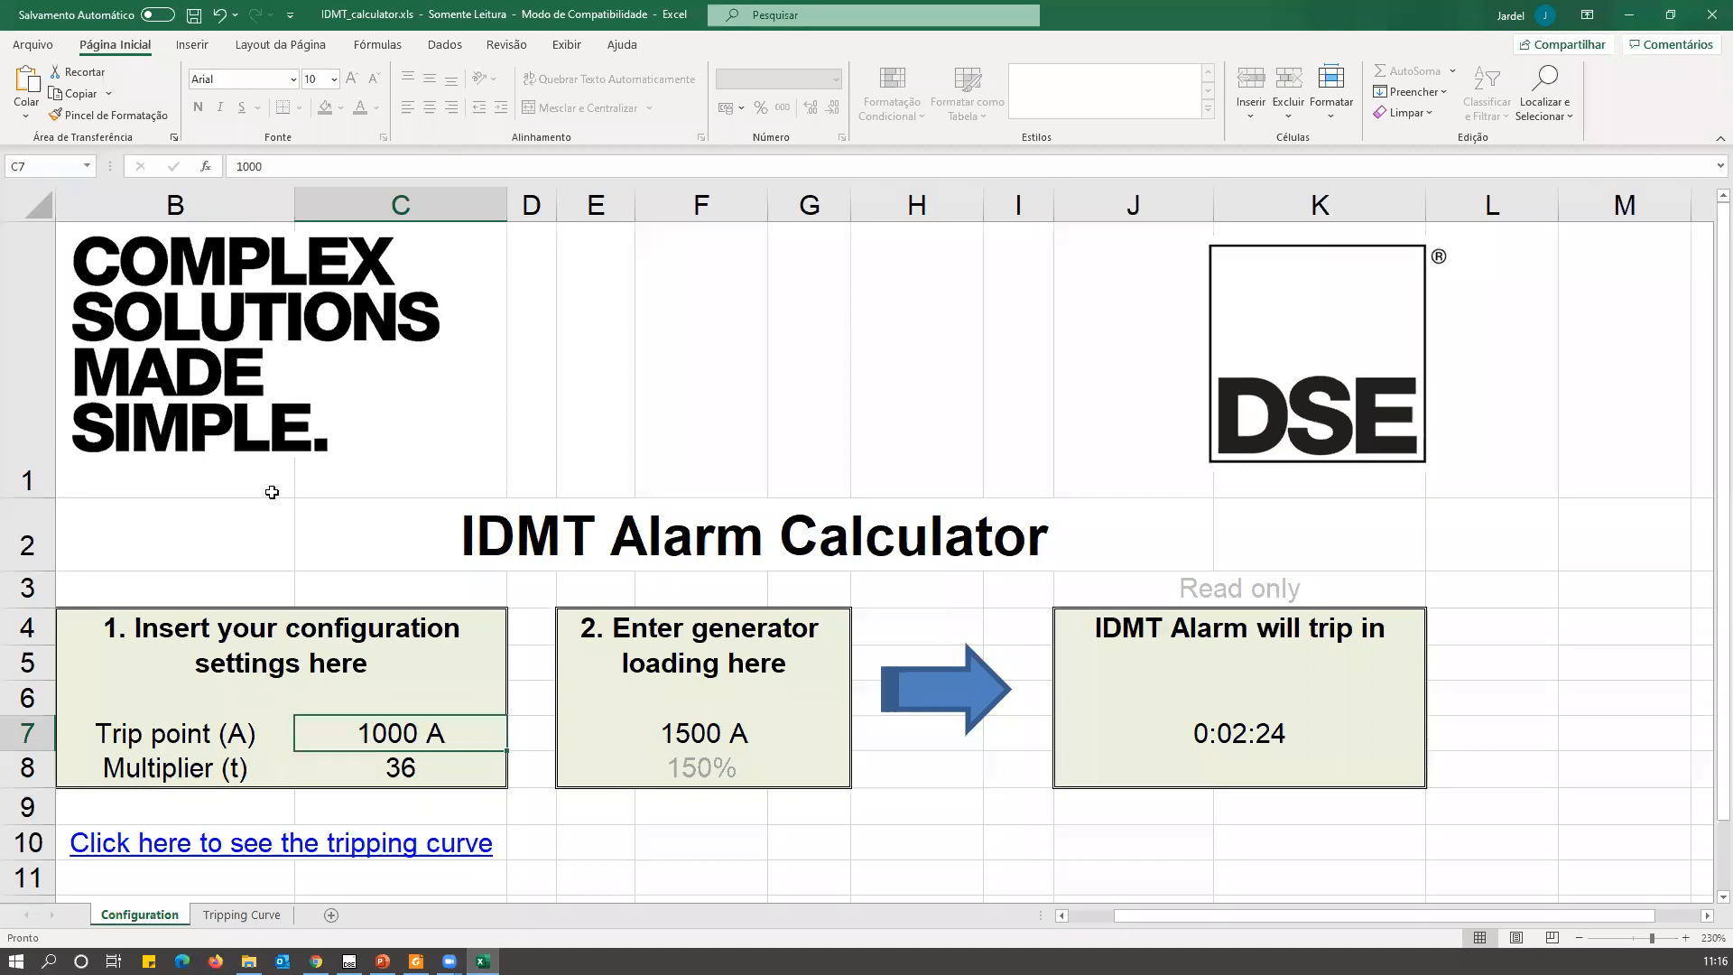
pyautogui.click(246, 914)
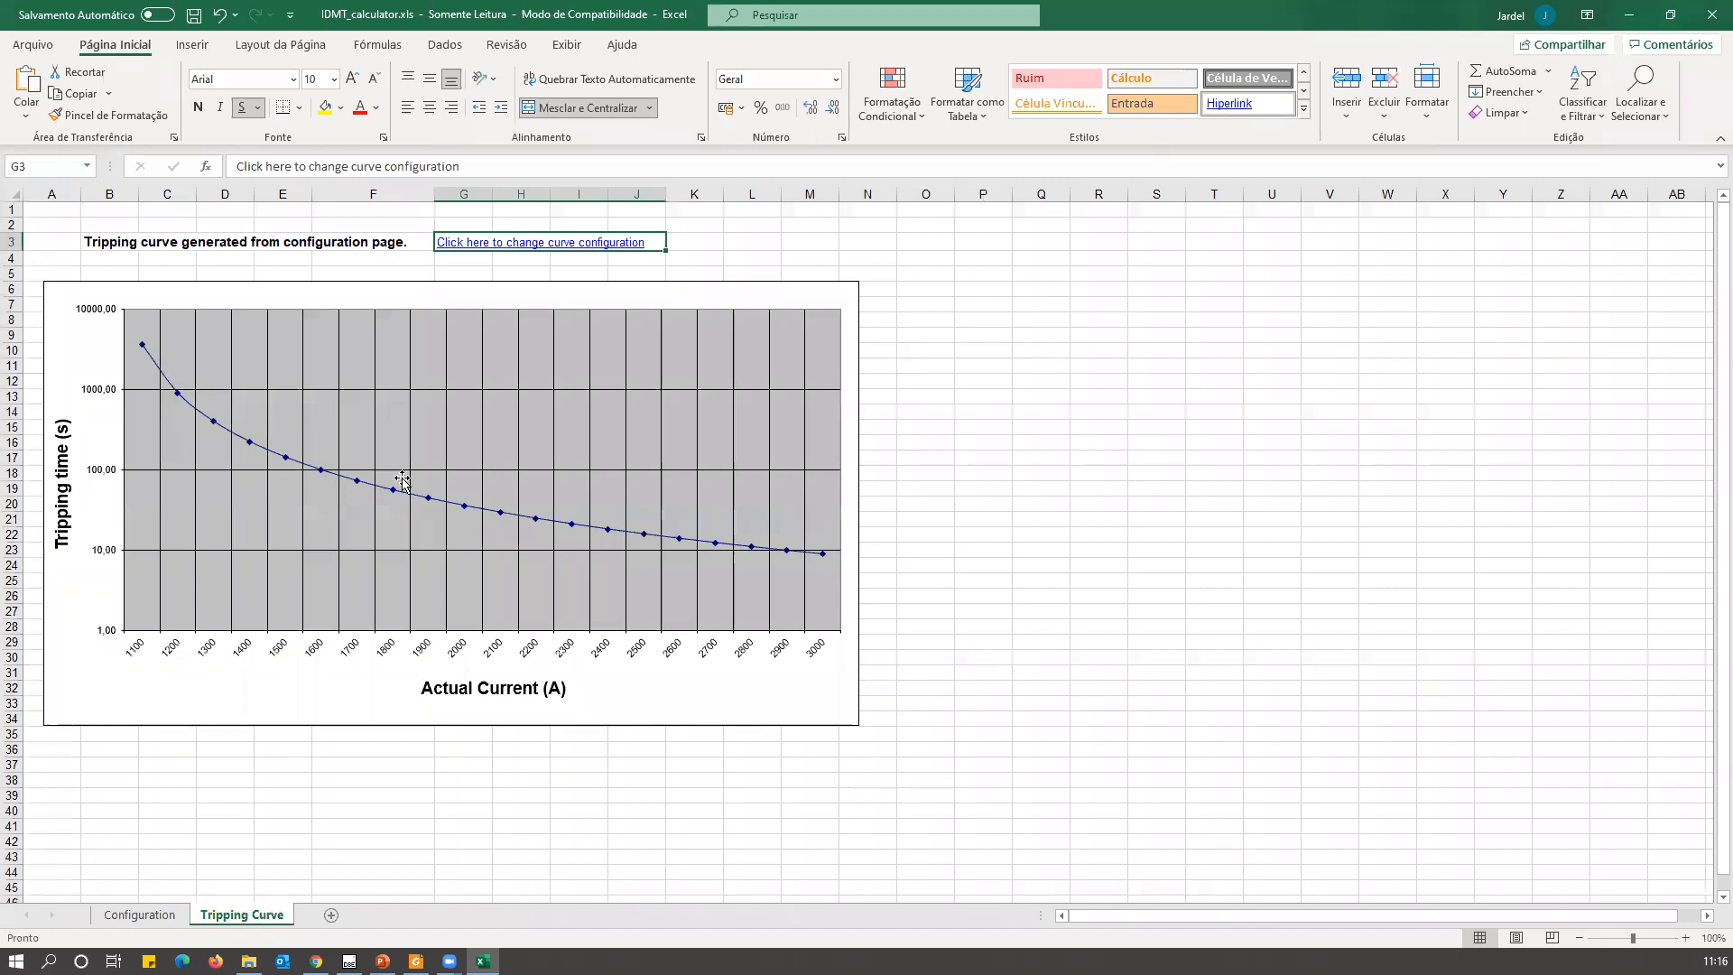
pyautogui.click(139, 915)
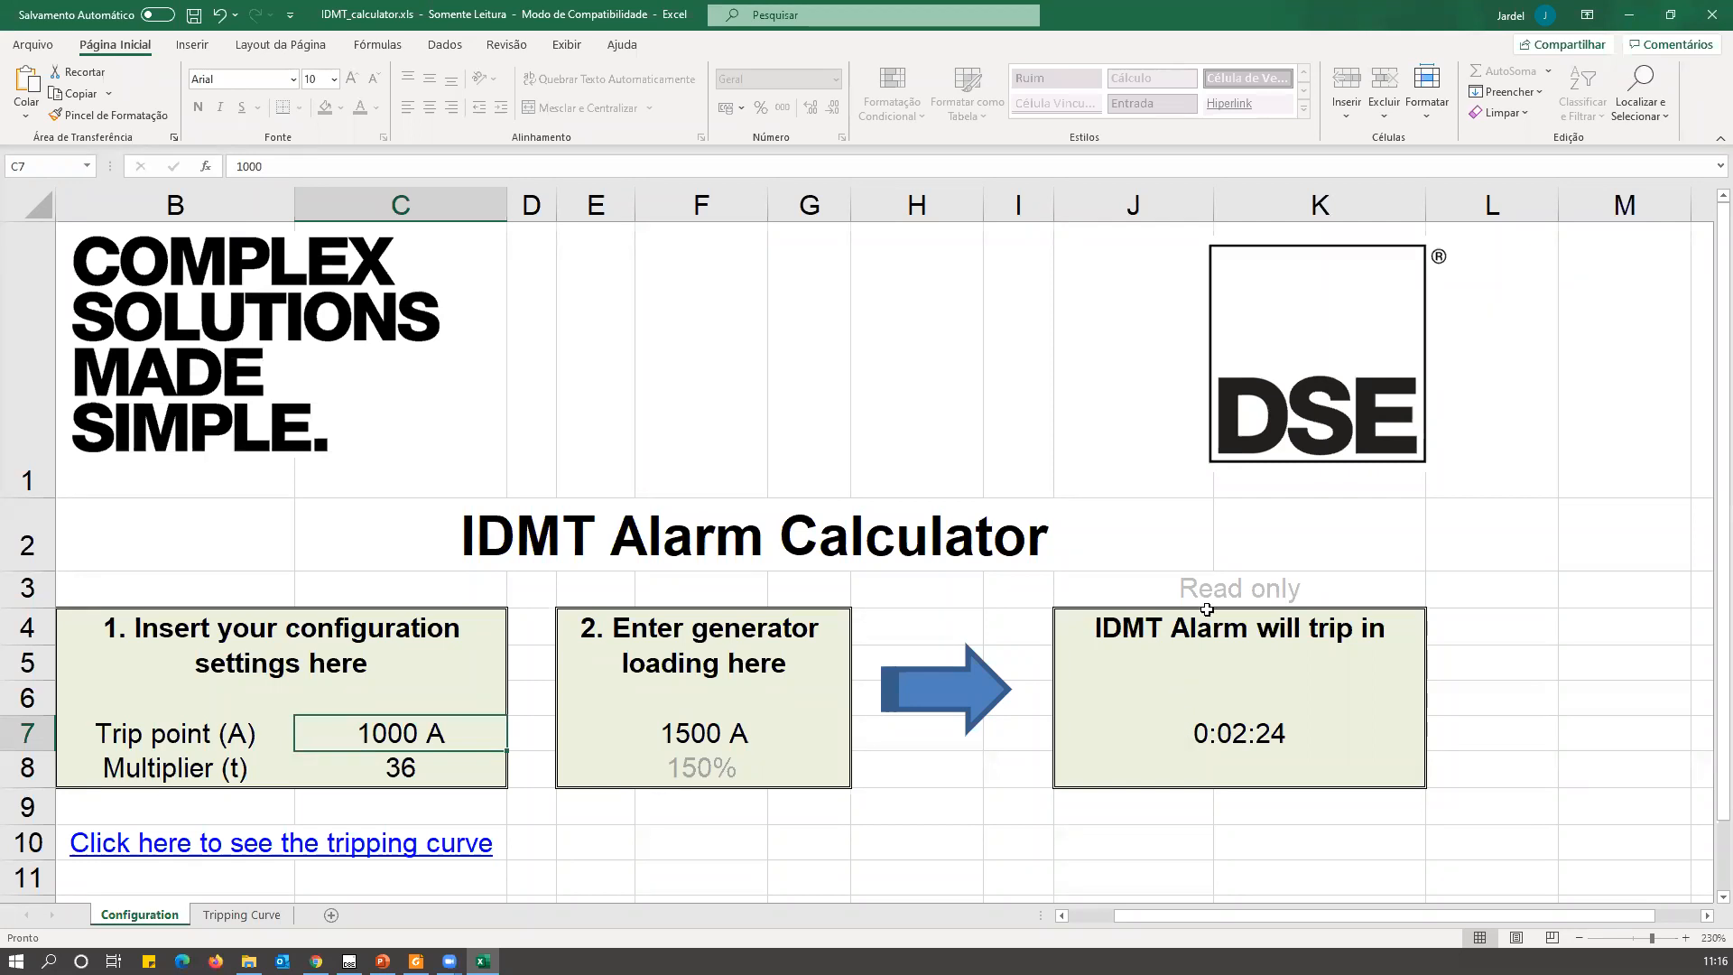
# Minimise the calculator, switch to the DSE Configuration Suite and disable Alarme IDMT under Alarme de Sobrecorrente.
pyautogui.click(1629, 15)
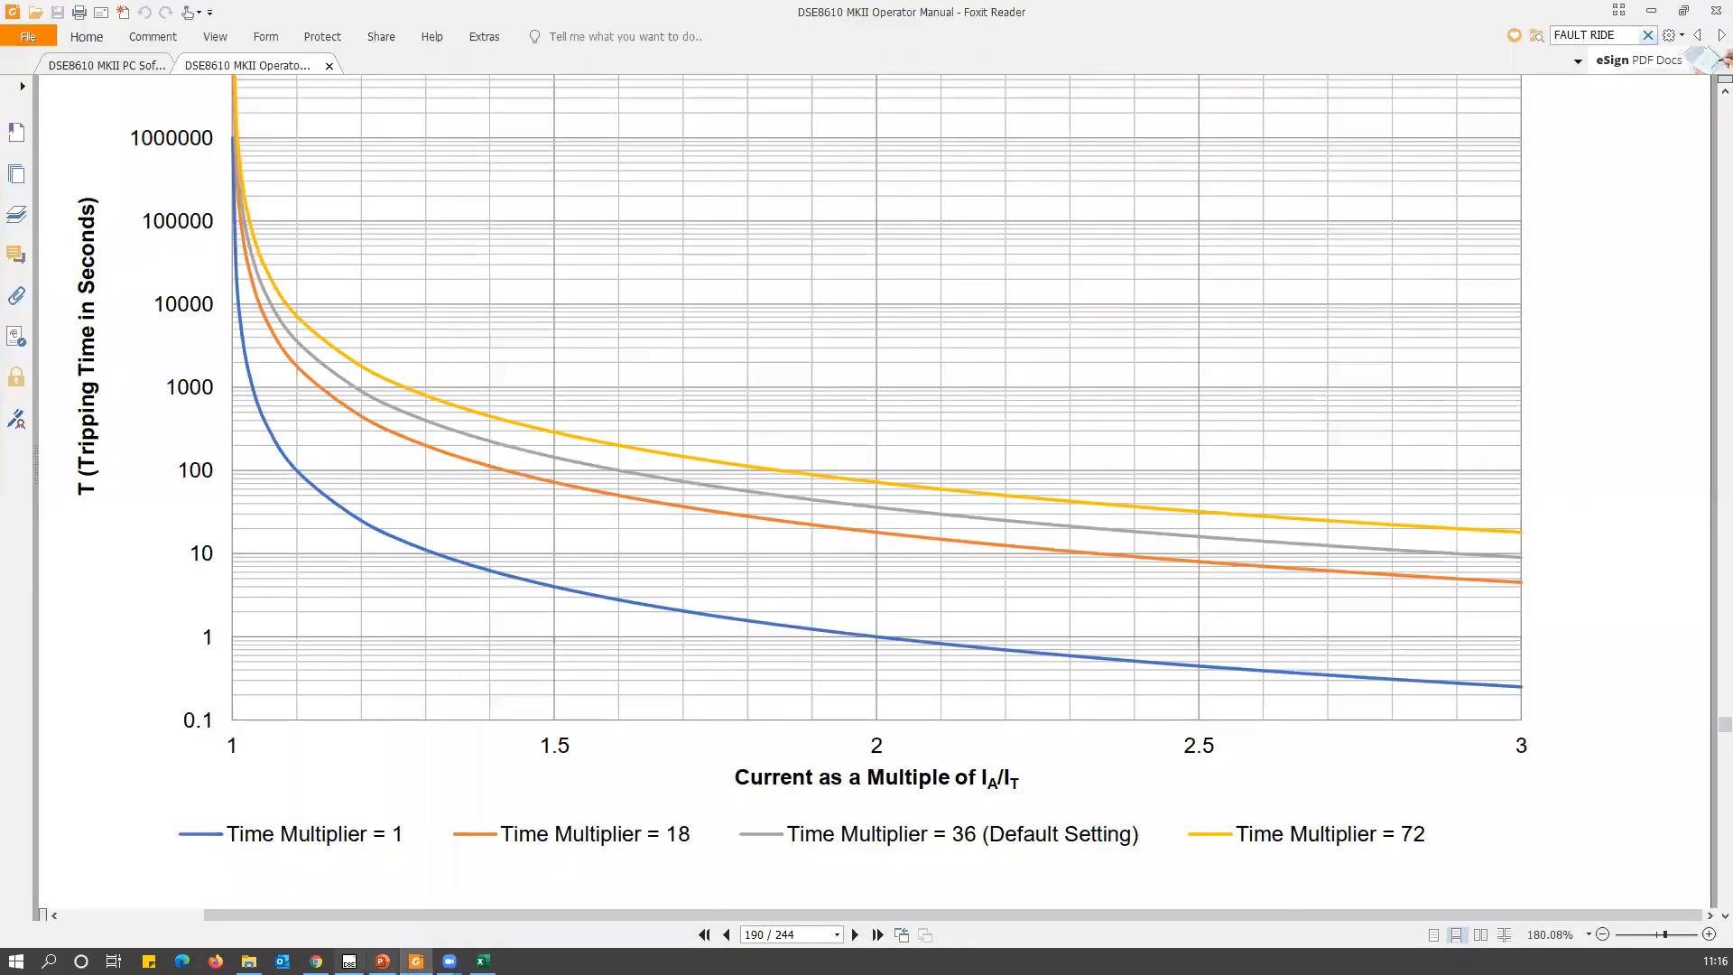
pyautogui.click(349, 960)
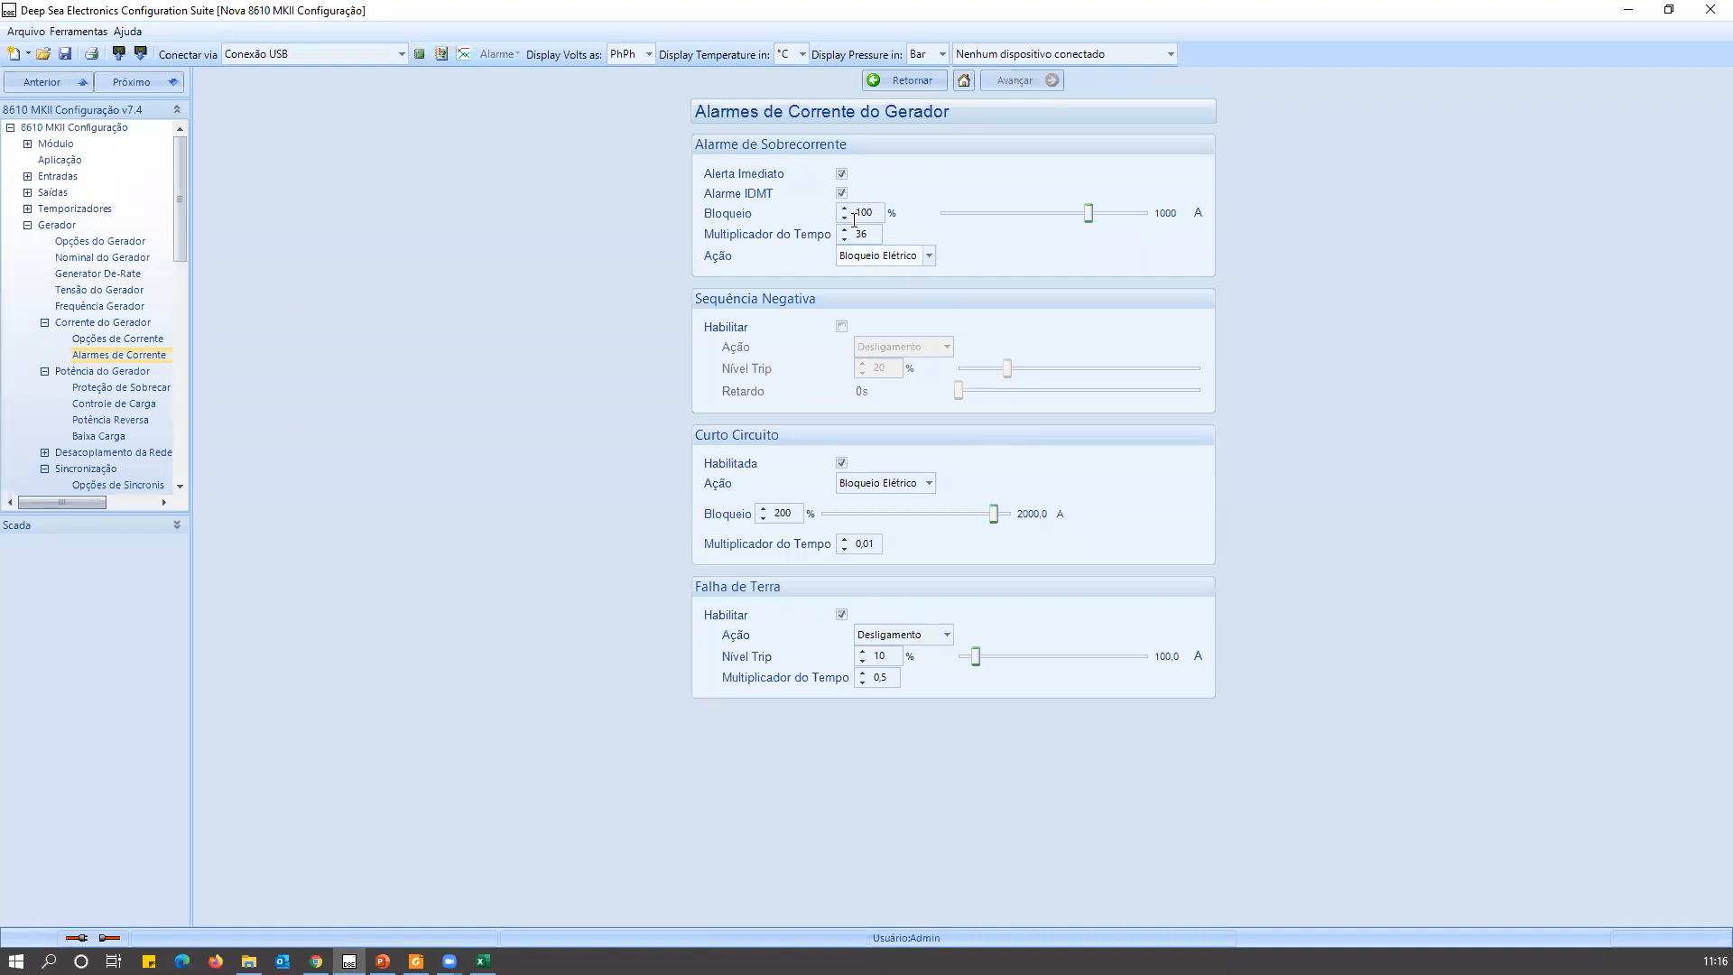
pyautogui.click(841, 193)
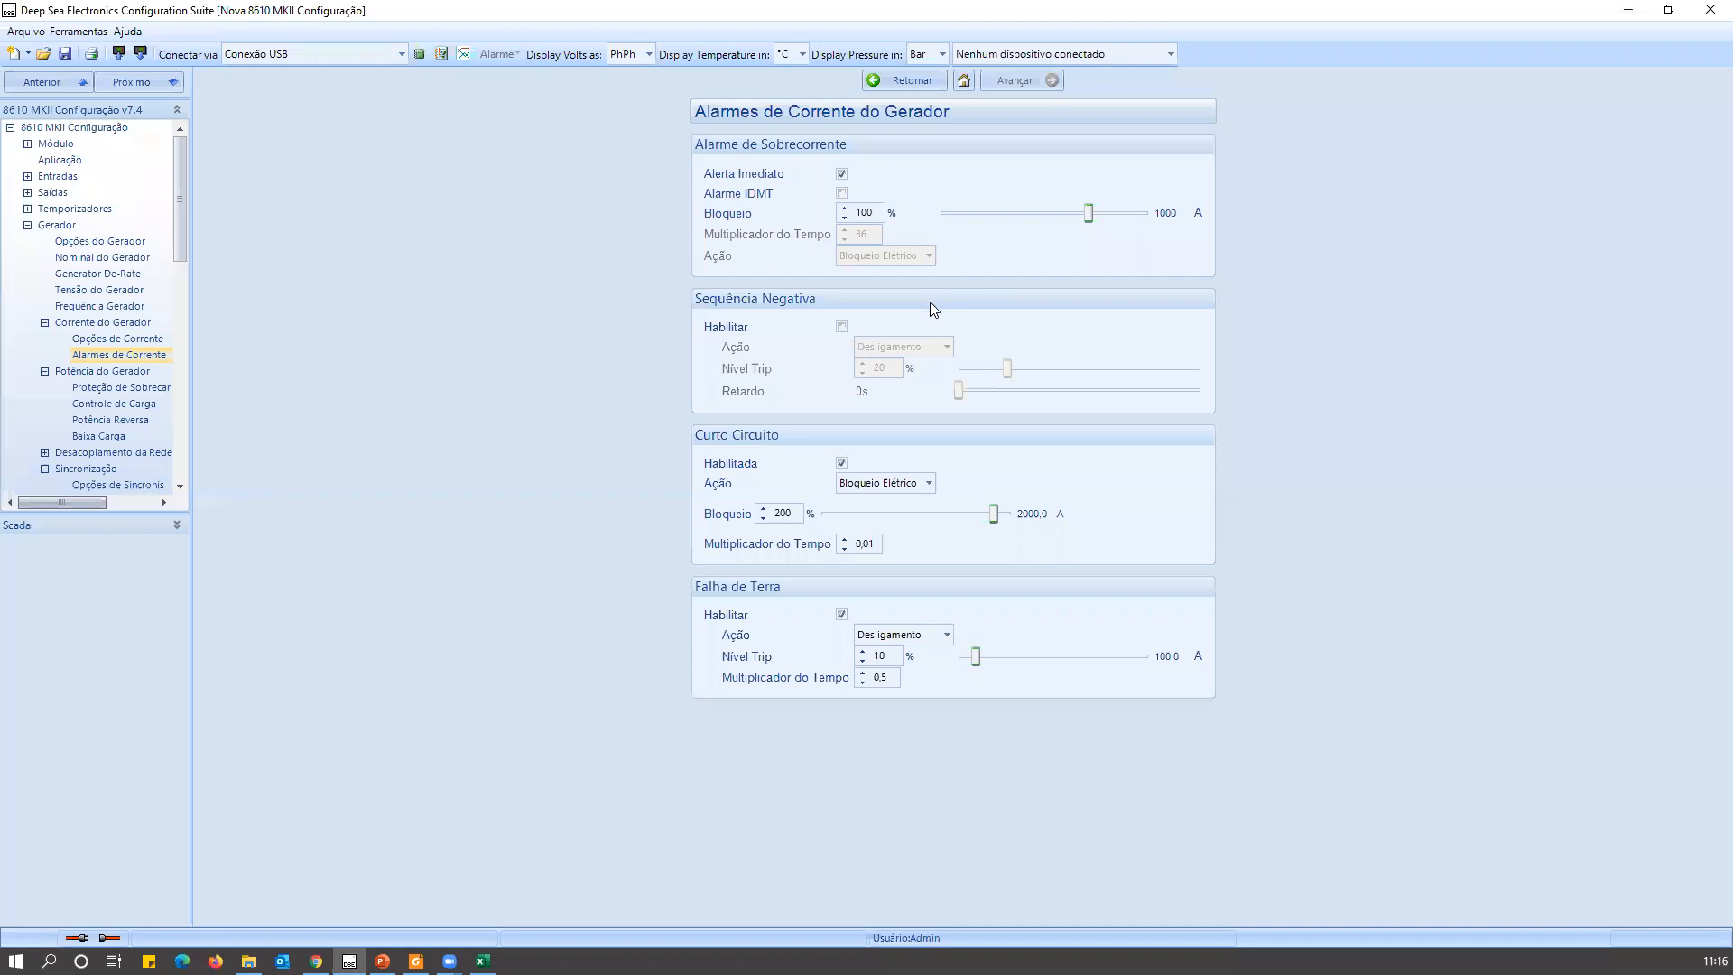
pyautogui.doubleClick(864, 213)
# Enable the Sequência Negativa protection to show its settings and disable it again.
pyautogui.click(842, 326)
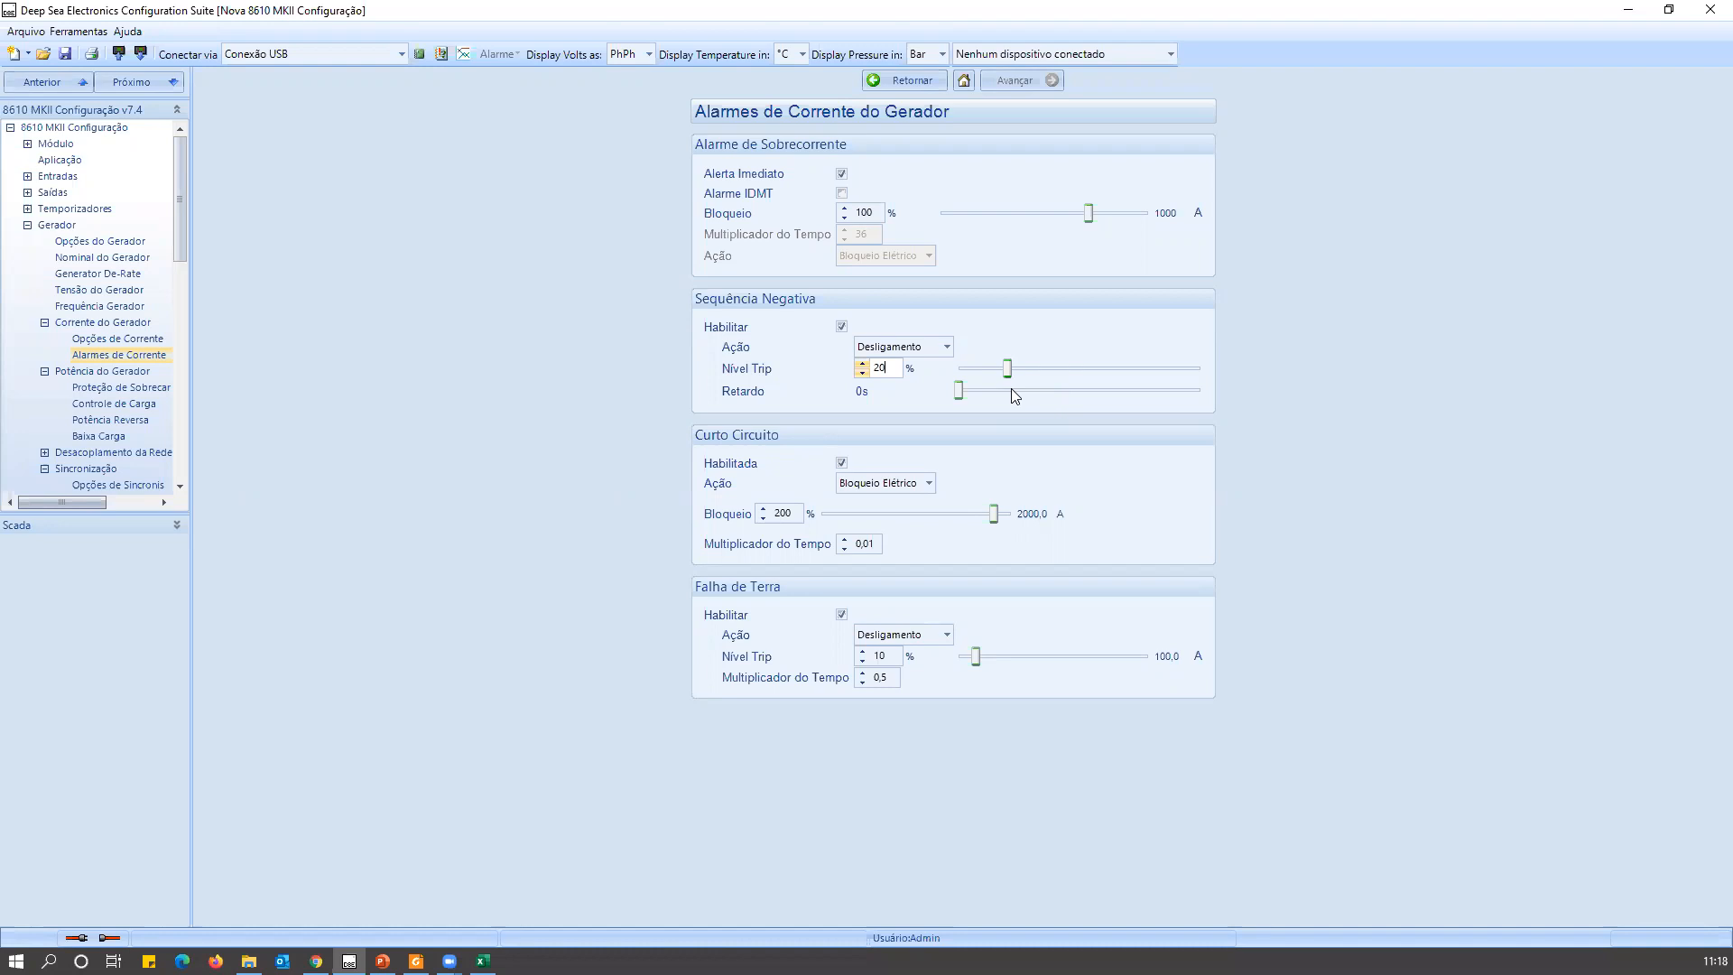
pyautogui.click(841, 326)
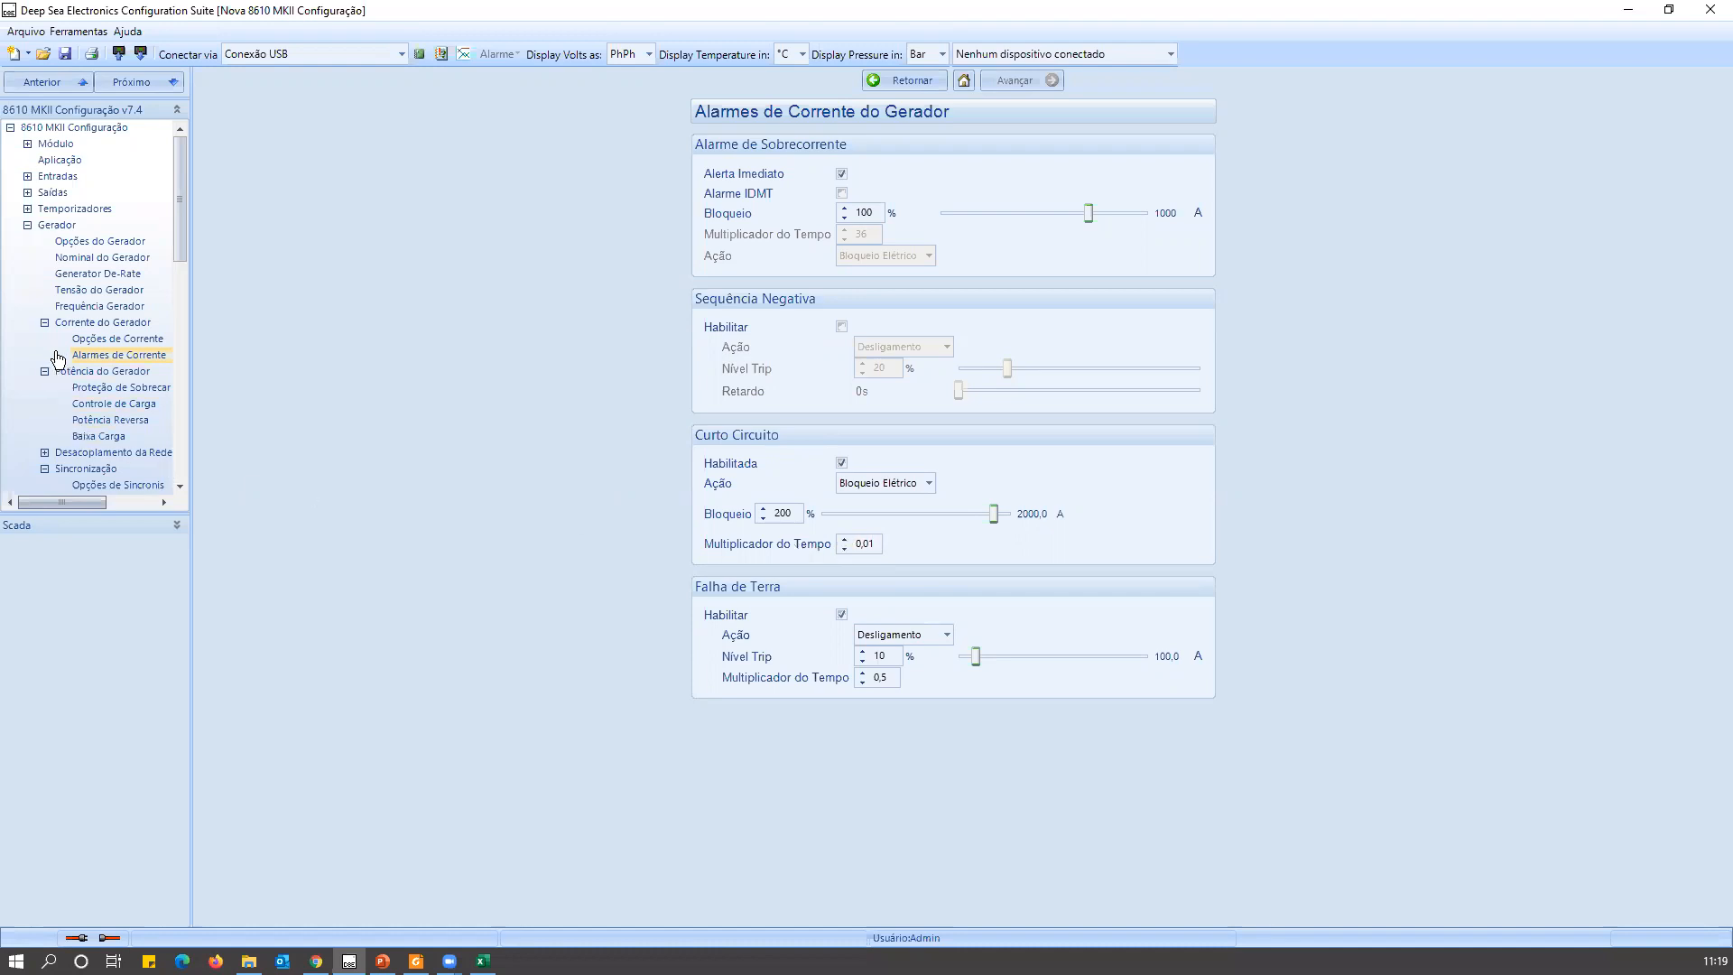
# Open the synchronising options page under Sincronização and inspect the Ação setting of Regulador de Velocidade.
pyautogui.moveTo(175, 219); pyautogui.dragTo(190, 289)
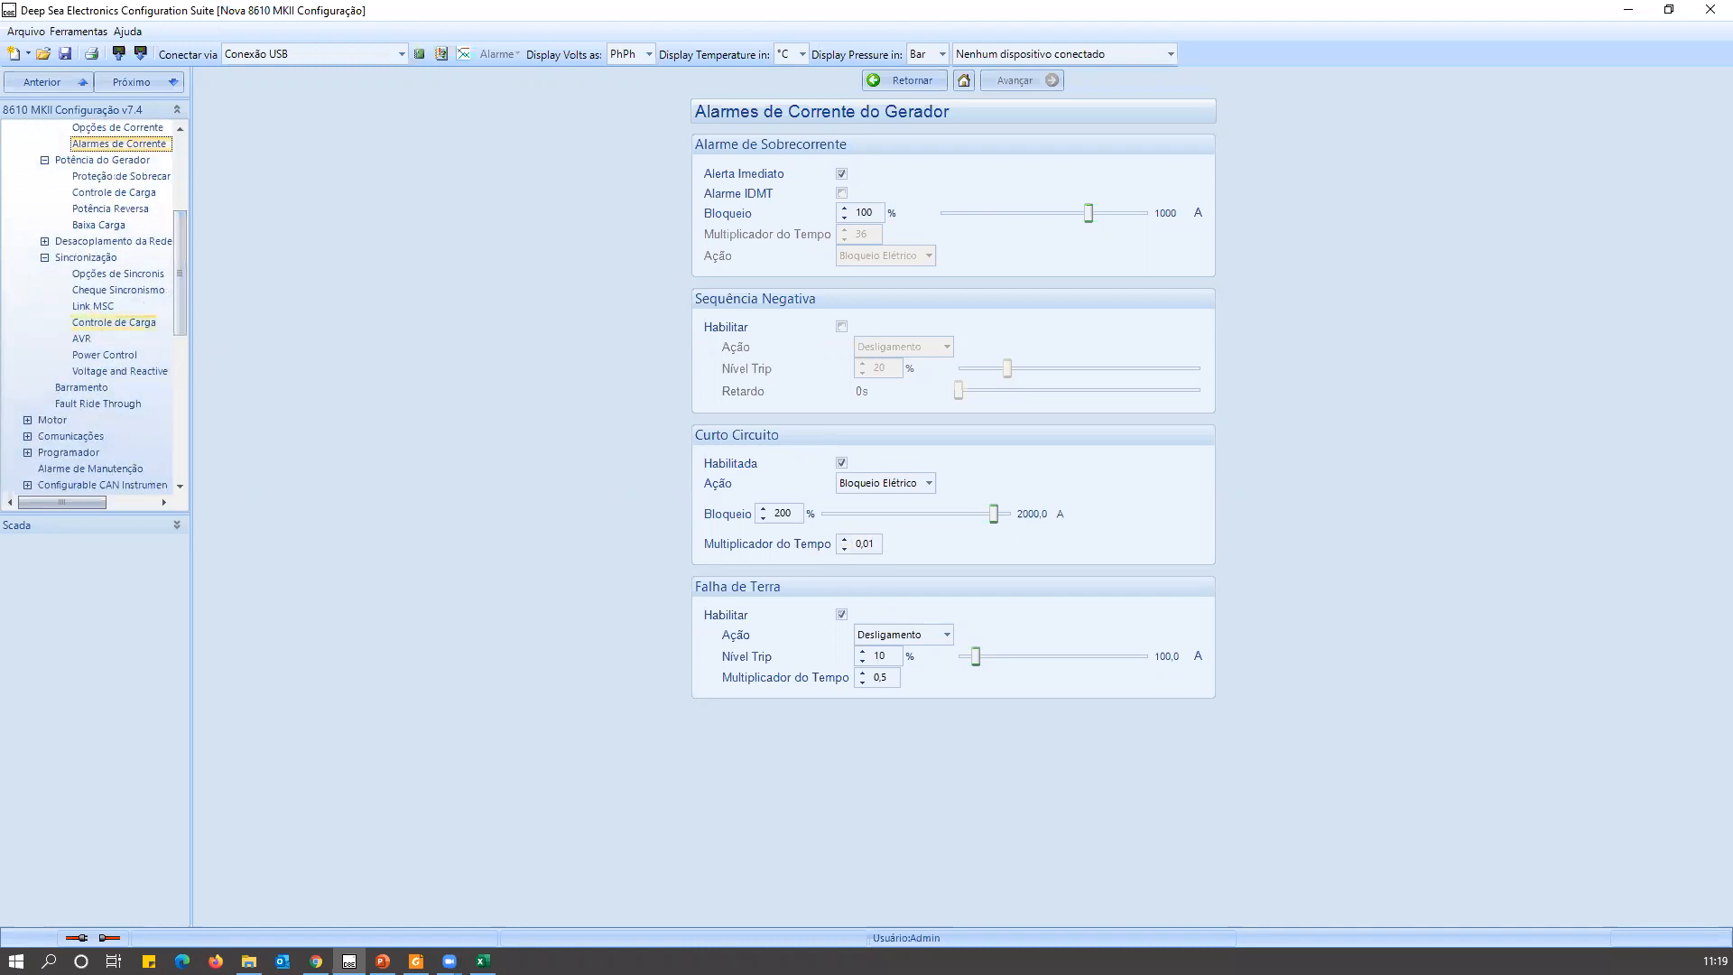
pyautogui.click(84, 323)
pyautogui.click(82, 259)
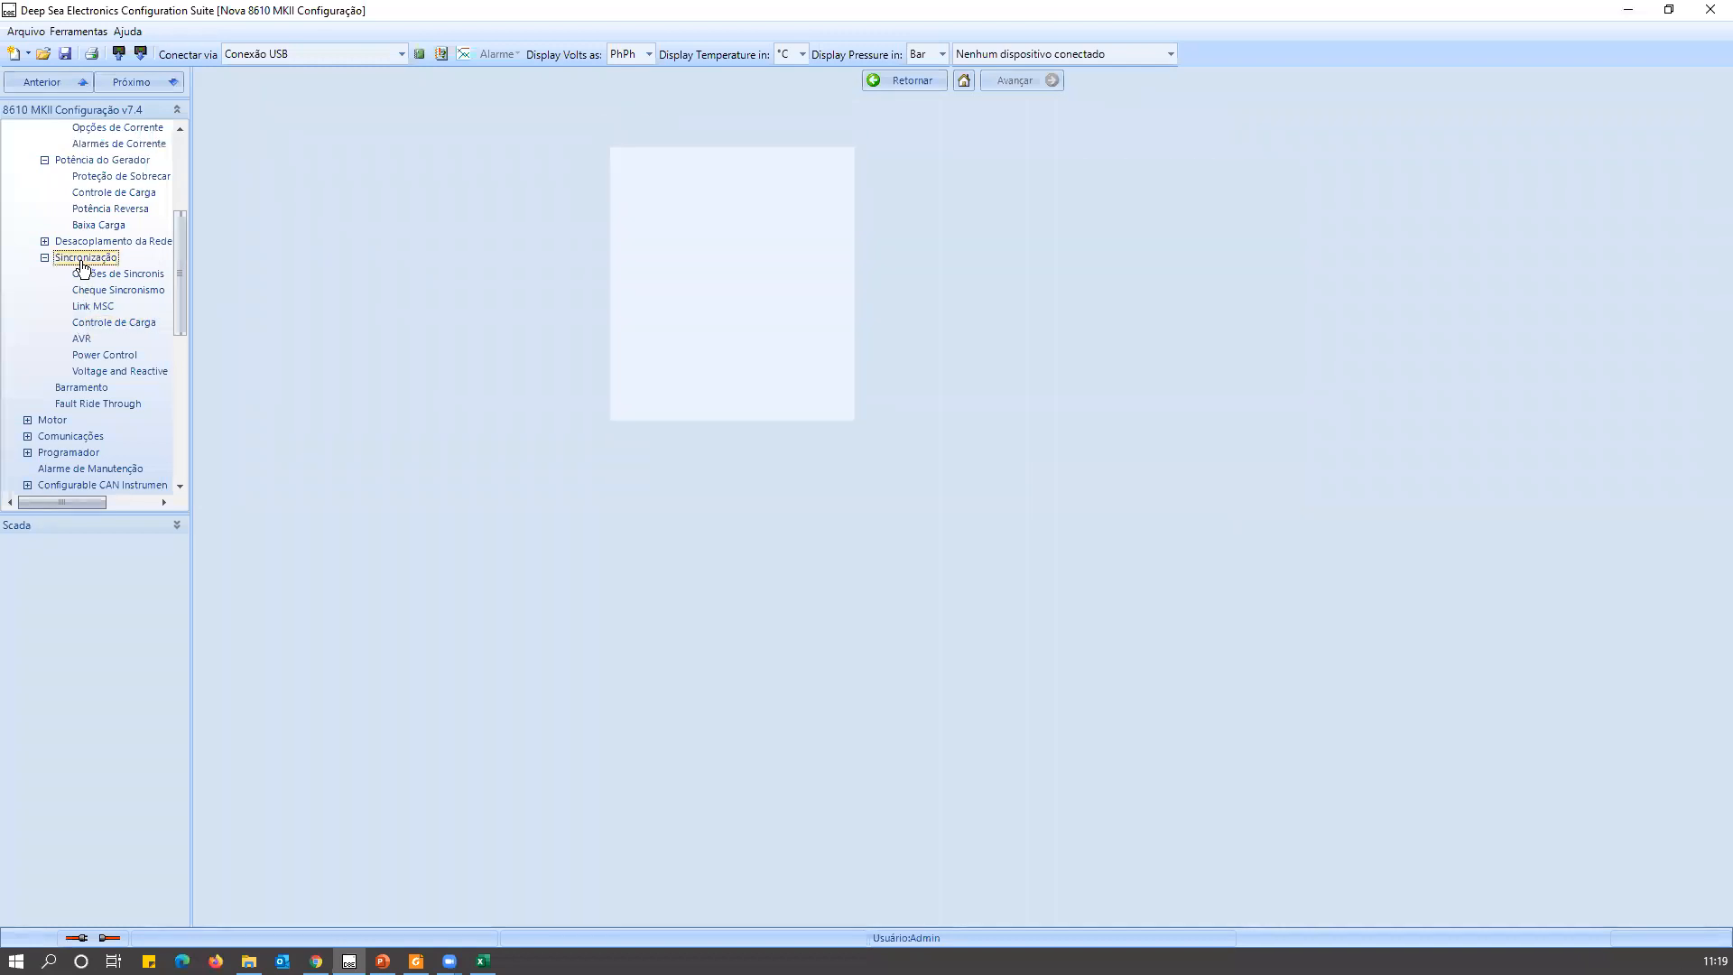
pyautogui.click(107, 274)
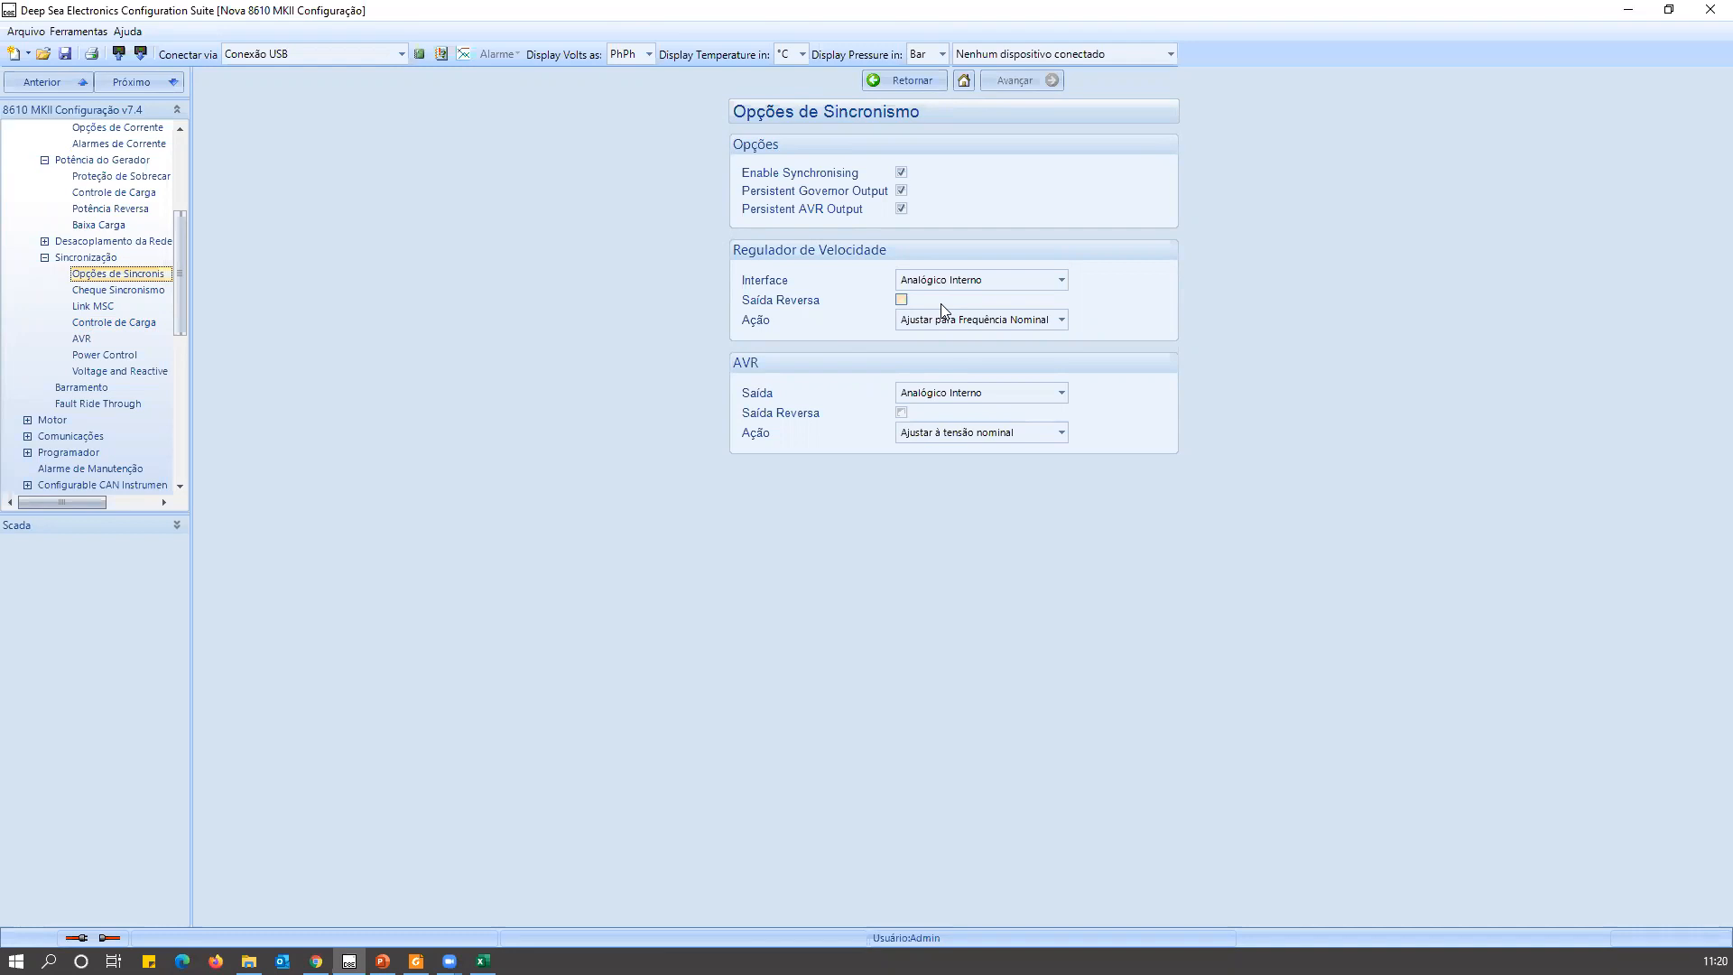
pyautogui.click(1009, 323)
pyautogui.click(1182, 334)
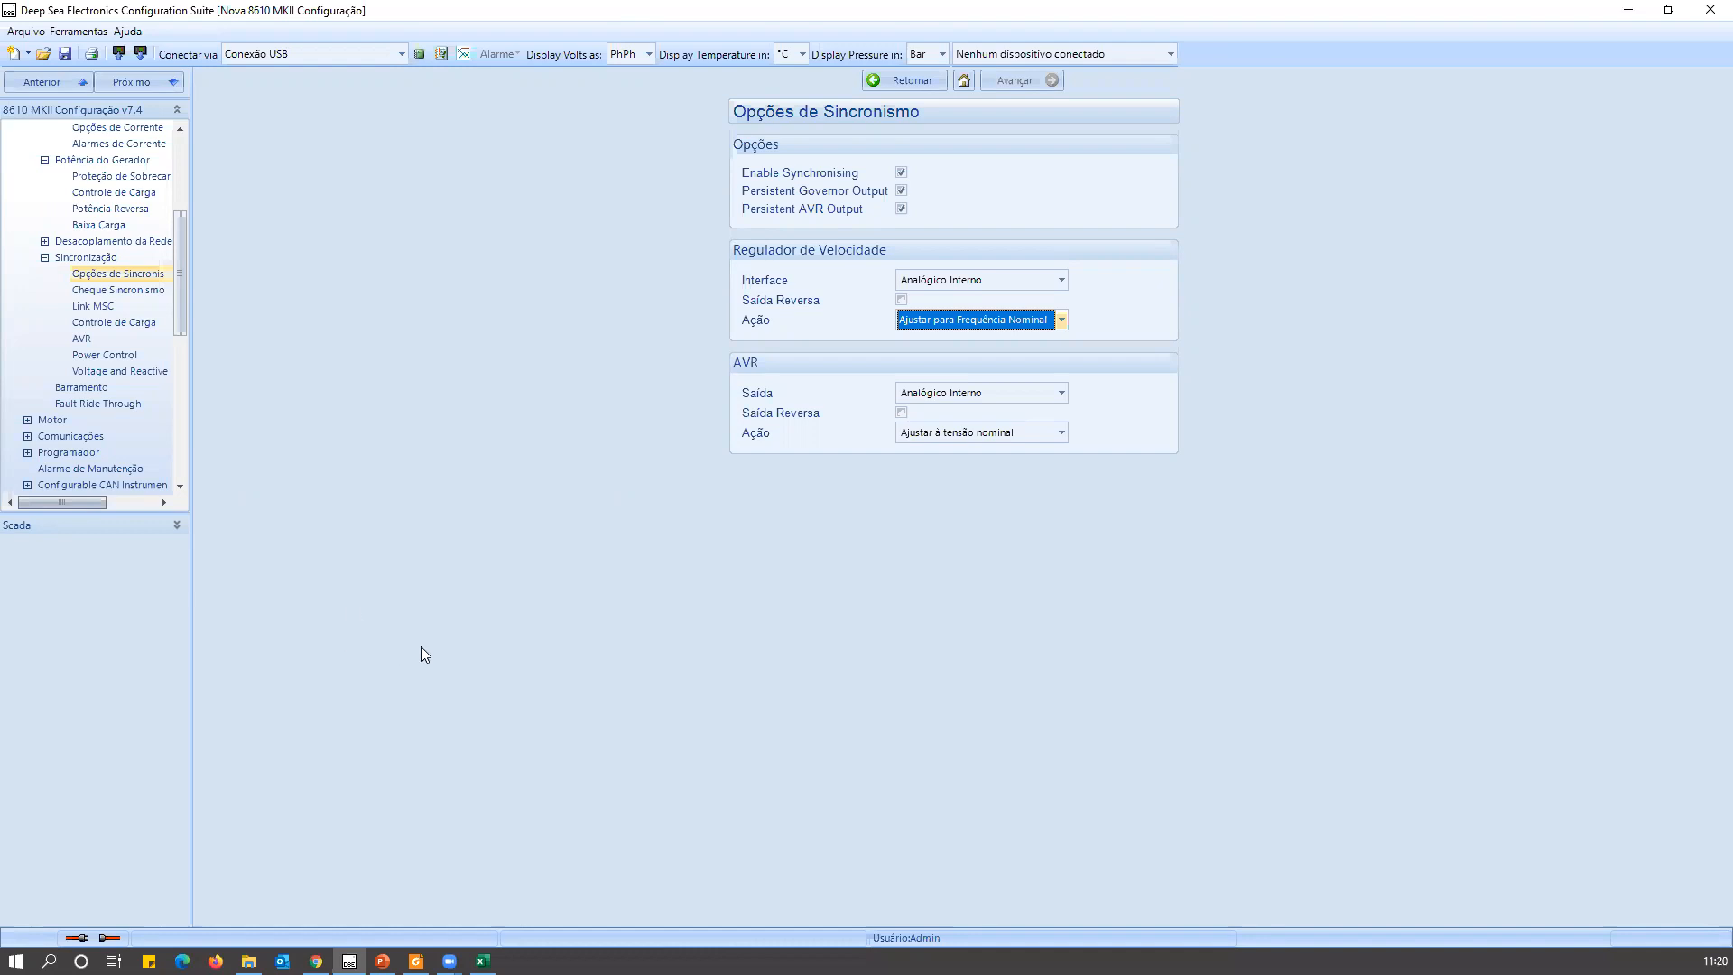
# Open the Link MSC page under Sincronização to review its settings.
pyautogui.click(92, 307)
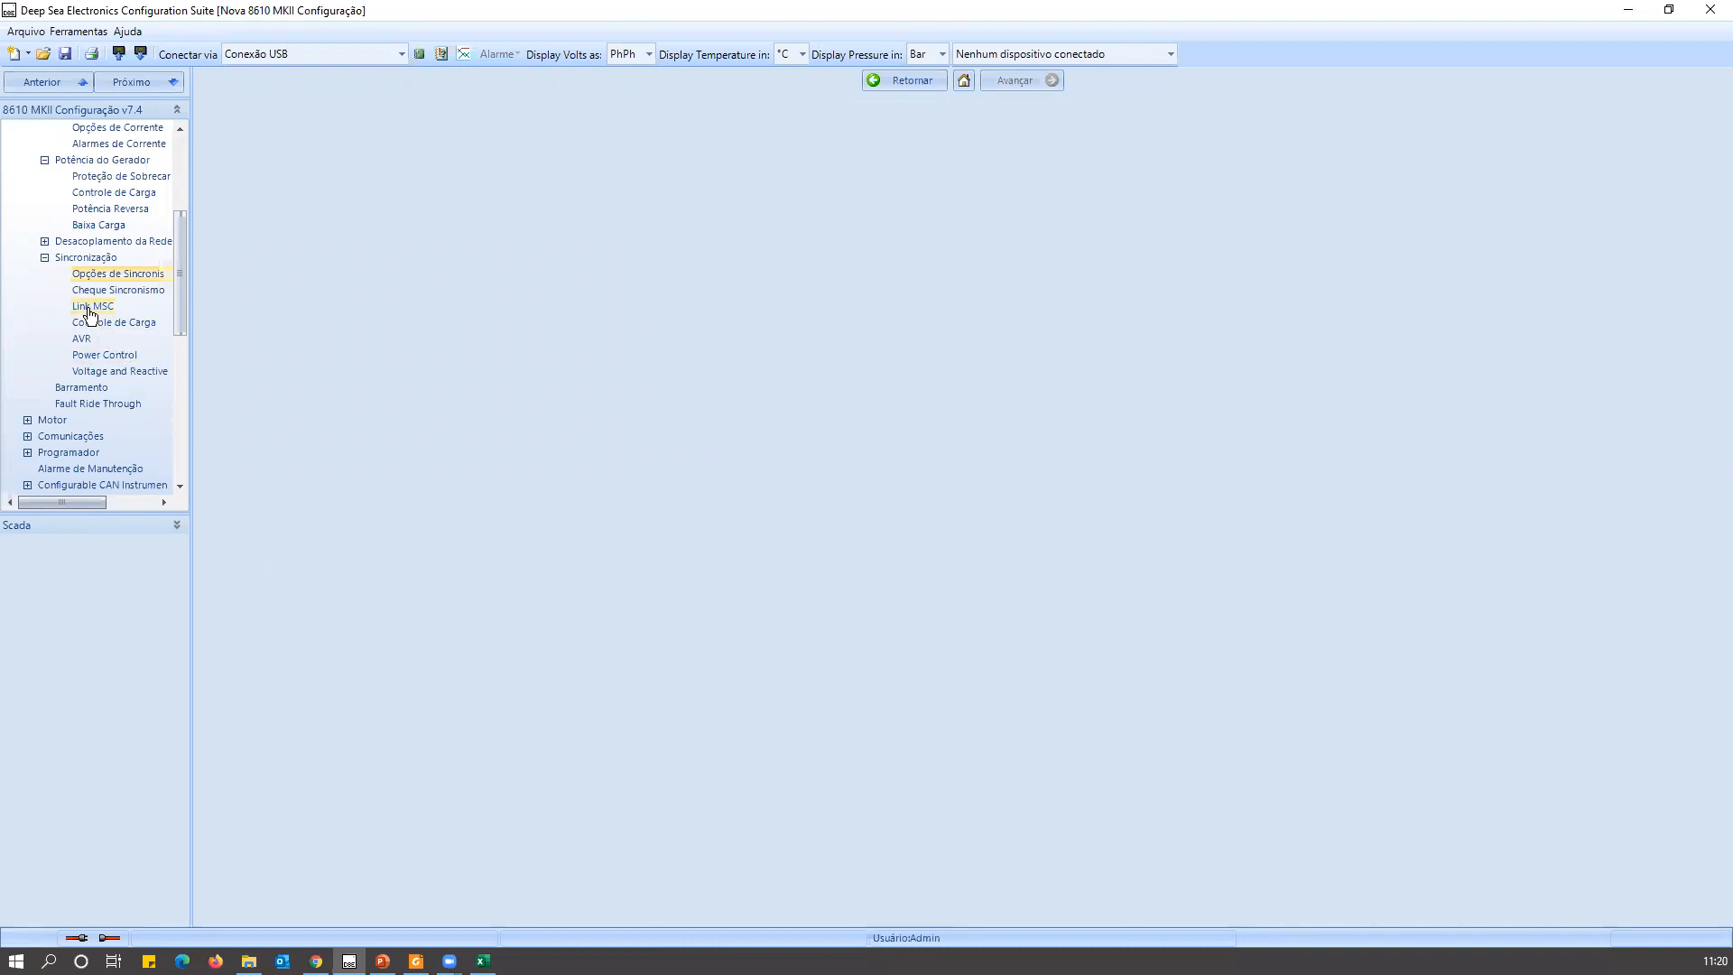
pyautogui.scroll(2, 55, 343)
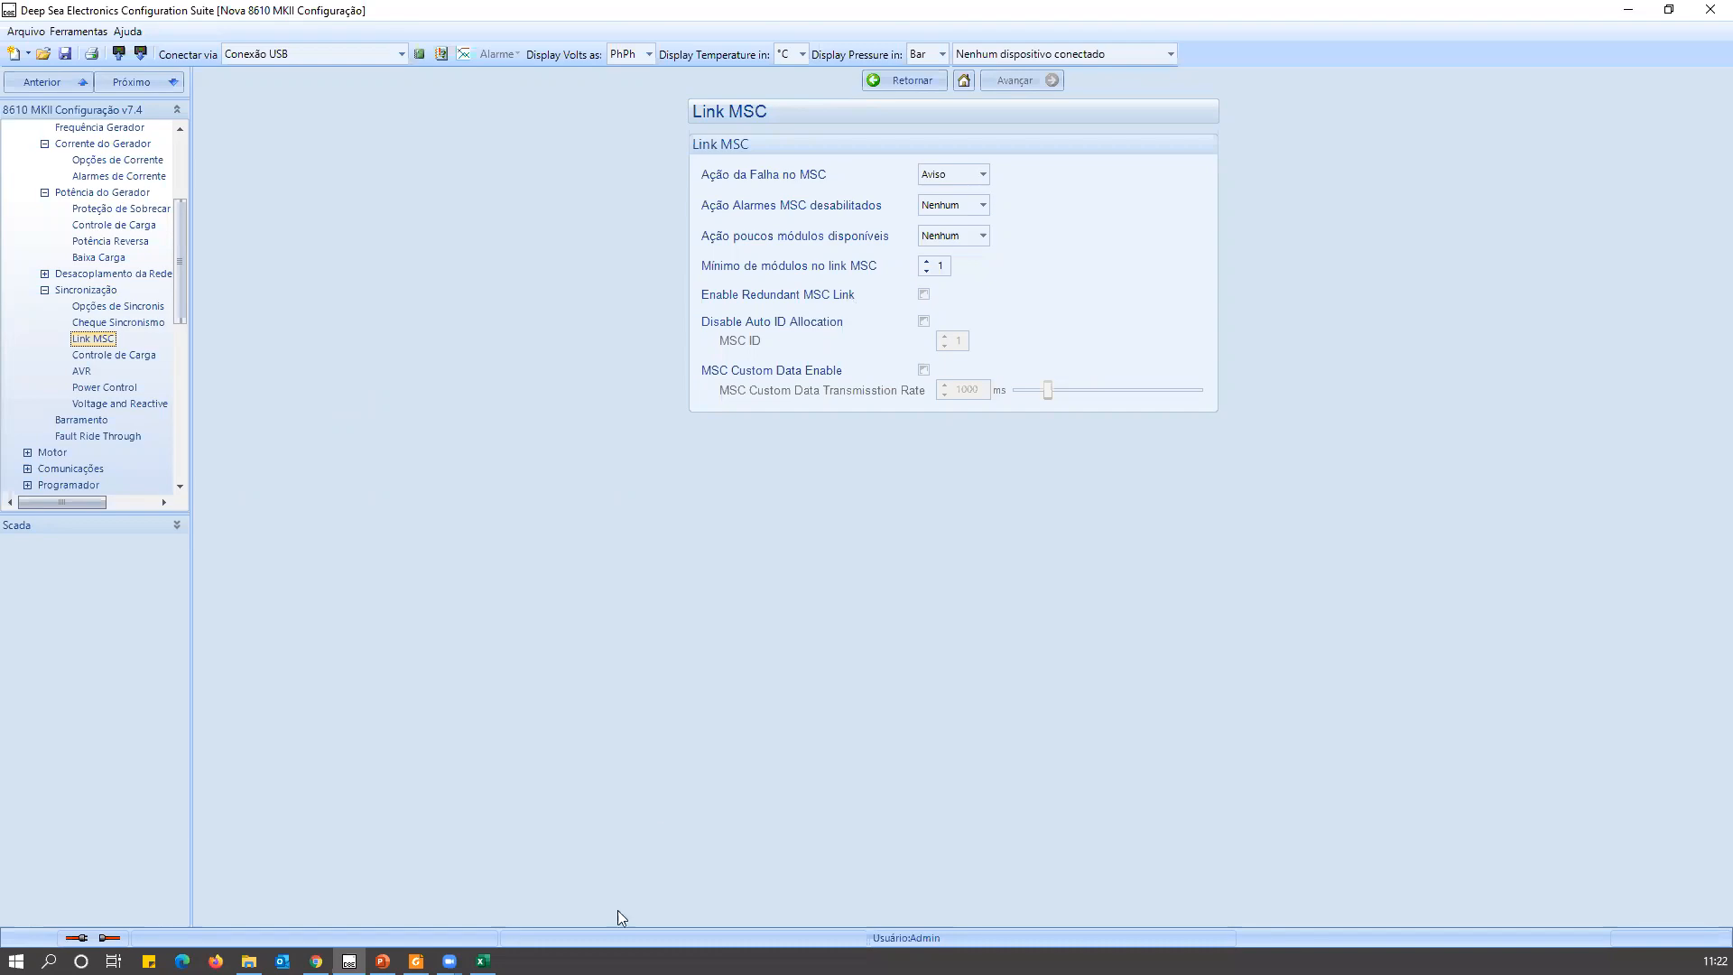
# Switch to the DSE8610 MKII Operator Manual in Foxit Reader, go to page 3 and look through the contents for the typical wiring diagram.
pyautogui.click(416, 961)
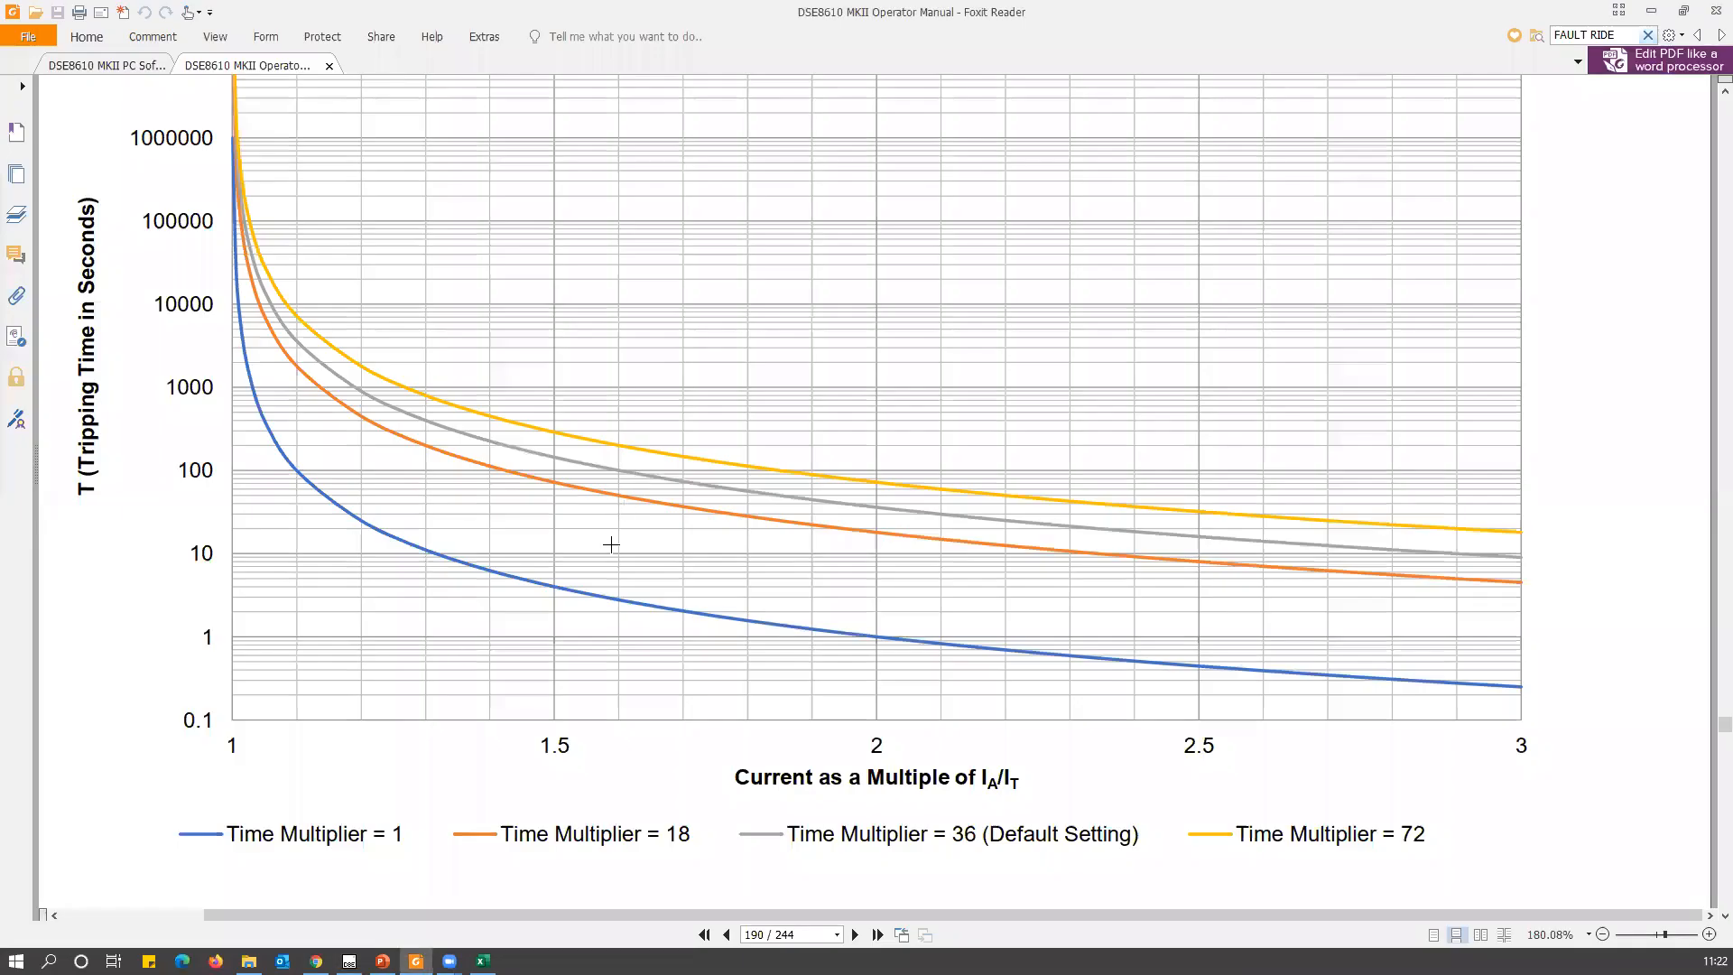
pyautogui.click(764, 933)
pyautogui.write('3')
pyautogui.press('Return')
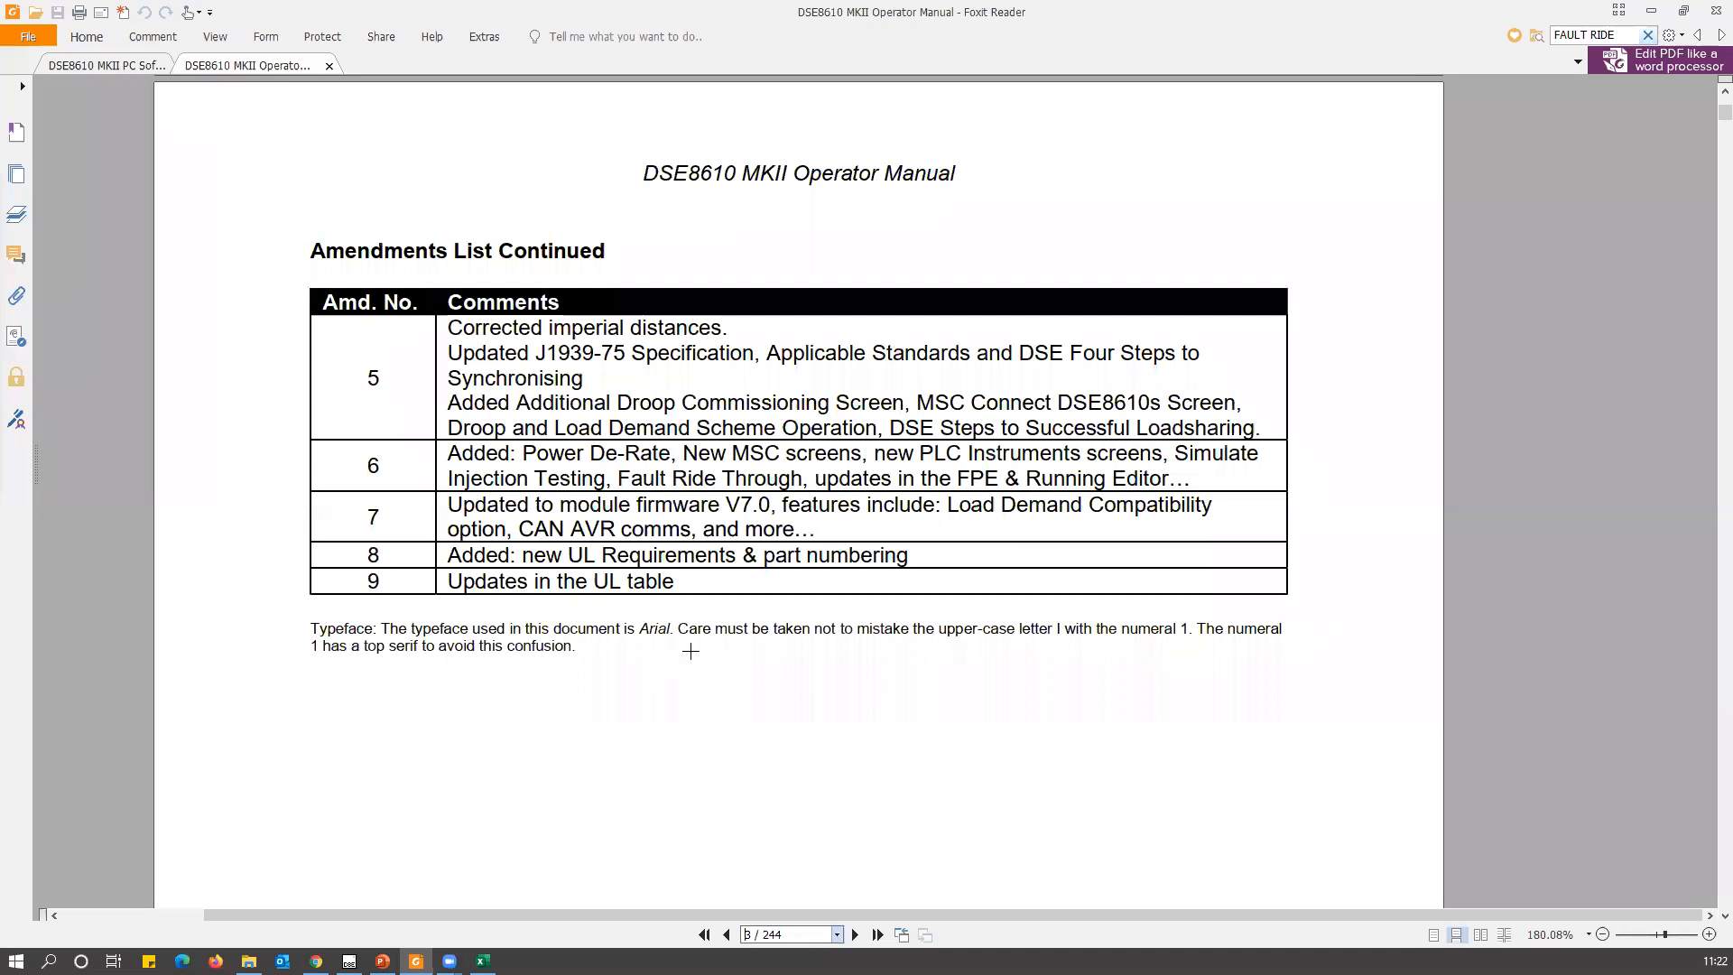
pyautogui.scroll(5, 700, 673)
pyautogui.scroll(-15, 722, 699)
pyautogui.scroll(-4, 730, 705)
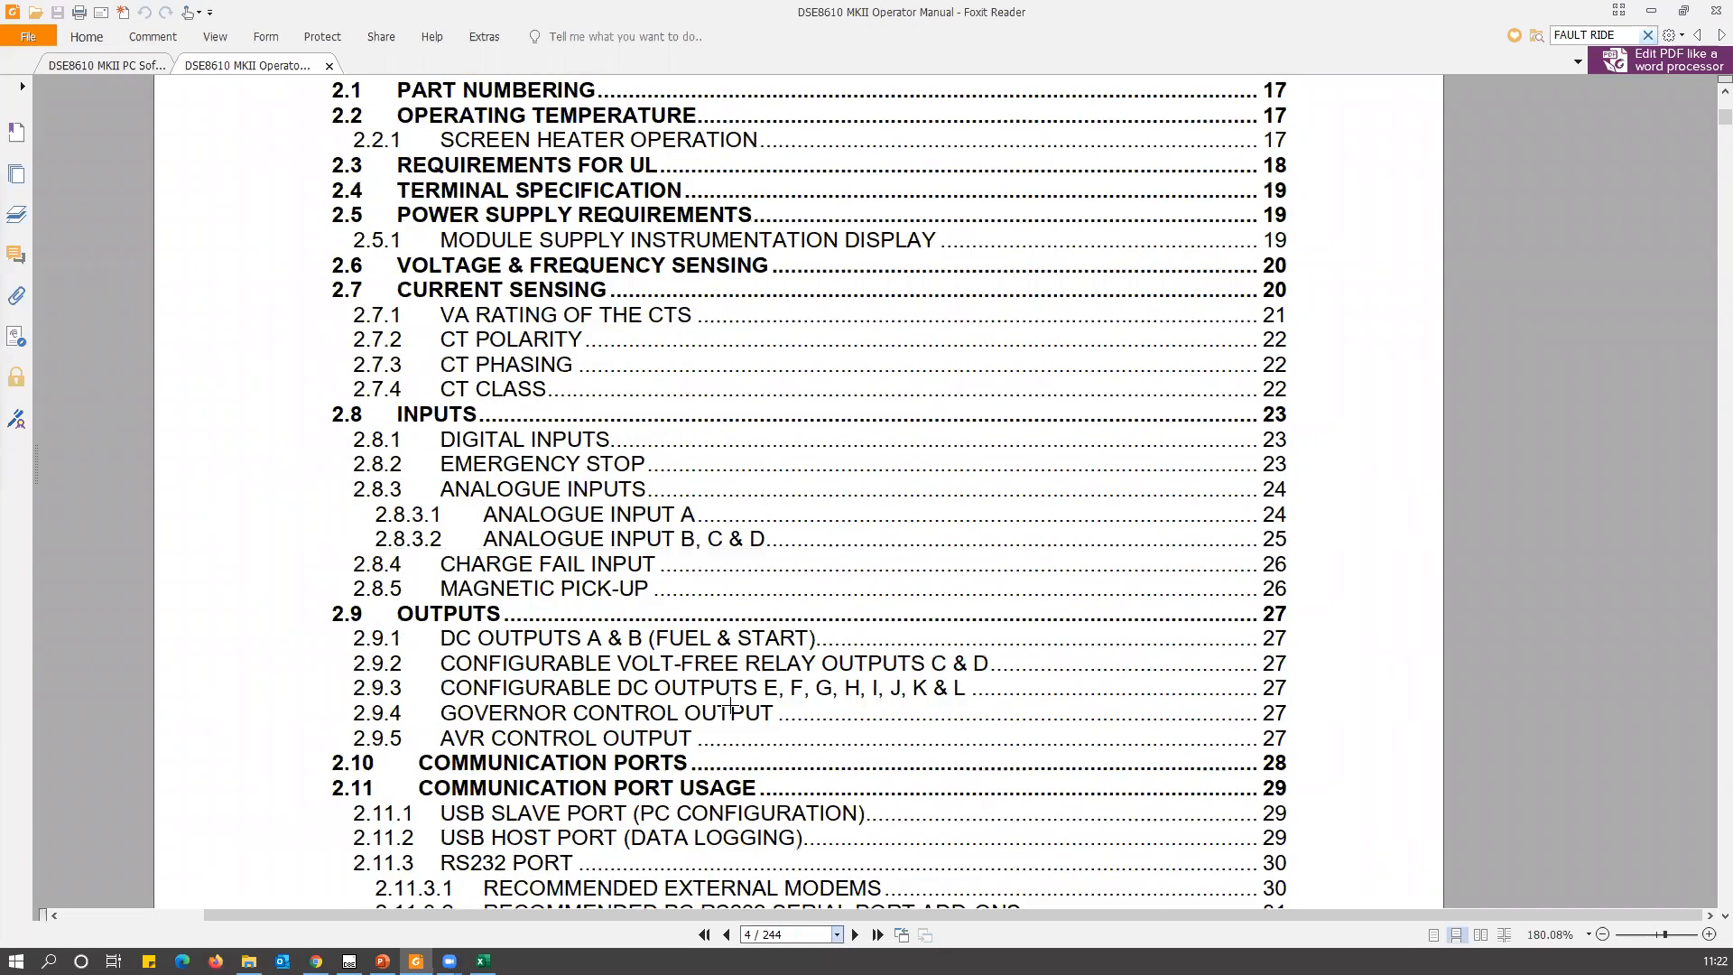
pyautogui.scroll(-15, 735, 708)
pyautogui.scroll(-4, 750, 716)
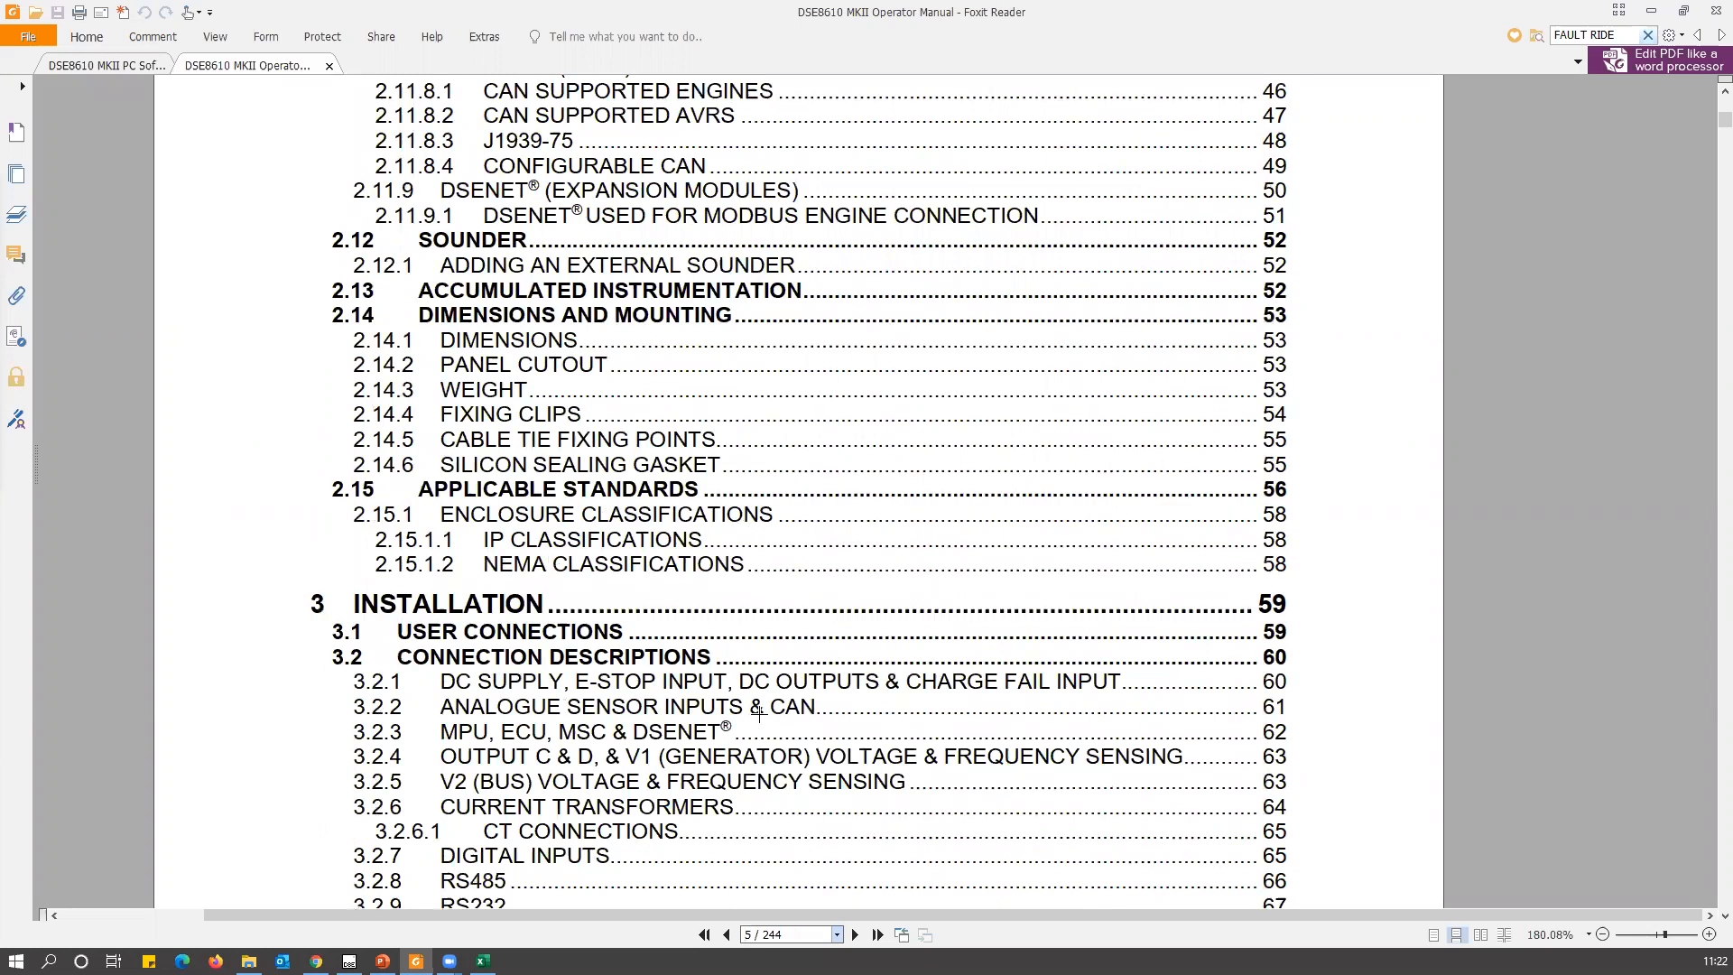
pyautogui.scroll(-8, 757, 712)
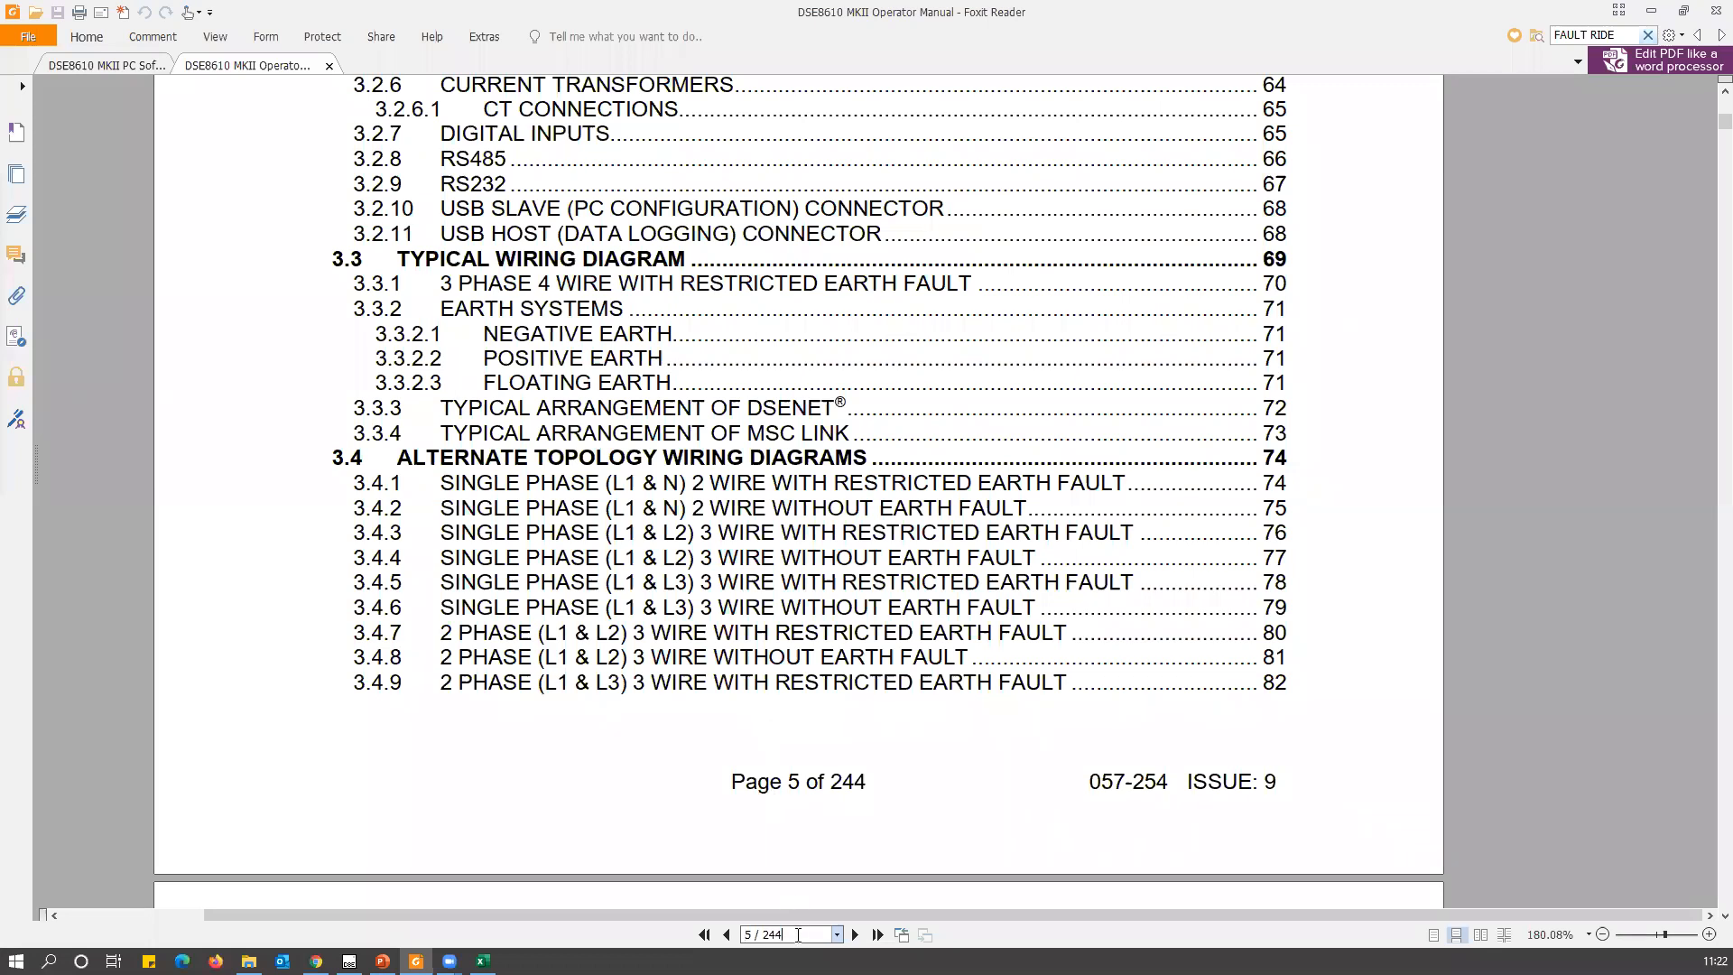
# Go to page 69 of the manual and find the module's wiring diagram on the following page.
pyautogui.click(798, 935)
pyautogui.write('69')
pyautogui.press('Return')
pyautogui.scroll(-5, 977, 781)
pyautogui.scroll(-10, 978, 781)
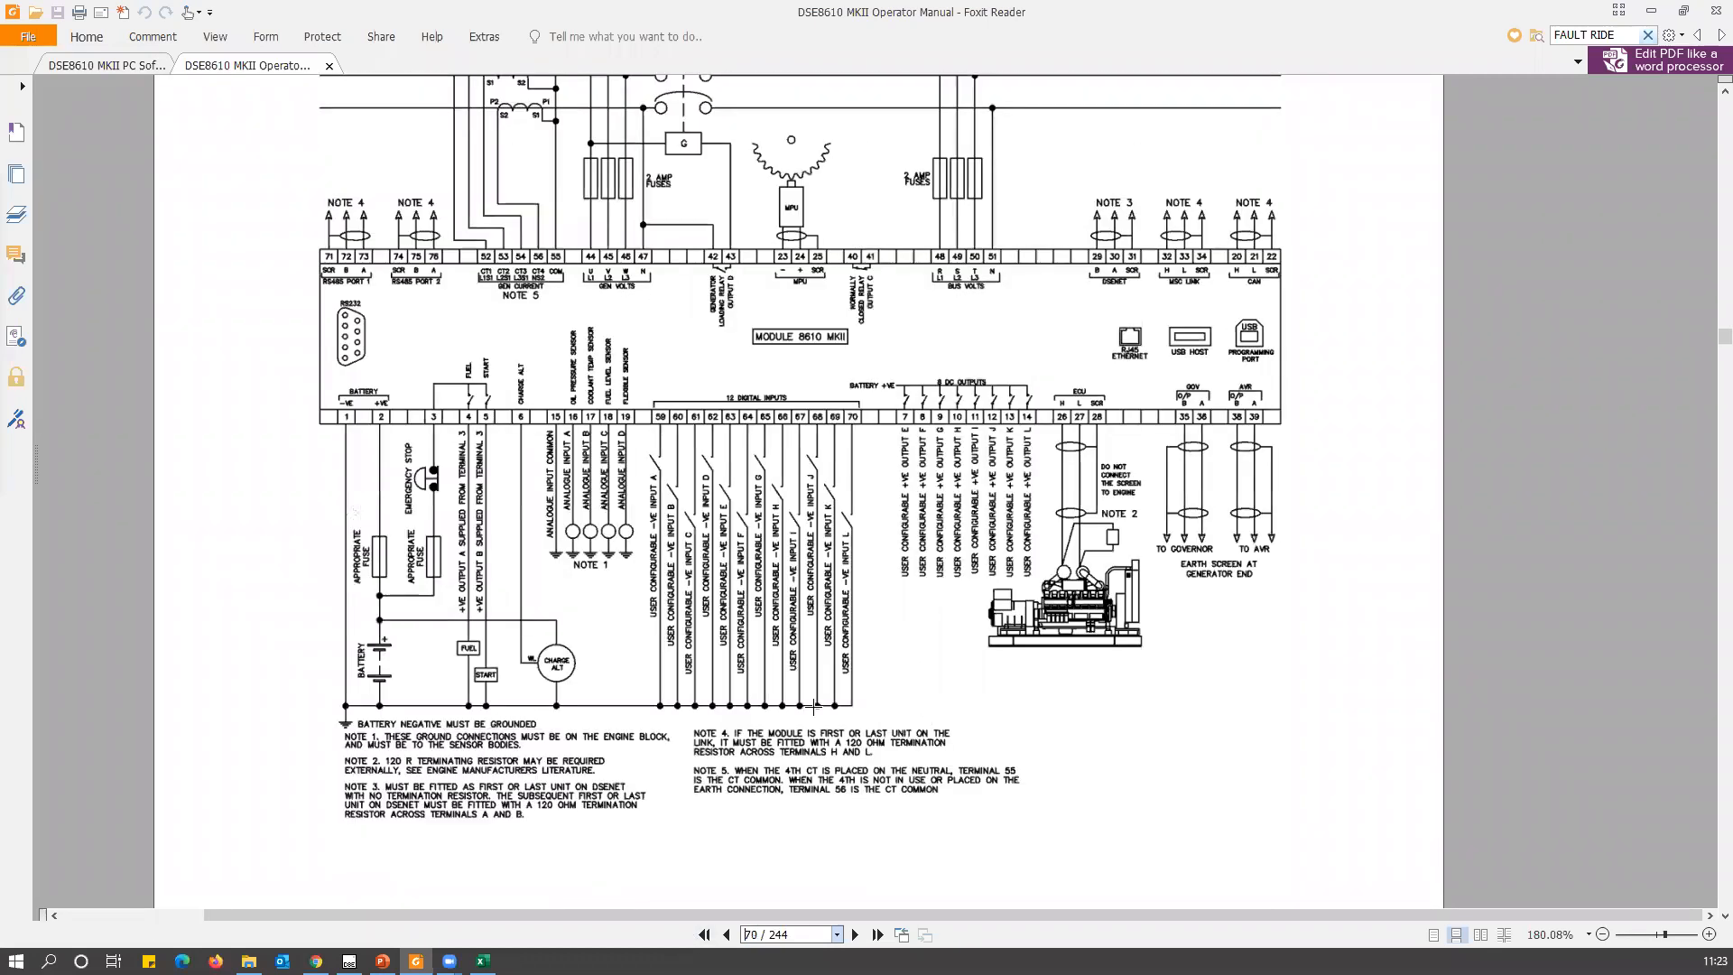
# Enlarge the wiring diagram to 400% and temporarily highlight the MSC Link terminals 32, 33 and 34.
pyautogui.scroll(3, 778, 569)
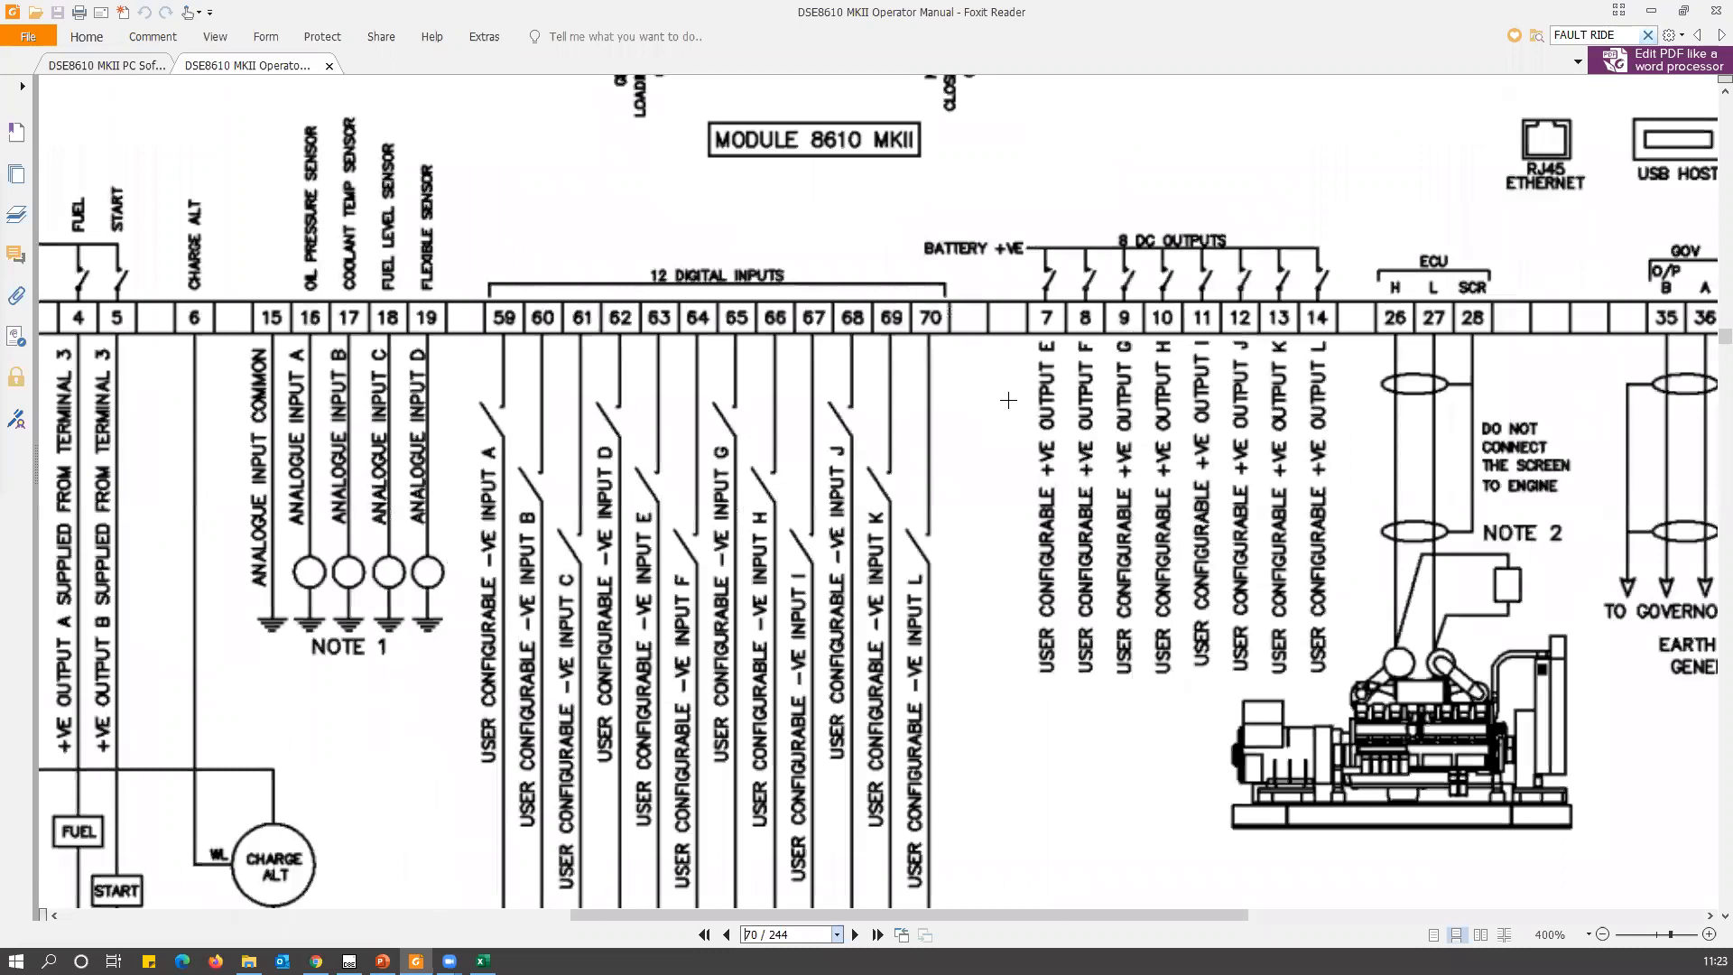
pyautogui.moveTo(1036, 915); pyautogui.dragTo(1185, 915)
pyautogui.scroll(5, 1006, 639)
pyautogui.scroll(2, 1006, 639)
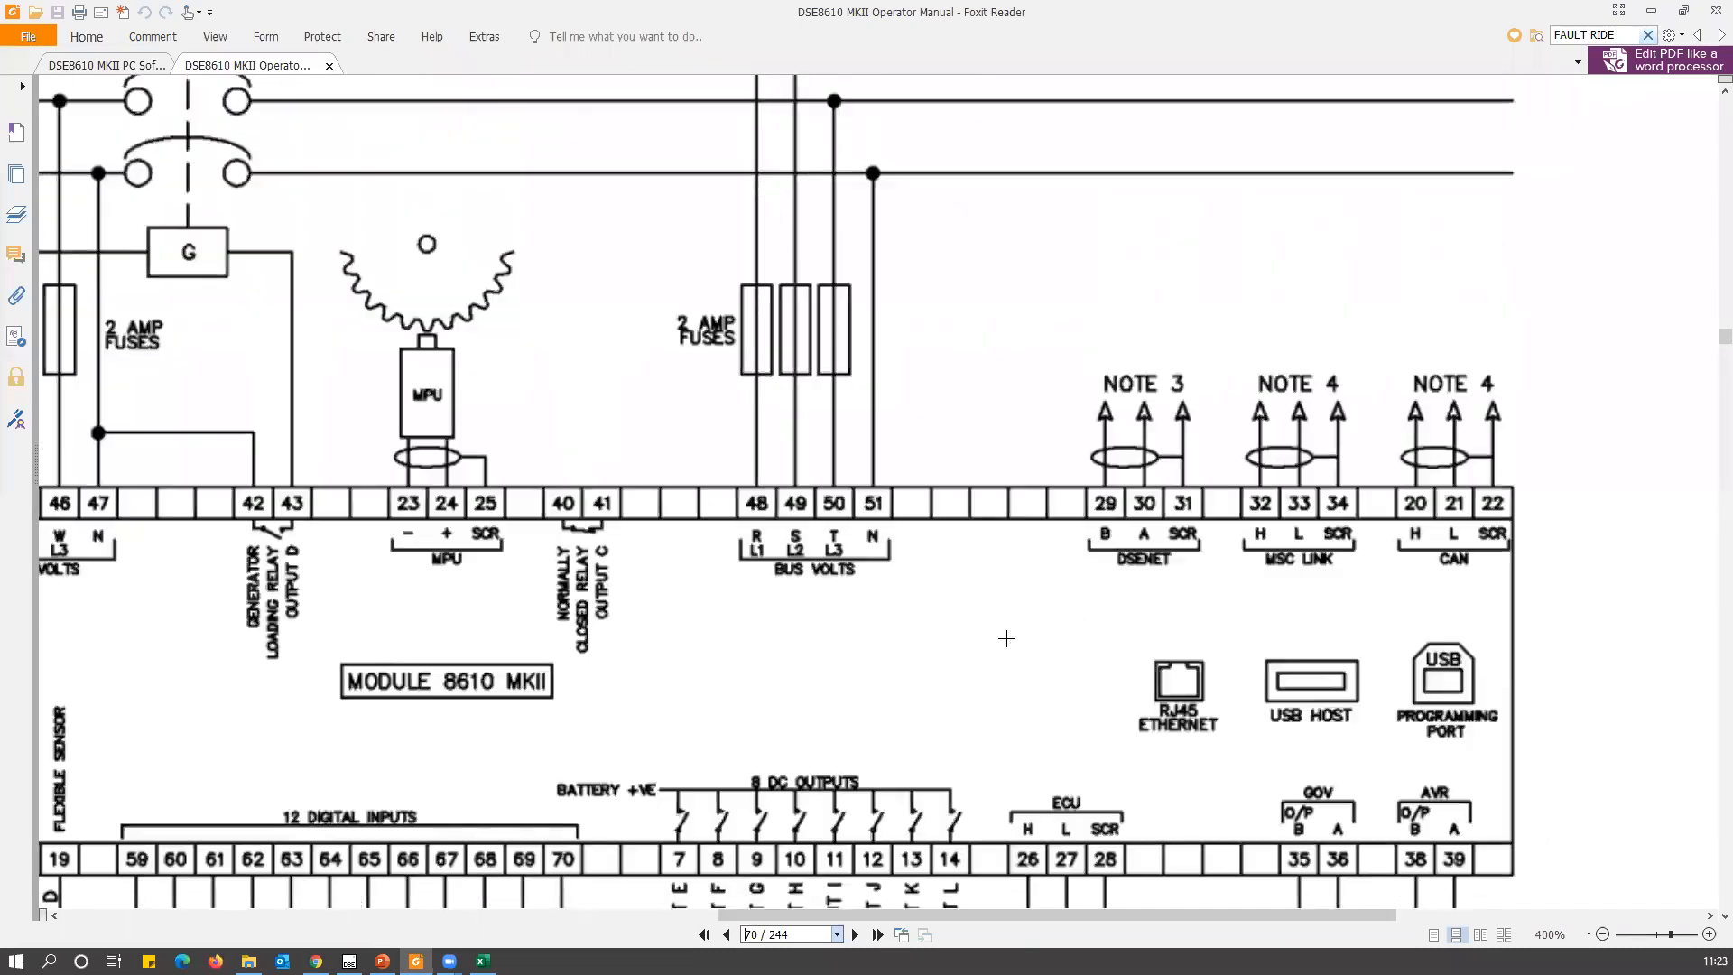
pyautogui.moveTo(1200, 350); pyautogui.dragTo(1362, 586)
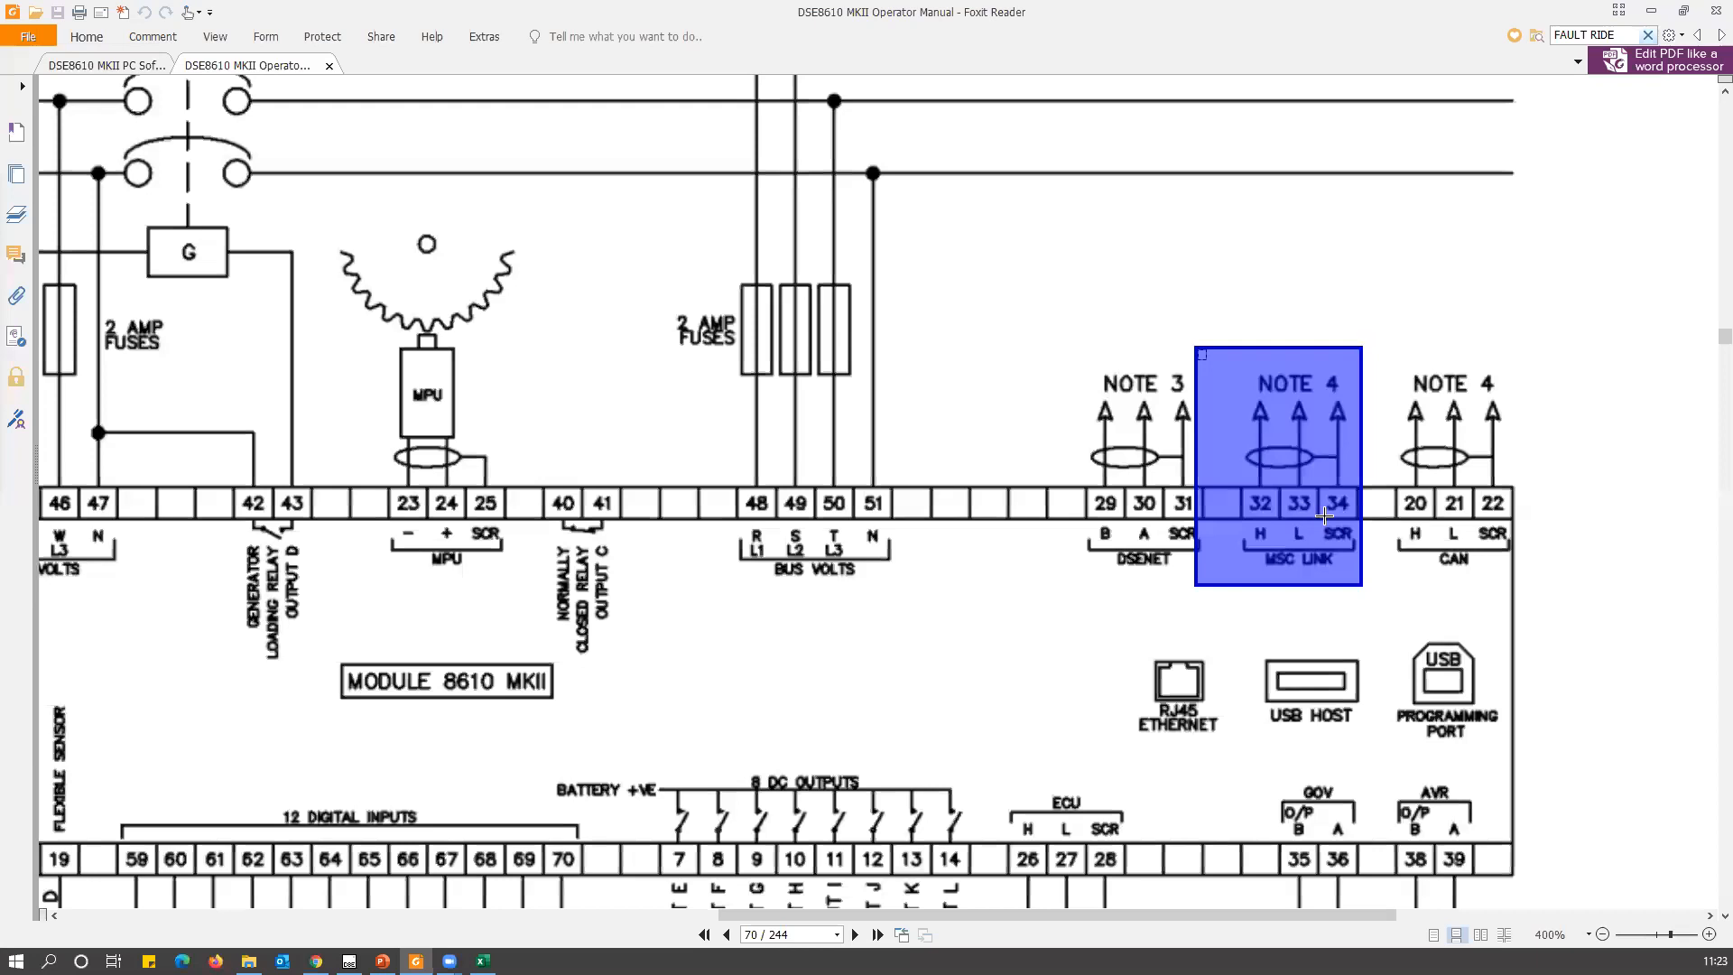
pyautogui.click(1324, 515)
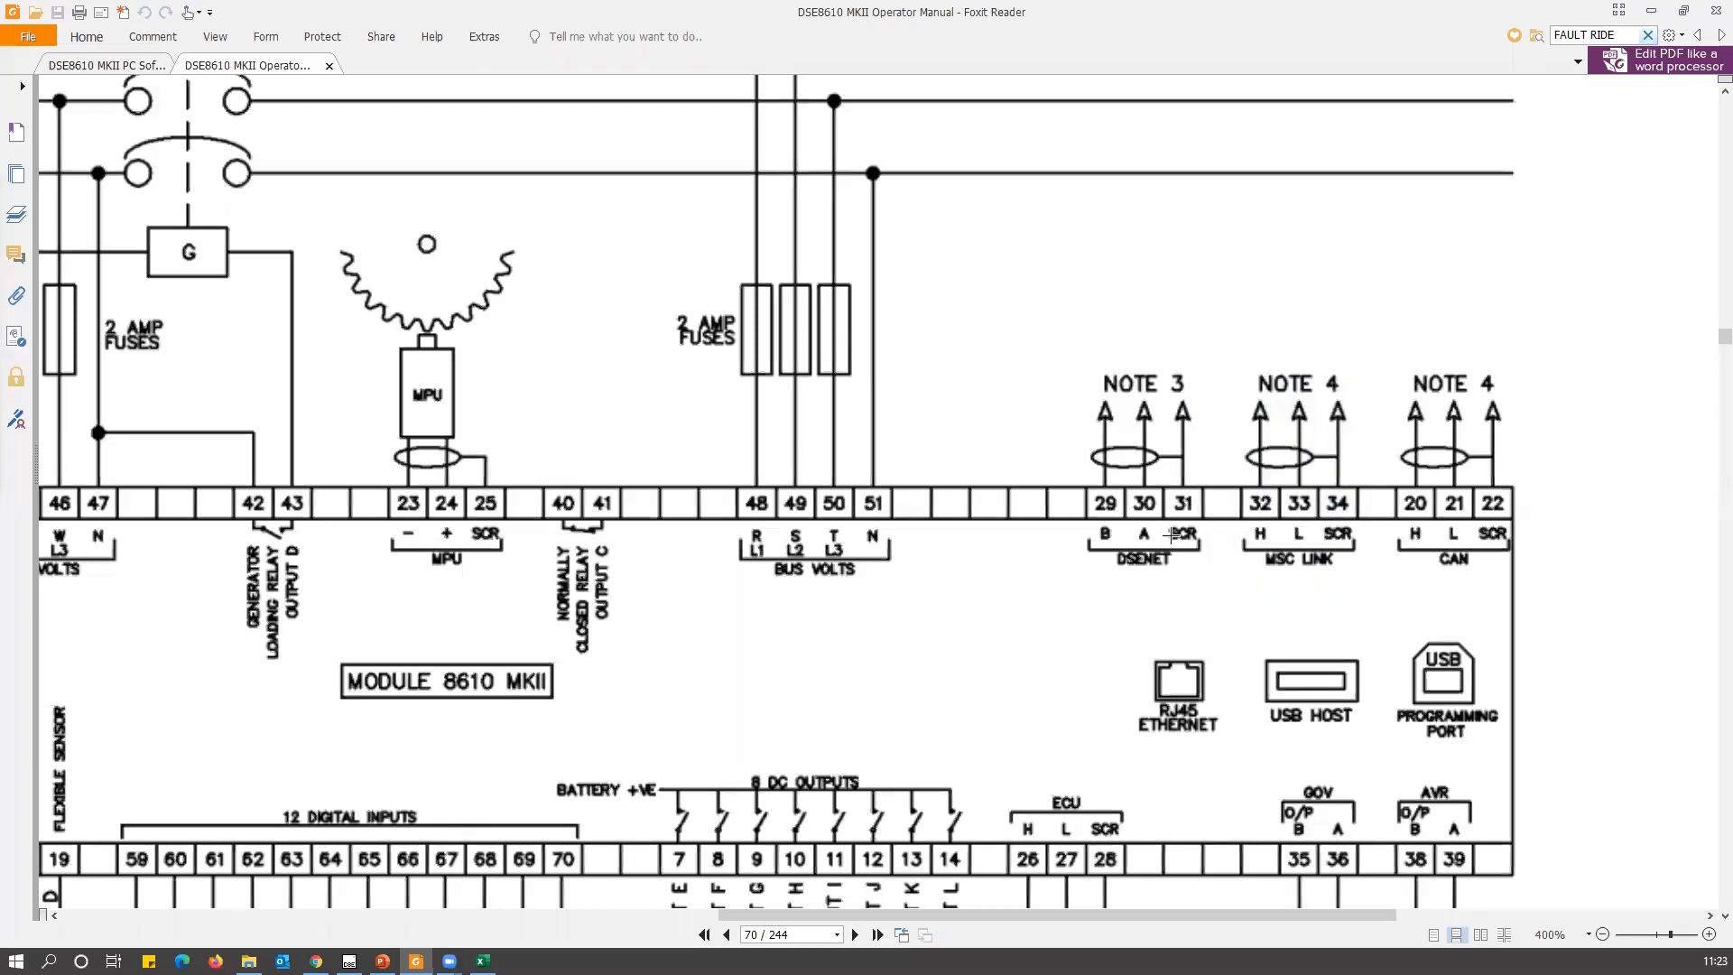
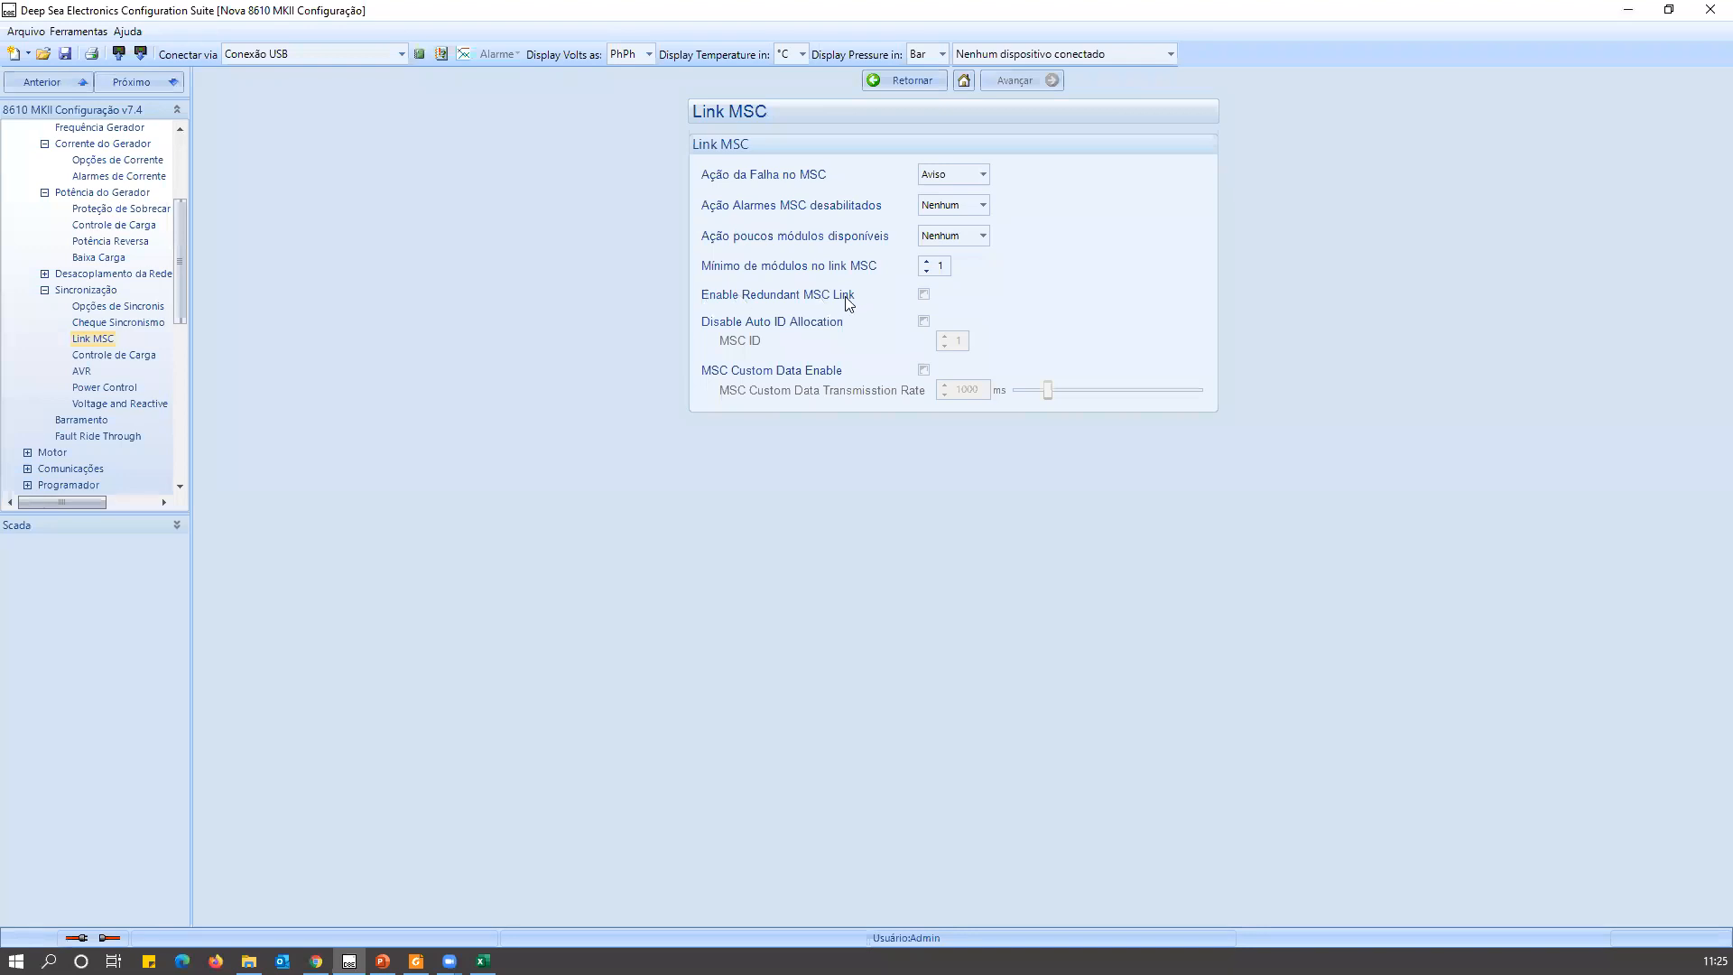
# Enable Redundant MSC Link, and temporarily highlight CAN terminals 20, 21 and 22 on the wiring diagram of the operator manual in Foxit Reader.
pyautogui.click(924, 294)
pyautogui.click(415, 962)
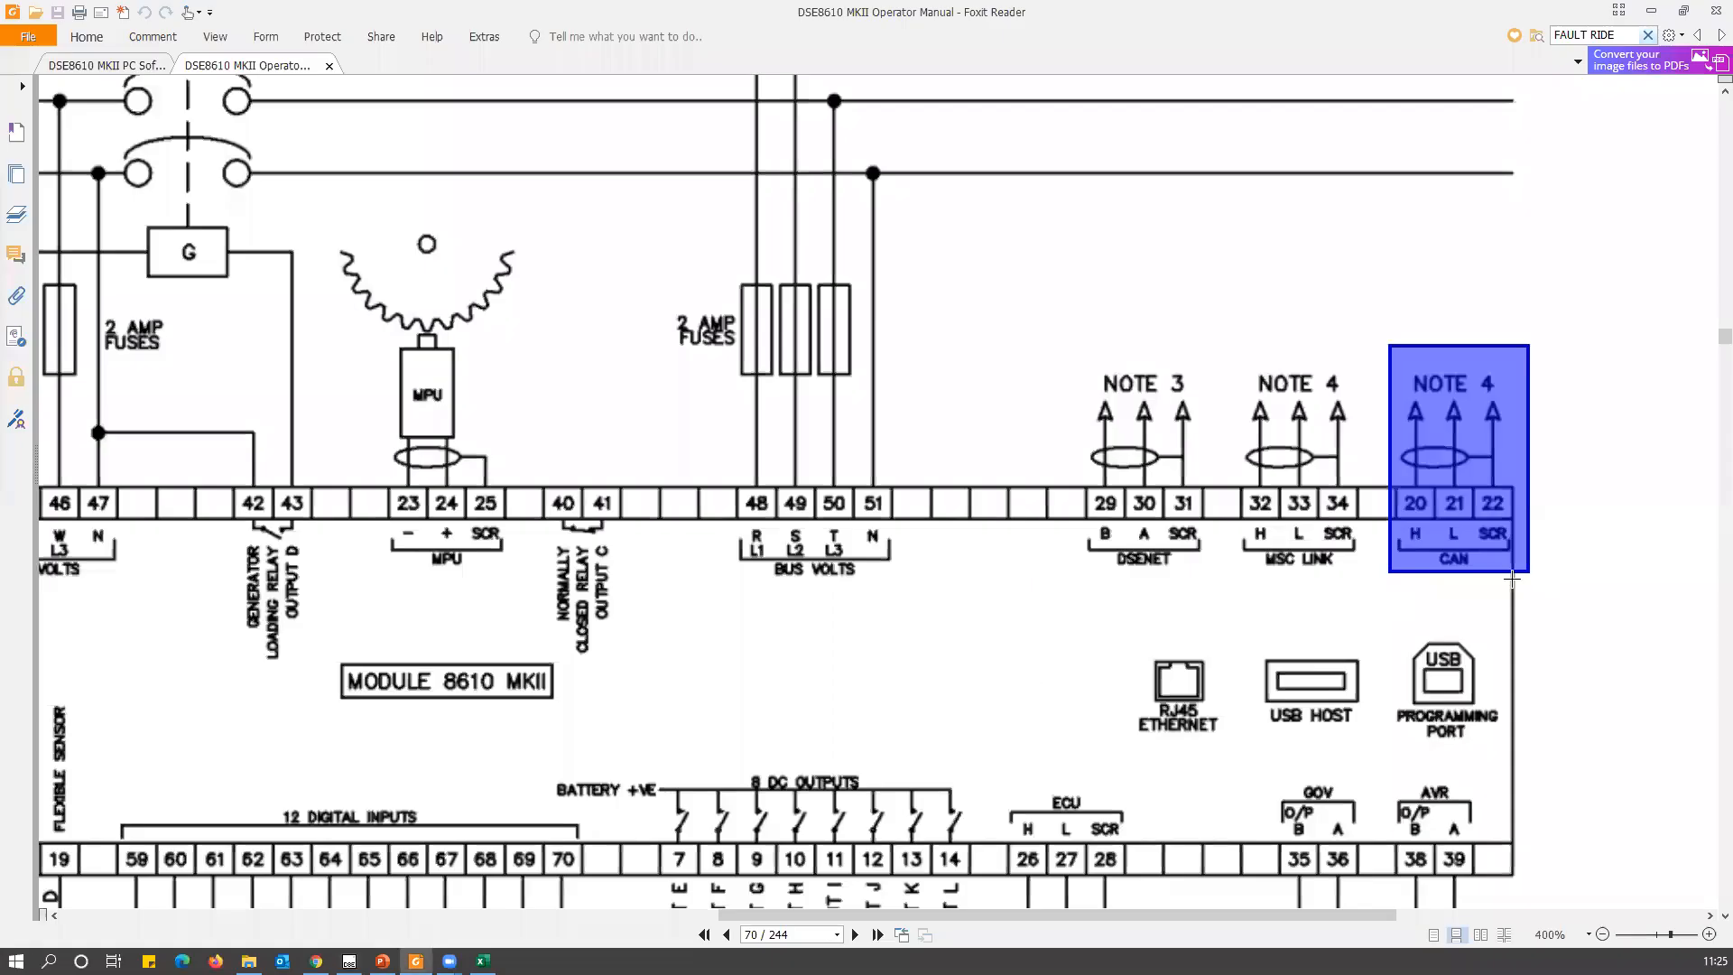
pyautogui.click(1425, 550)
pyautogui.moveTo(1444, 571); pyautogui.dragTo(1499, 546)
pyautogui.click(1498, 600)
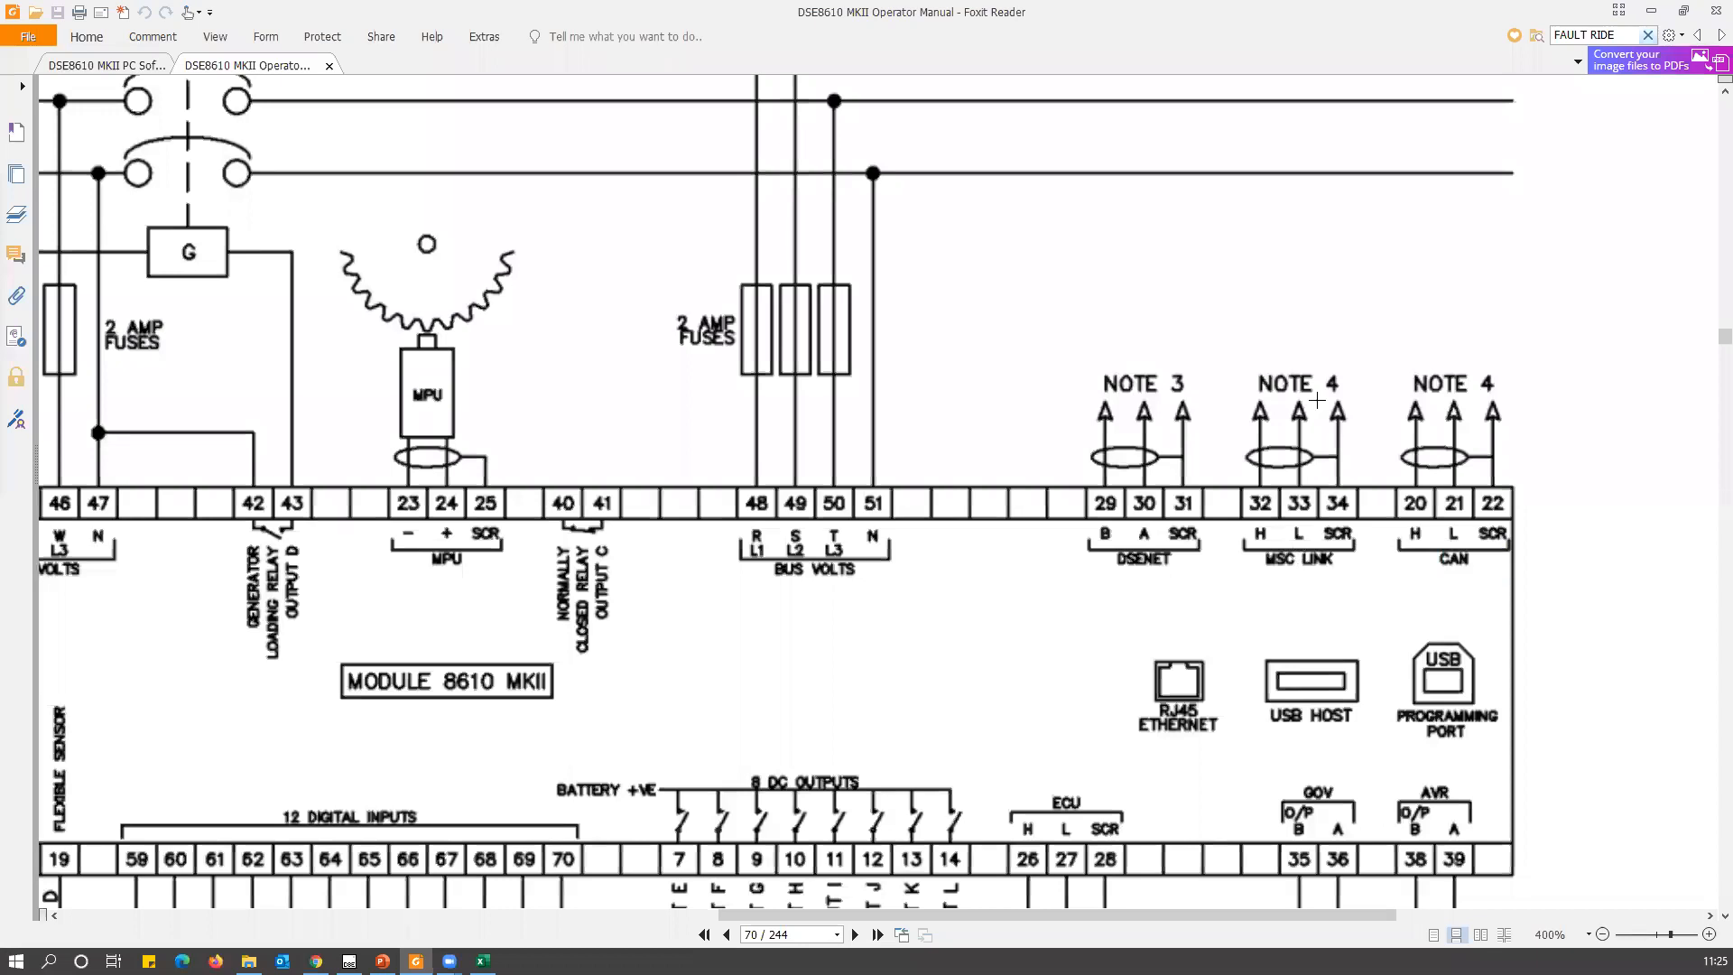
pyautogui.moveTo(1241, 348); pyautogui.dragTo(1536, 365)
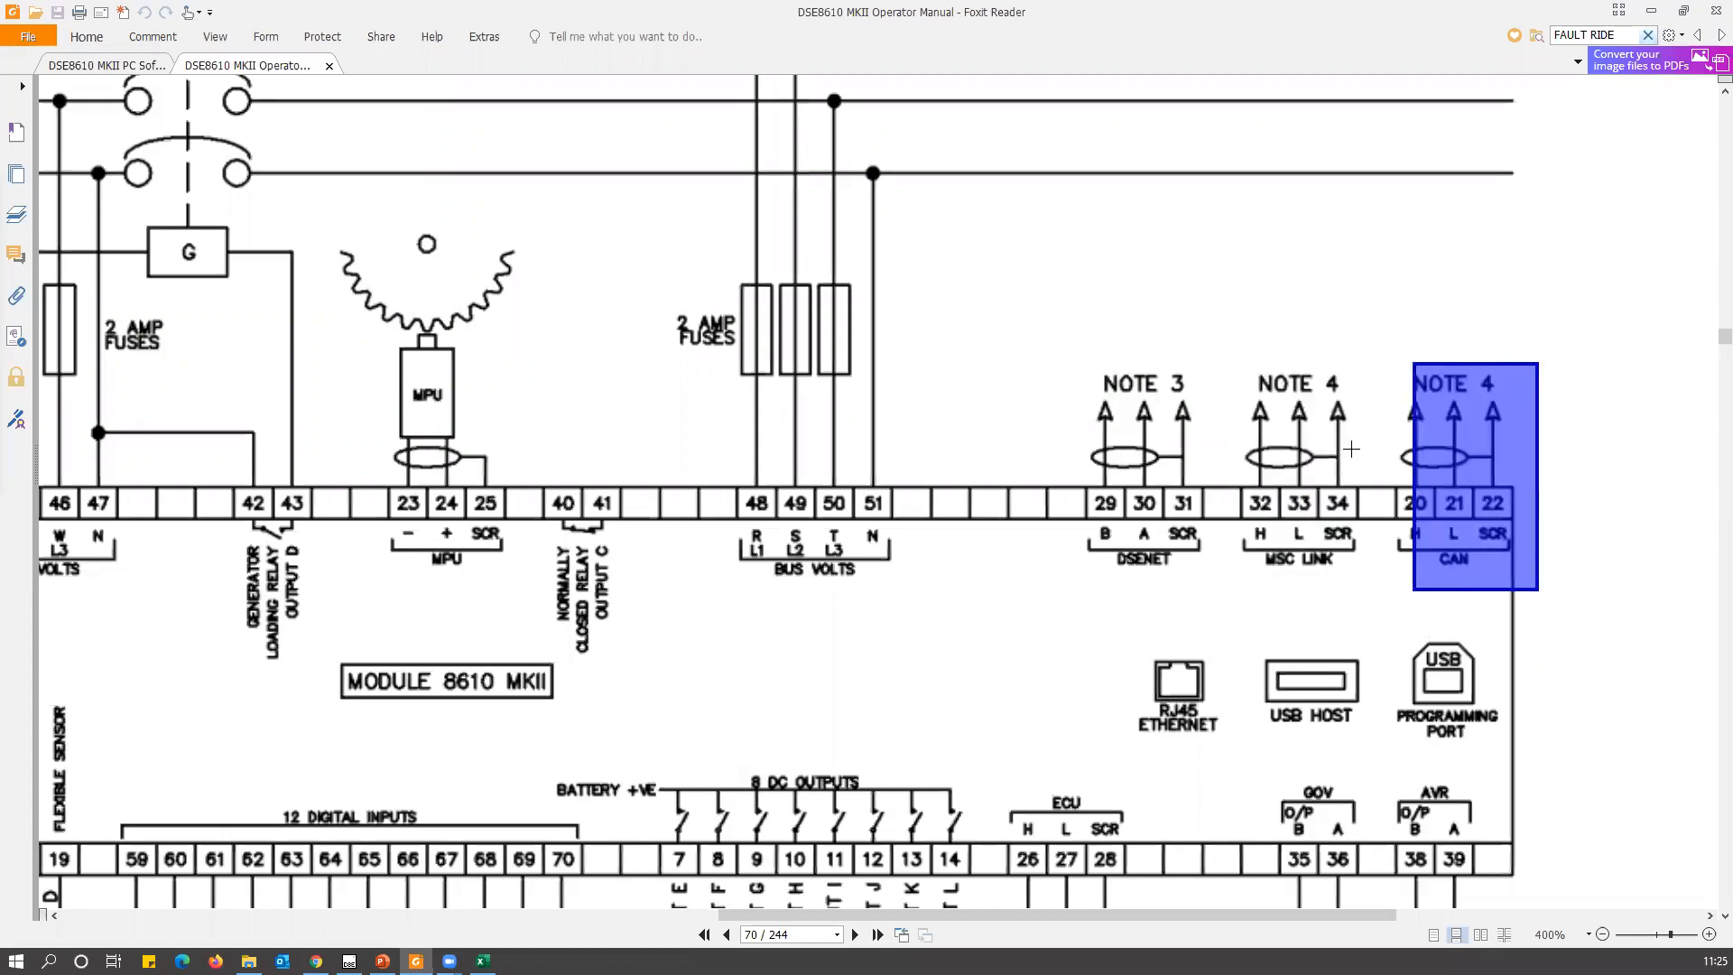
pyautogui.click(1351, 449)
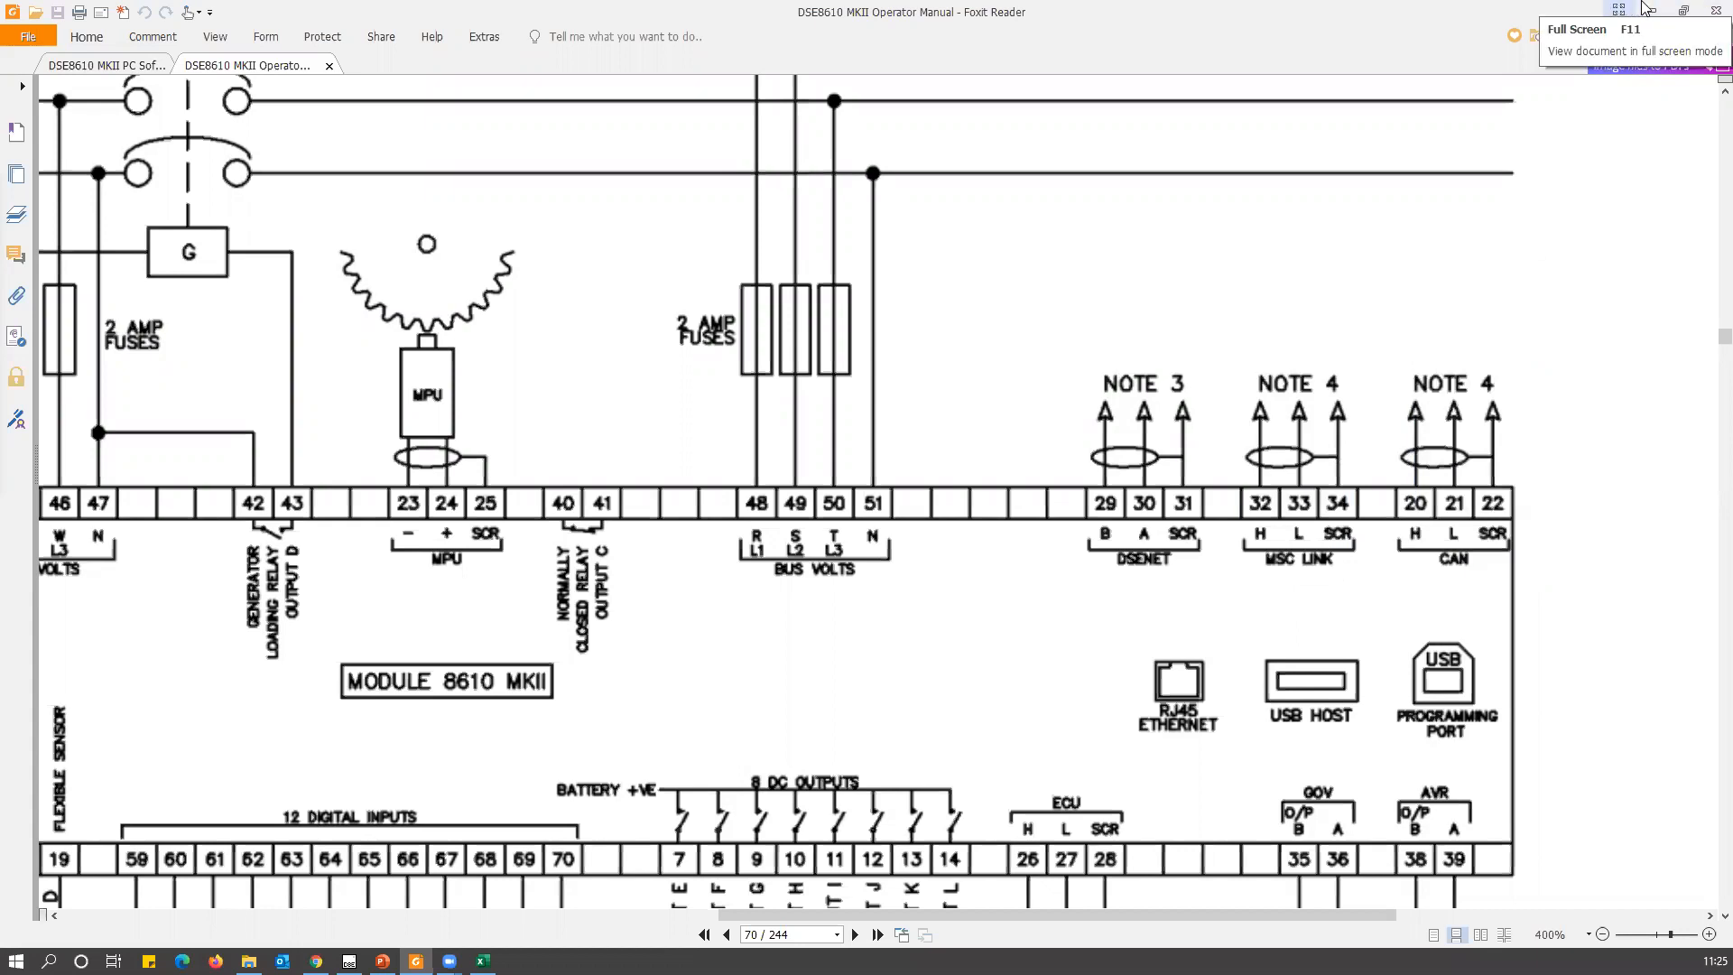
pyautogui.click(1650, 10)
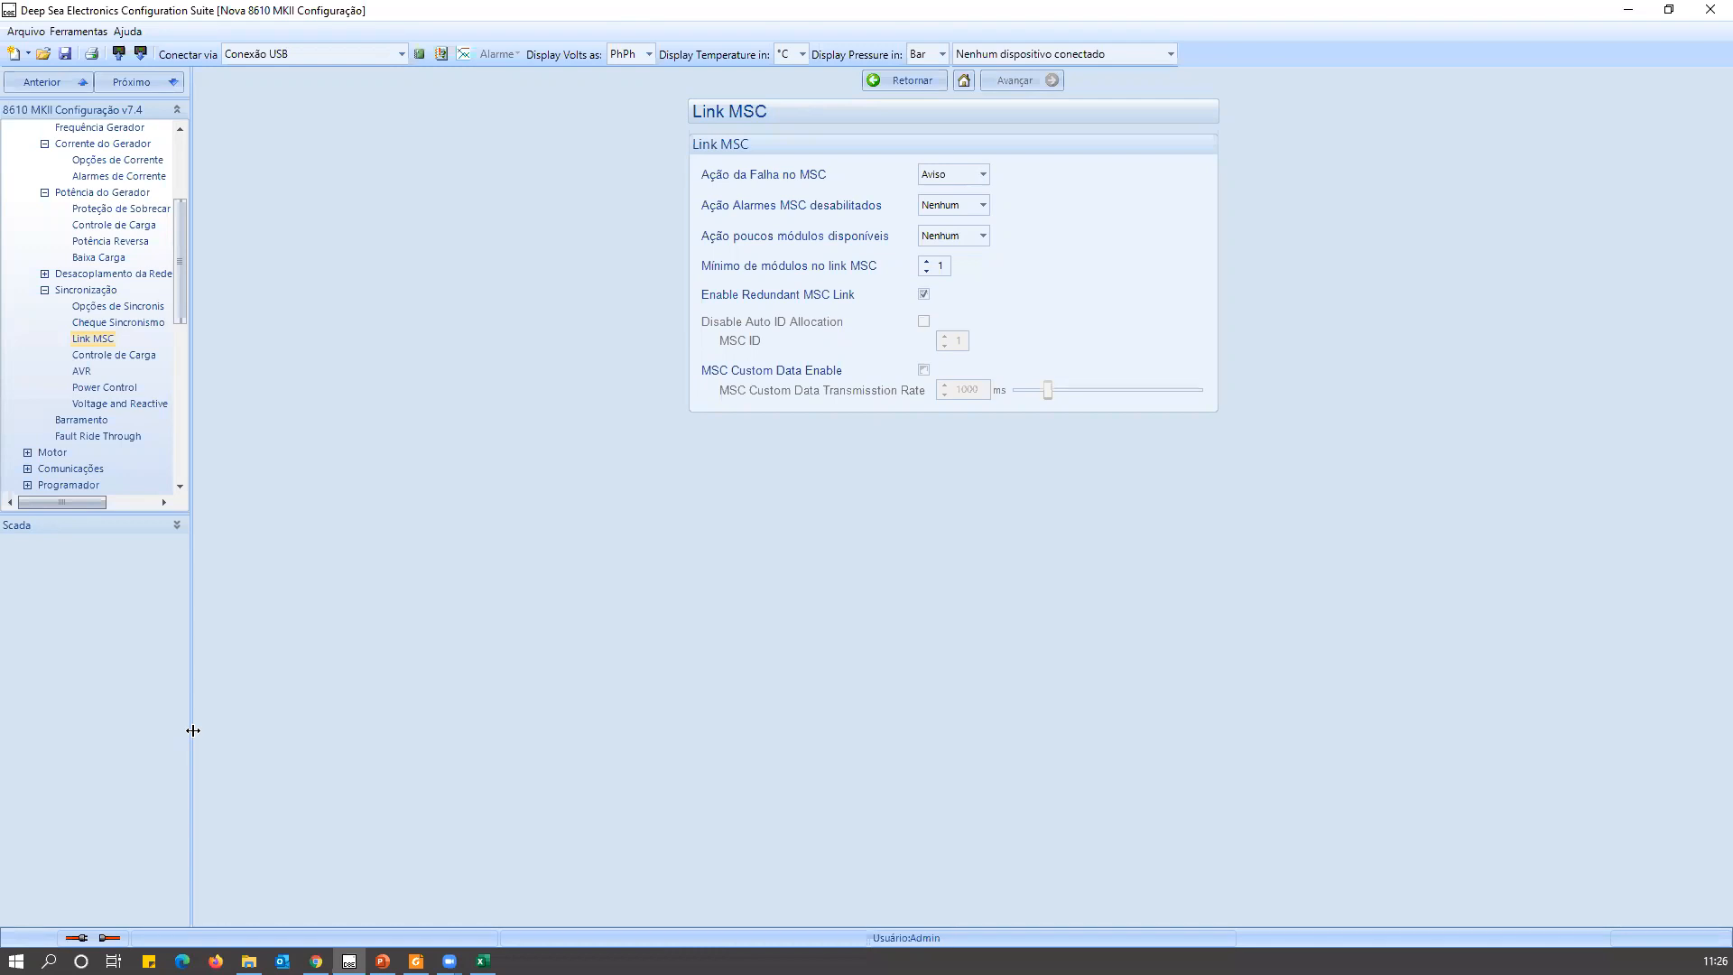
# Switch to the PowerPoint slide on DSE CONFIG SUITE to review its topics, and return to the Link MSC settings in Configuration Suite.
pyautogui.click(382, 962)
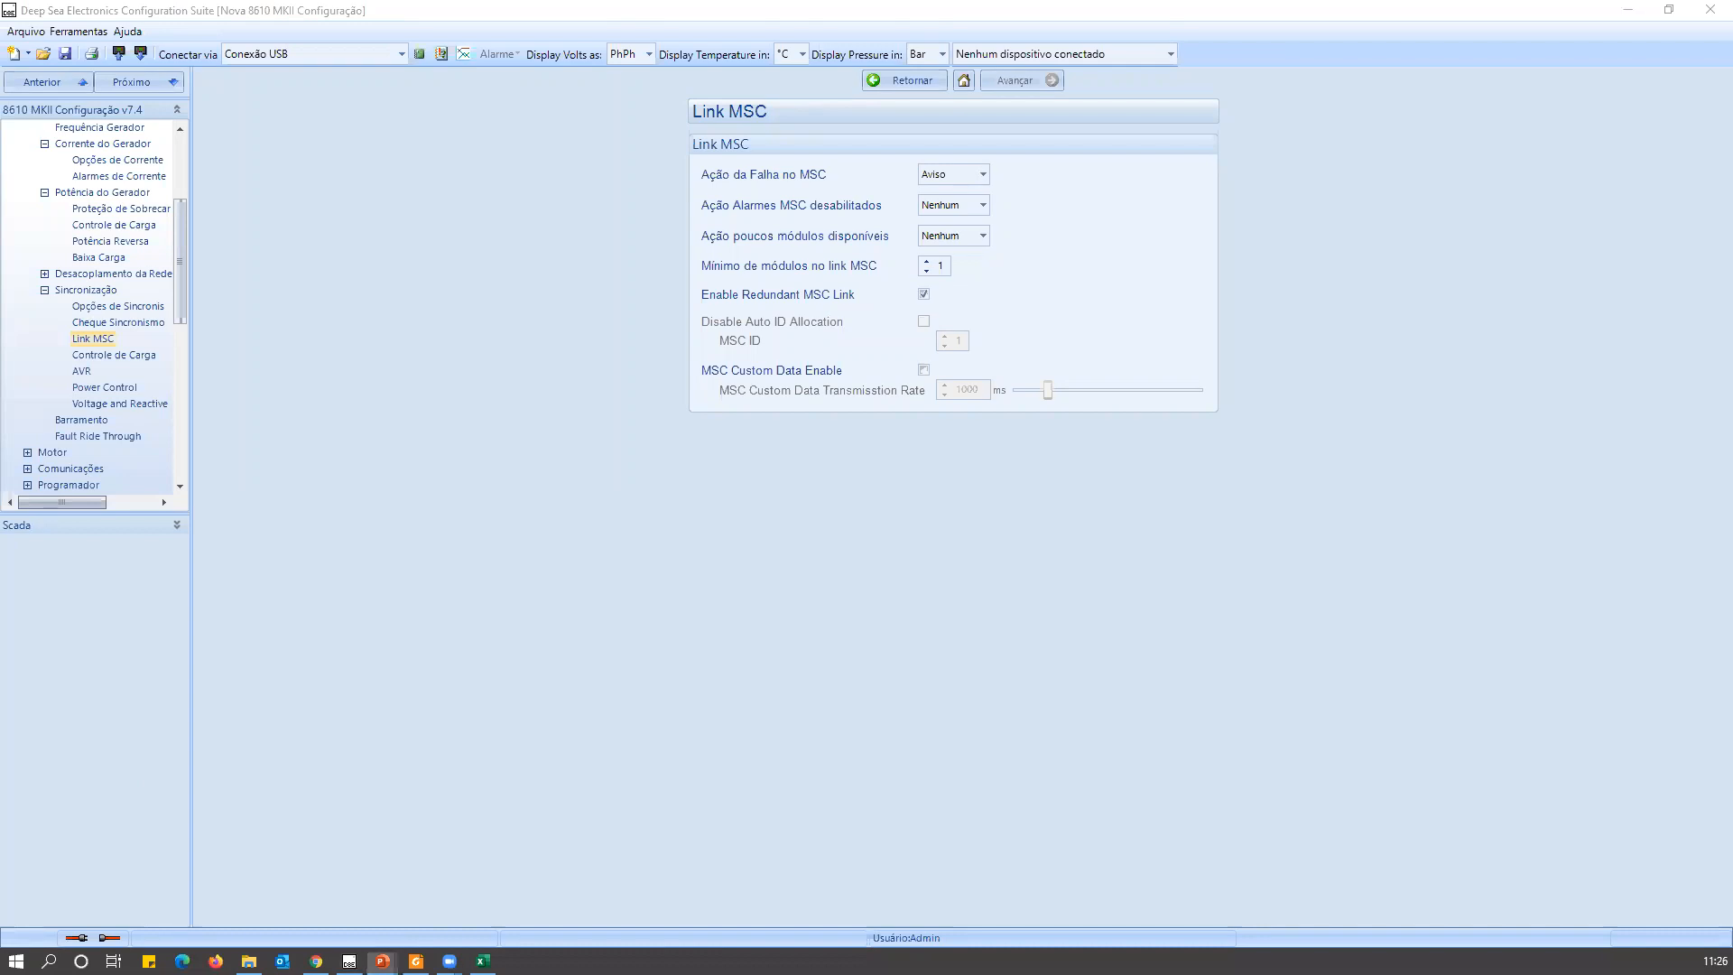
pyautogui.click(383, 961)
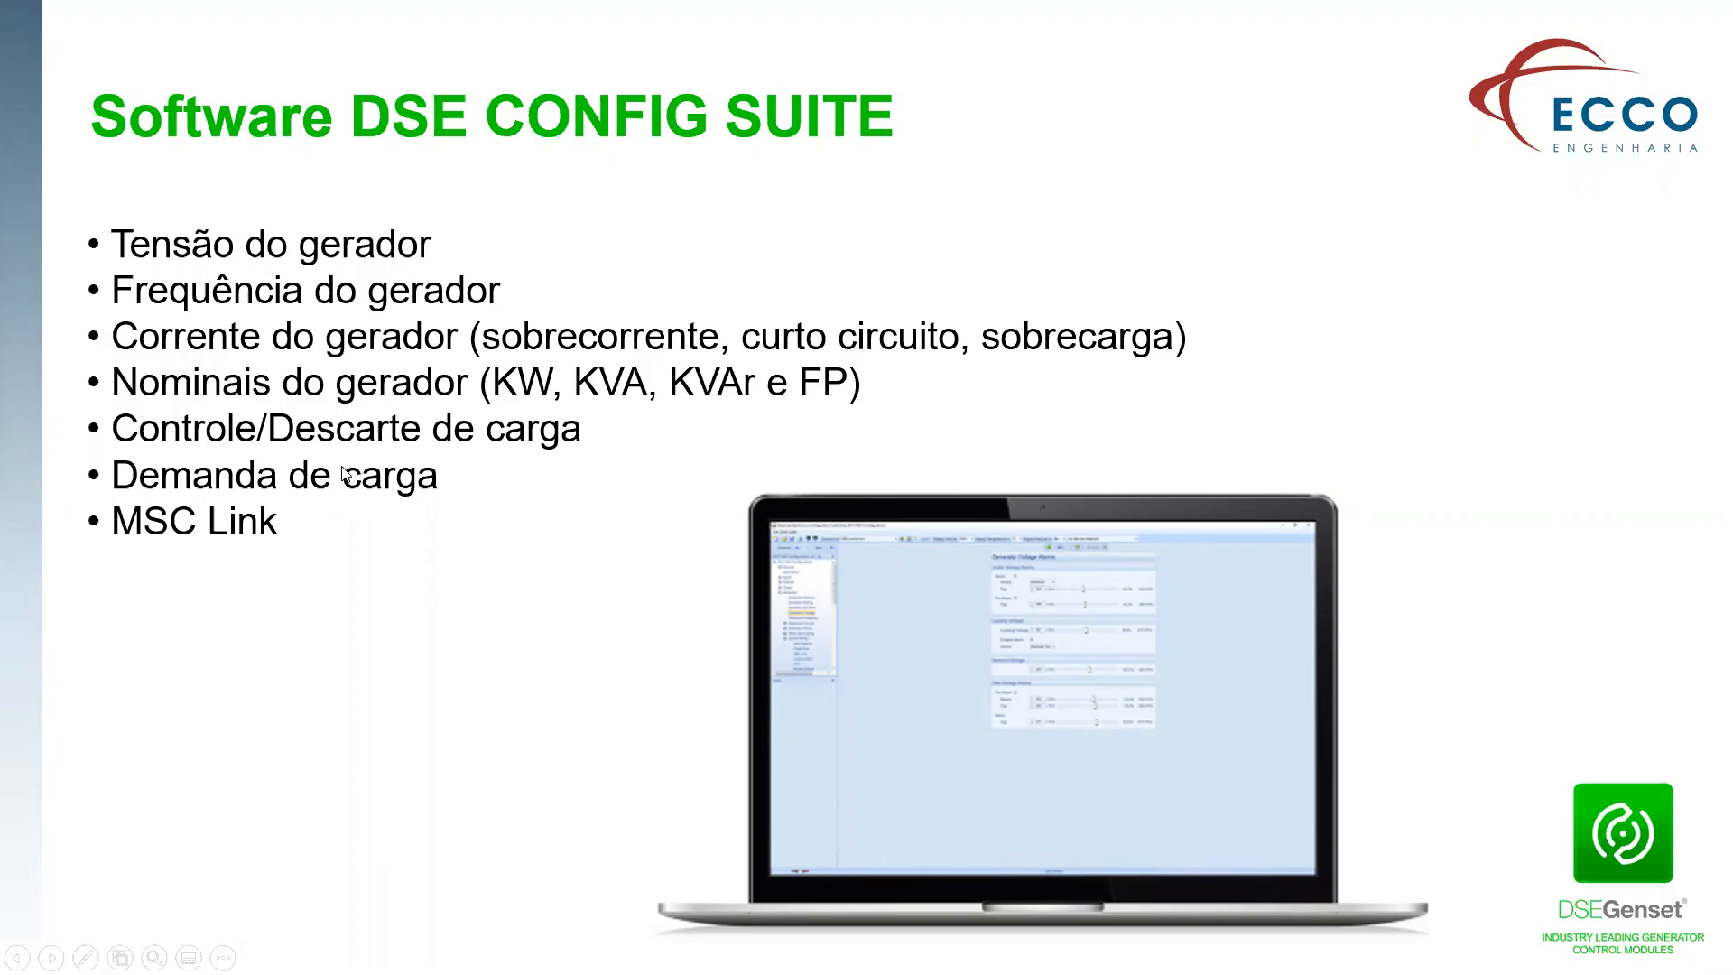
pyautogui.hotkey('alt', 'Tab')
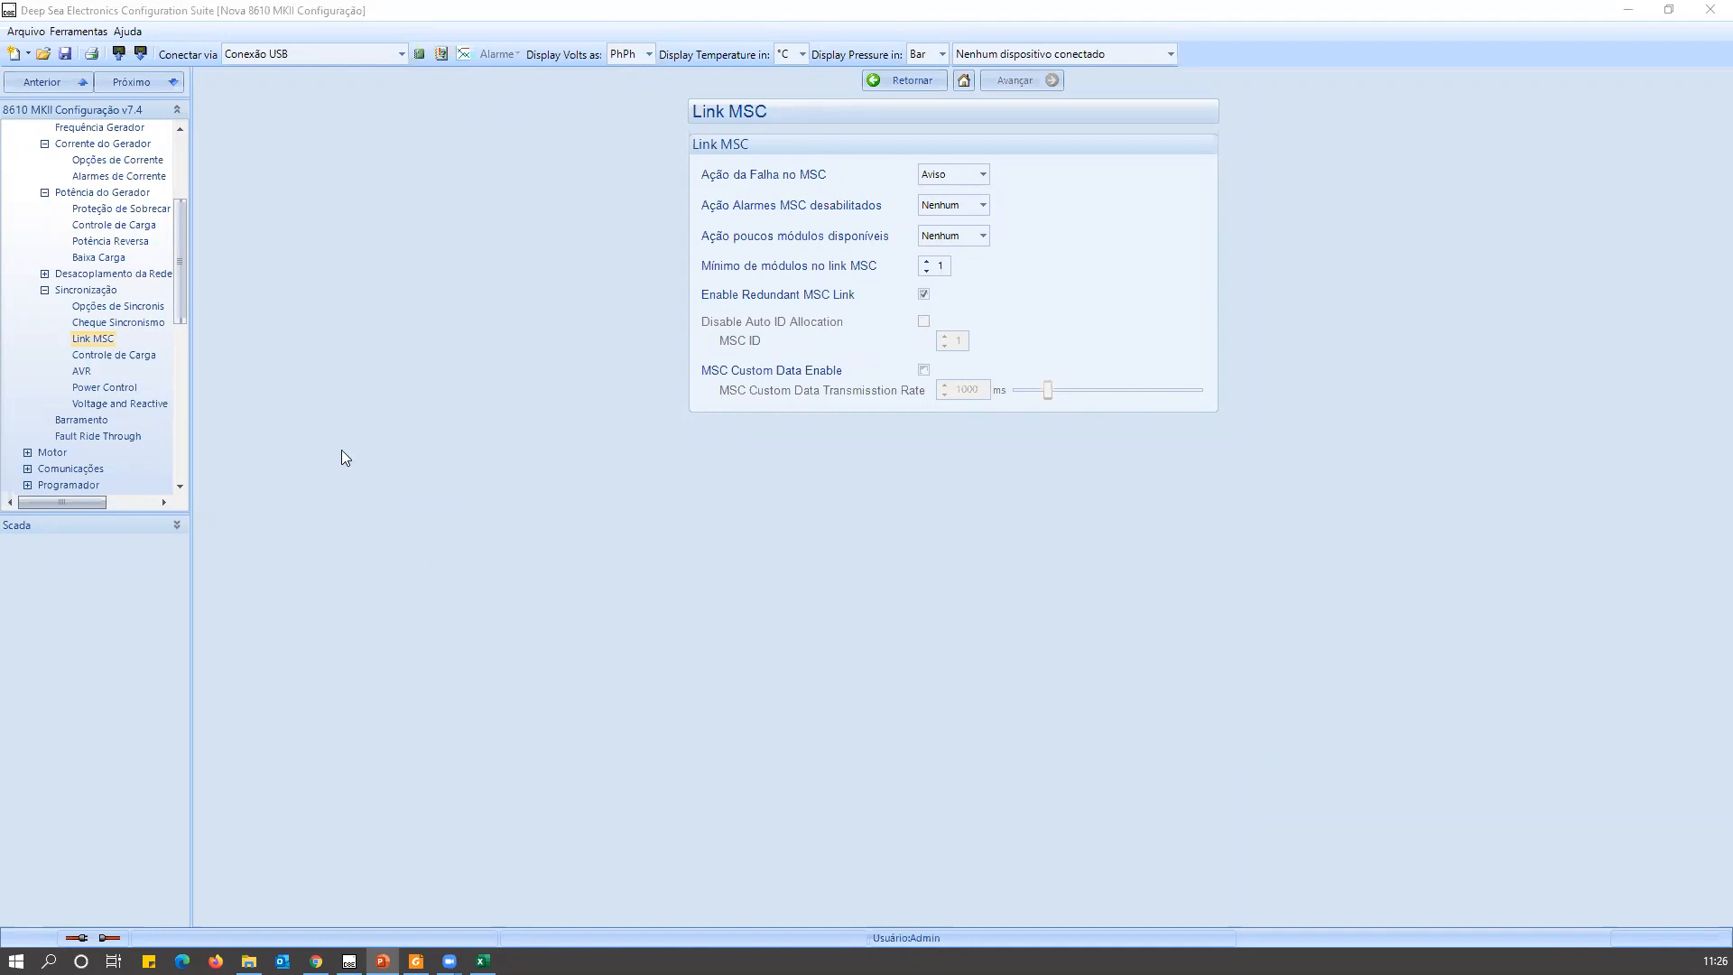
# Open the Controle de Carga page under Sincronização and look through its load control and load demand settings.
pyautogui.moveTo(182, 307); pyautogui.dragTo(182, 326)
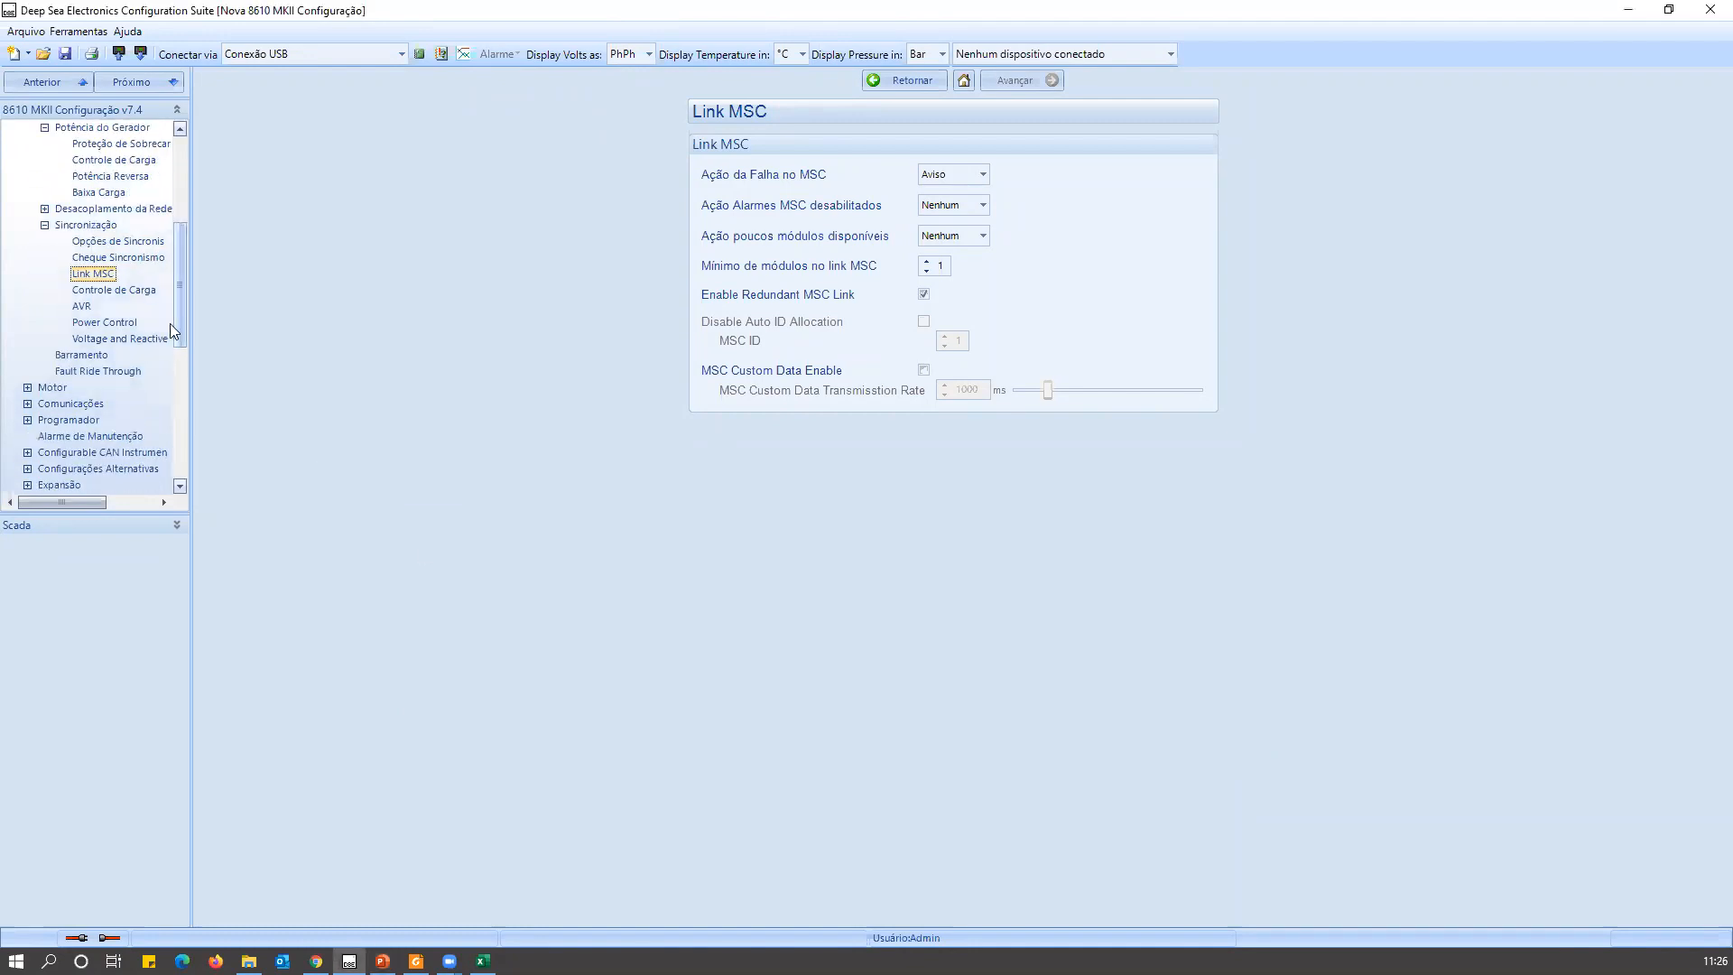
pyautogui.click(116, 290)
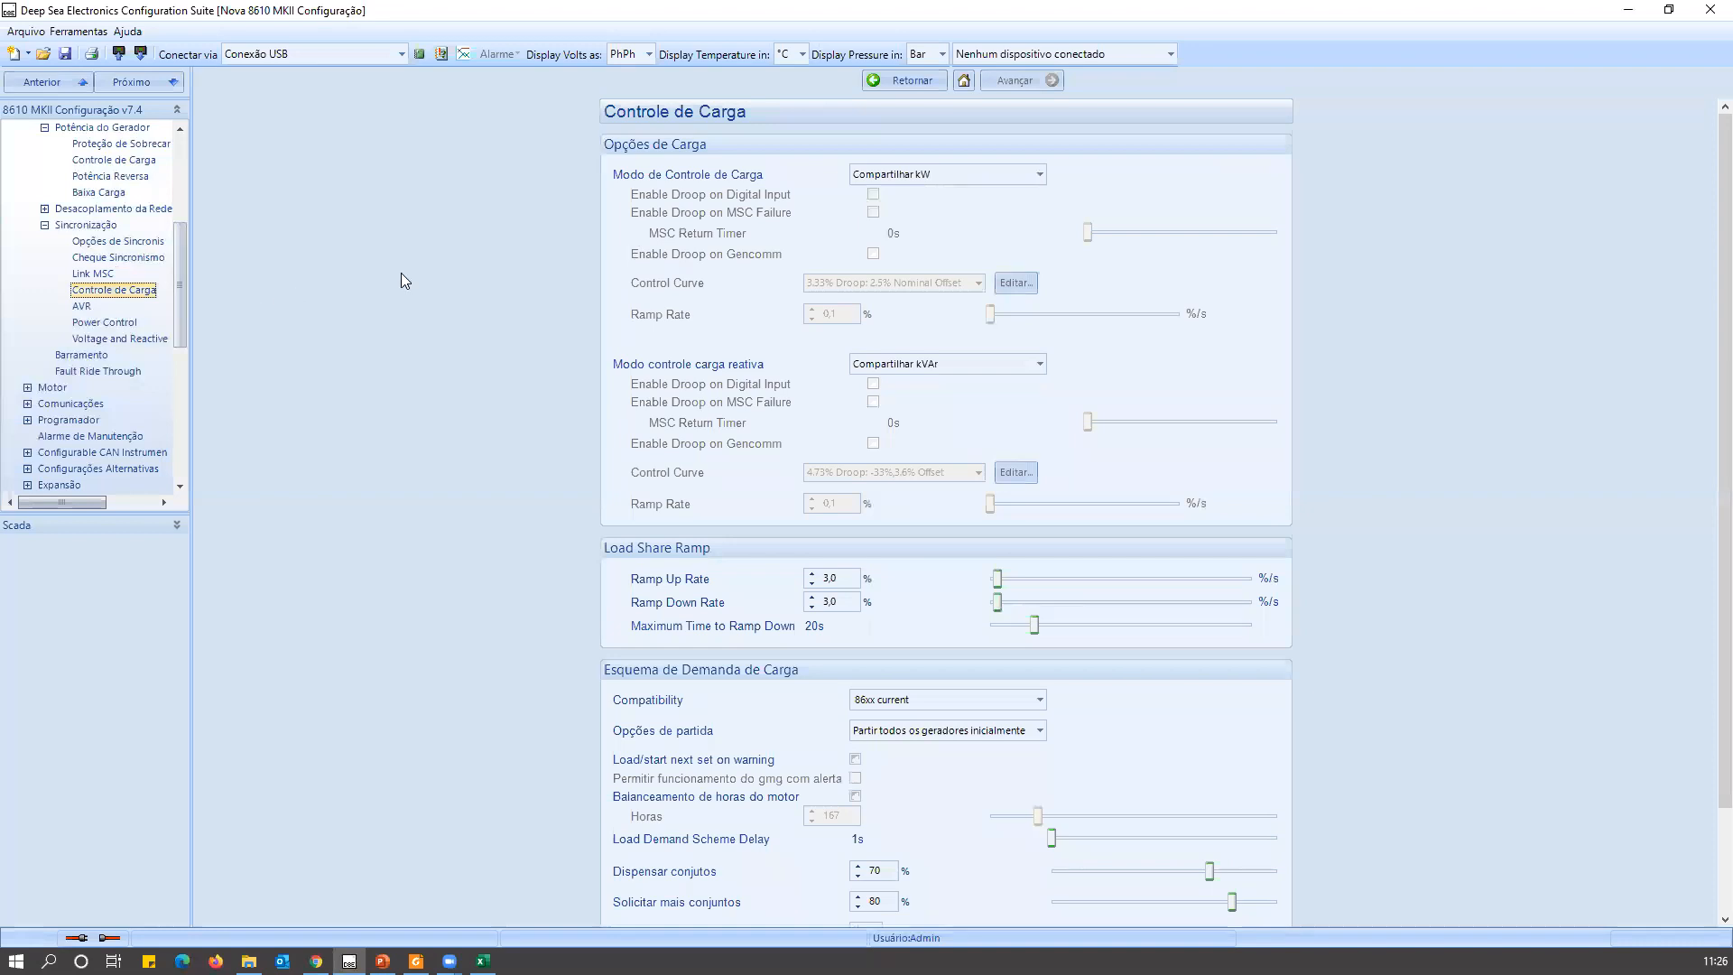
pyautogui.scroll(-3, 394, 460)
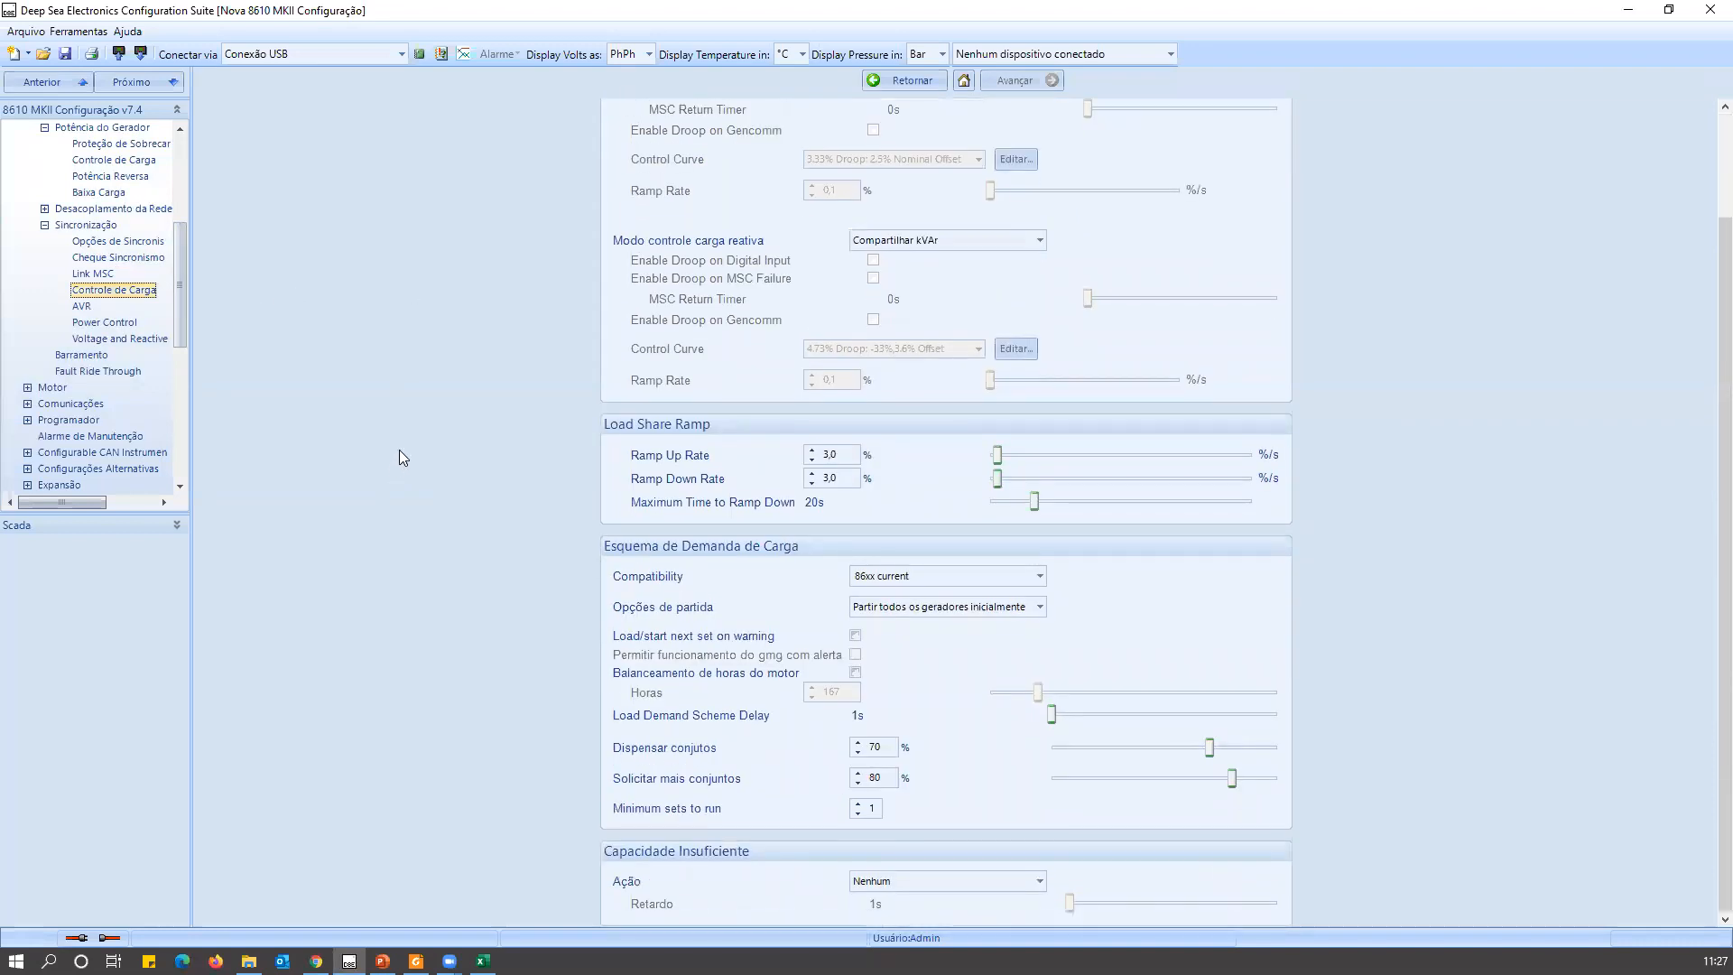
pyautogui.scroll(3, 397, 451)
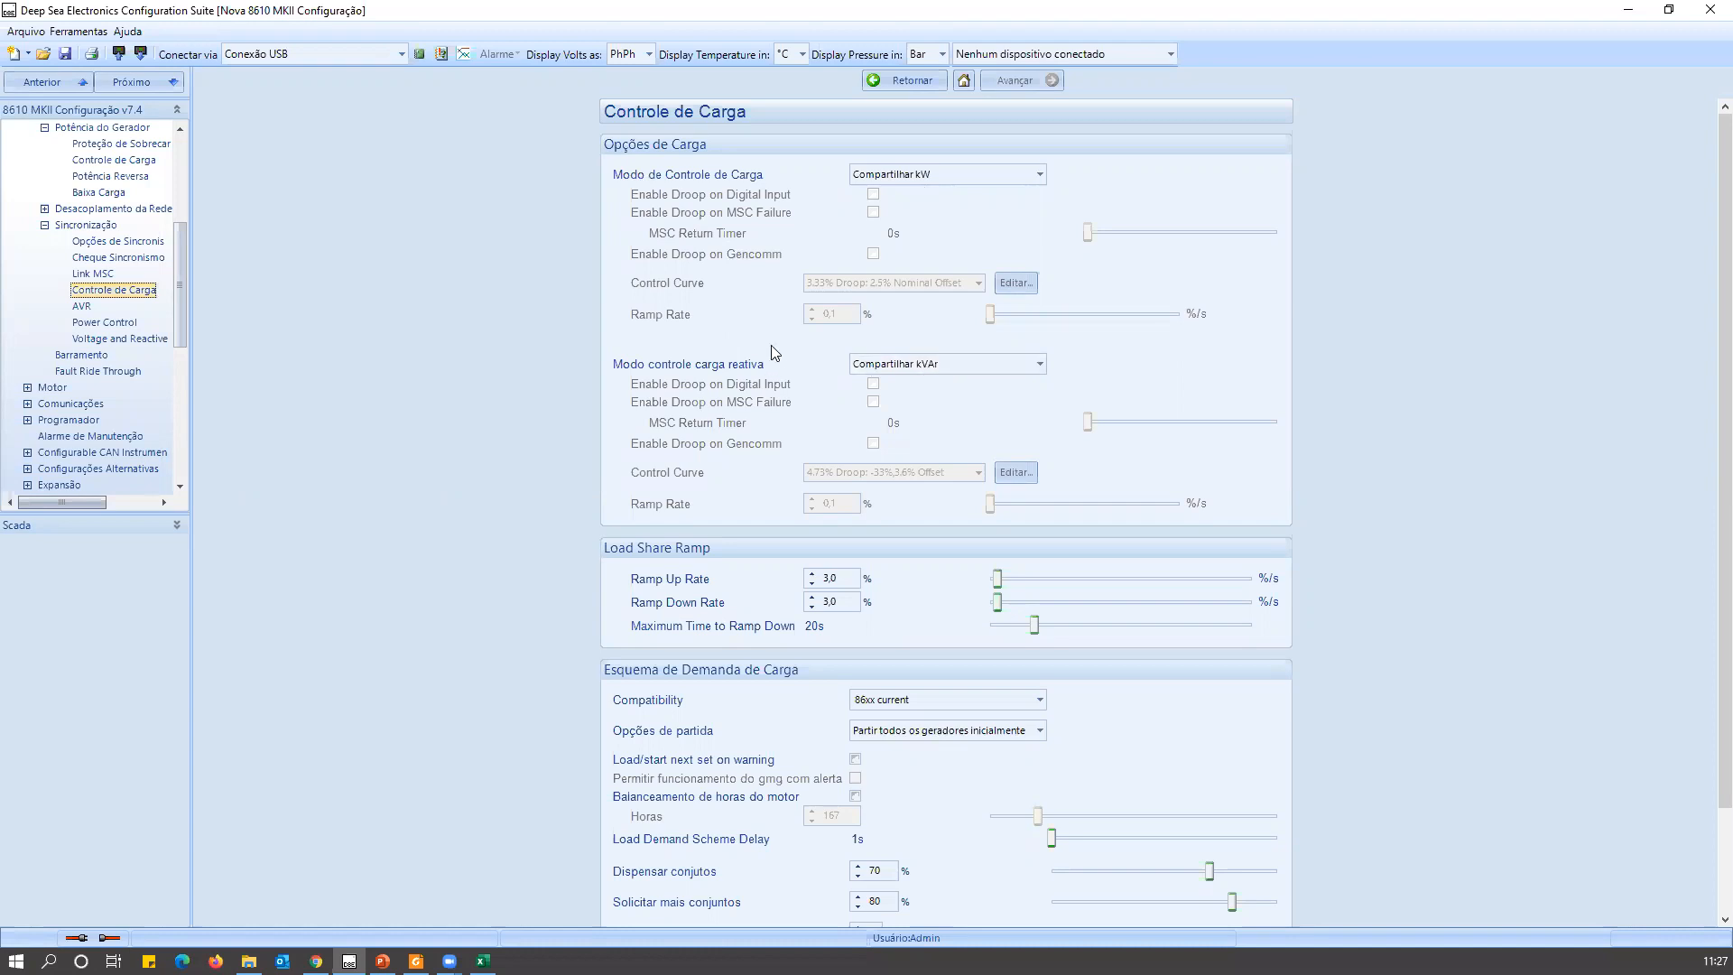
# Set Modo controle carga reativa to Exportar kVAr Fixo and view the options of Modo de Controle de Carga without changing it.
pyautogui.click(904, 369)
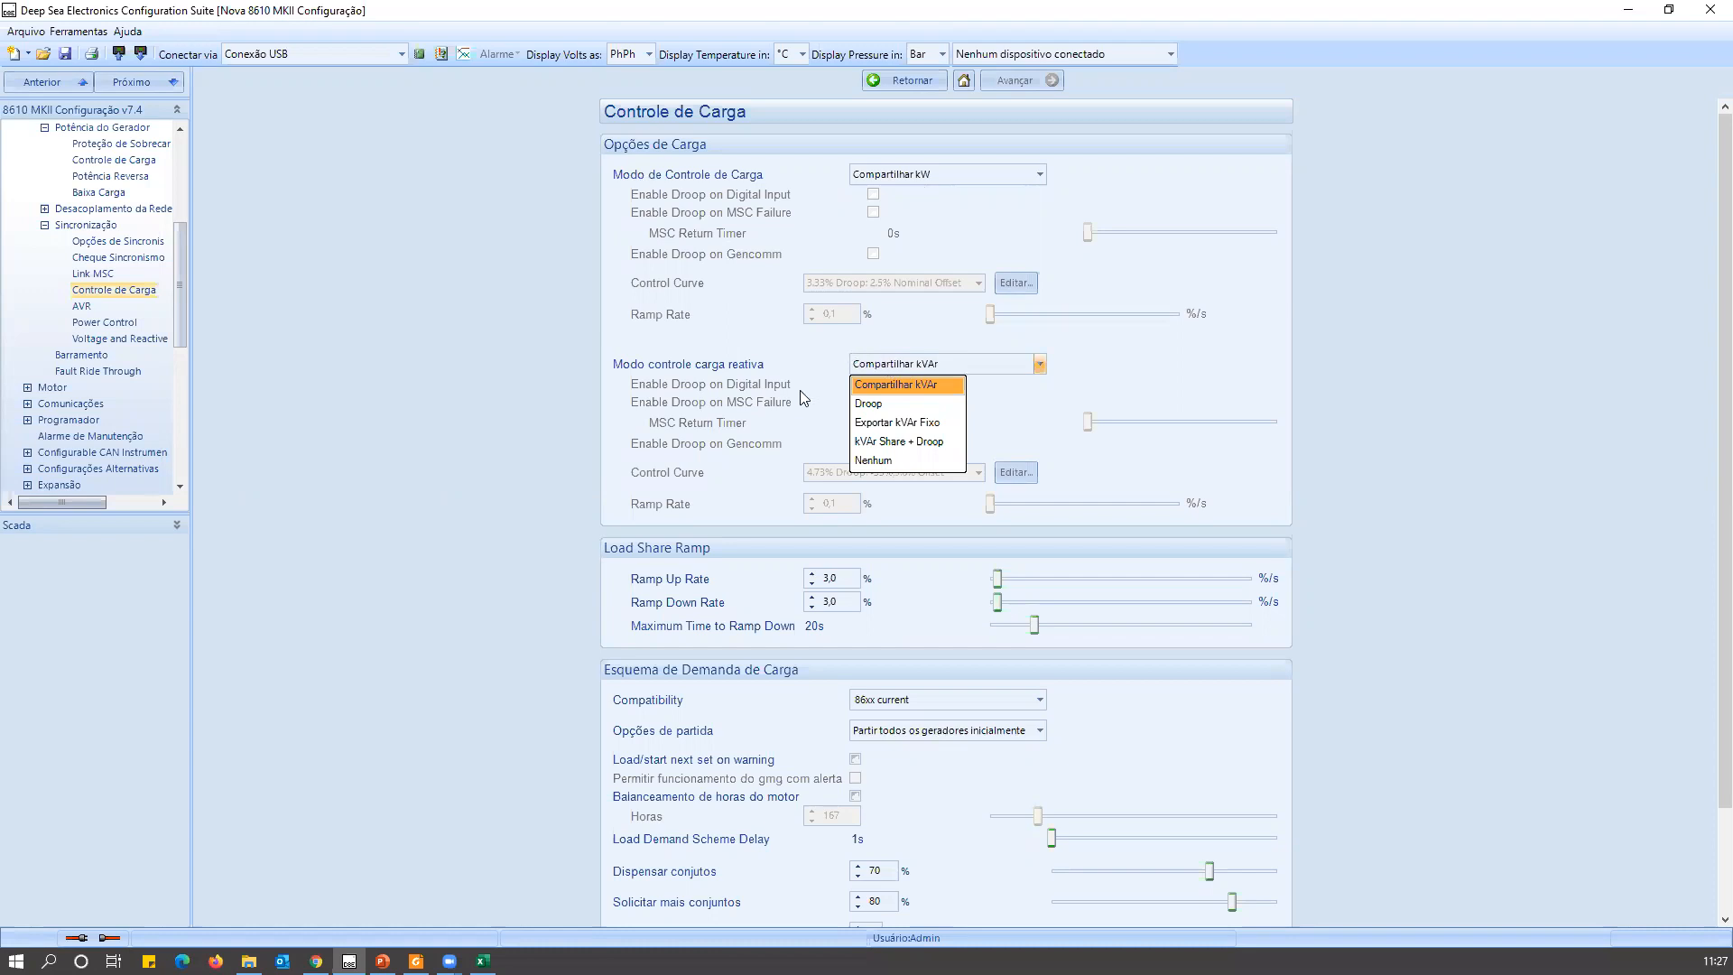
pyautogui.click(867, 422)
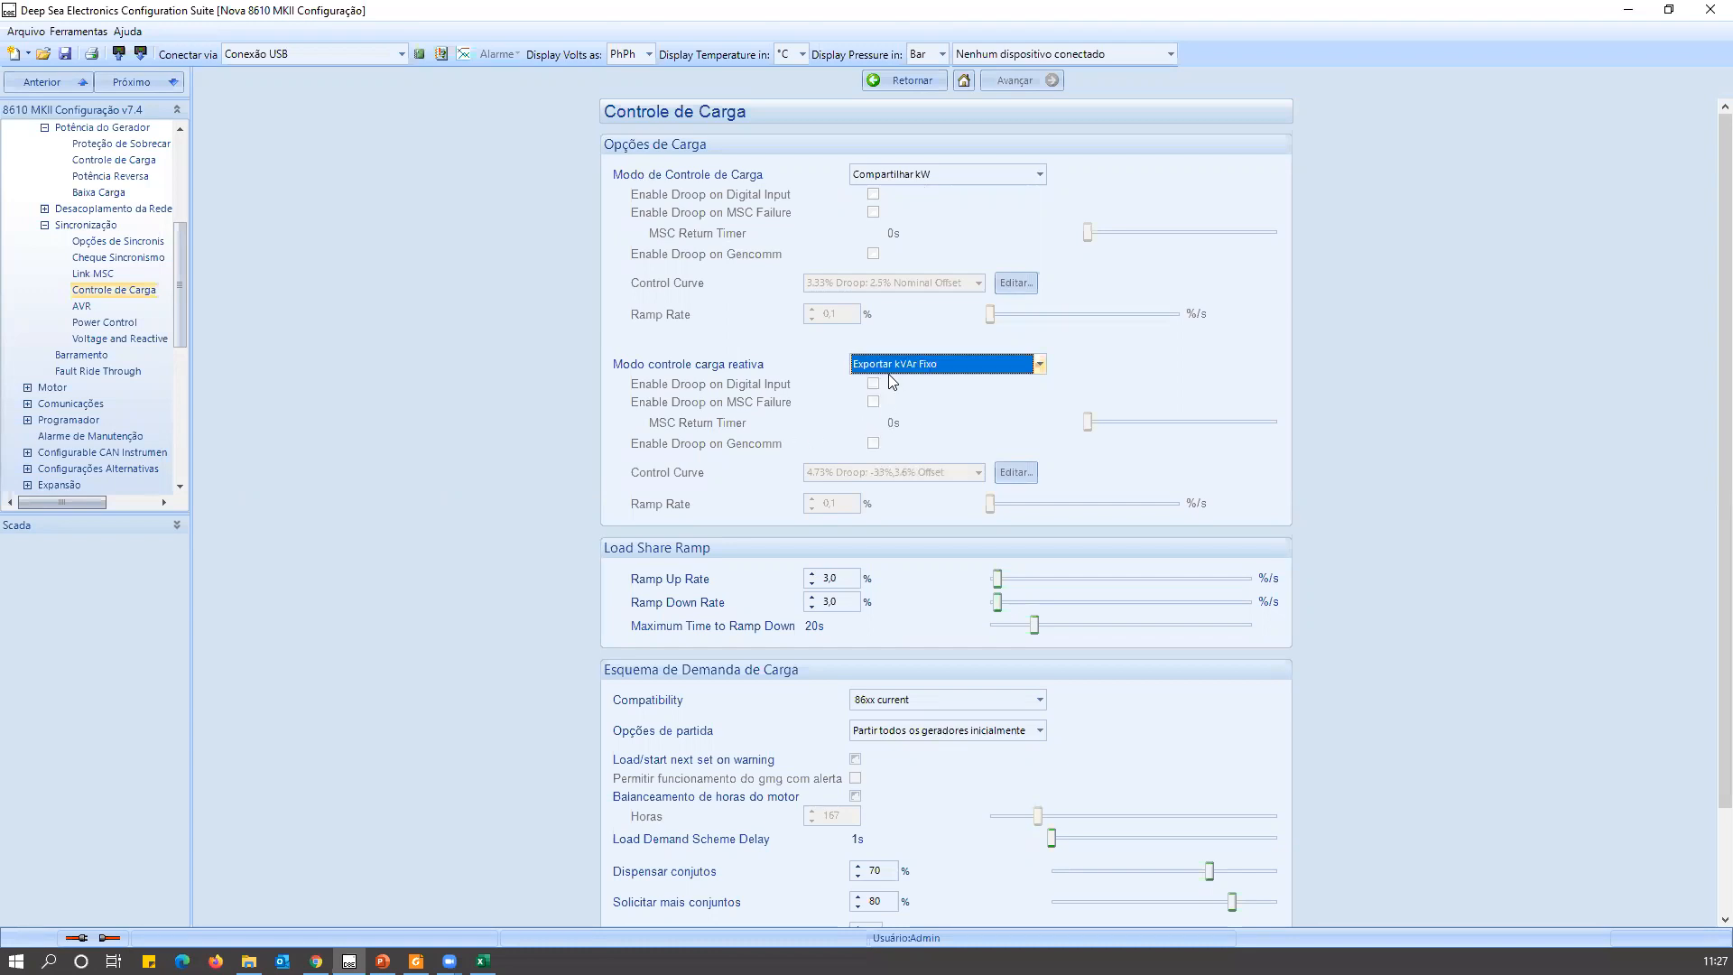
pyautogui.click(953, 179)
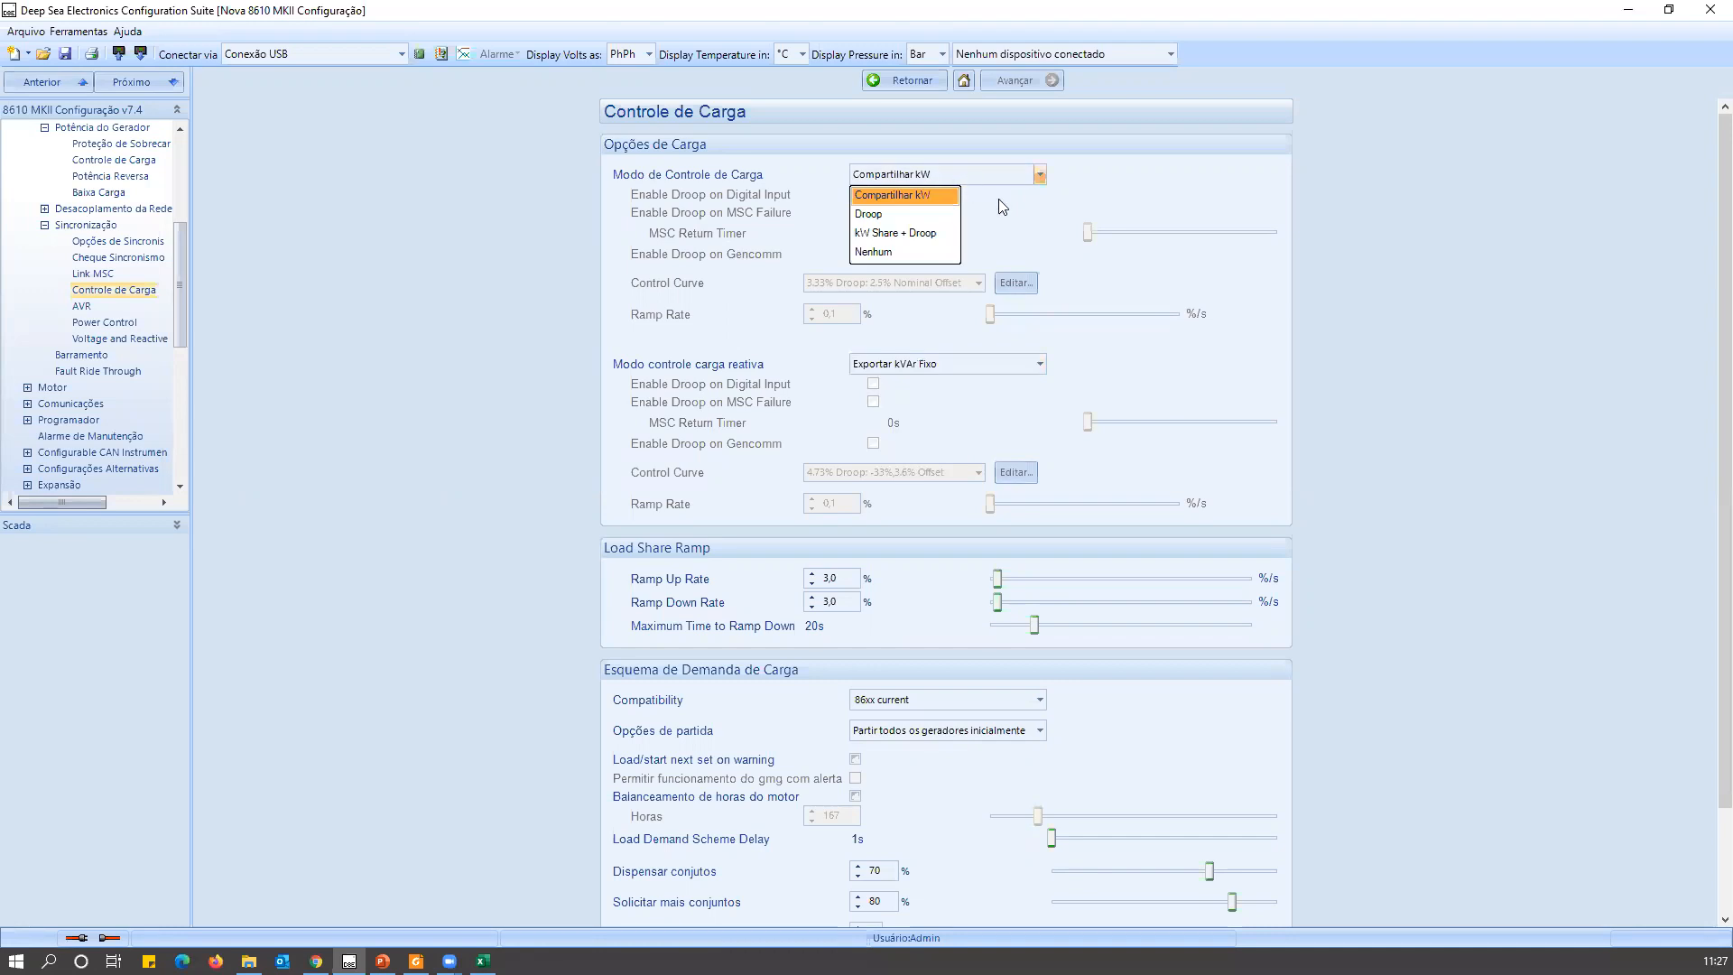
pyautogui.click(1076, 222)
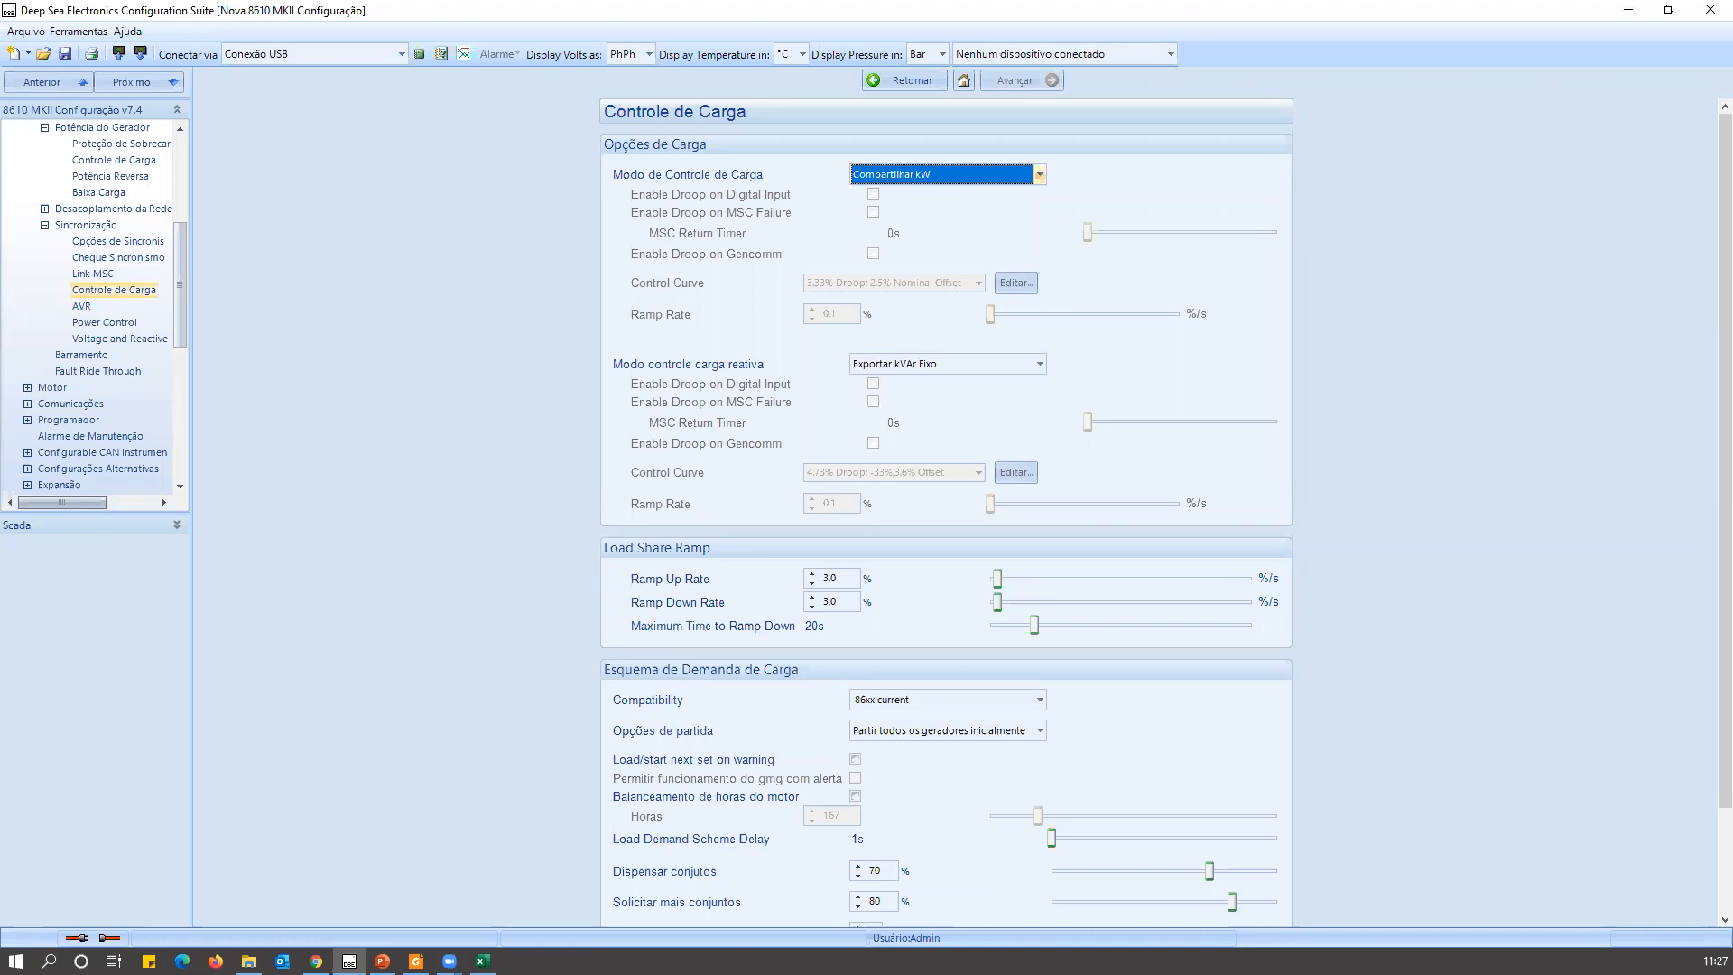
# Review the Load Levels page under Gerador in Scada, and go back to the Controle de Carga configuration page.
pyautogui.click(95, 525)
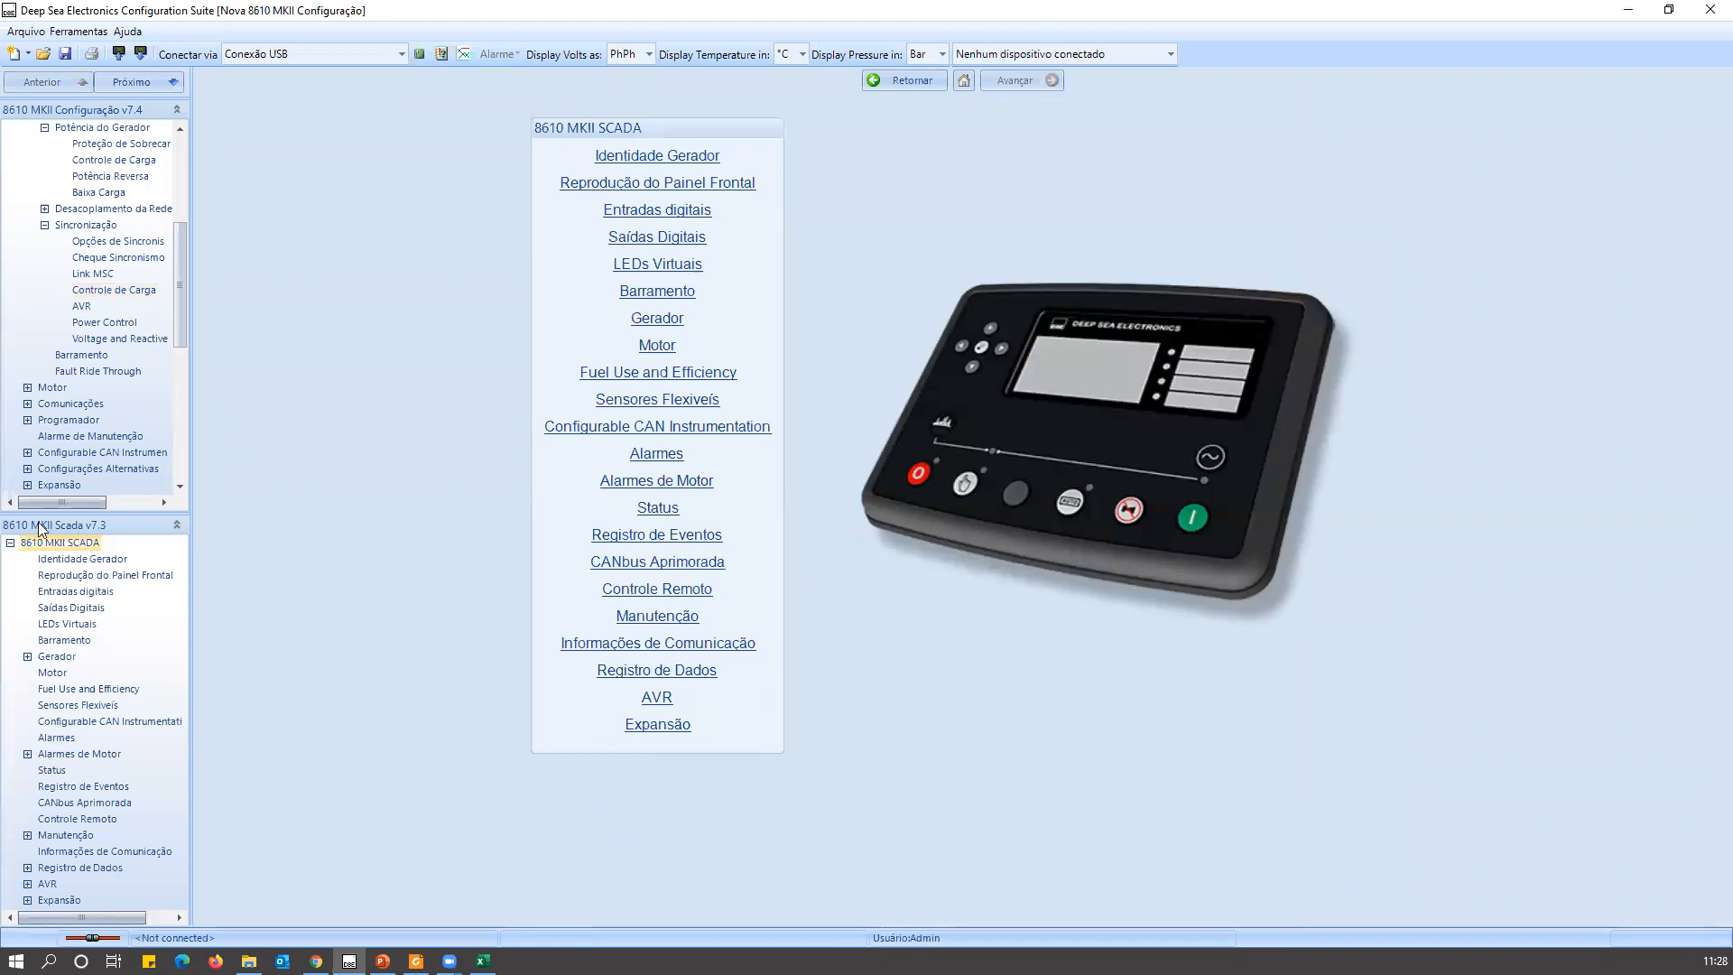
pyautogui.click(27, 656)
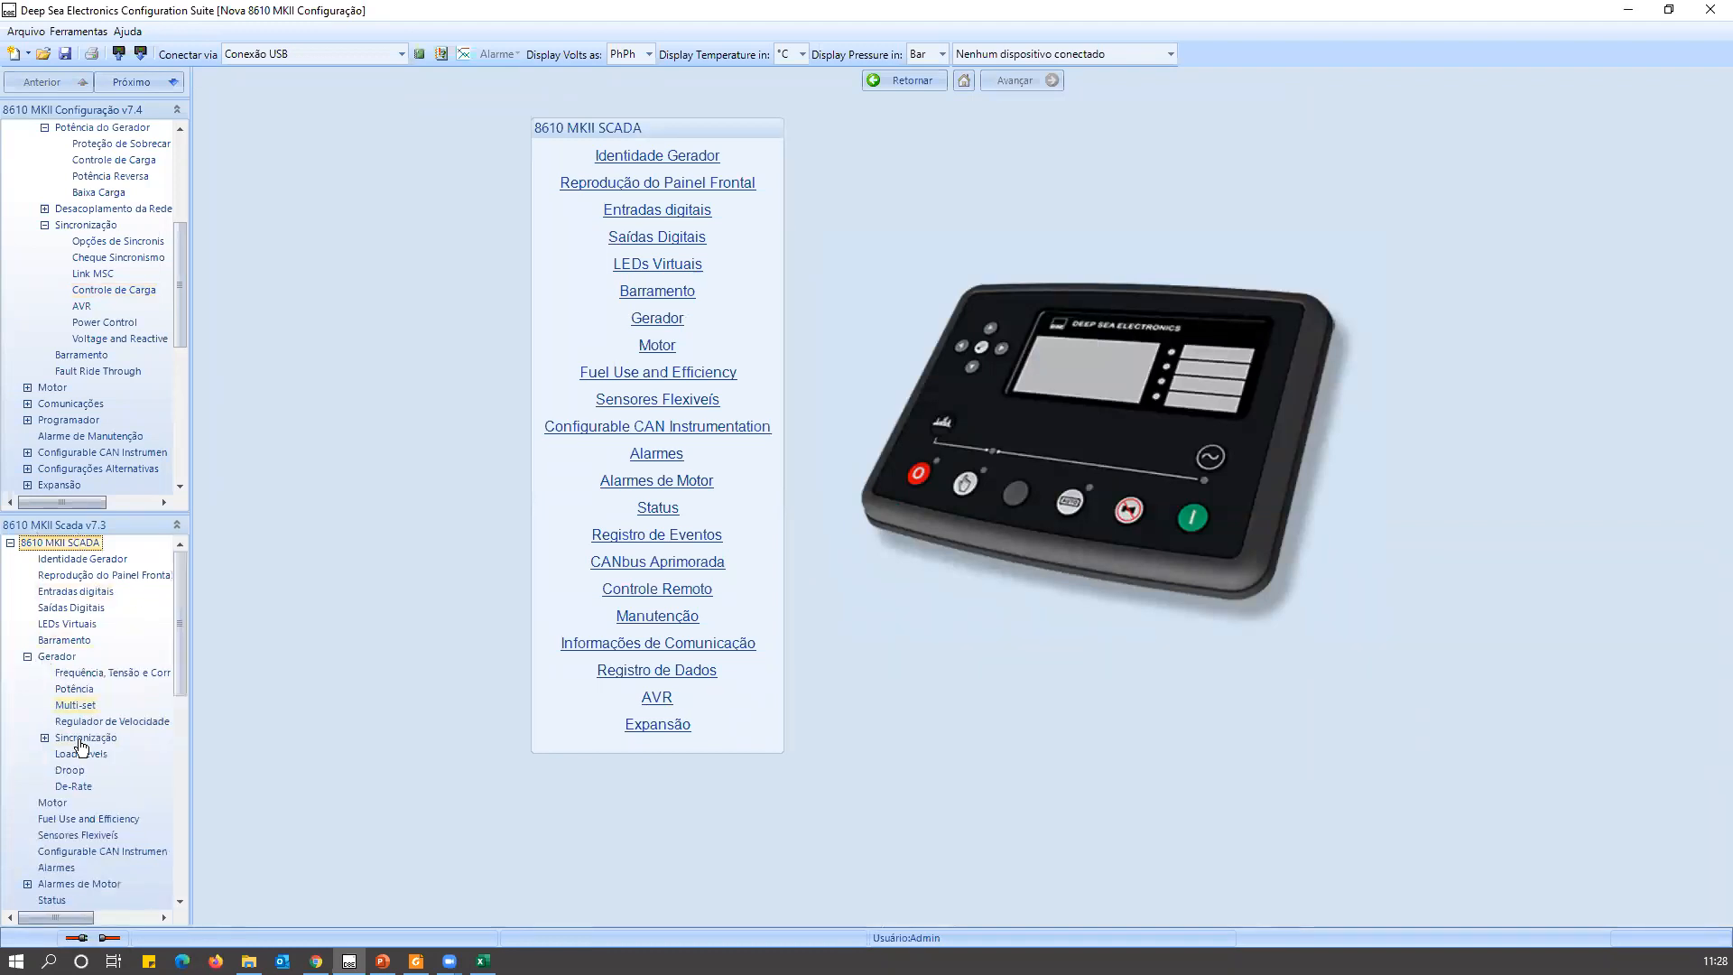
pyautogui.click(83, 754)
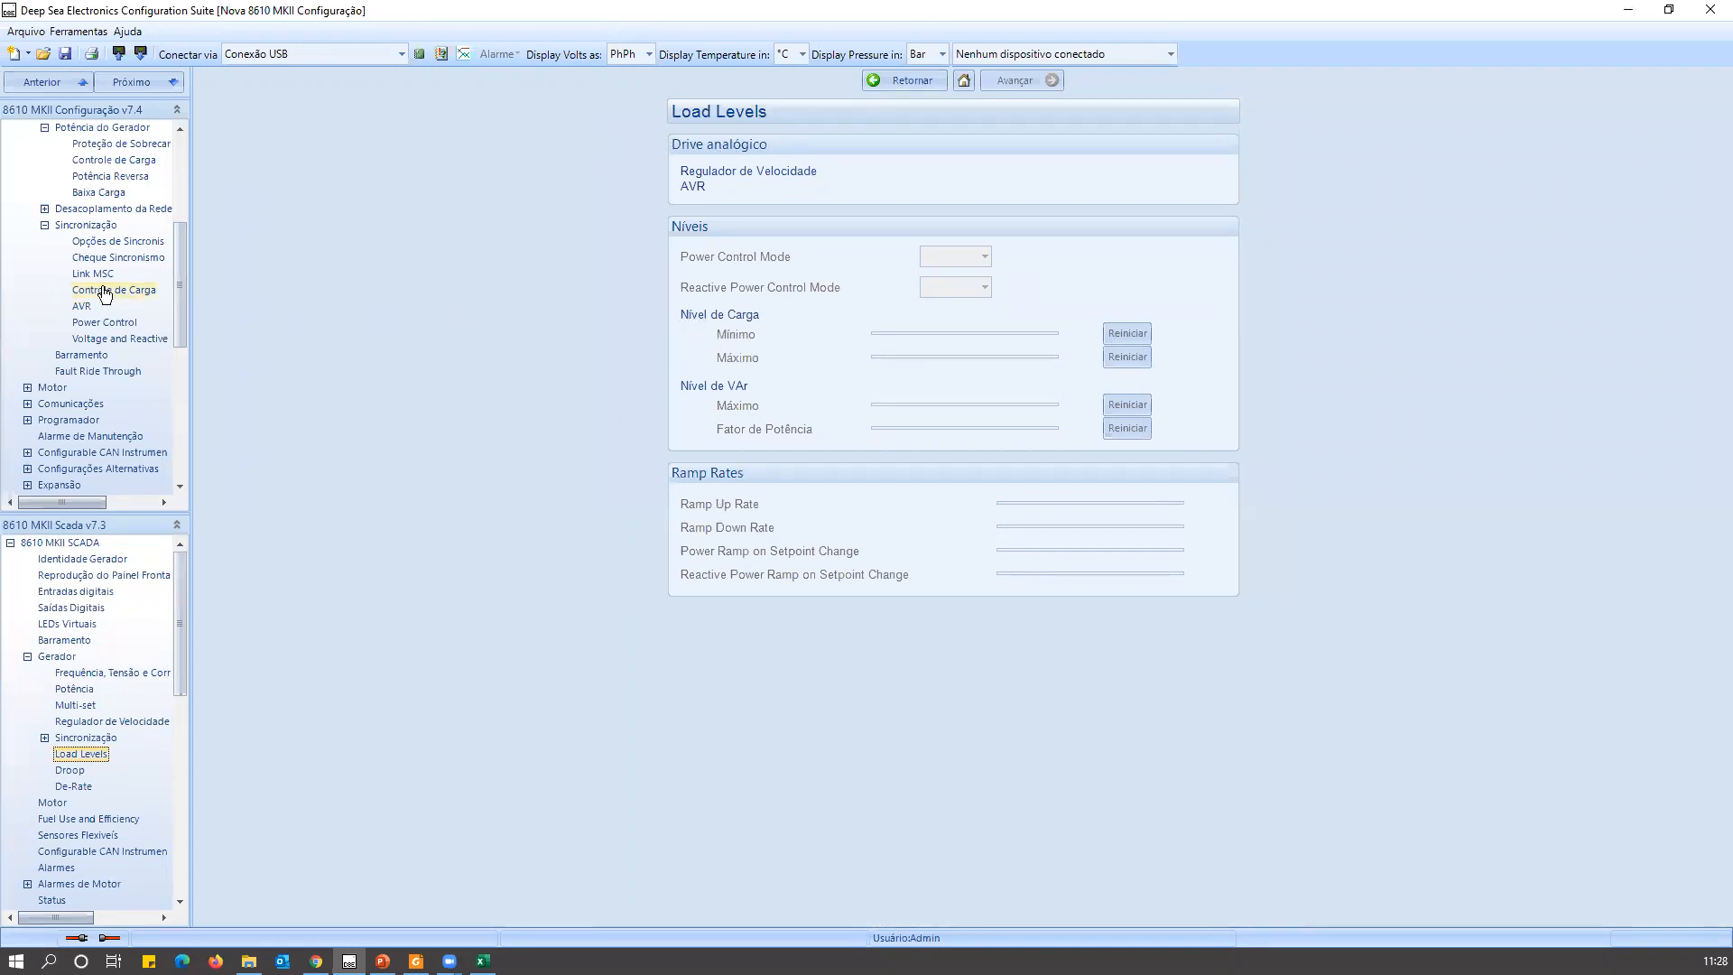
pyautogui.click(151, 290)
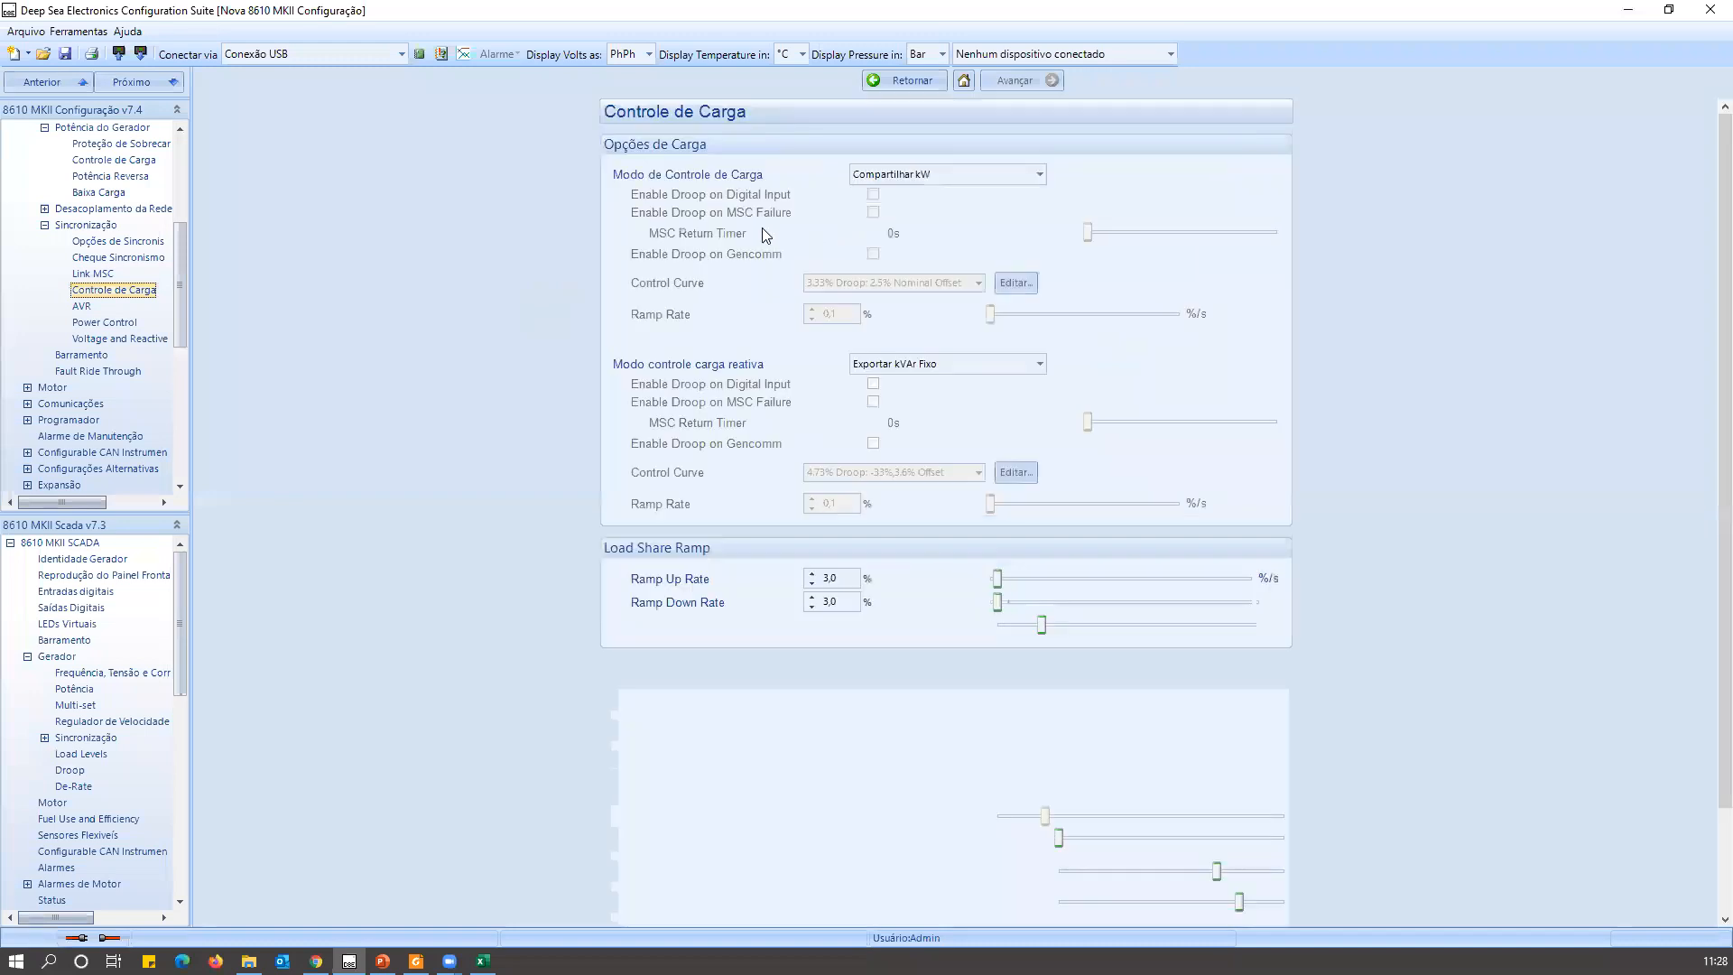
# Set both Modo controle carga reativa and Modo de Controle de Carga to Nenhum.
pyautogui.click(900, 364)
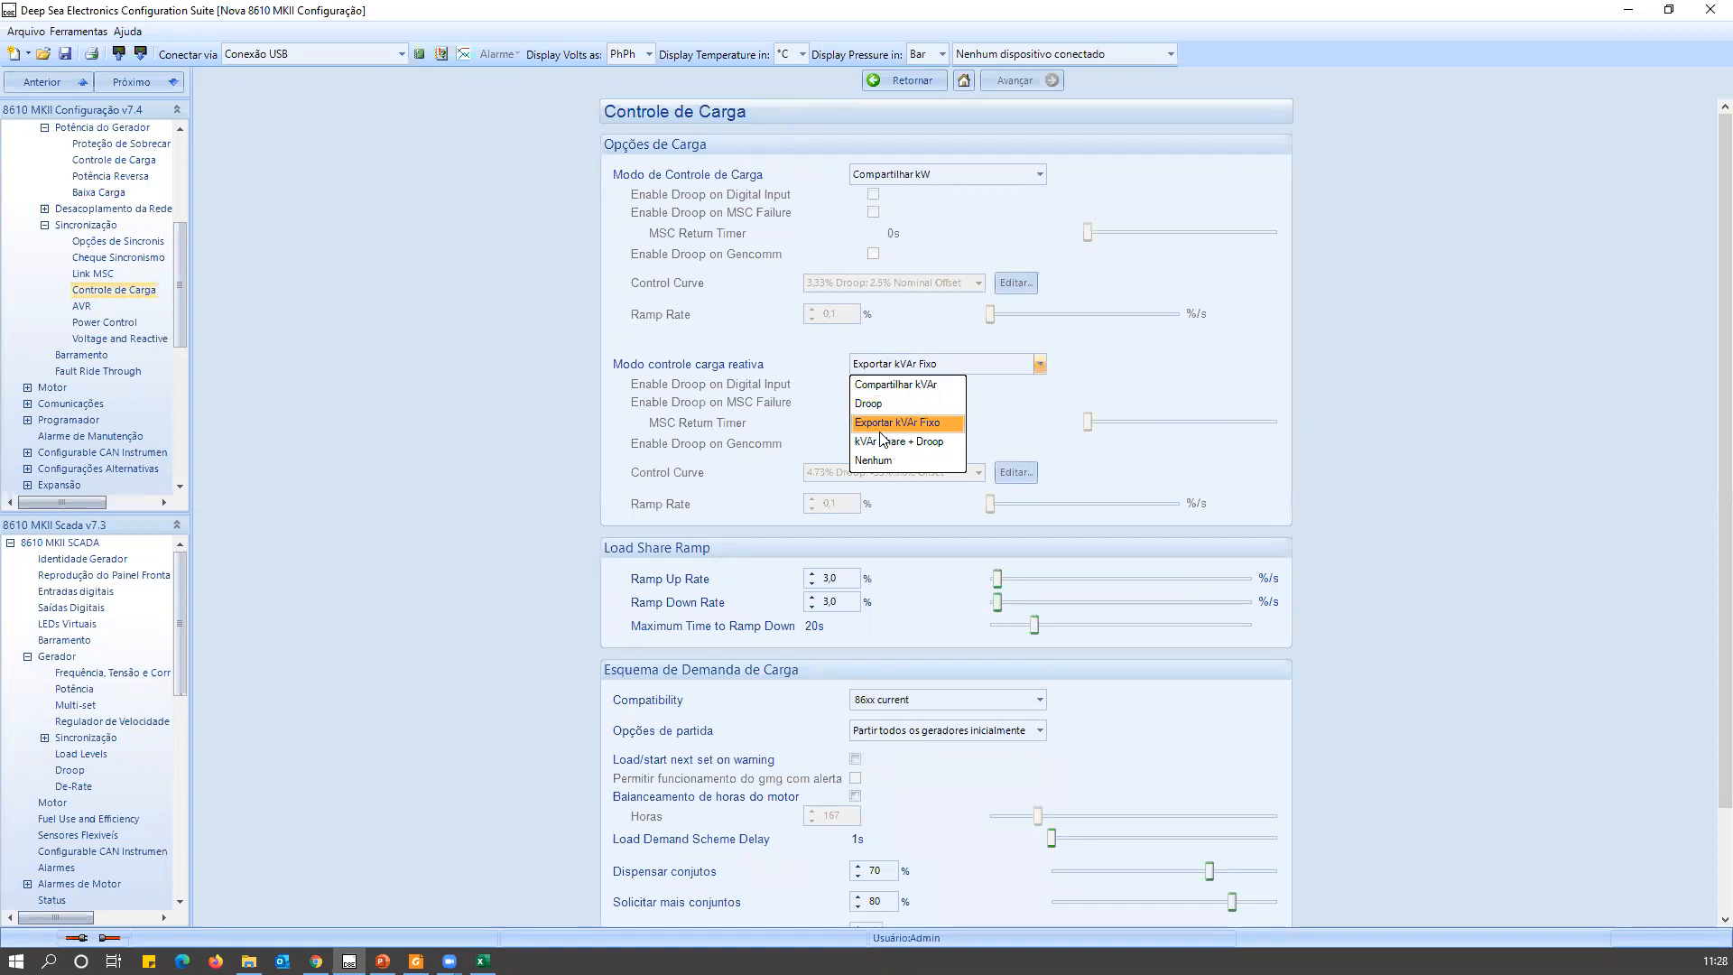
pyautogui.click(893, 386)
pyautogui.click(872, 371)
pyautogui.click(872, 464)
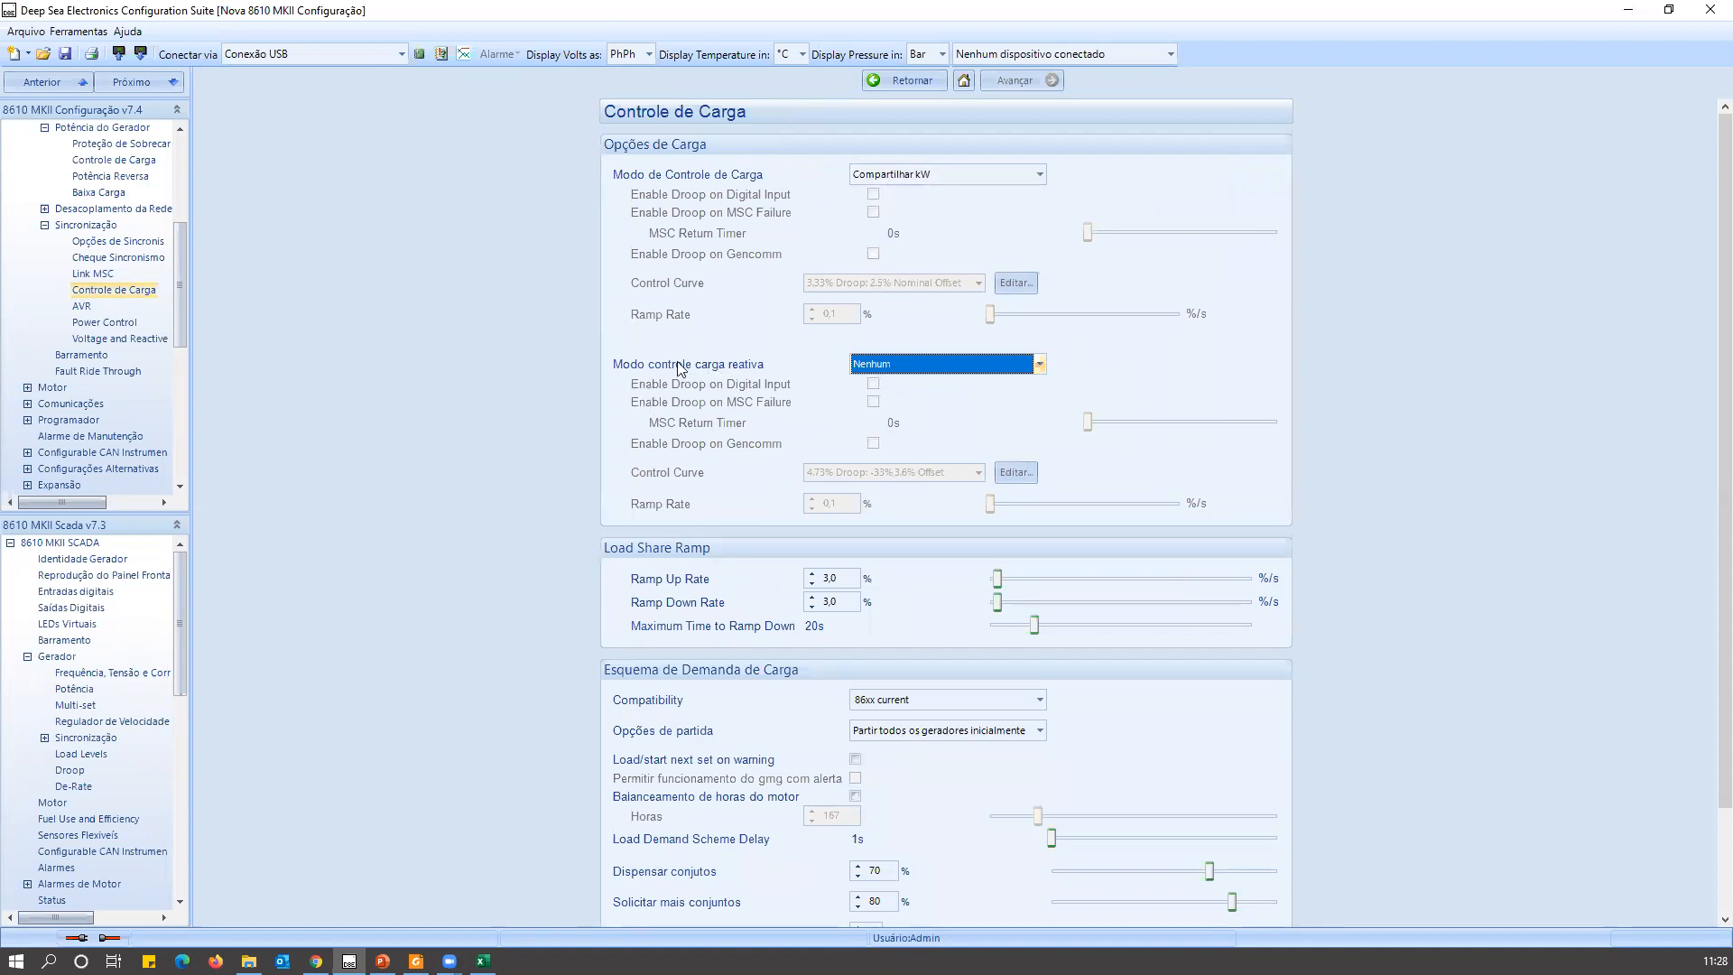
pyautogui.click(871, 173)
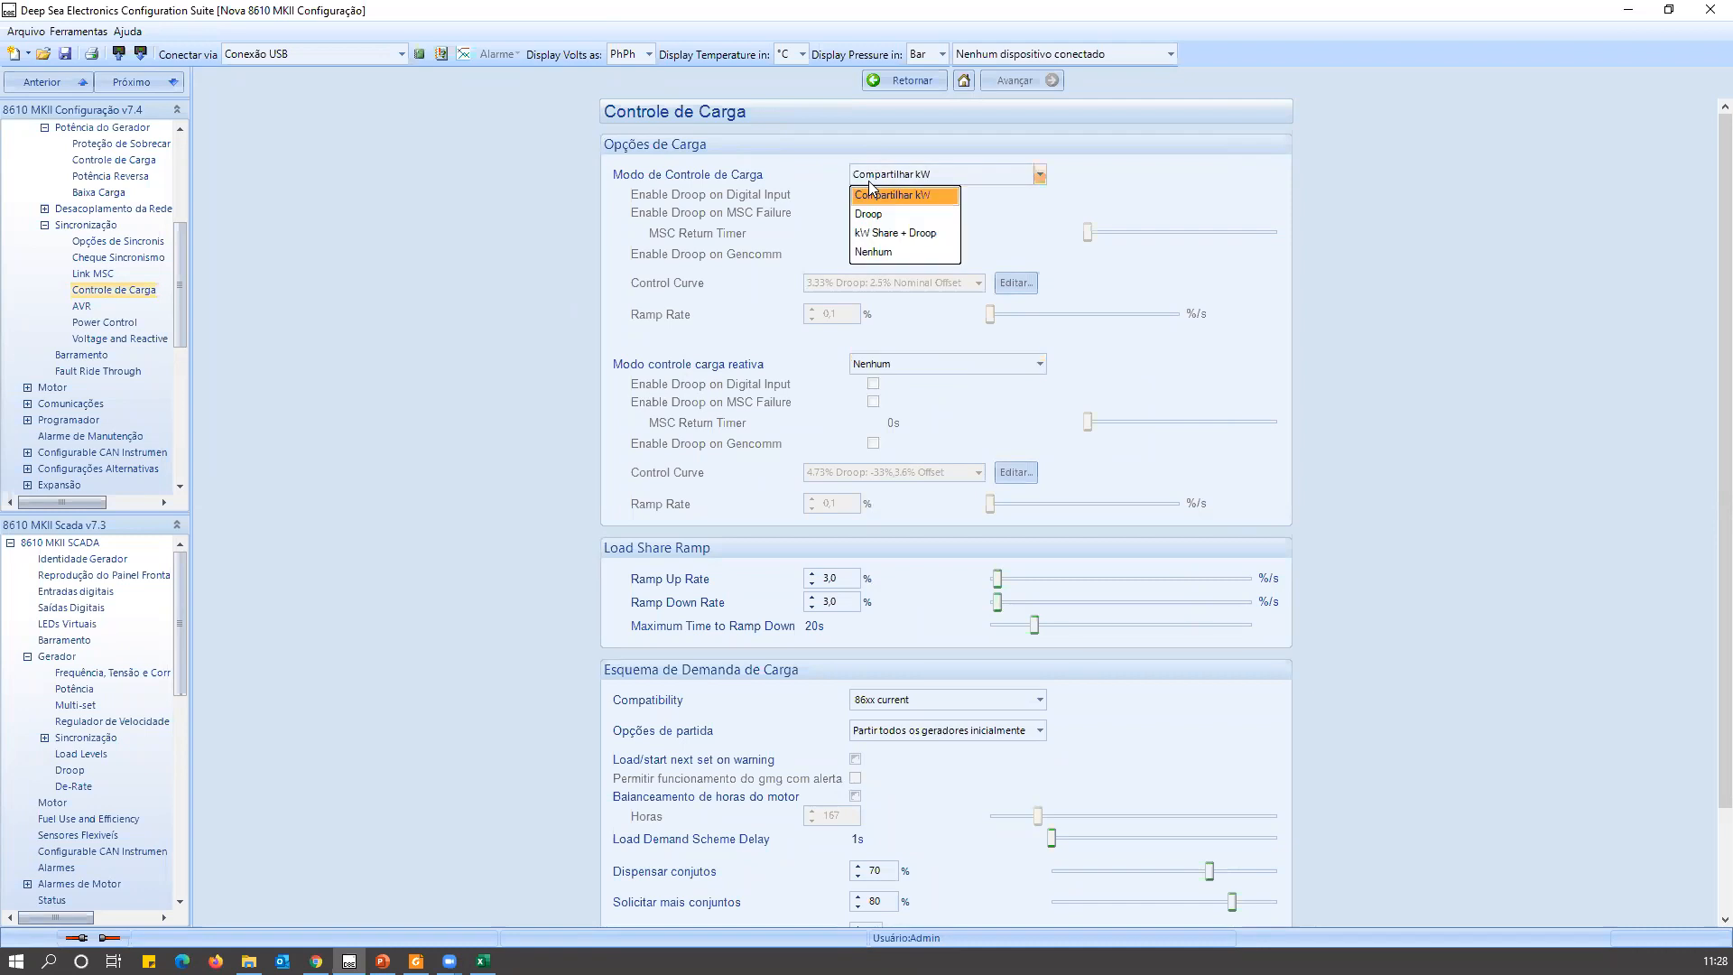
pyautogui.click(885, 252)
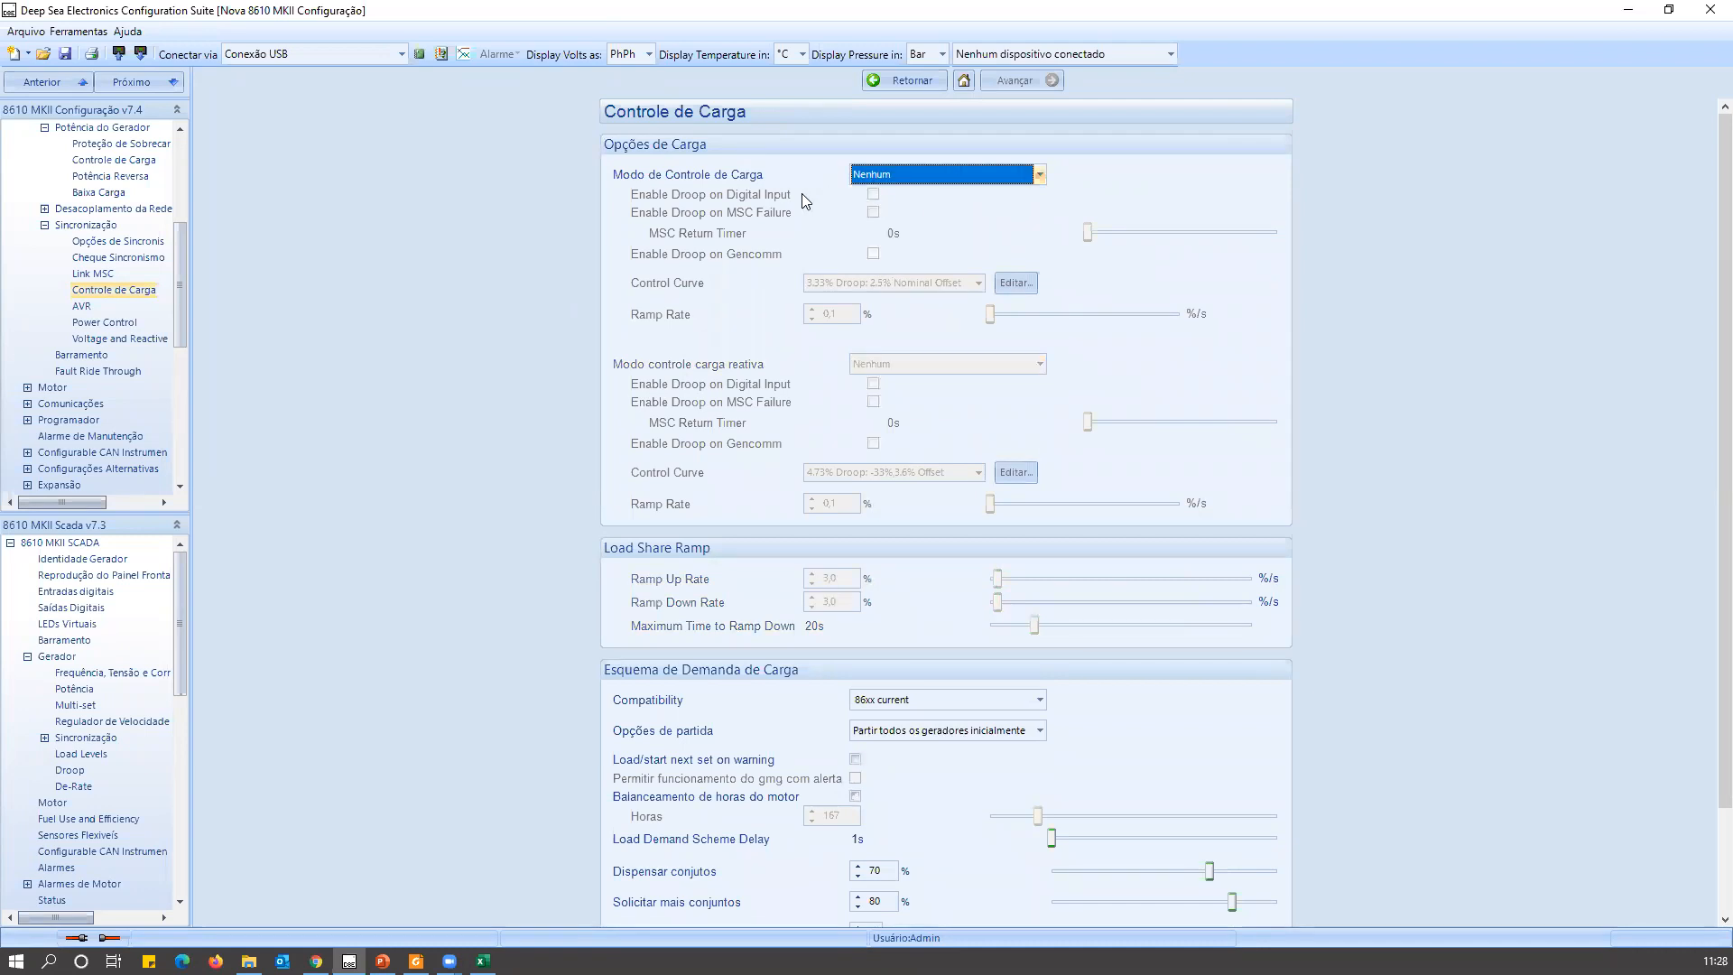
# Set Modo de Controle de Carga to Compartilhar kW and Modo controle carga reativa to Compartilhar kVAr.
pyautogui.click(905, 176)
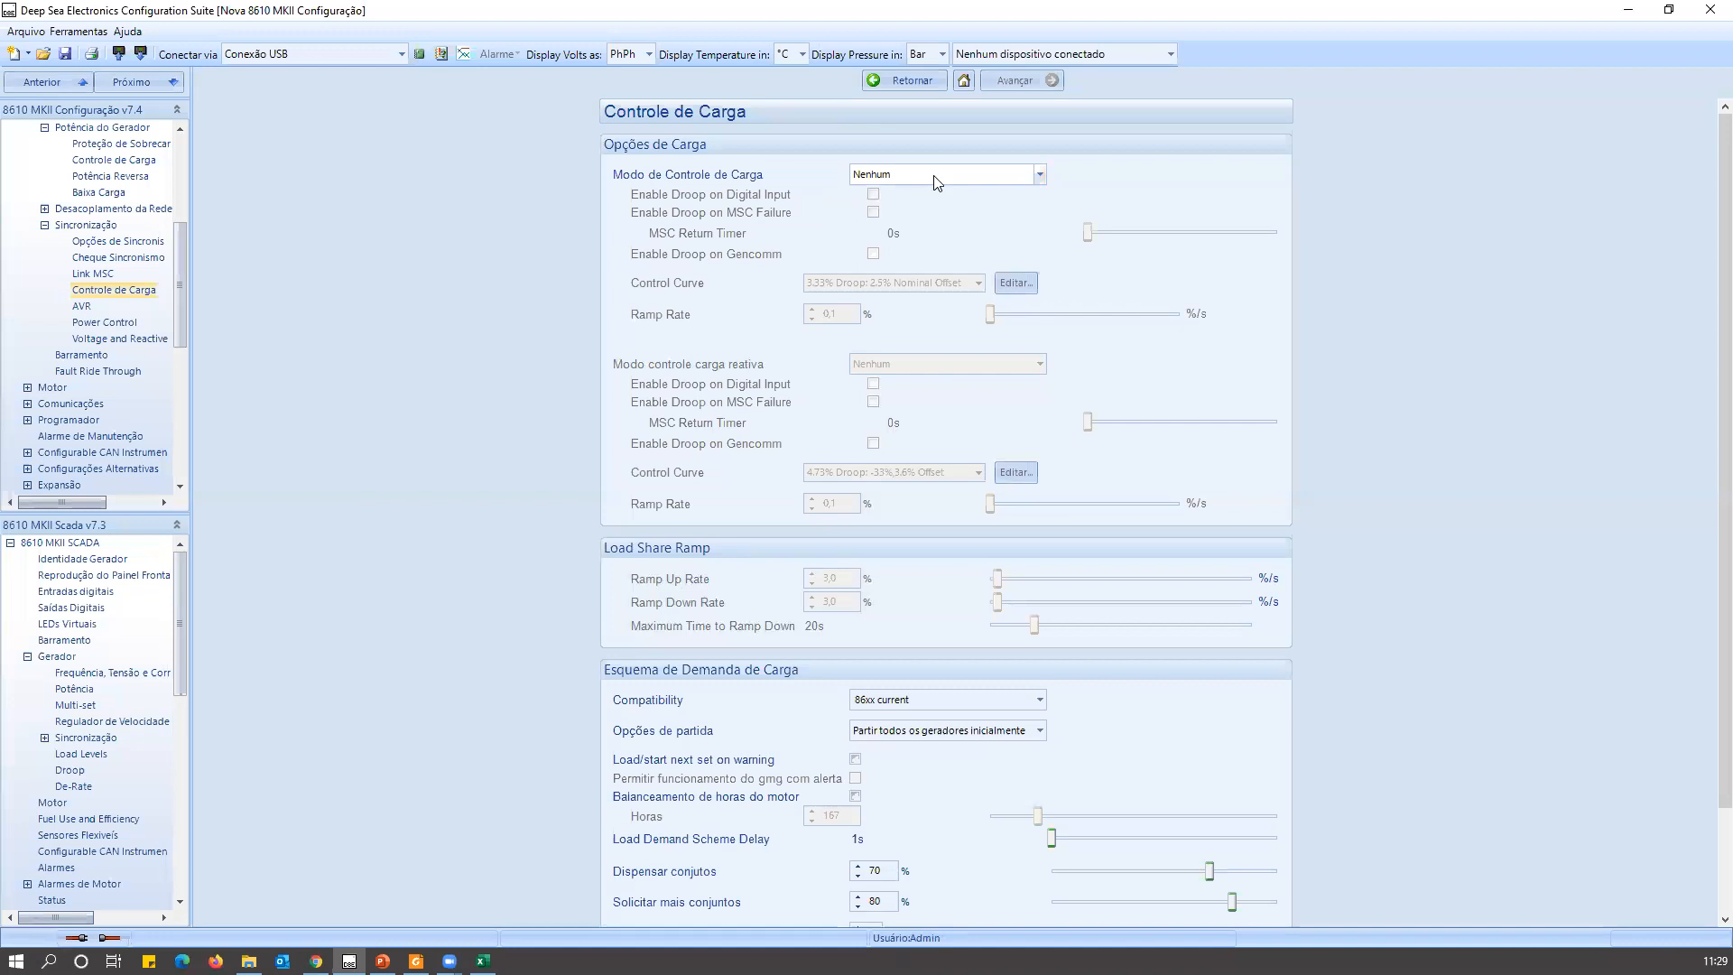
pyautogui.click(937, 179)
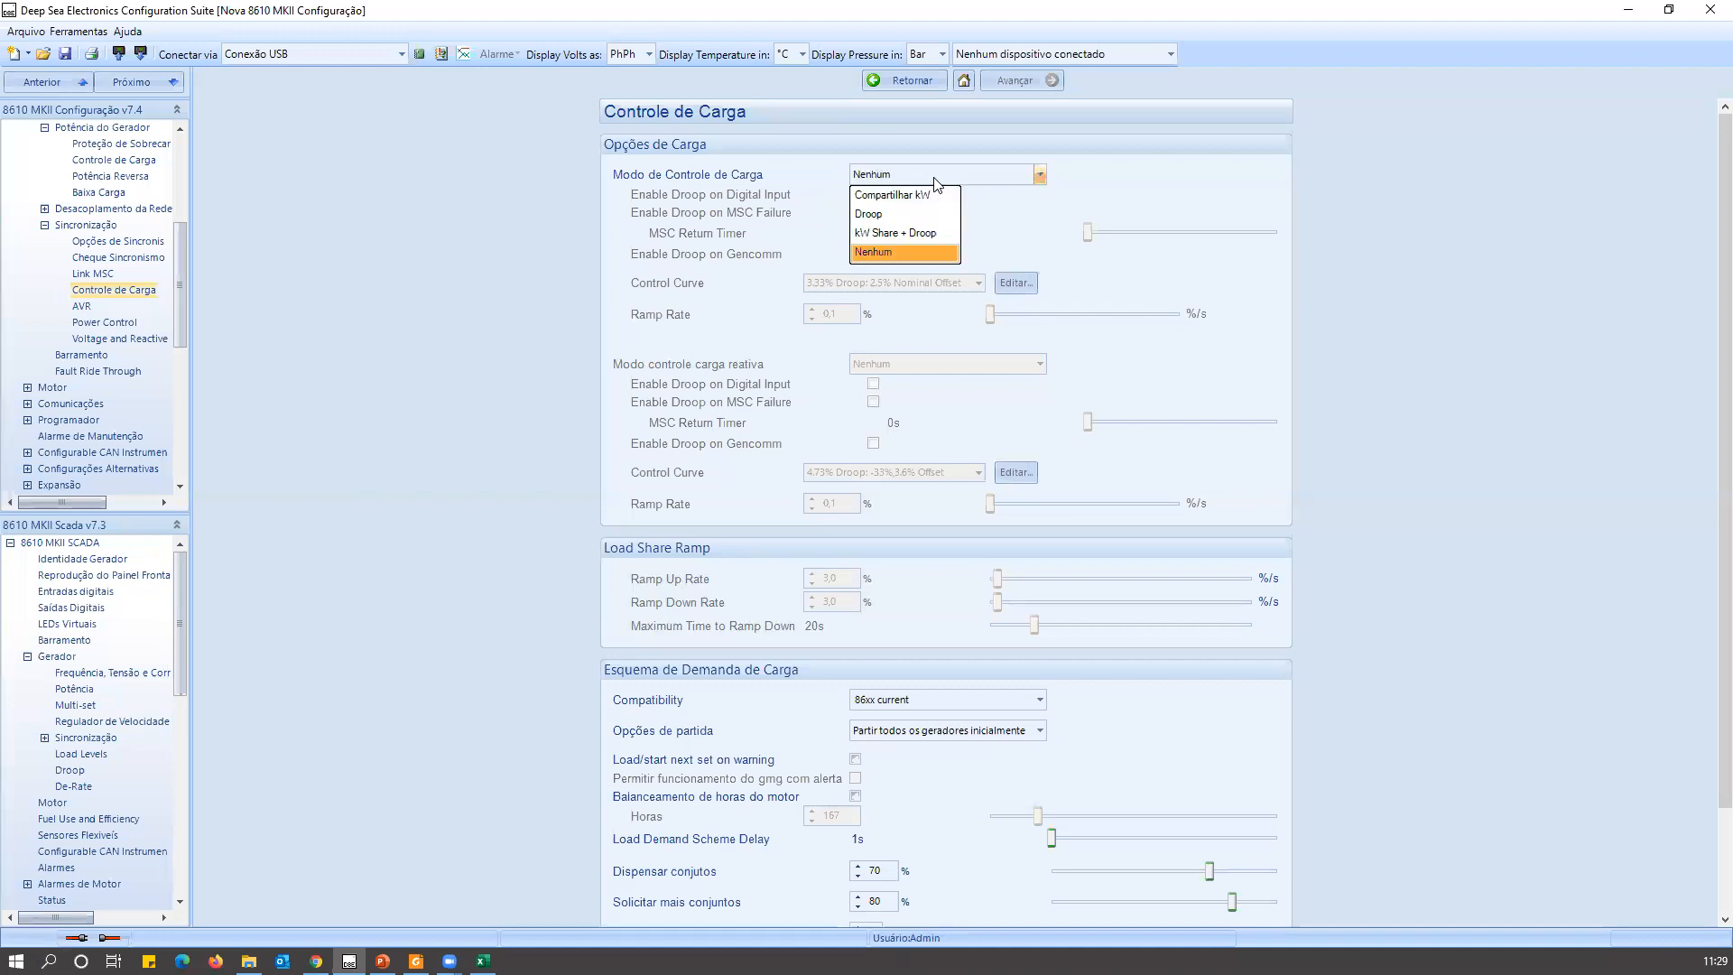
pyautogui.click(875, 197)
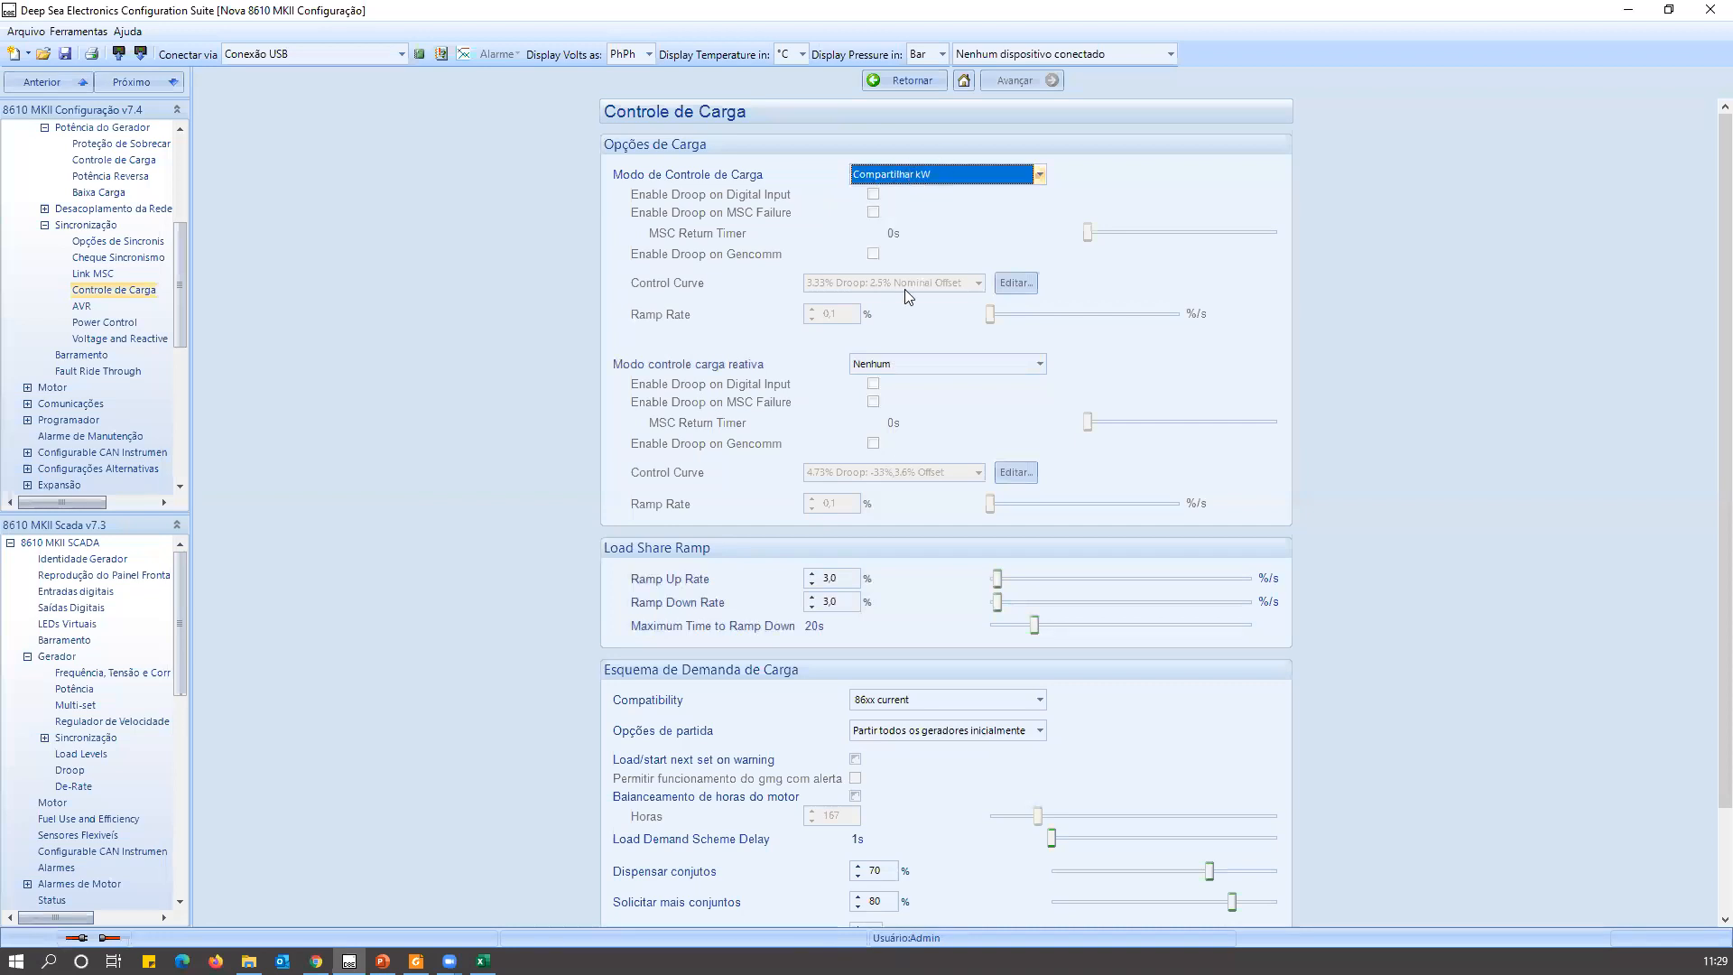
pyautogui.click(893, 363)
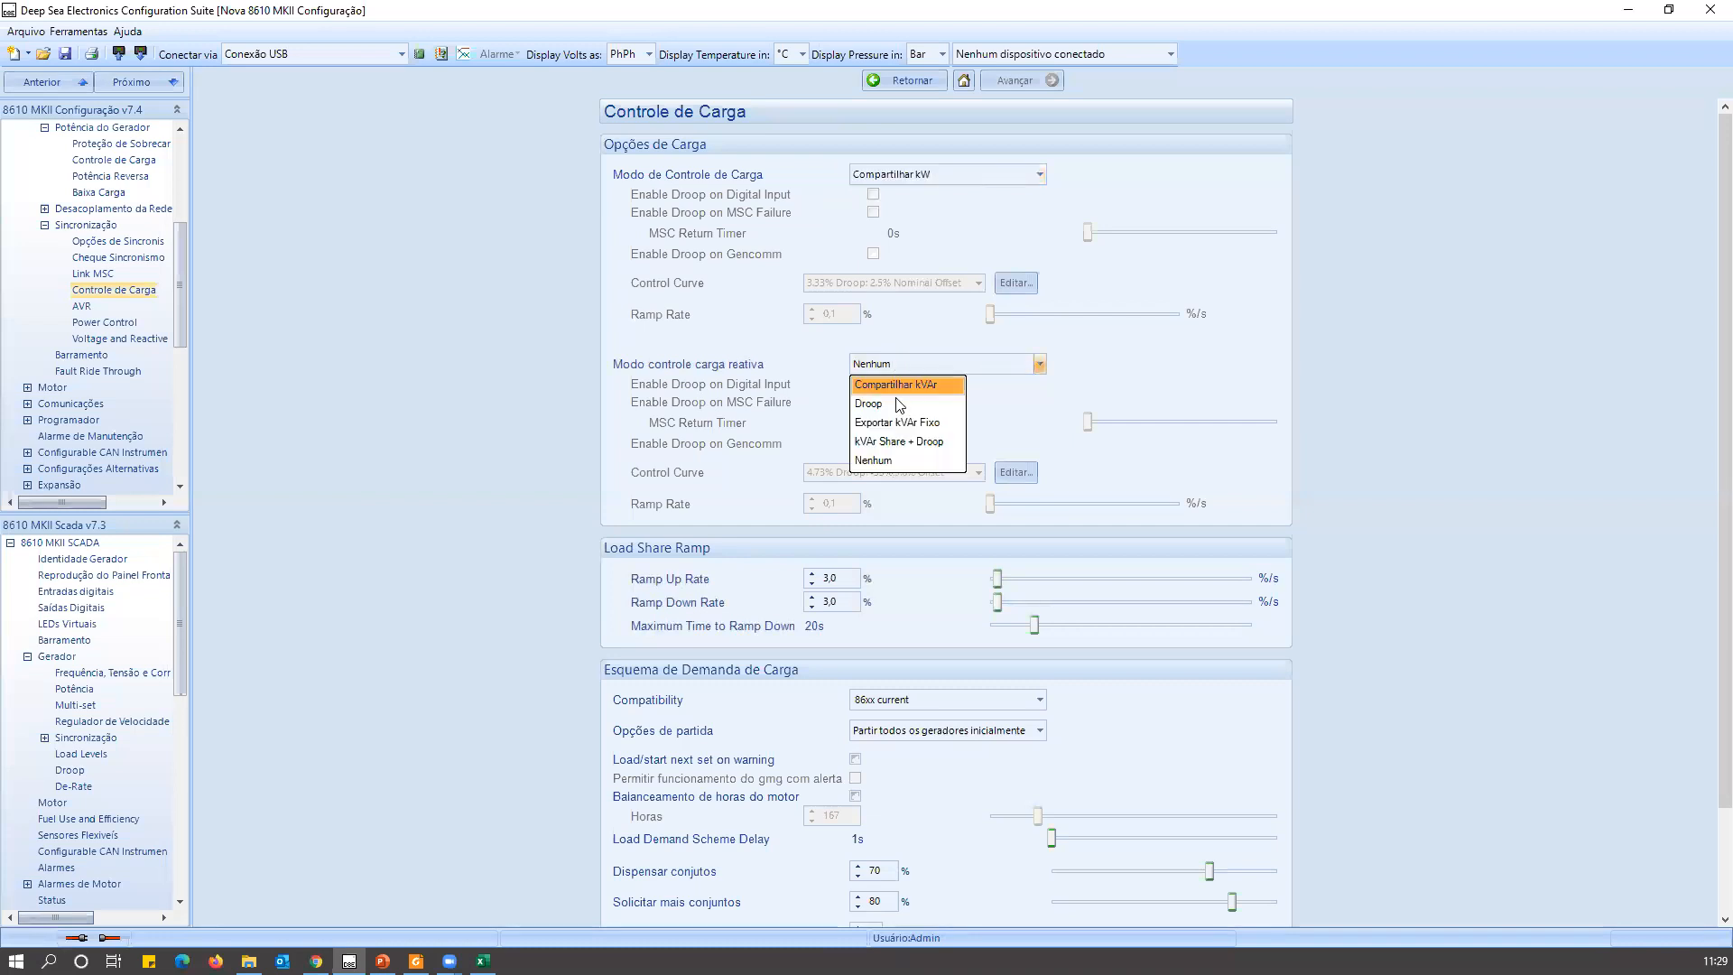
pyautogui.click(899, 383)
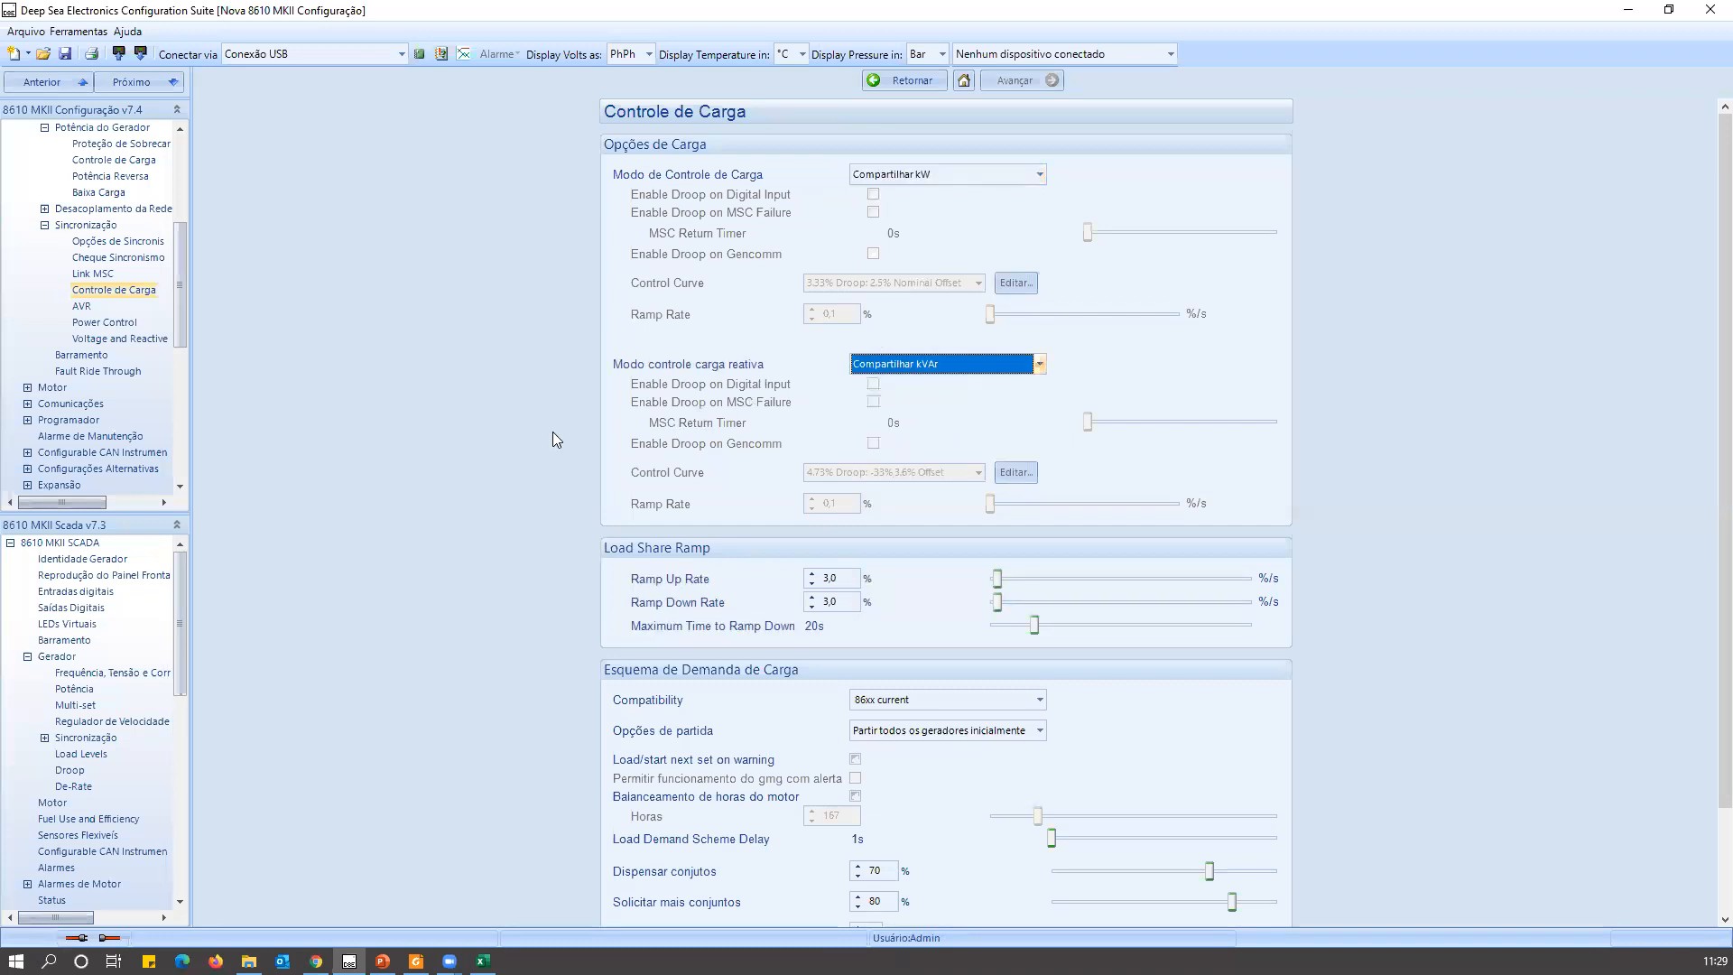
# Set the Load Share Ramp's Ramp Up Rate and Ramp Down Rate both to 10 %.
pyautogui.scroll(-3, 457, 490)
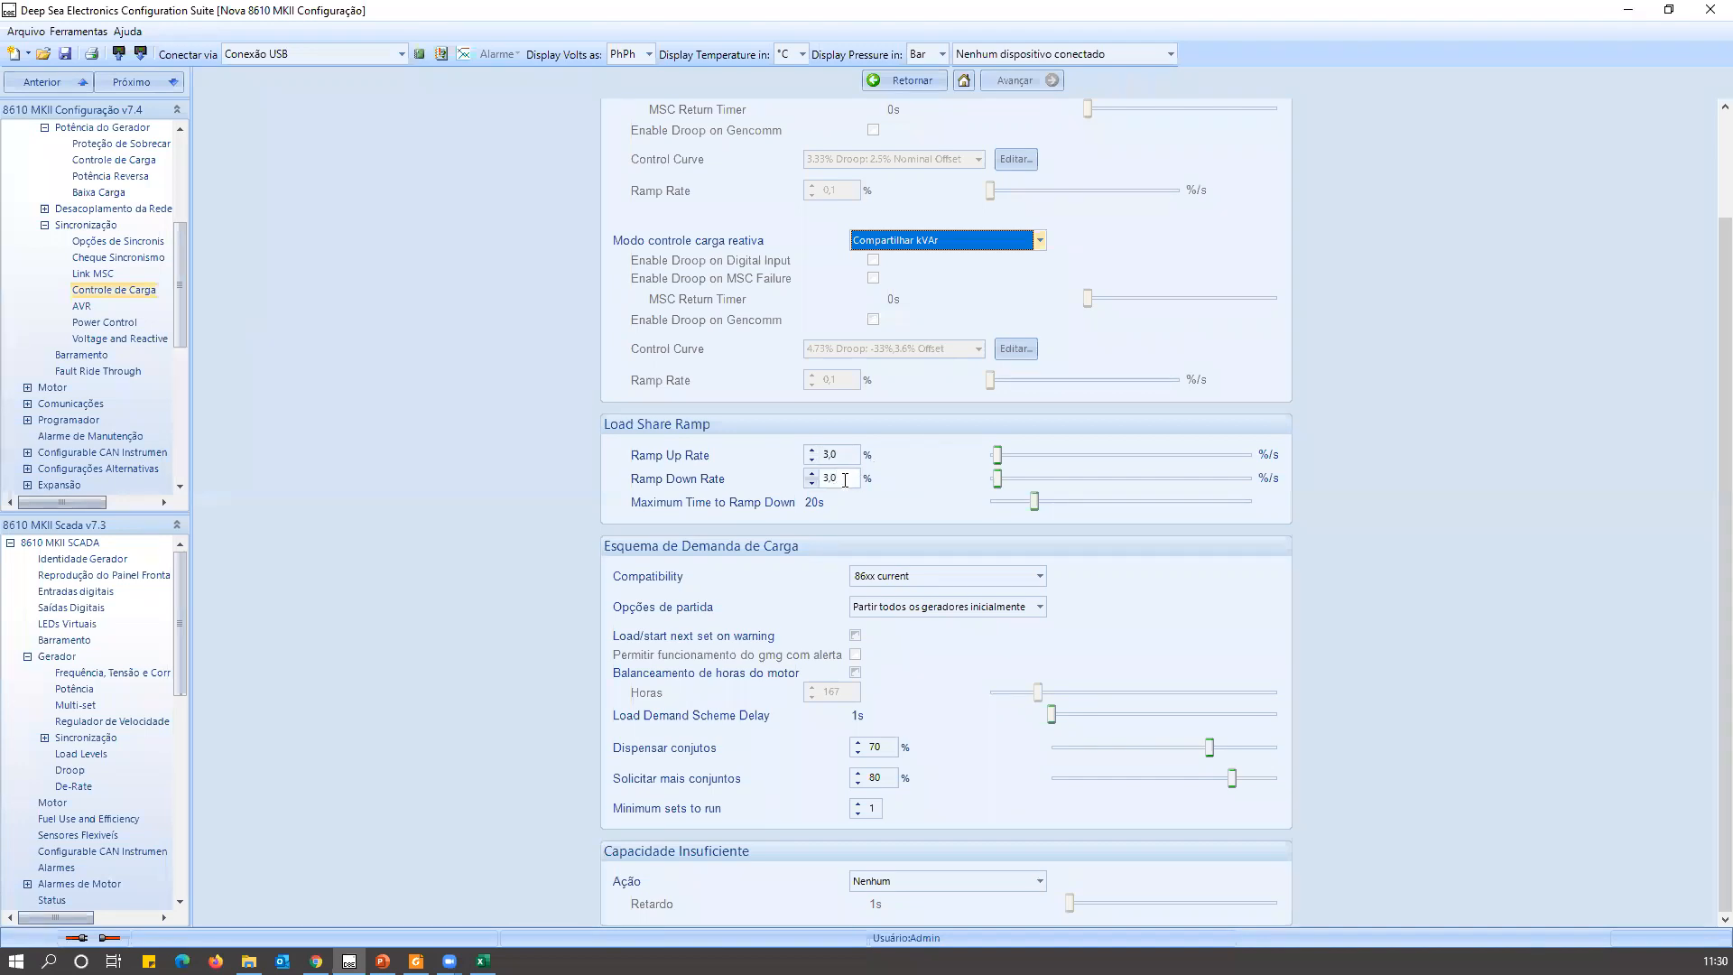
pyautogui.doubleClick(845, 455)
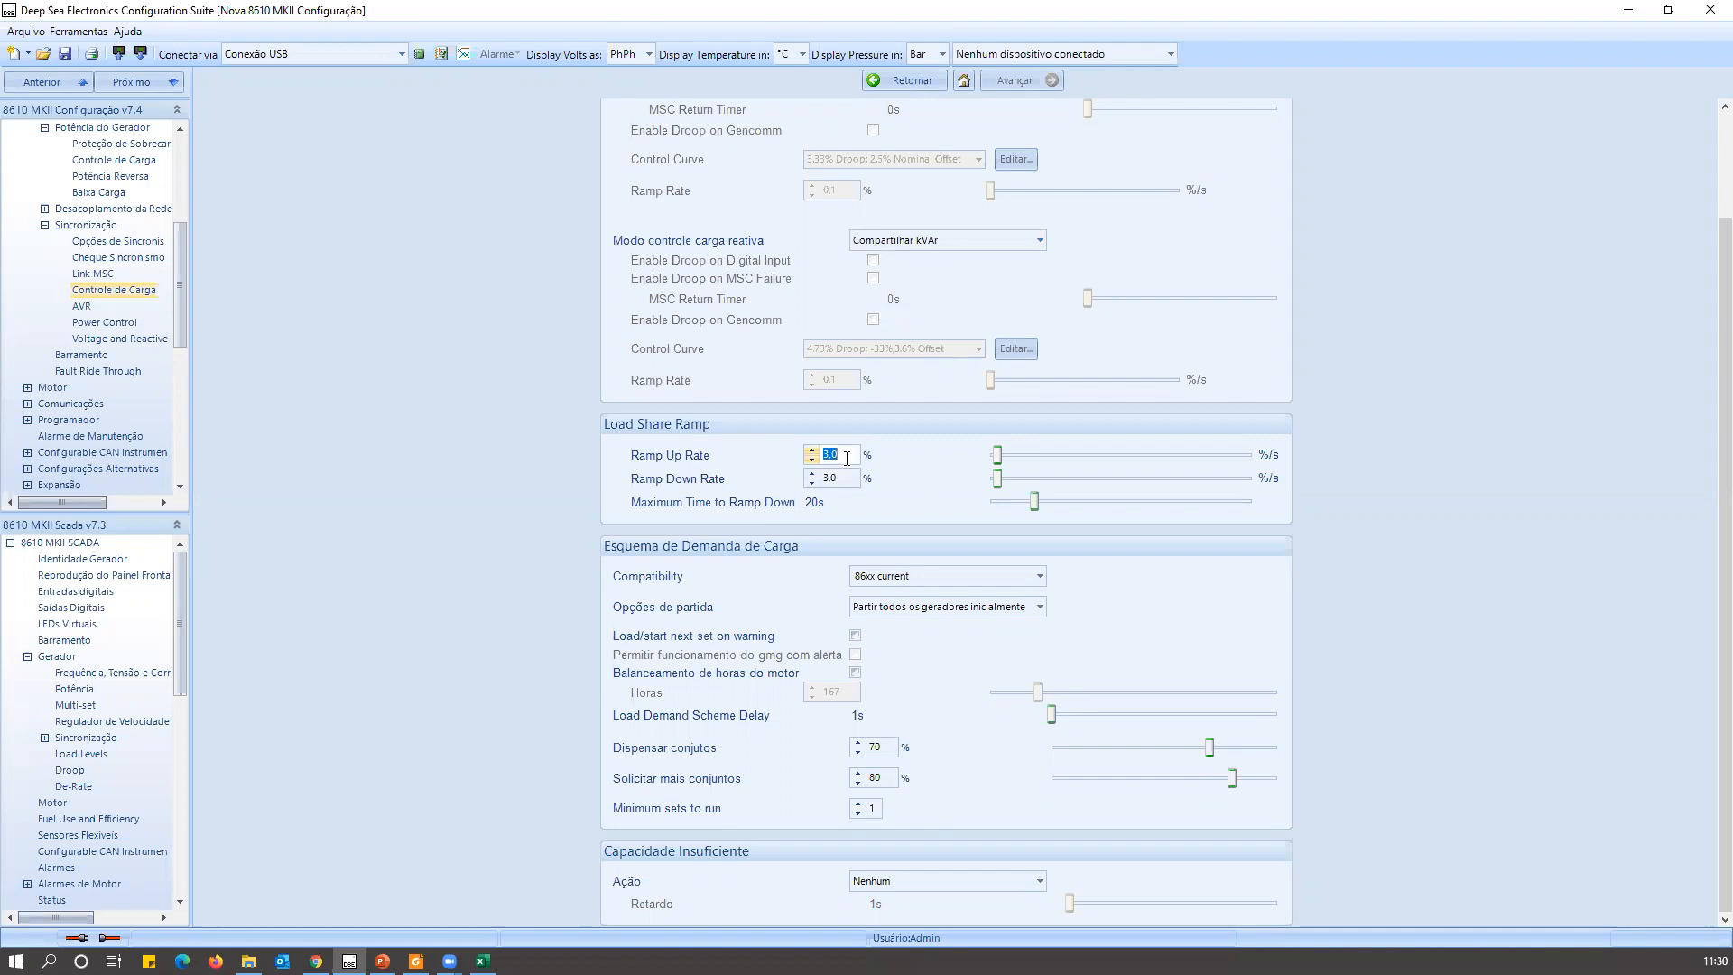
pyautogui.write('10')
pyautogui.click(834, 484)
pyautogui.doubleClick(841, 480)
pyautogui.write('10')
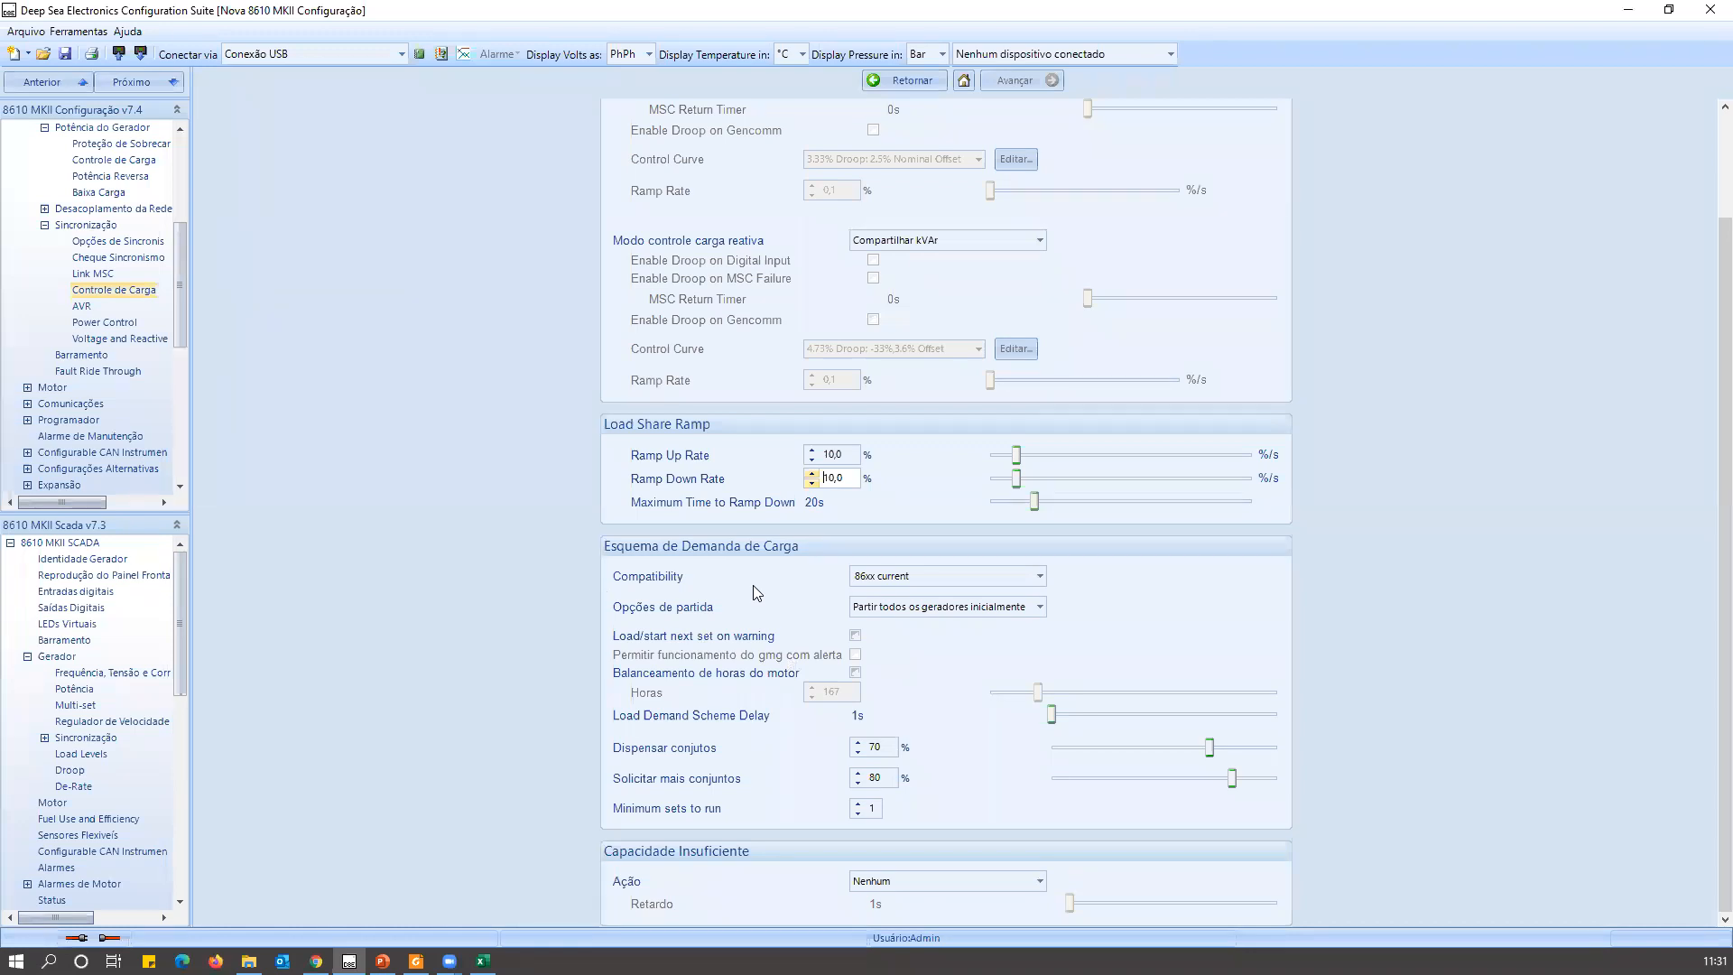
# Try Desabilitar as the load demand scheme's Compatibility, and set it back to 86xx current.
pyautogui.click(881, 577)
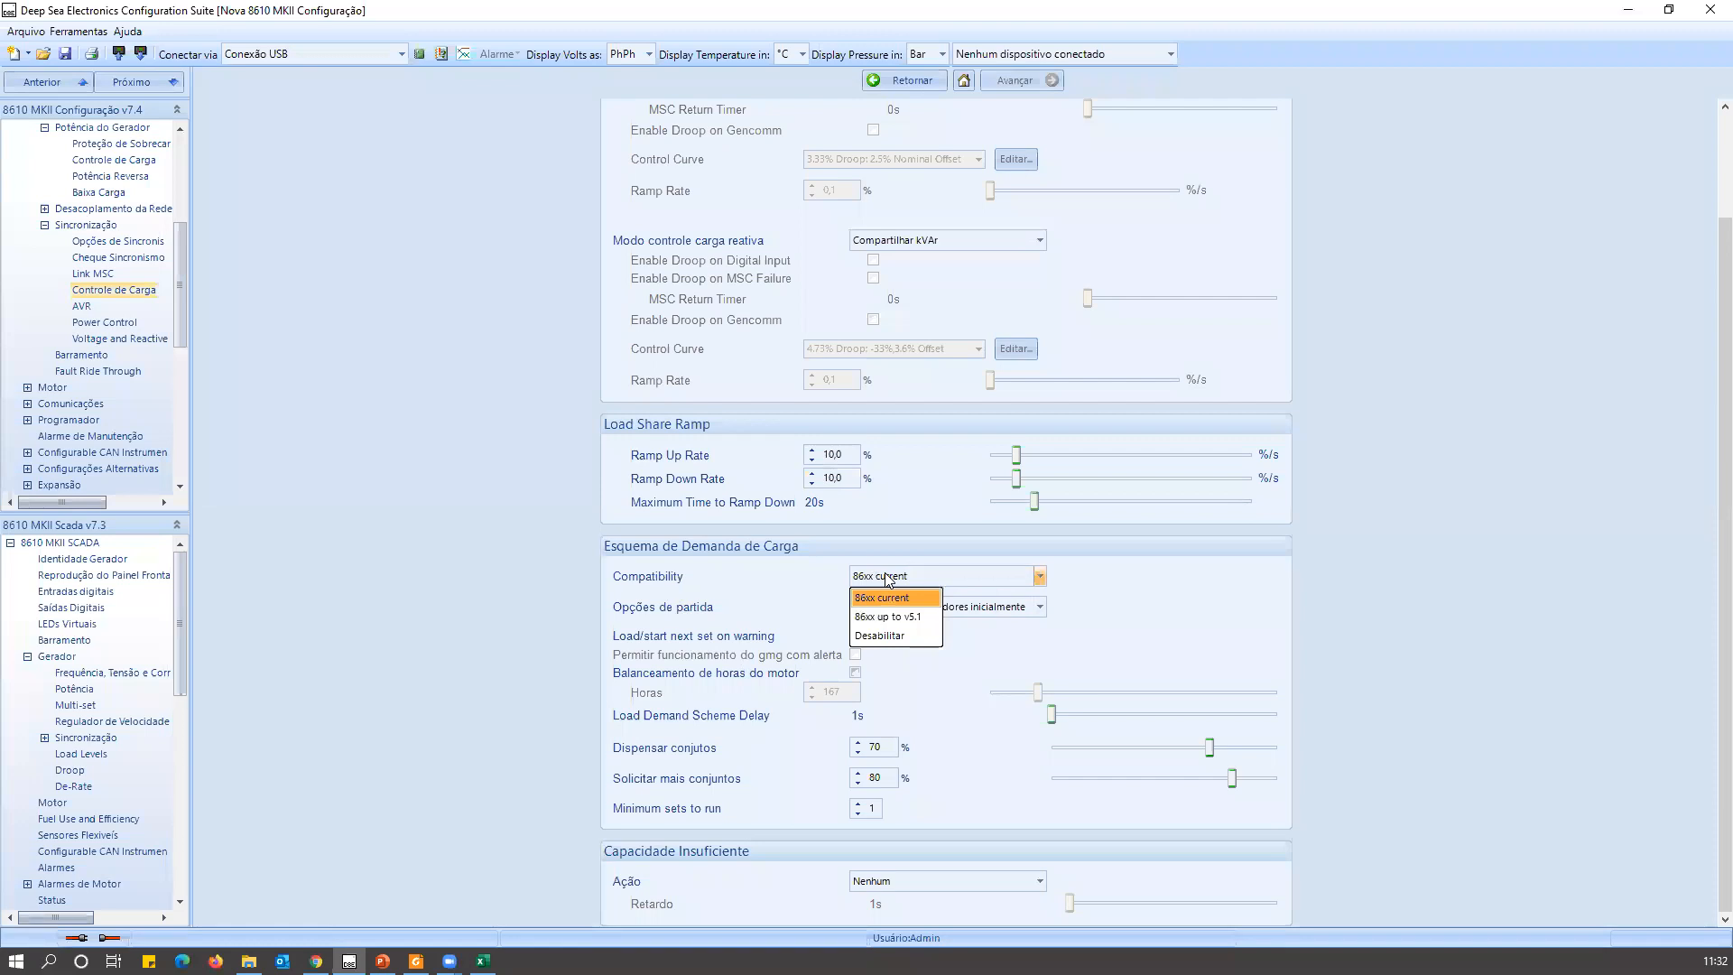
pyautogui.click(894, 635)
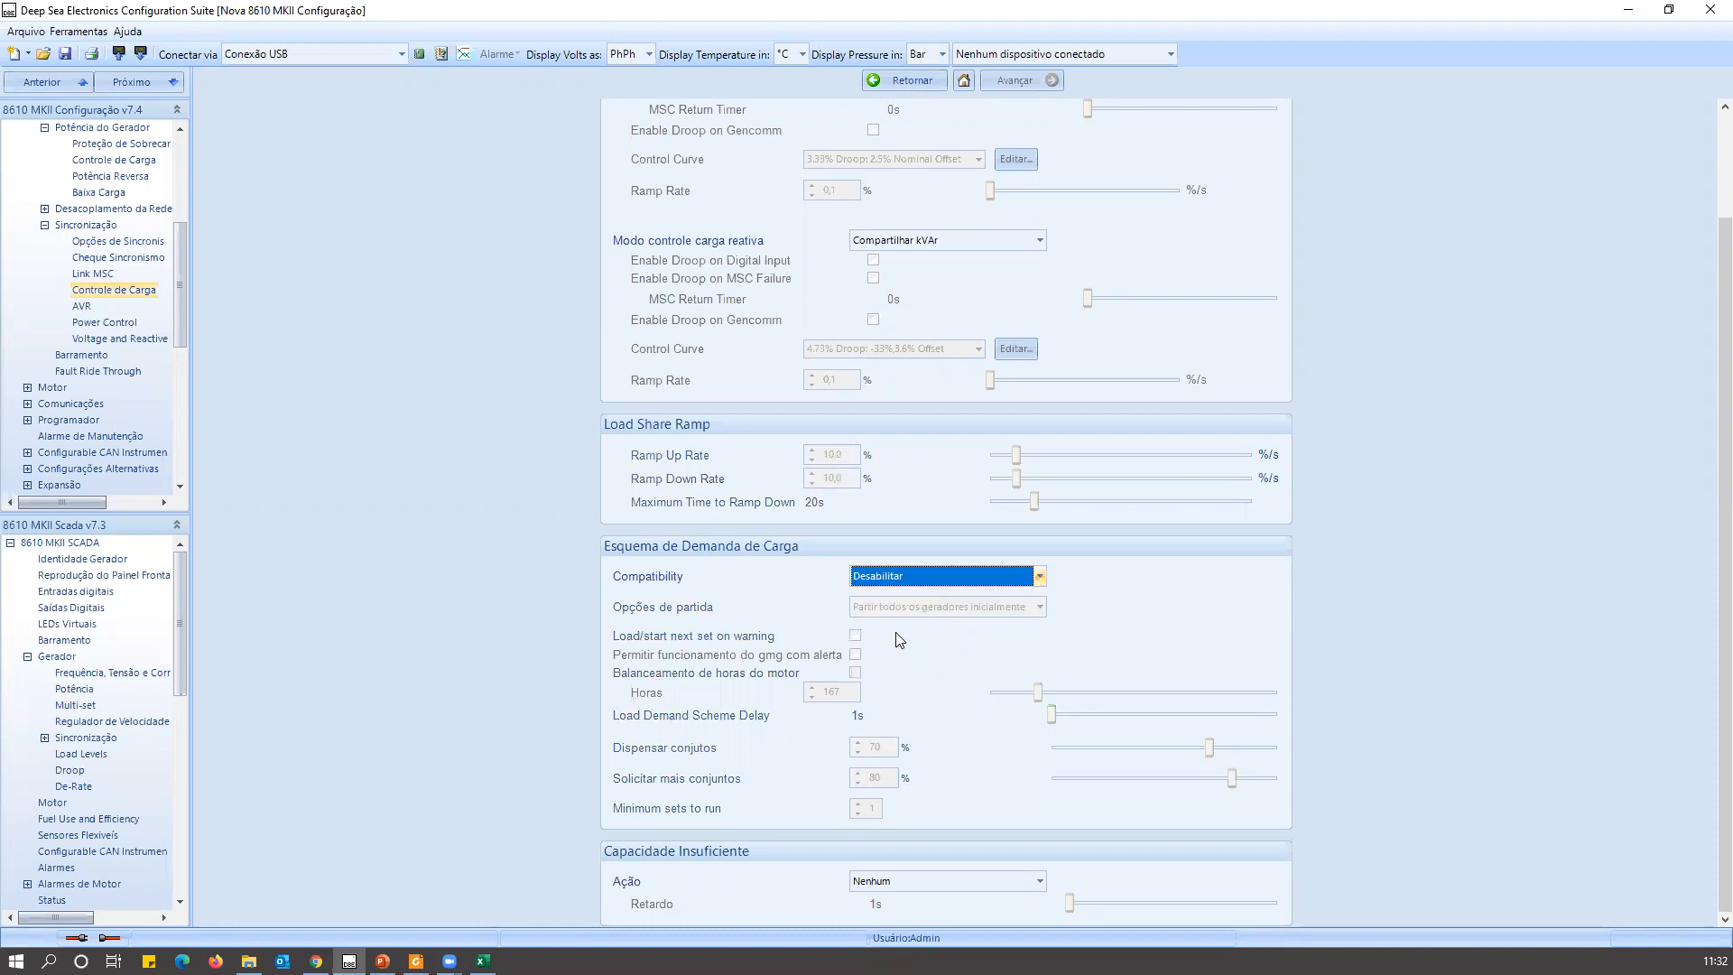
pyautogui.click(891, 585)
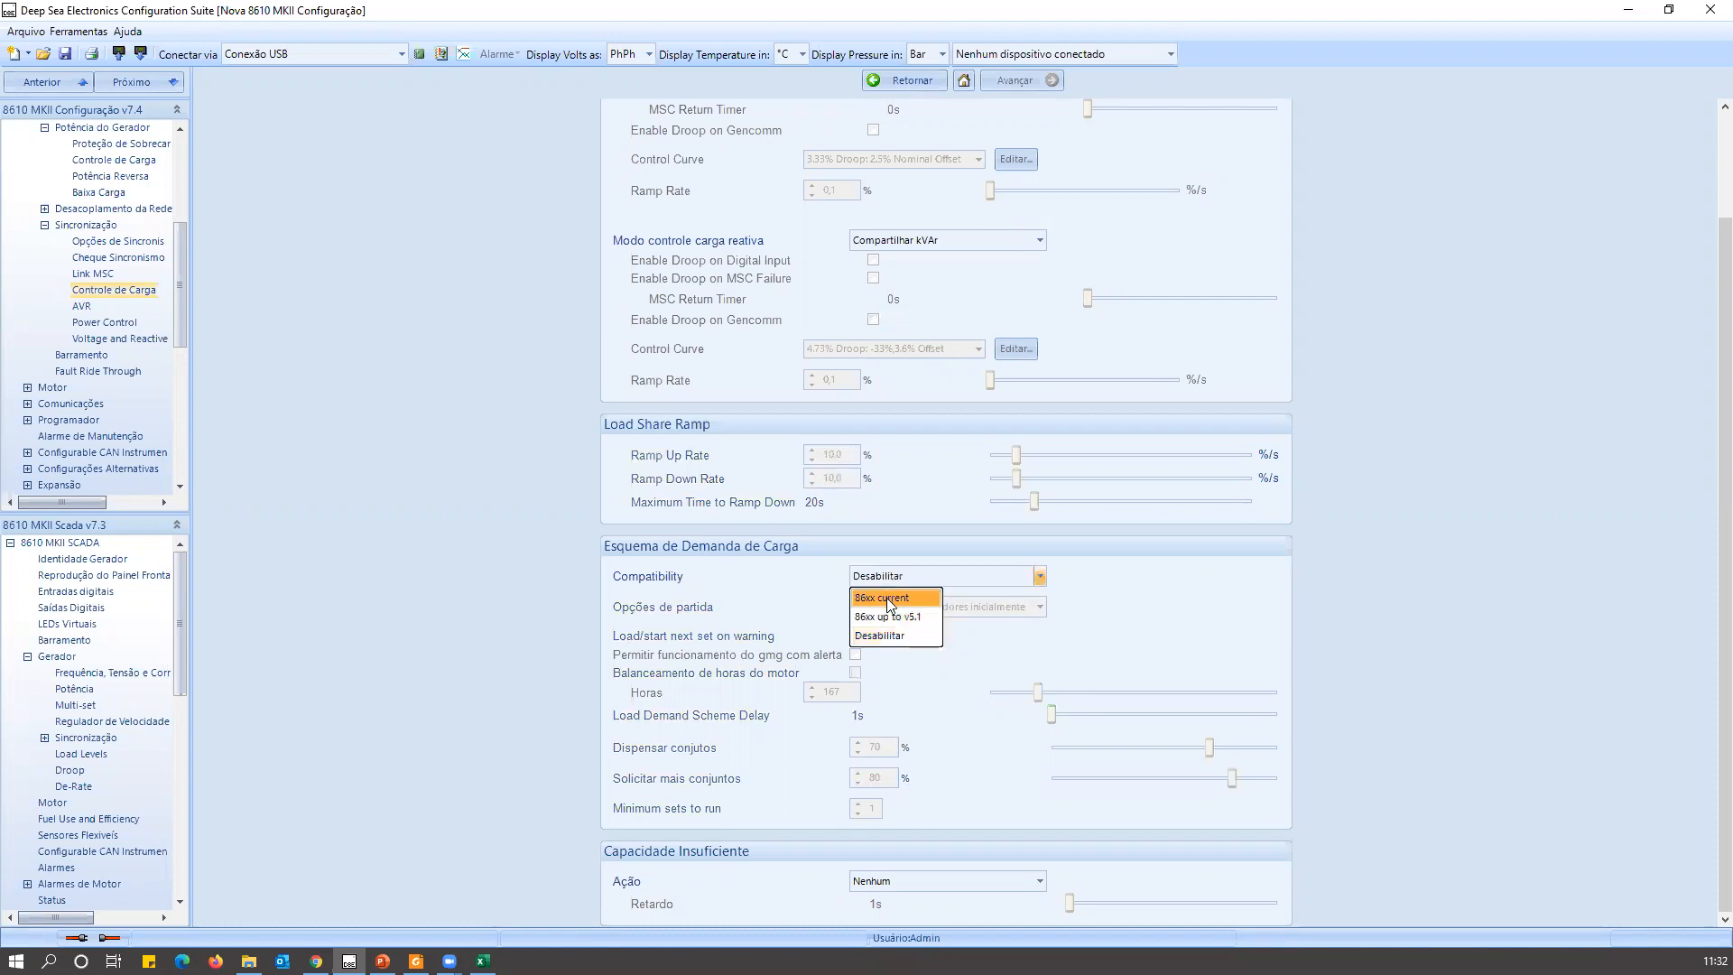
pyautogui.click(889, 599)
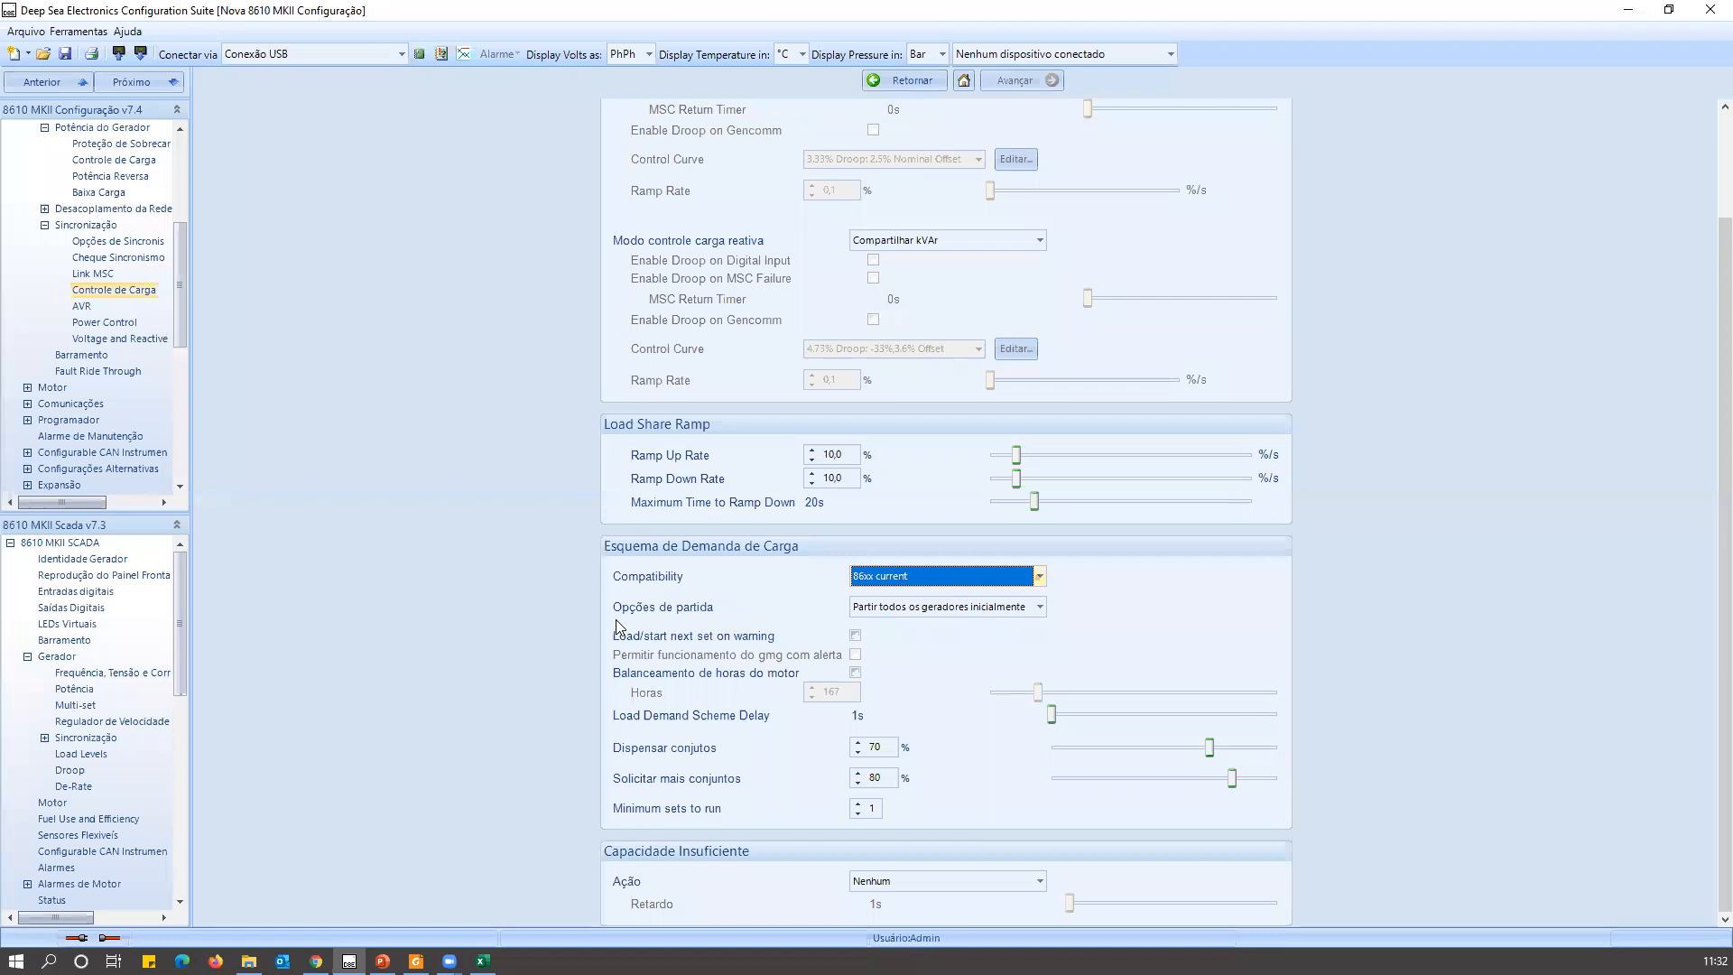
# Keep Opções de partida at Partir todos os geradores inicialmente and enable Load/start next set on warning, Permitir funcionamento do gmg com alerta and Balanceamento de horas do motor.
pyautogui.click(954, 614)
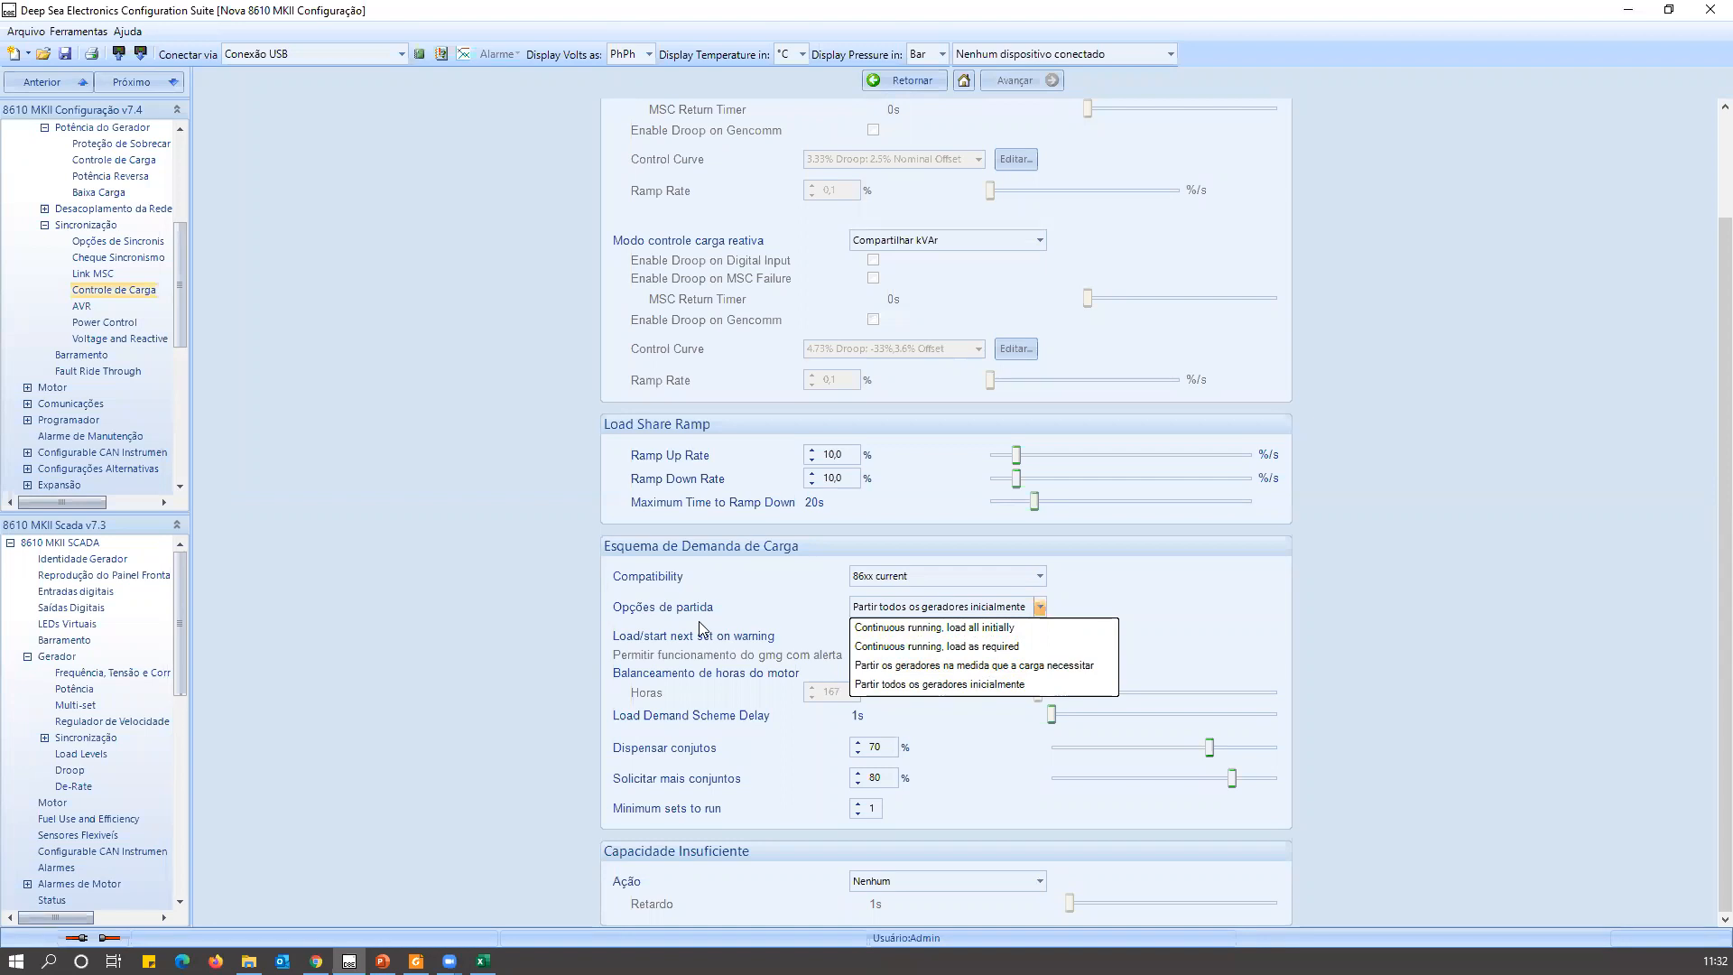
pyautogui.click(922, 688)
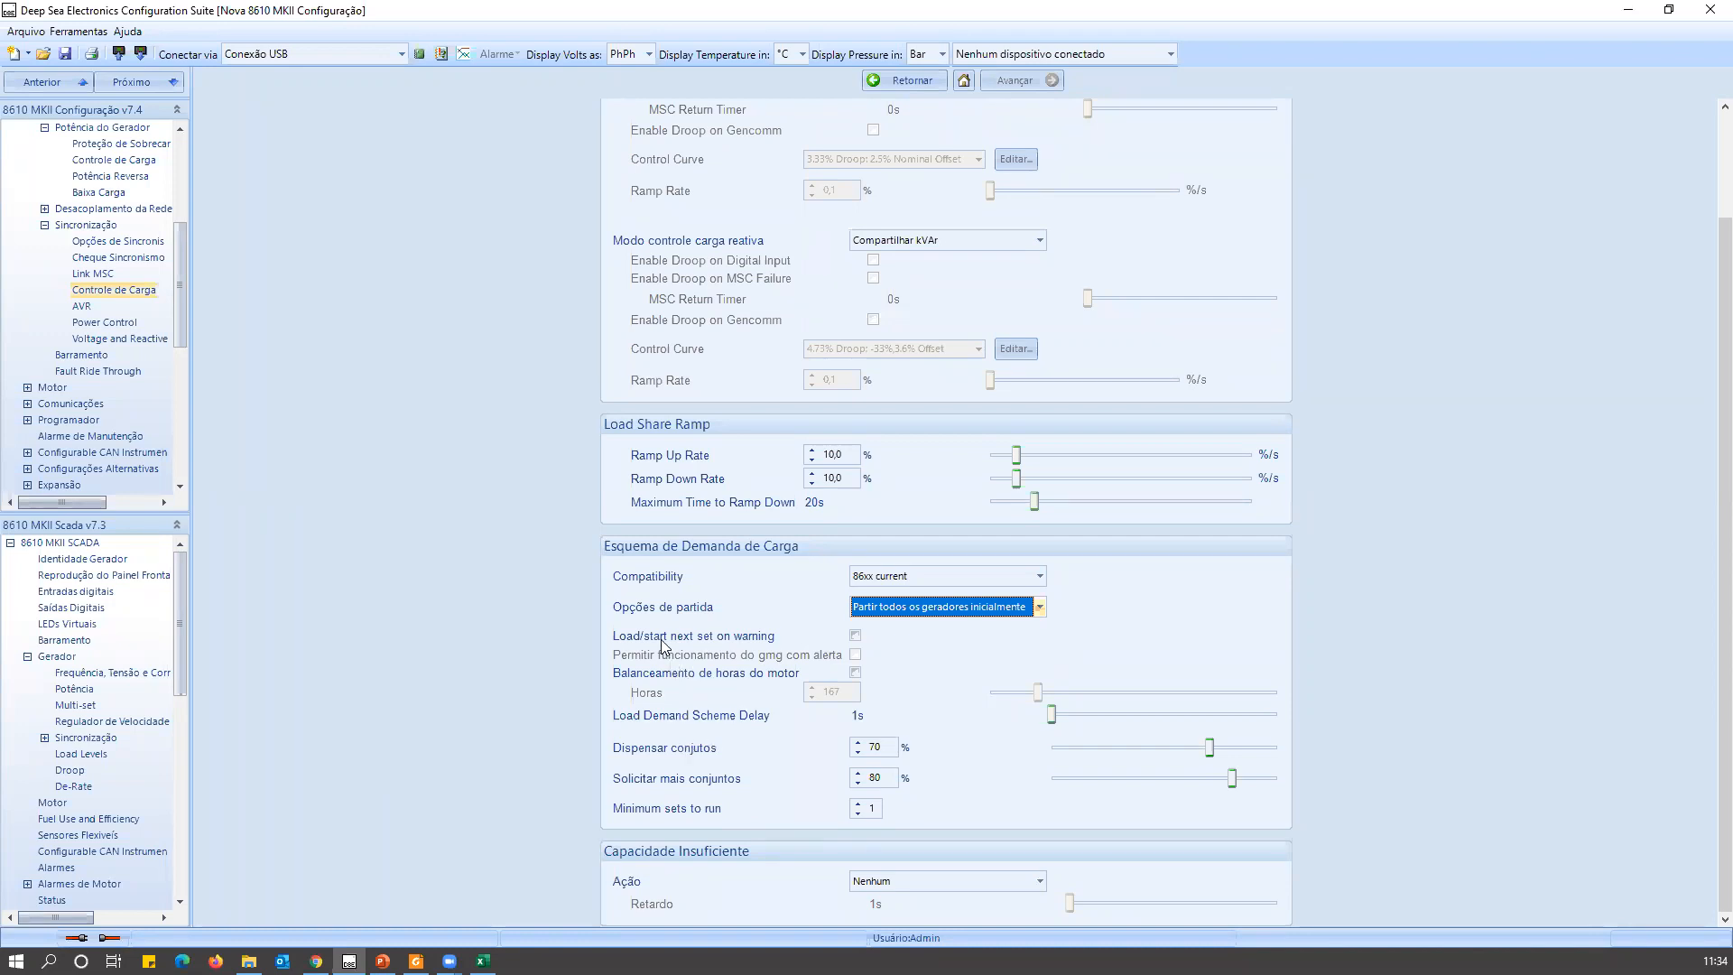
pyautogui.click(854, 636)
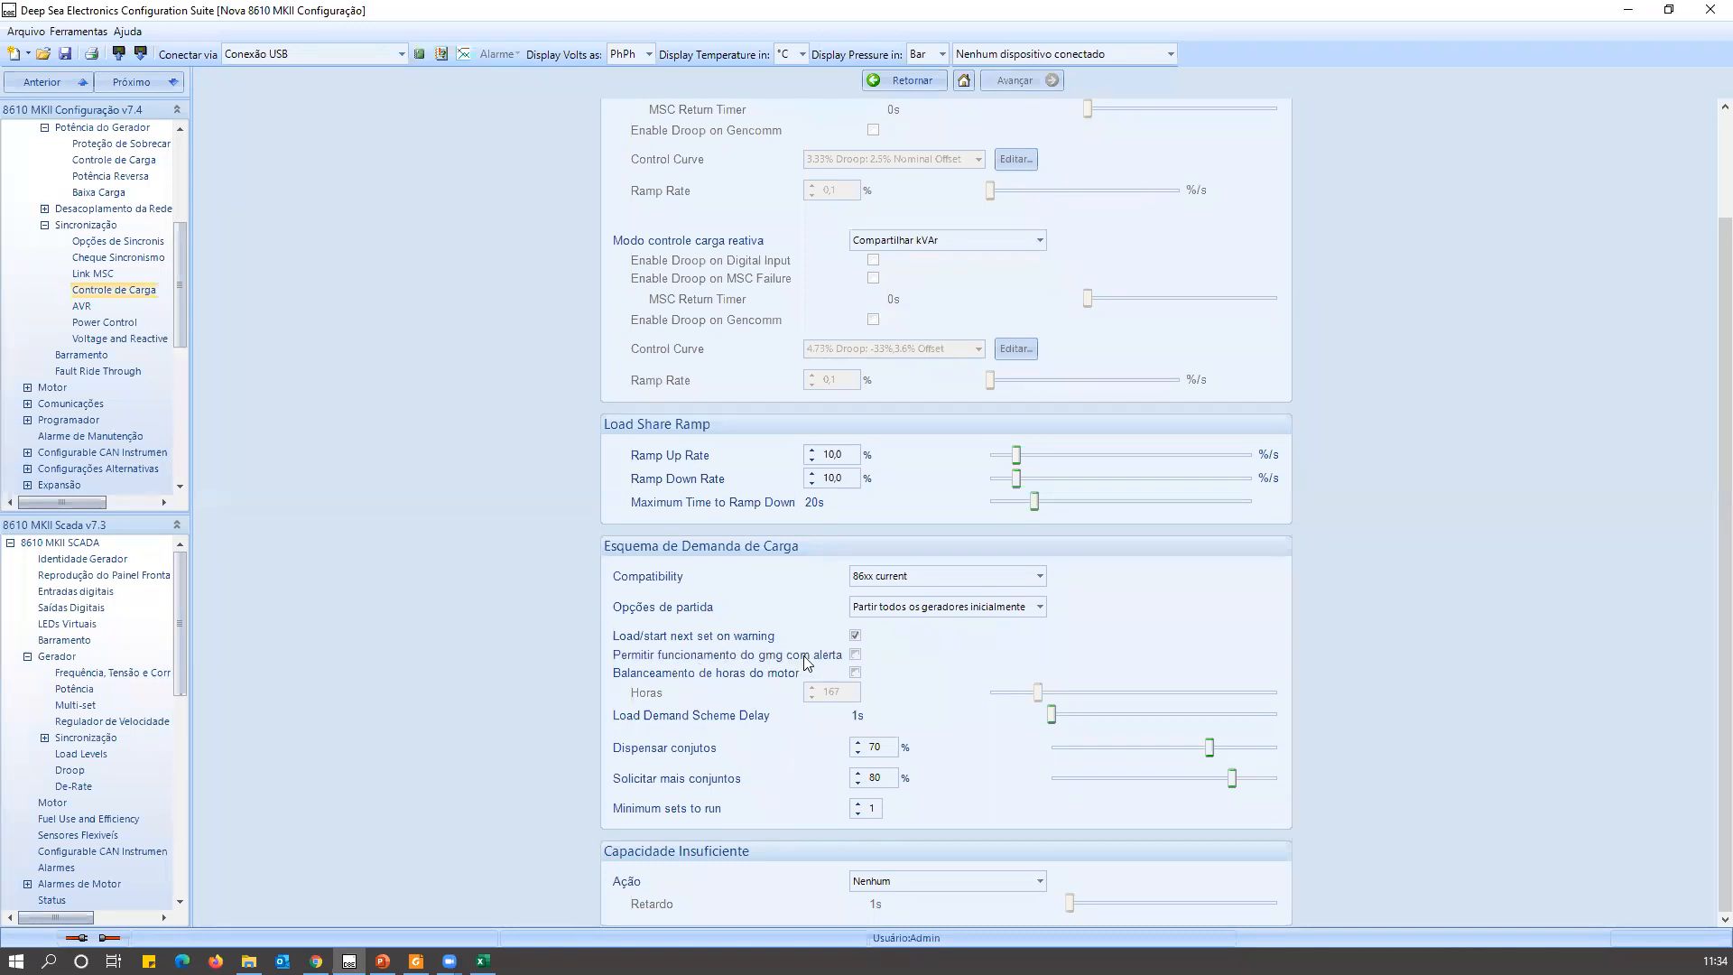
pyautogui.click(855, 636)
pyautogui.click(856, 636)
pyautogui.click(854, 673)
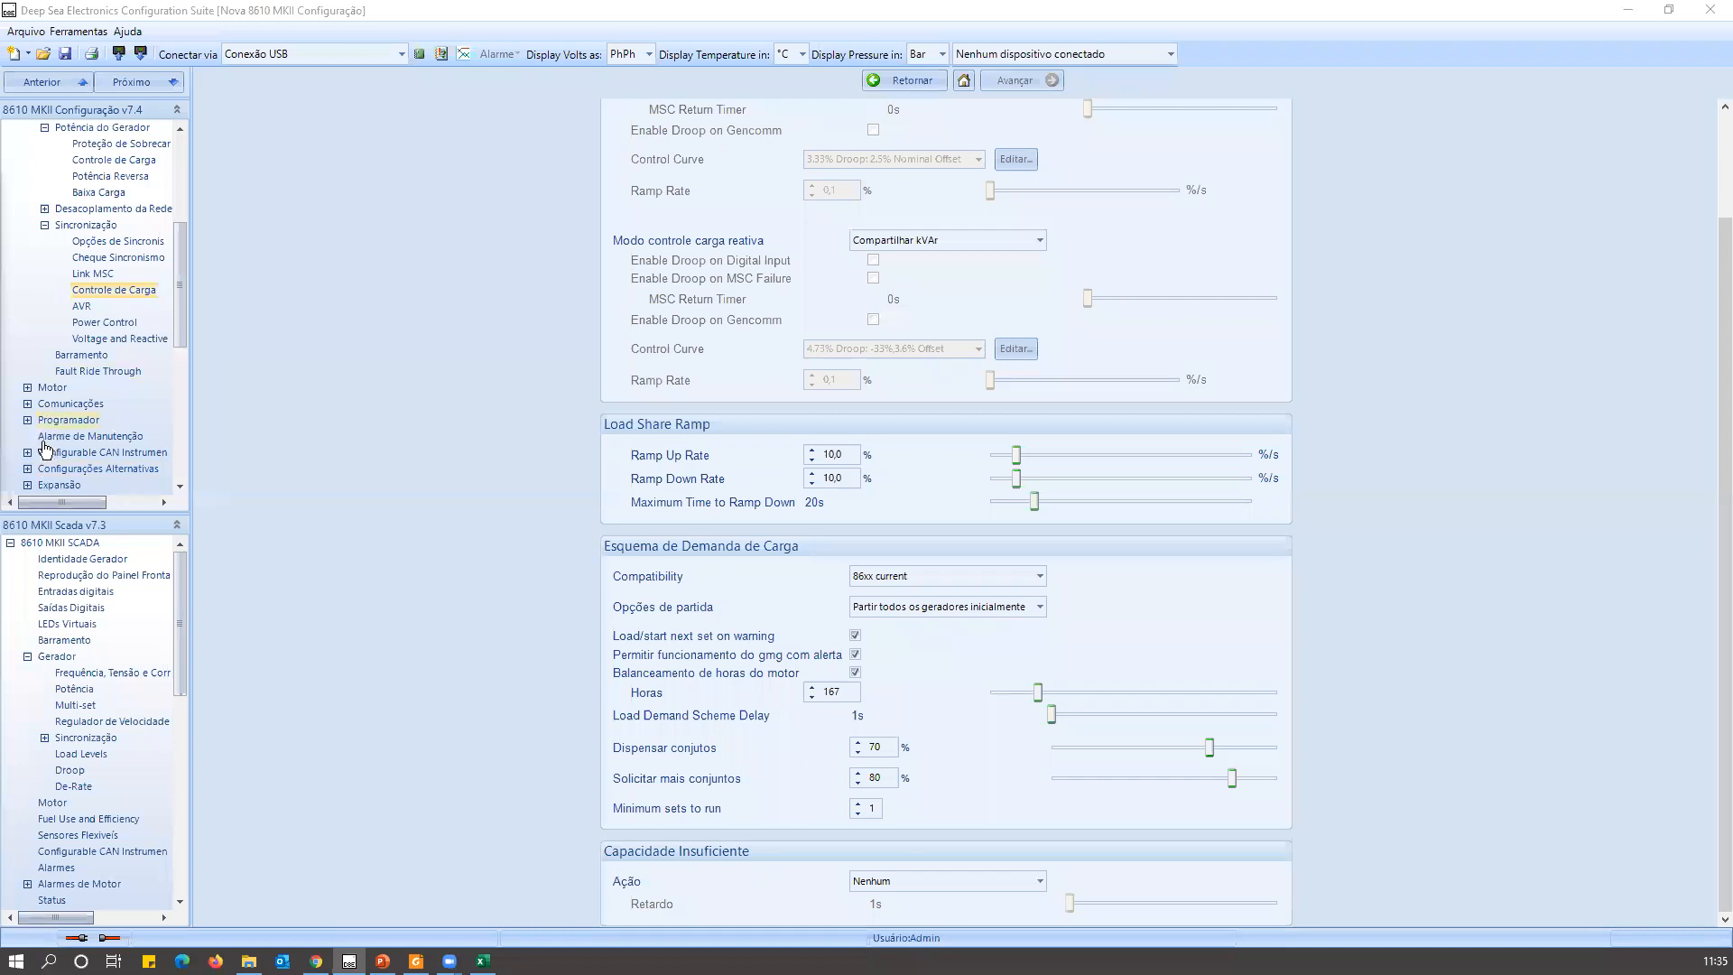
# Review Scada's Horas de Operação e Numero de Partidas page under Manutenção and the Multi-set page under Gerador.
pyautogui.moveTo(175, 603); pyautogui.dragTo(181, 772)
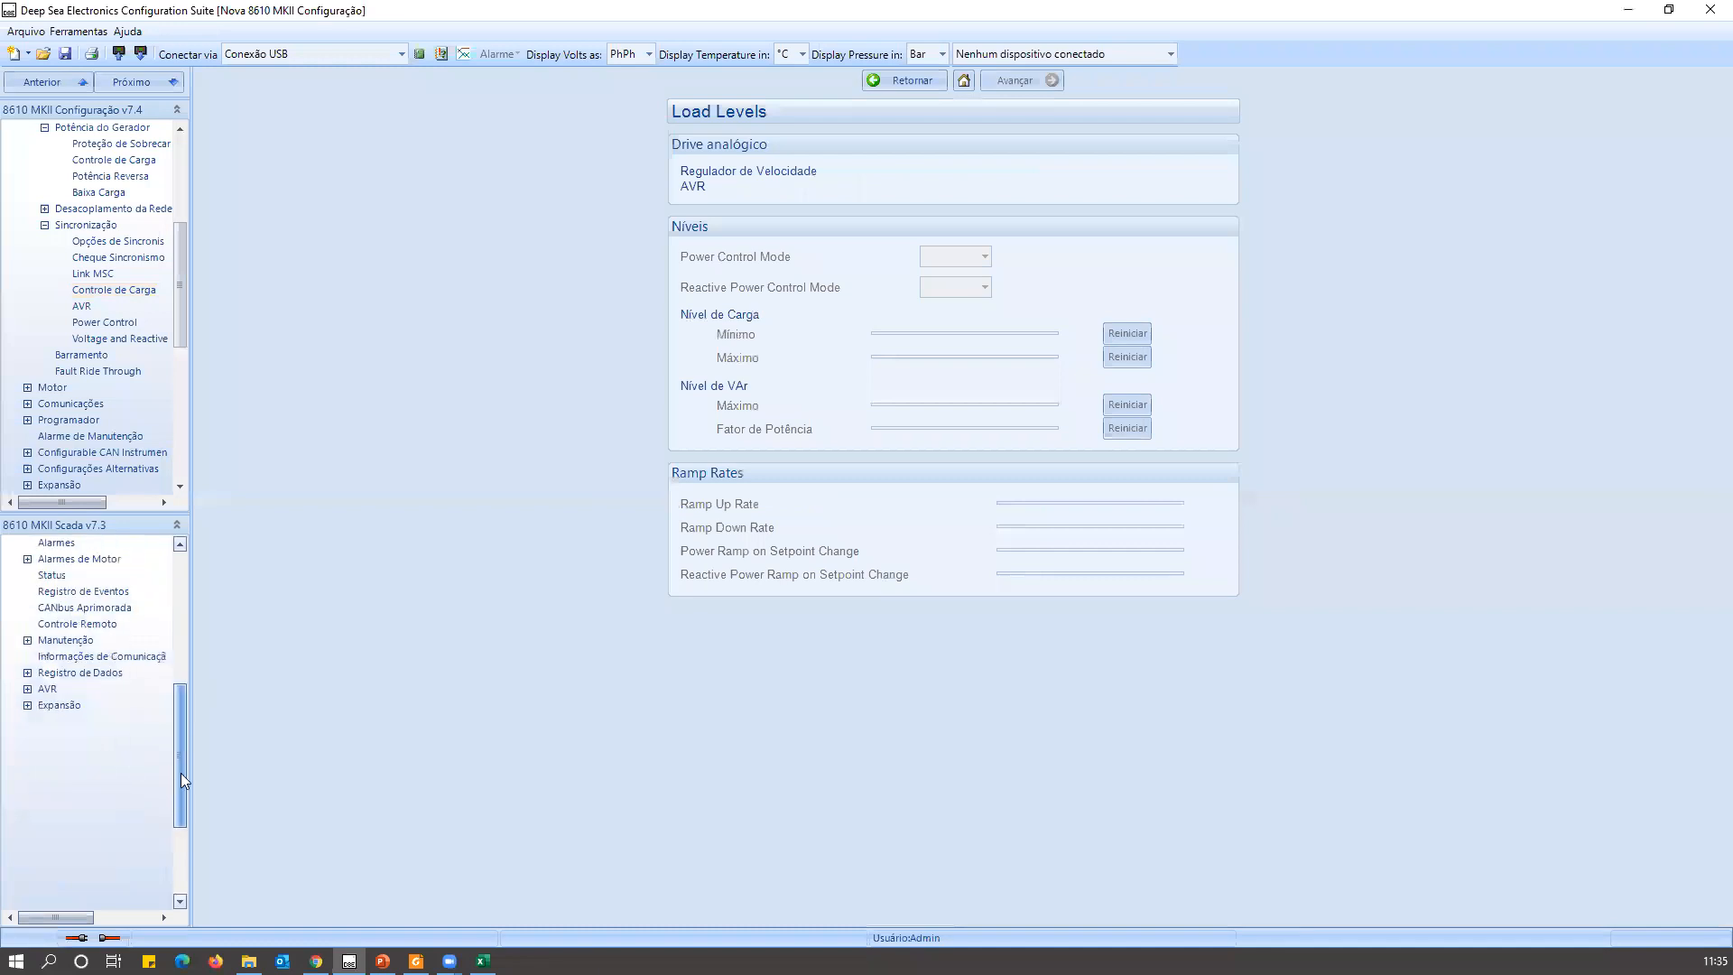
pyautogui.click(72, 641)
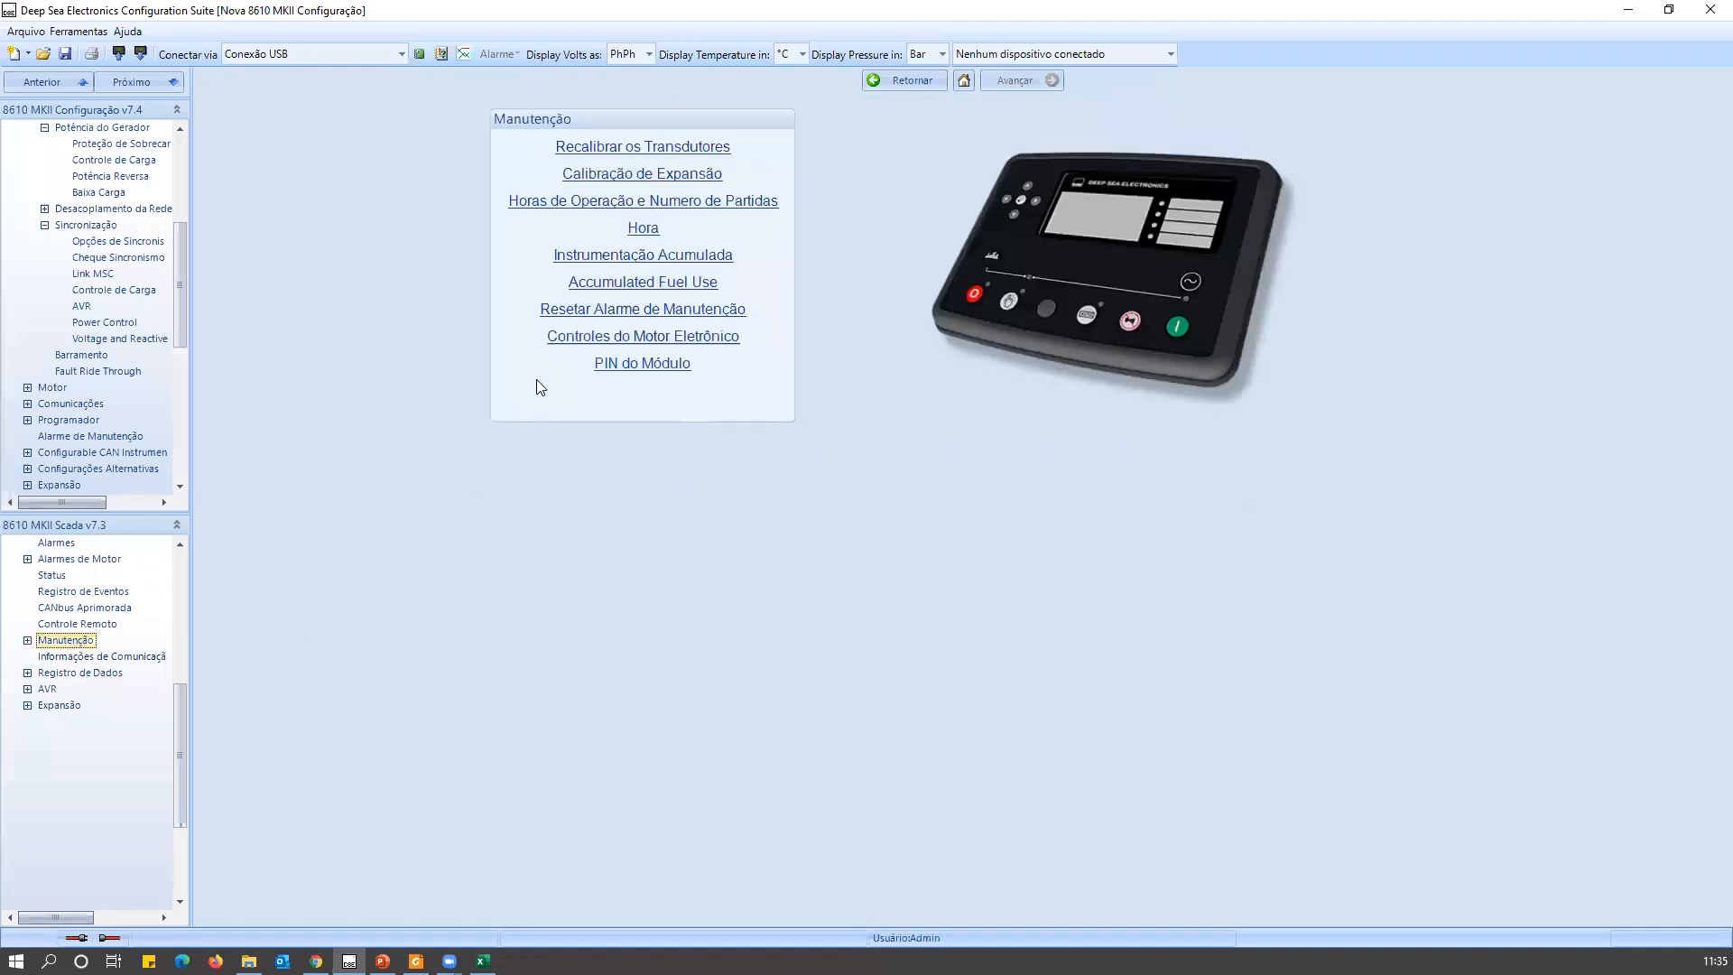
pyautogui.click(538, 202)
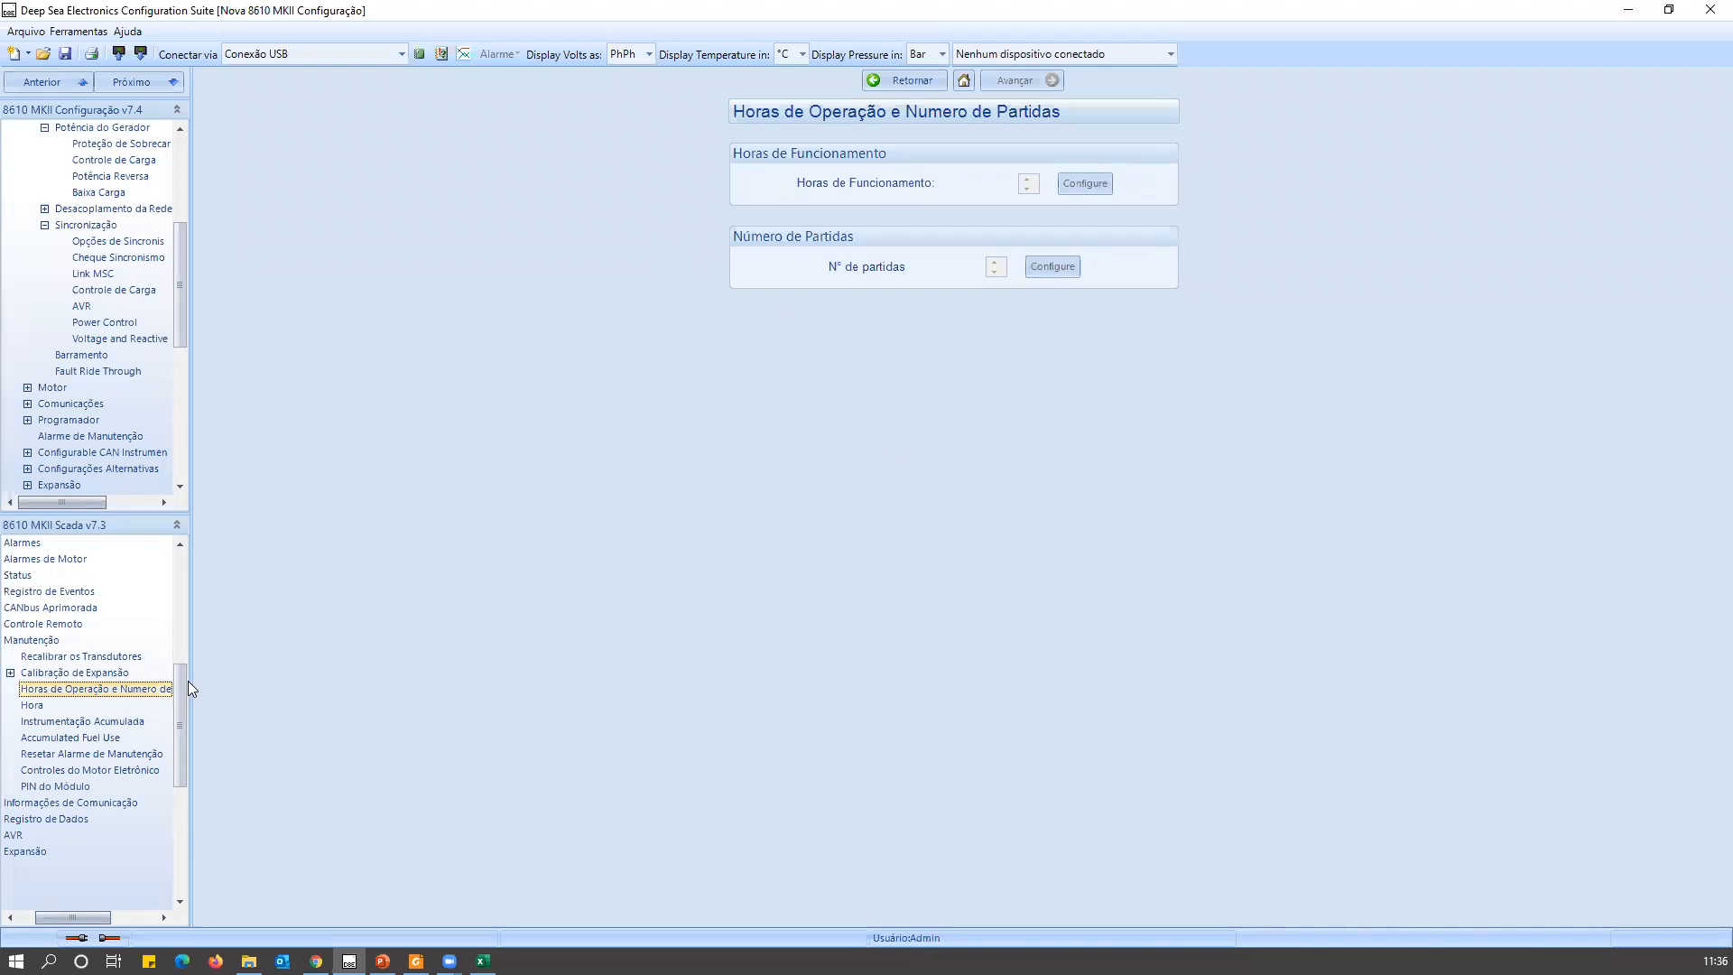
pyautogui.moveTo(177, 675); pyautogui.dragTo(203, 535)
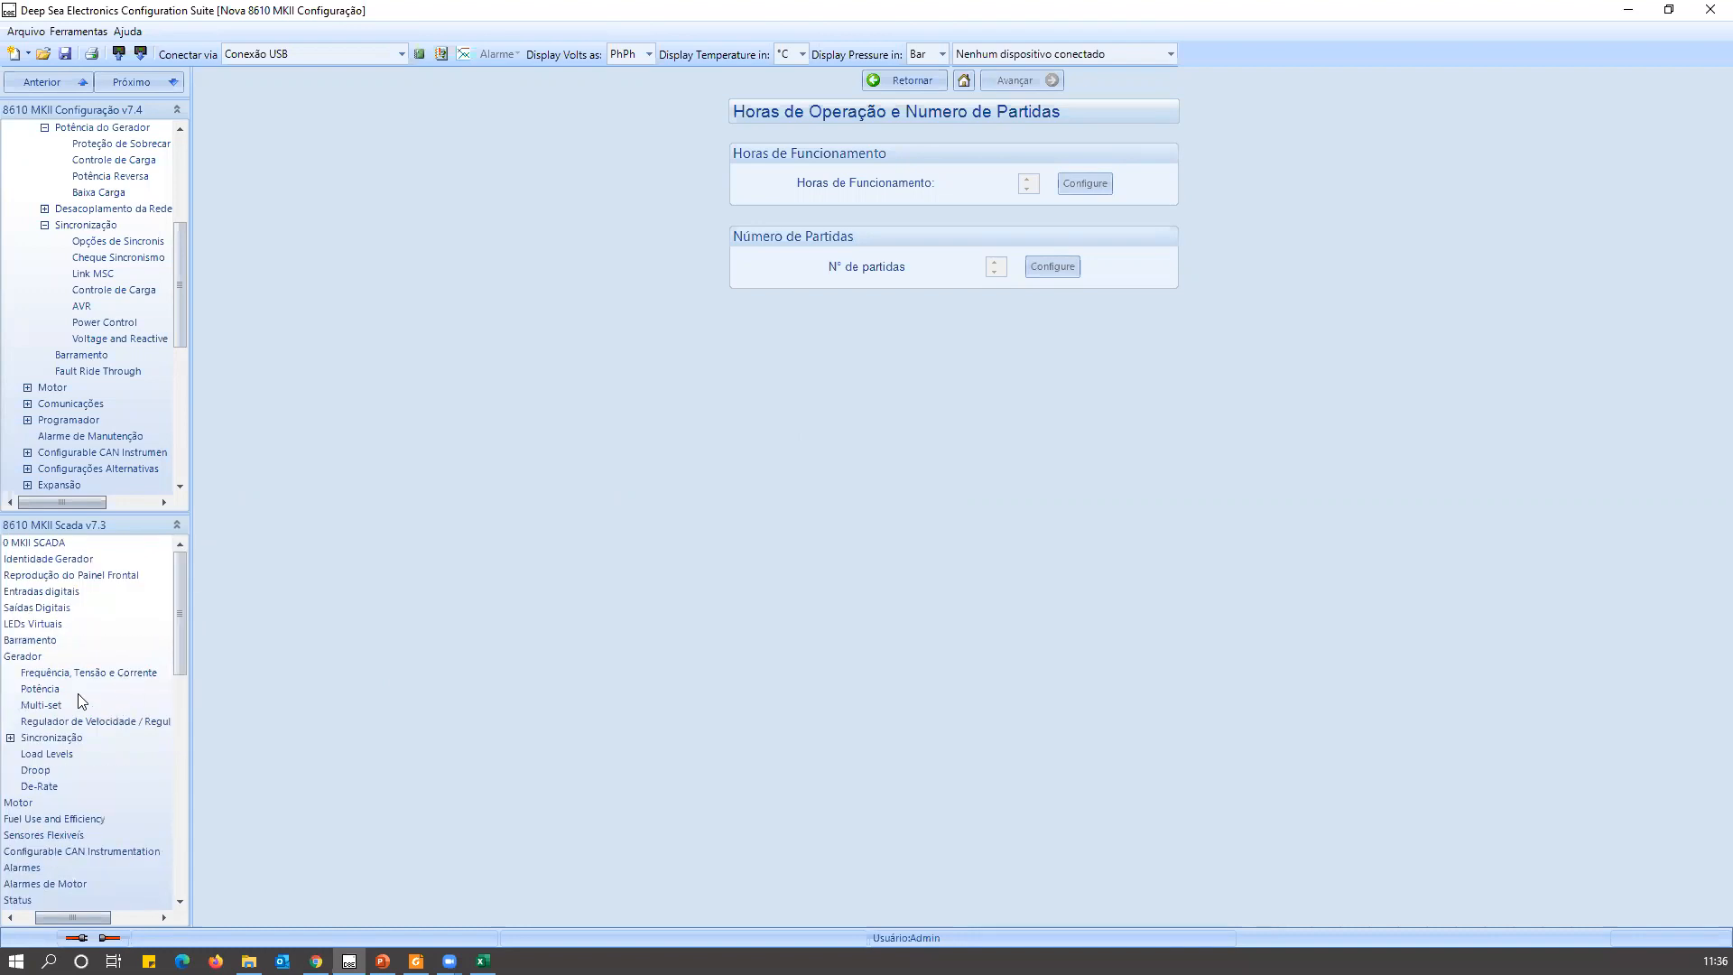
pyautogui.click(51, 704)
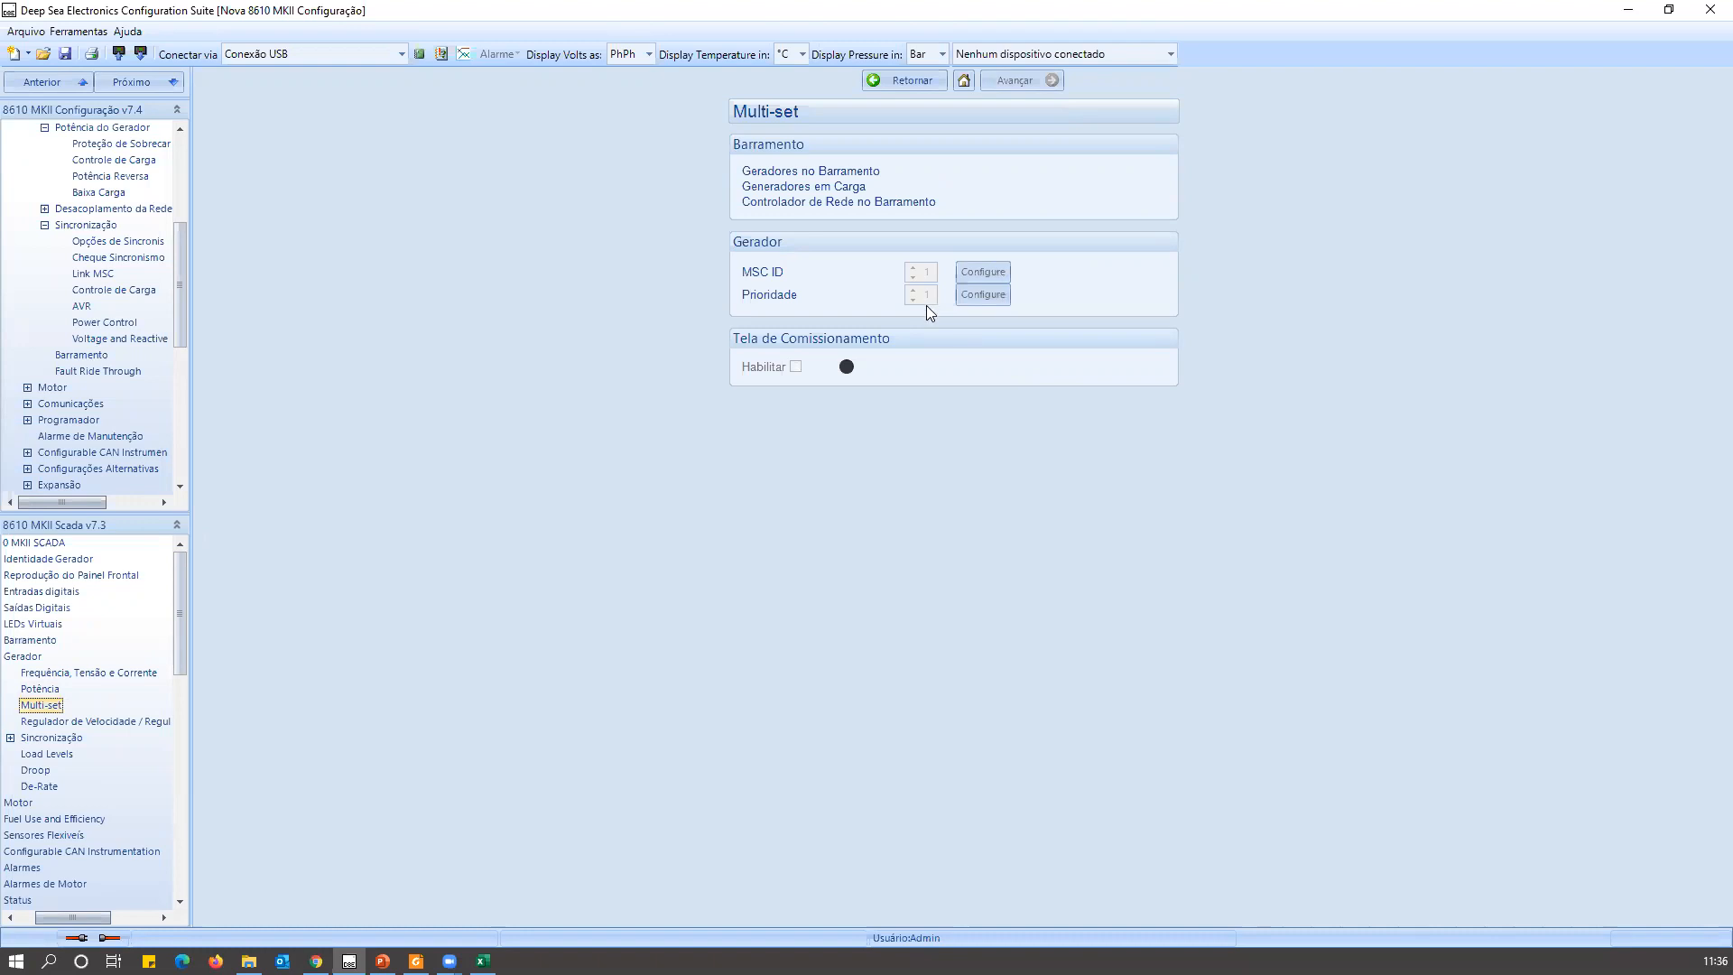
# Return to the Controle de Carga configuration page and disable Balanceamento de horas do motor.
pyautogui.click(144, 290)
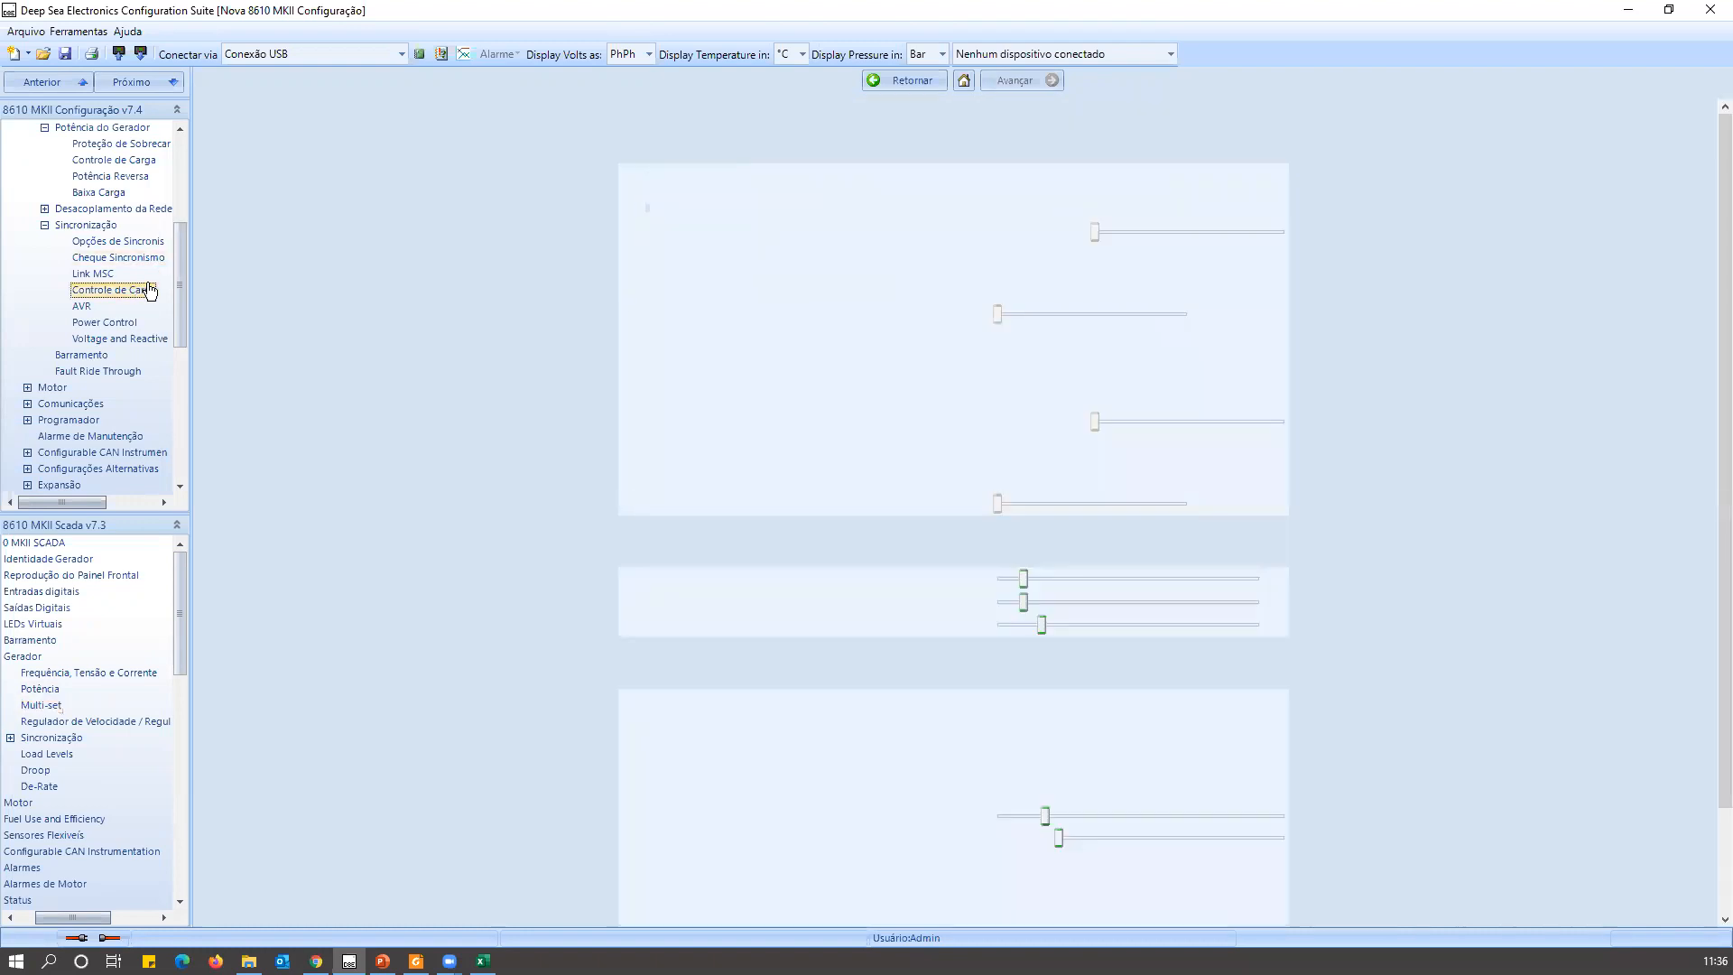
pyautogui.scroll(-2, 437, 345)
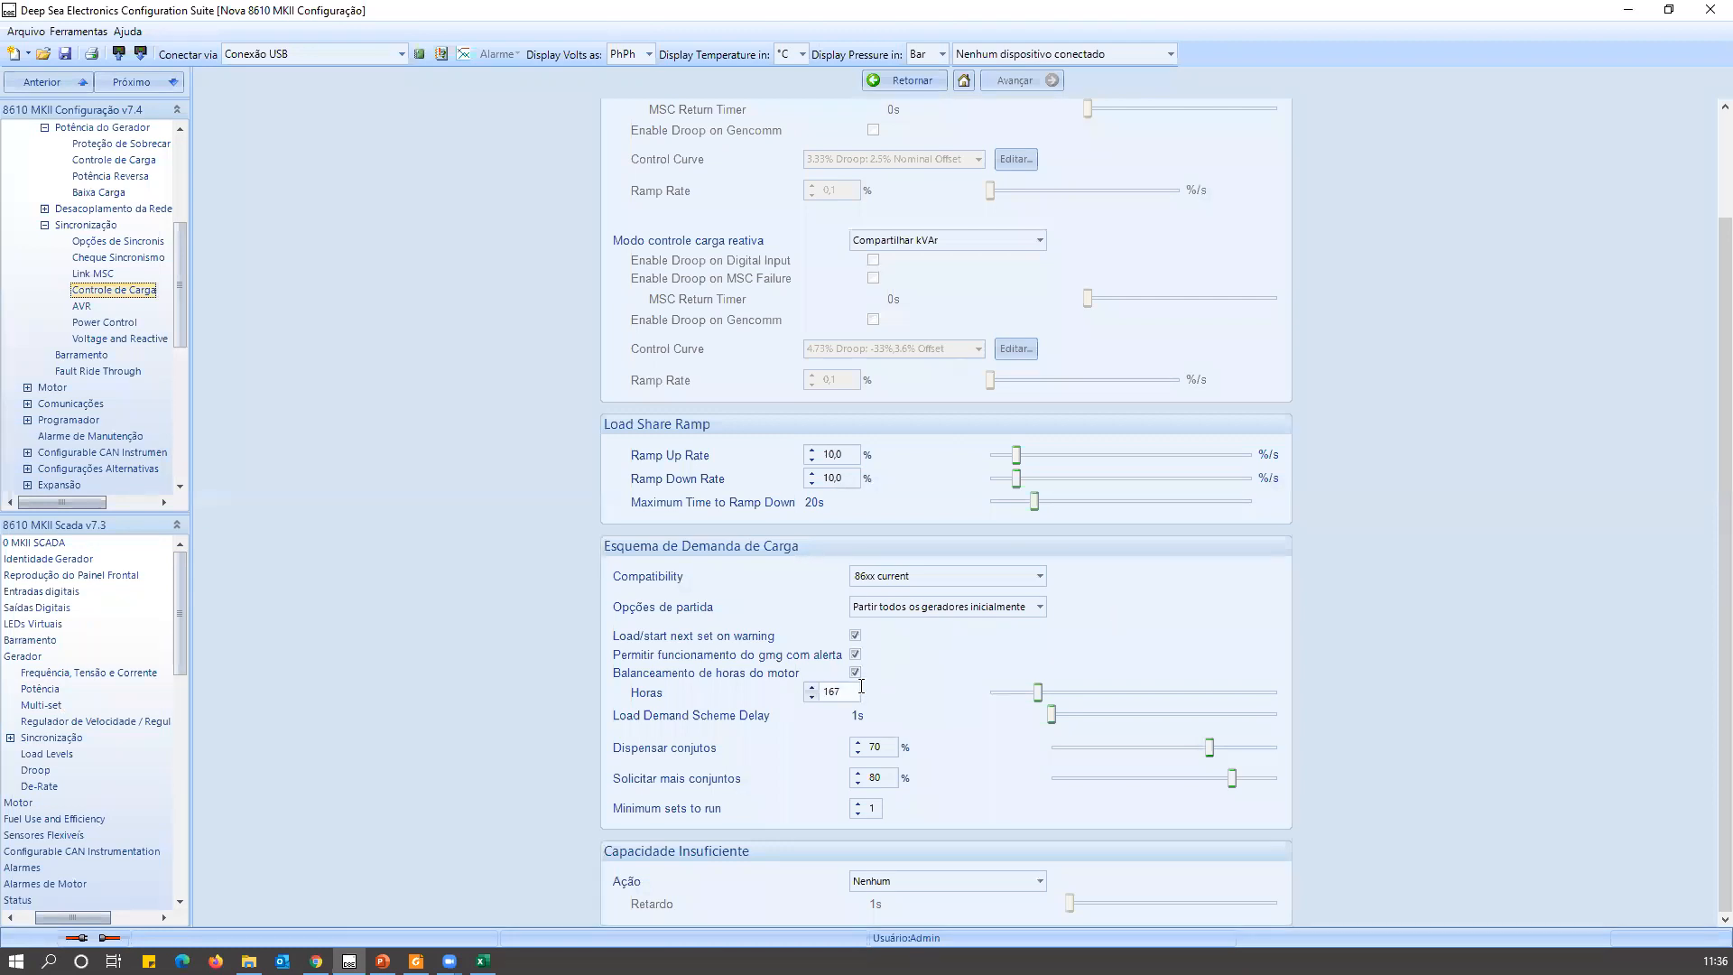
pyautogui.click(856, 671)
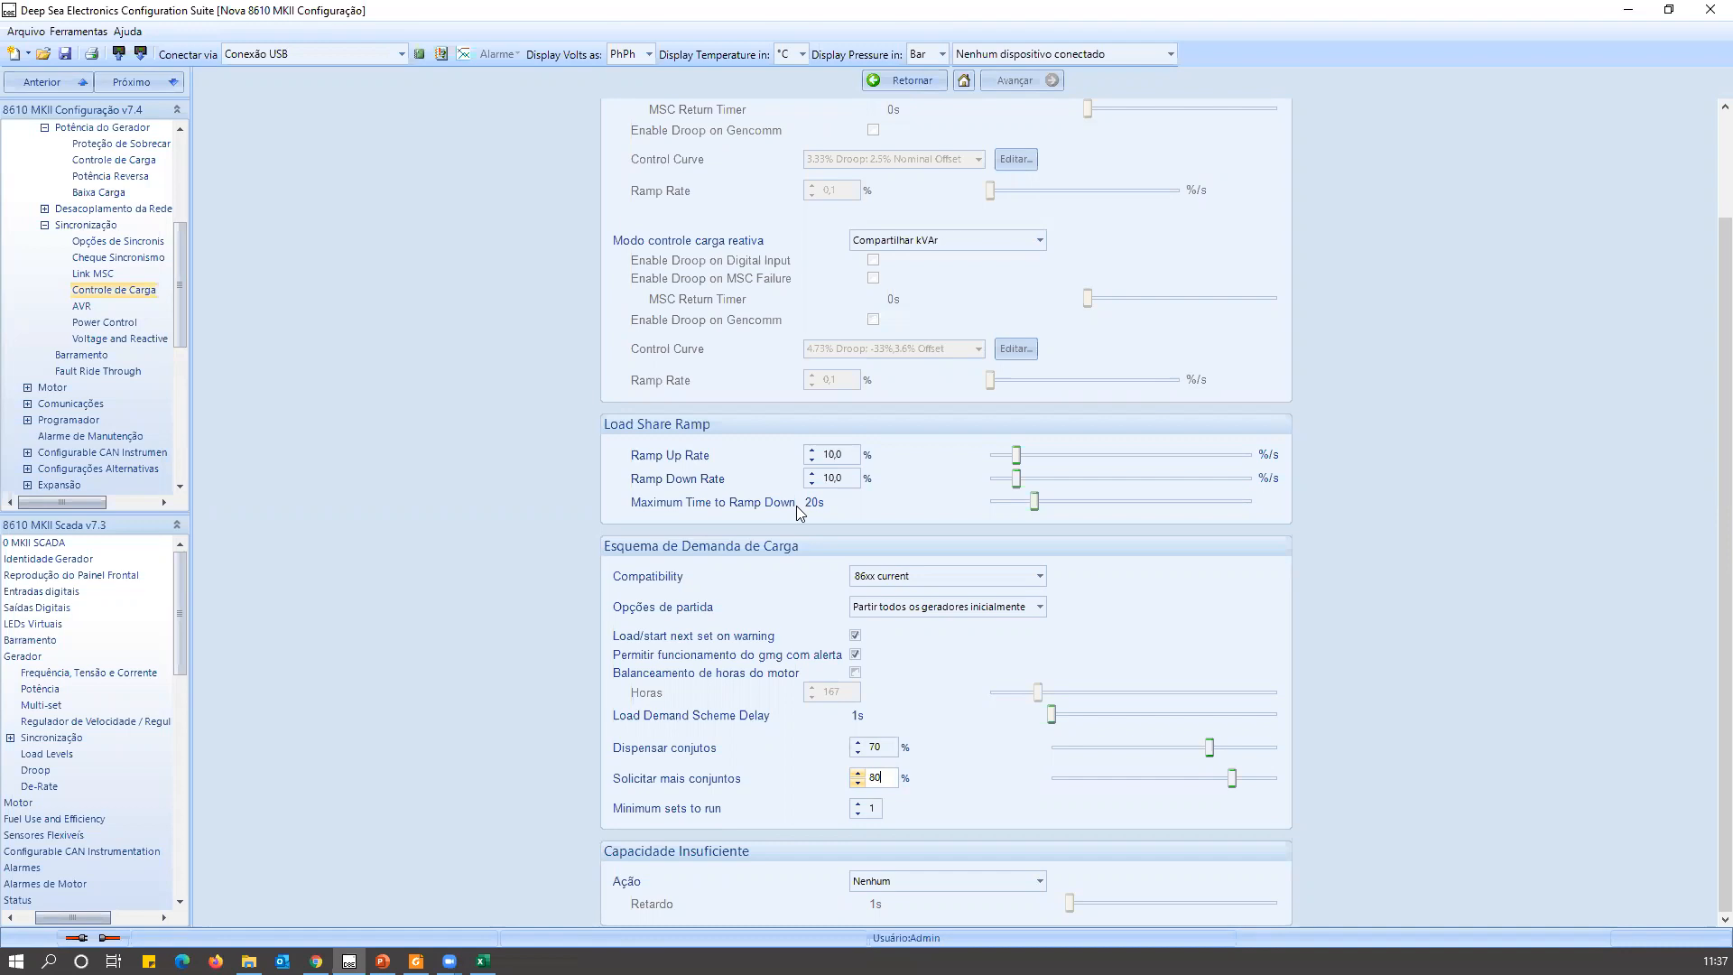
# Set Dispensar conjutos in the load demand scheme to 40 %.
pyautogui.click(889, 746)
pyautogui.doubleClick(889, 744)
pyautogui.write('4')
pyautogui.doubleClick(879, 747)
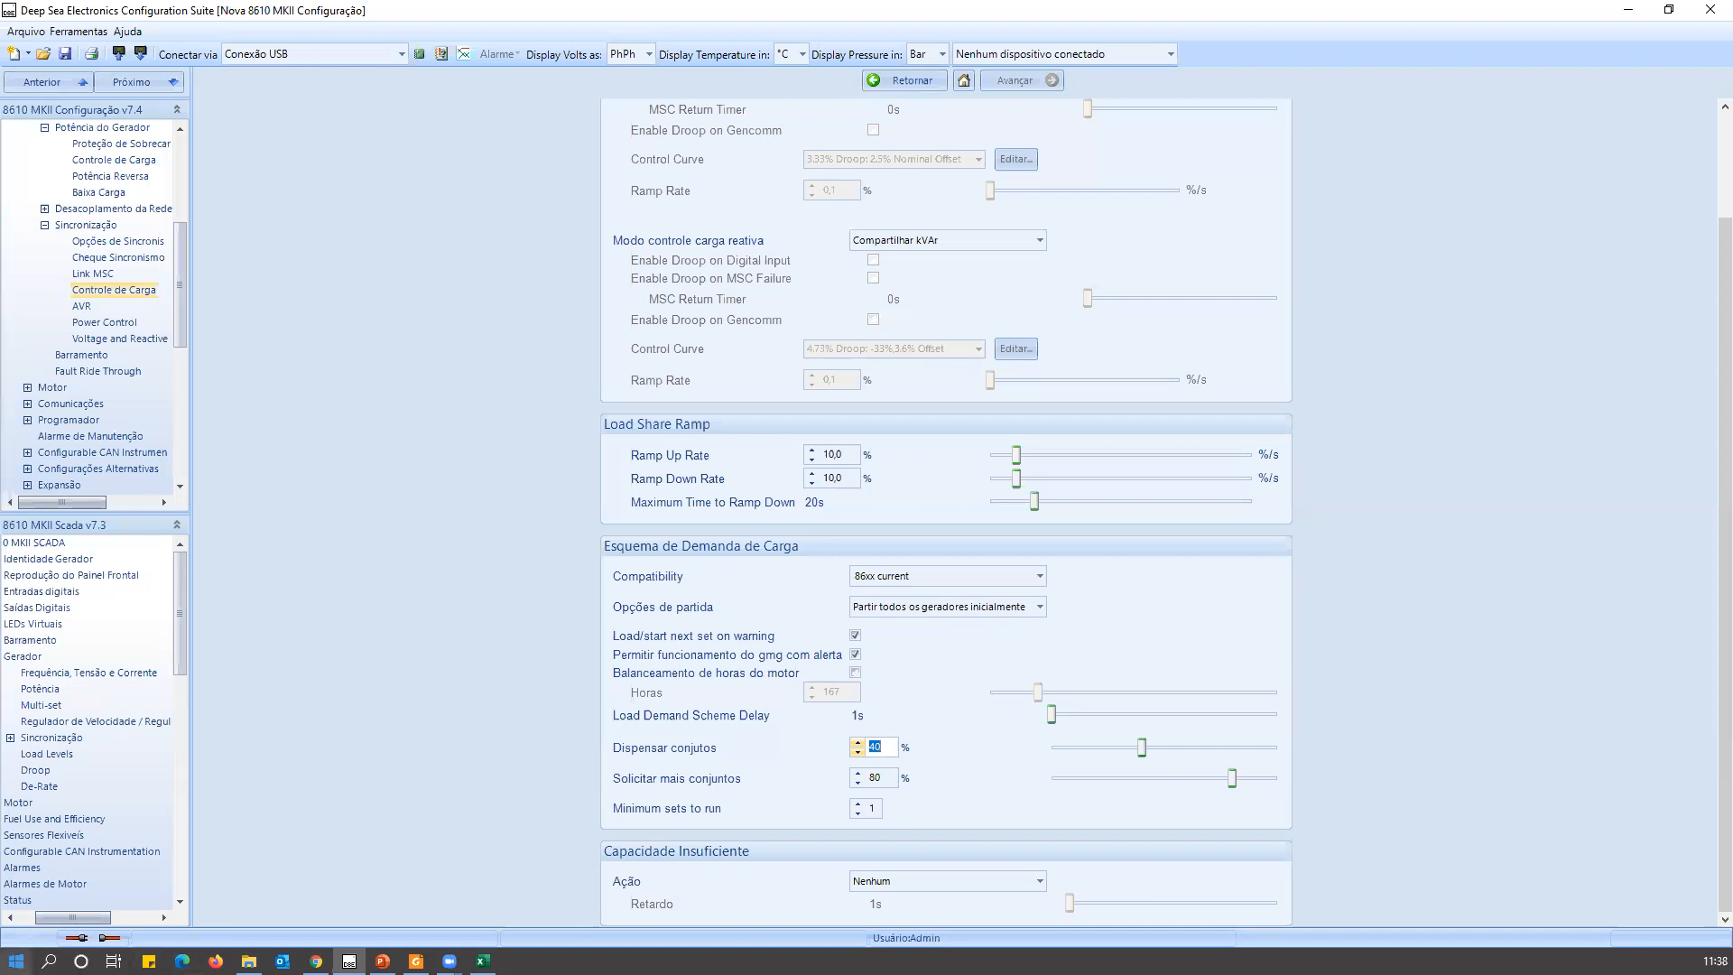
# Switch to the Load Demand Calculator.xlsx workbook in Excel and enable editing.
pyautogui.click(249, 961)
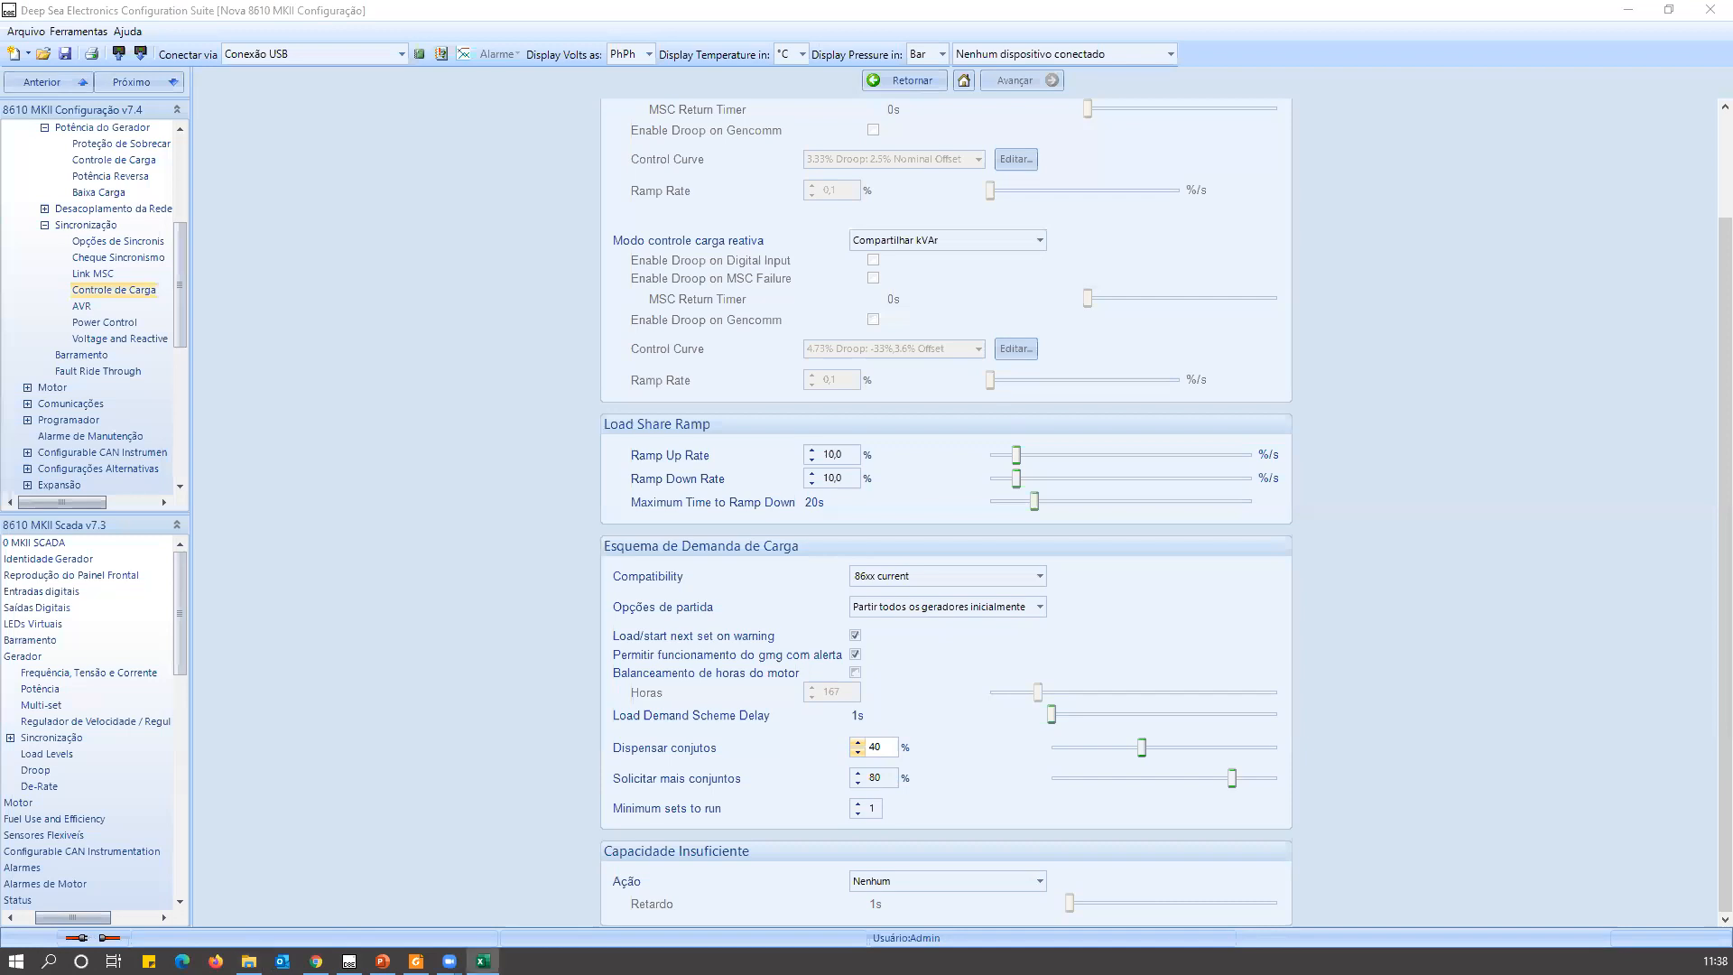
pyautogui.hotkey('alt', 'Tab')
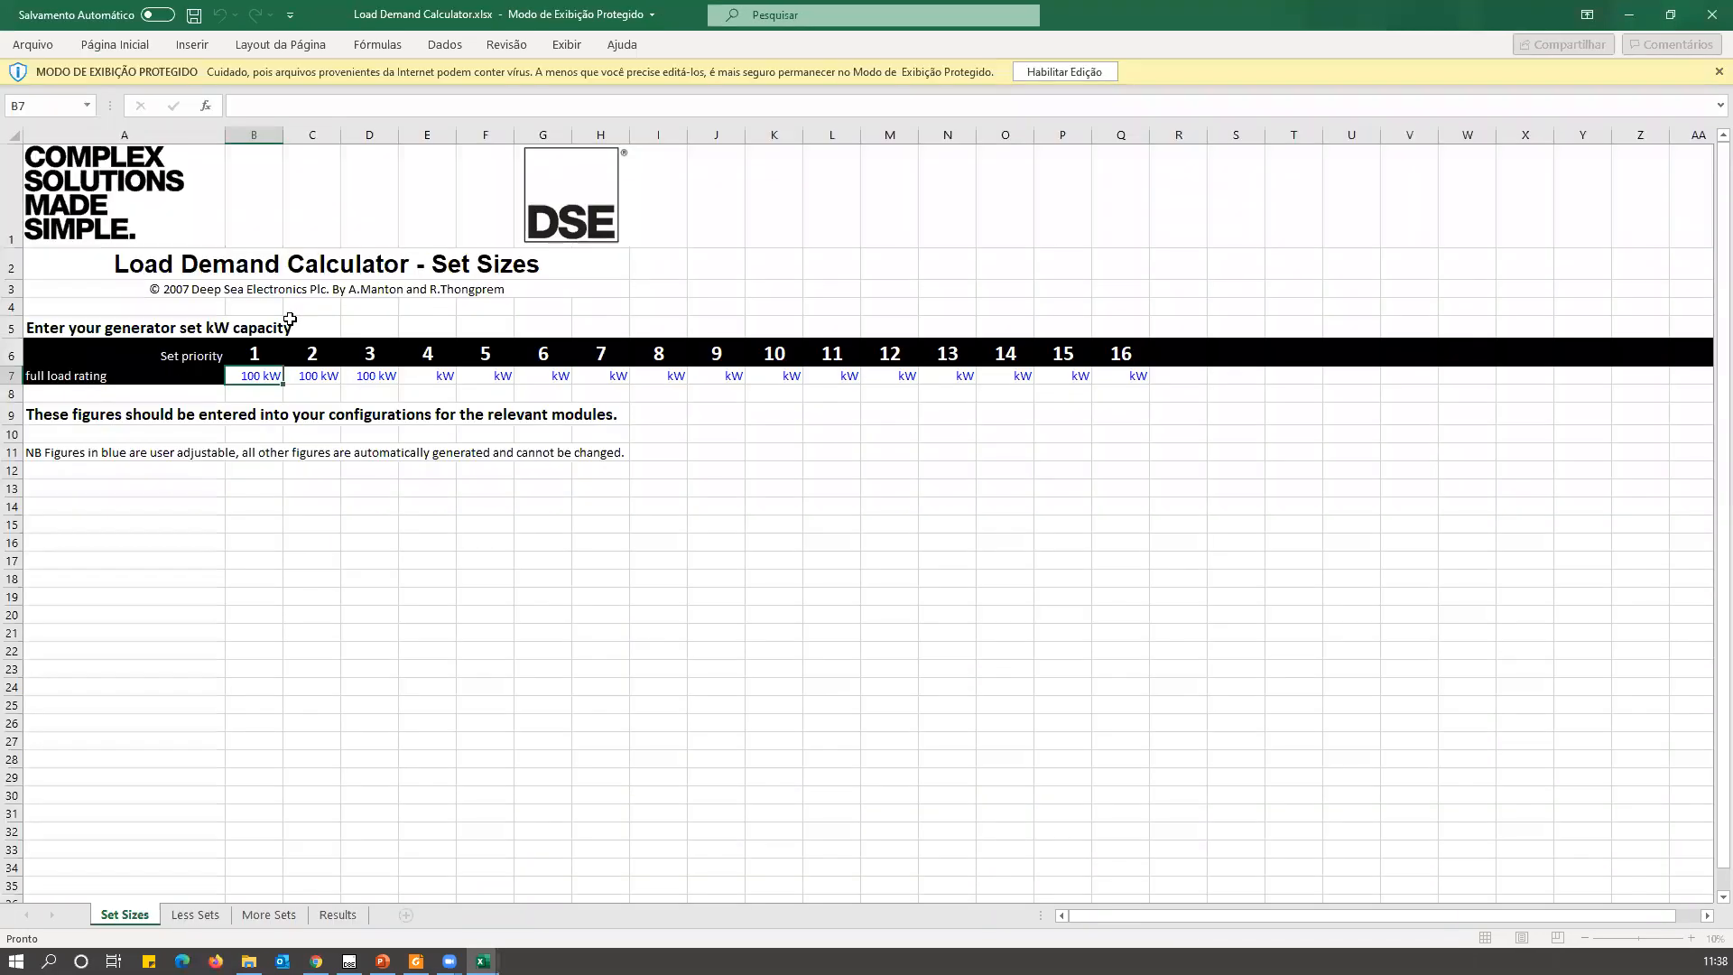
pyautogui.click(1063, 72)
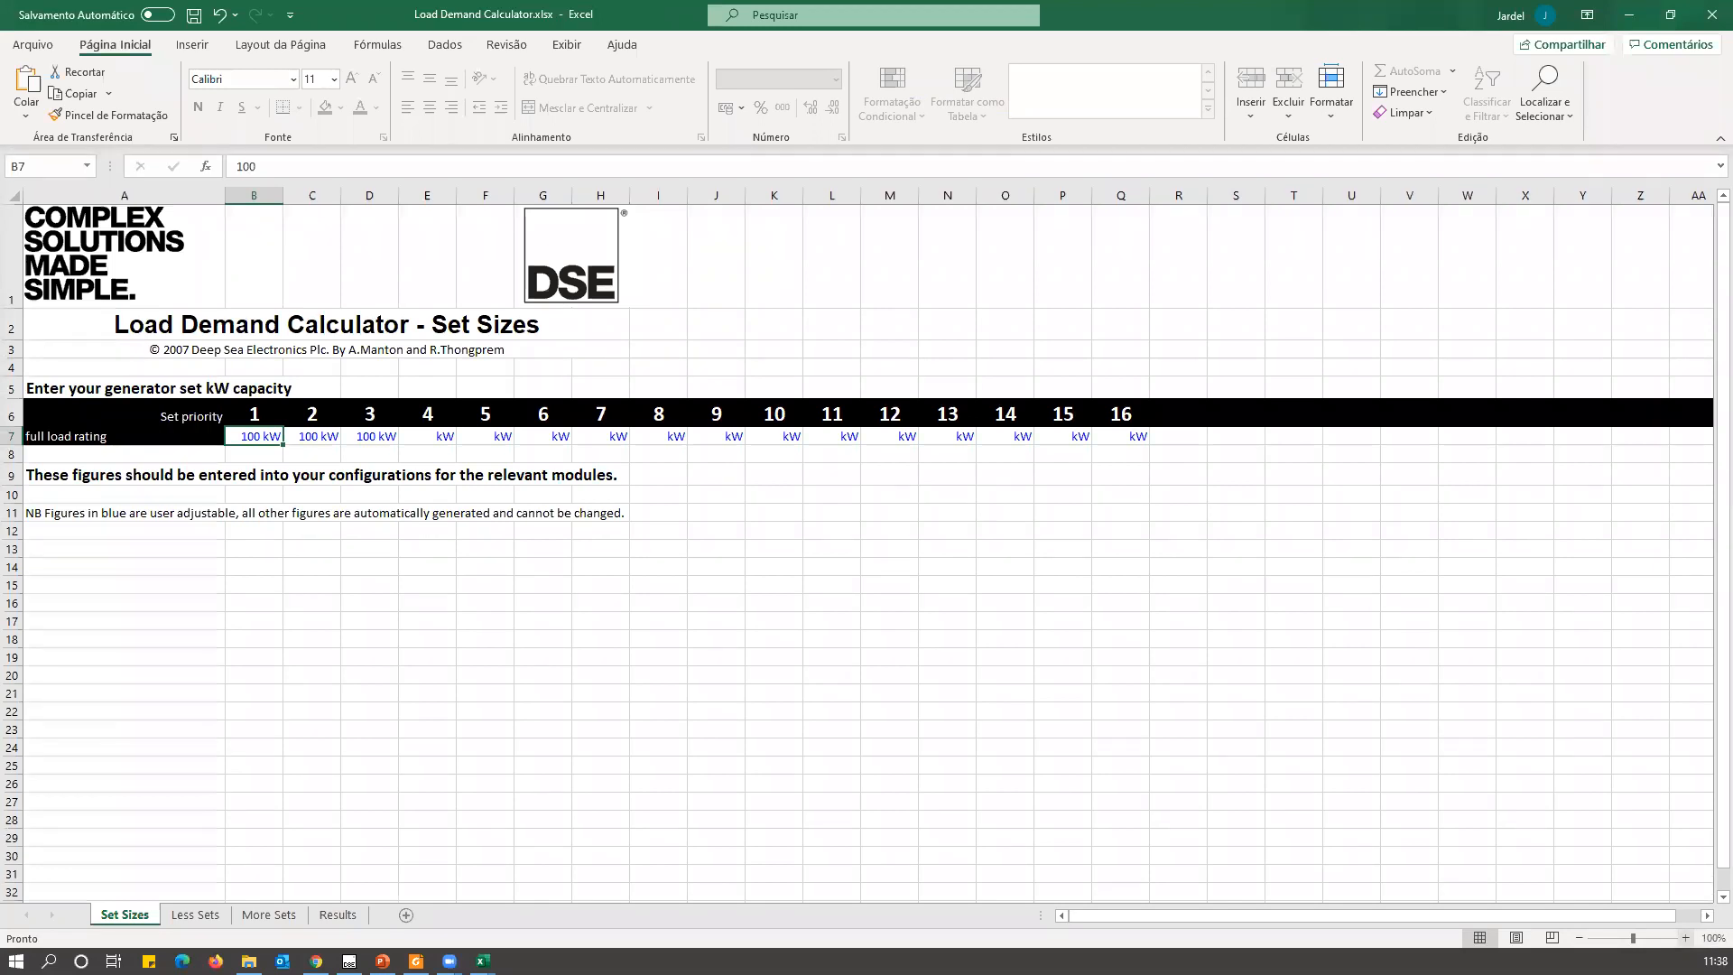
# Set the full load rating of set priorities 1, 2 and 3 to 500 kW on the Set Sizes sheet.
pyautogui.click(1685, 937)
pyautogui.click(1685, 937)
pyautogui.click(1685, 937)
pyautogui.click(1685, 938)
pyautogui.click(1685, 938)
pyautogui.click(1685, 938)
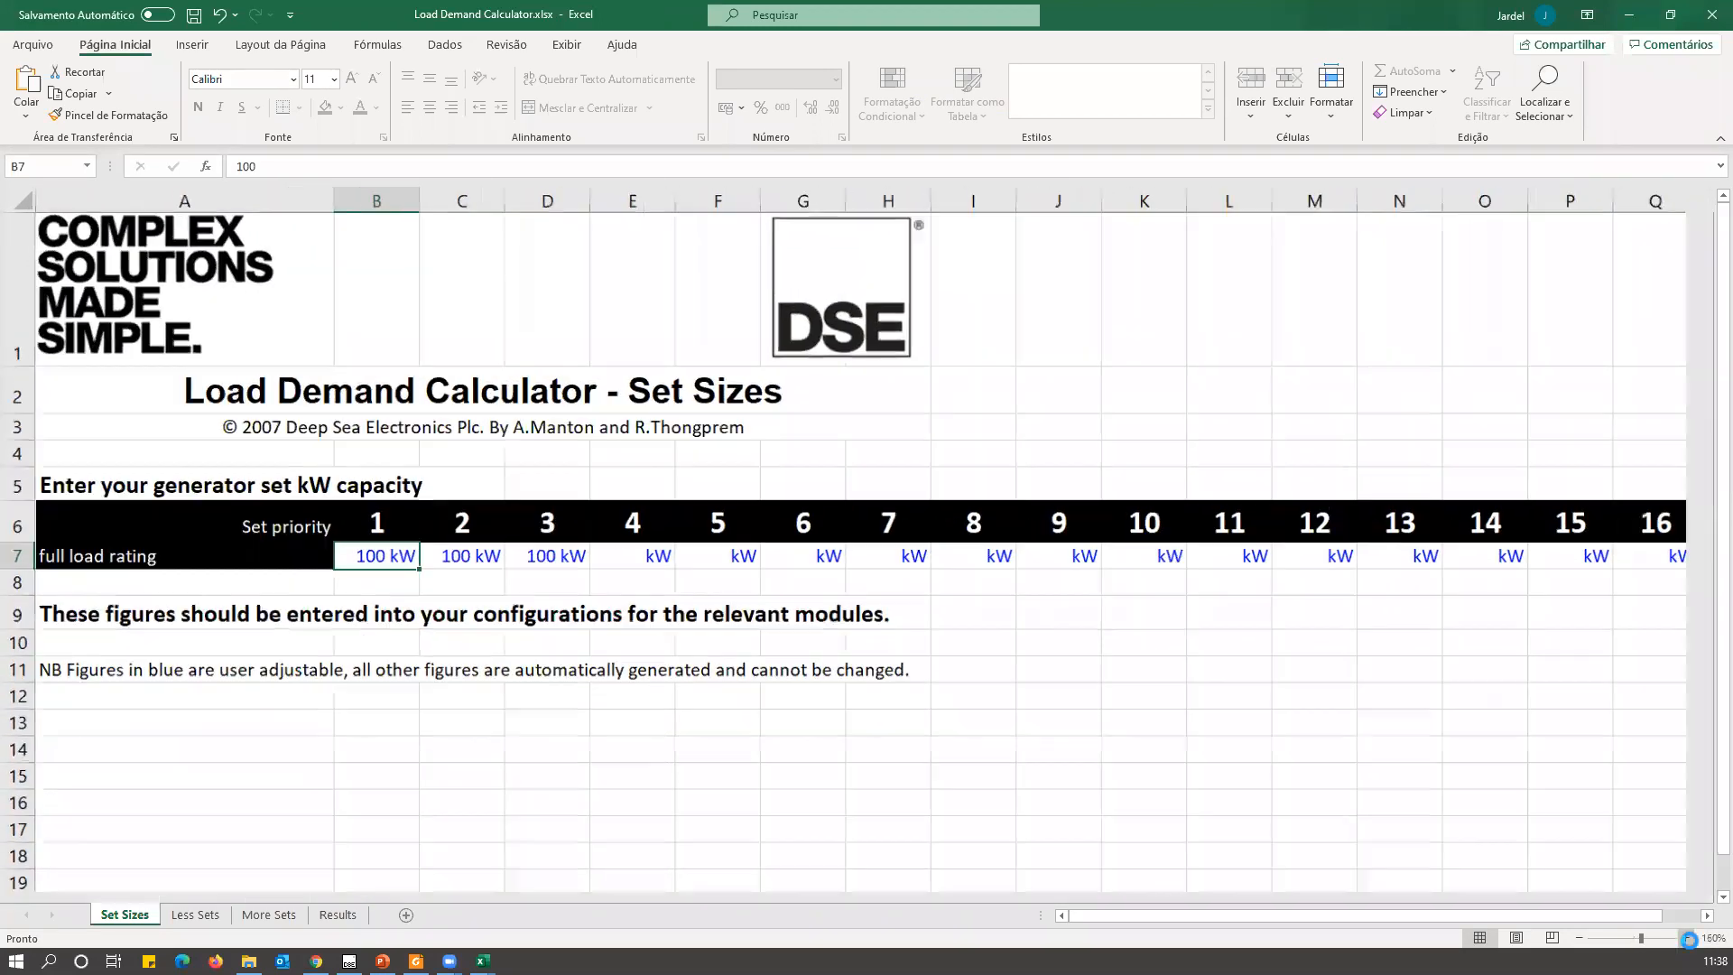
pyautogui.click(1687, 938)
pyautogui.click(1686, 938)
pyautogui.click(1686, 939)
pyautogui.moveTo(1575, 917); pyautogui.dragTo(1501, 936)
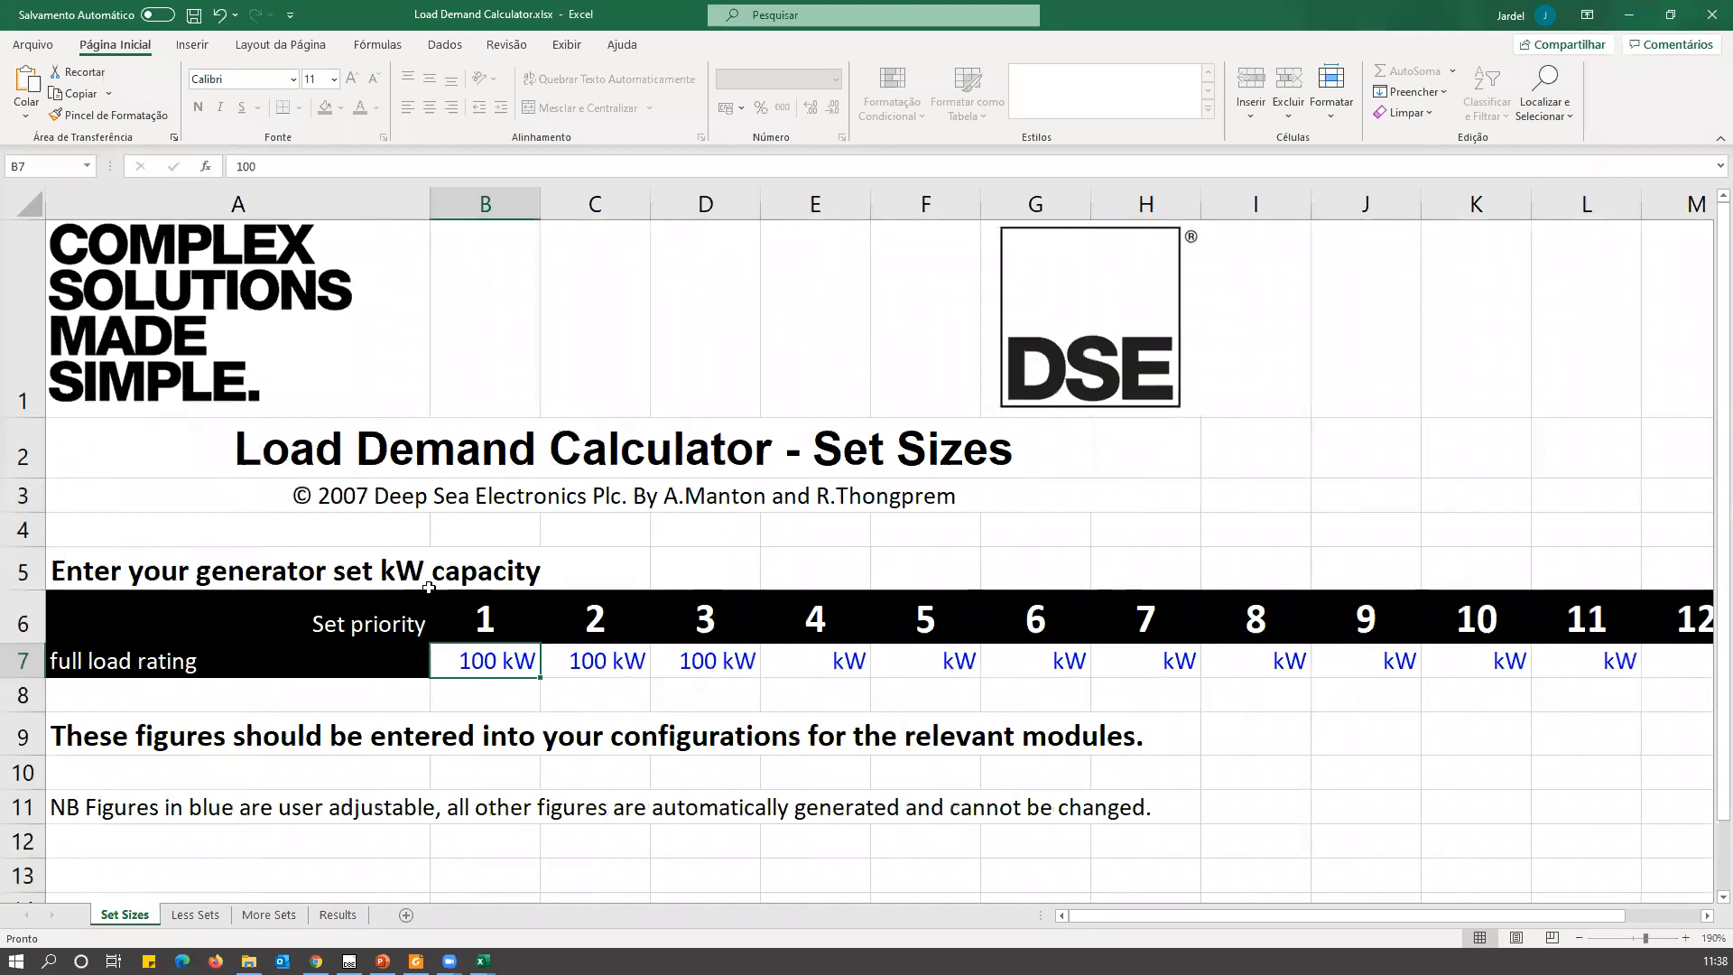
pyautogui.write('500')
pyautogui.press('Tab')
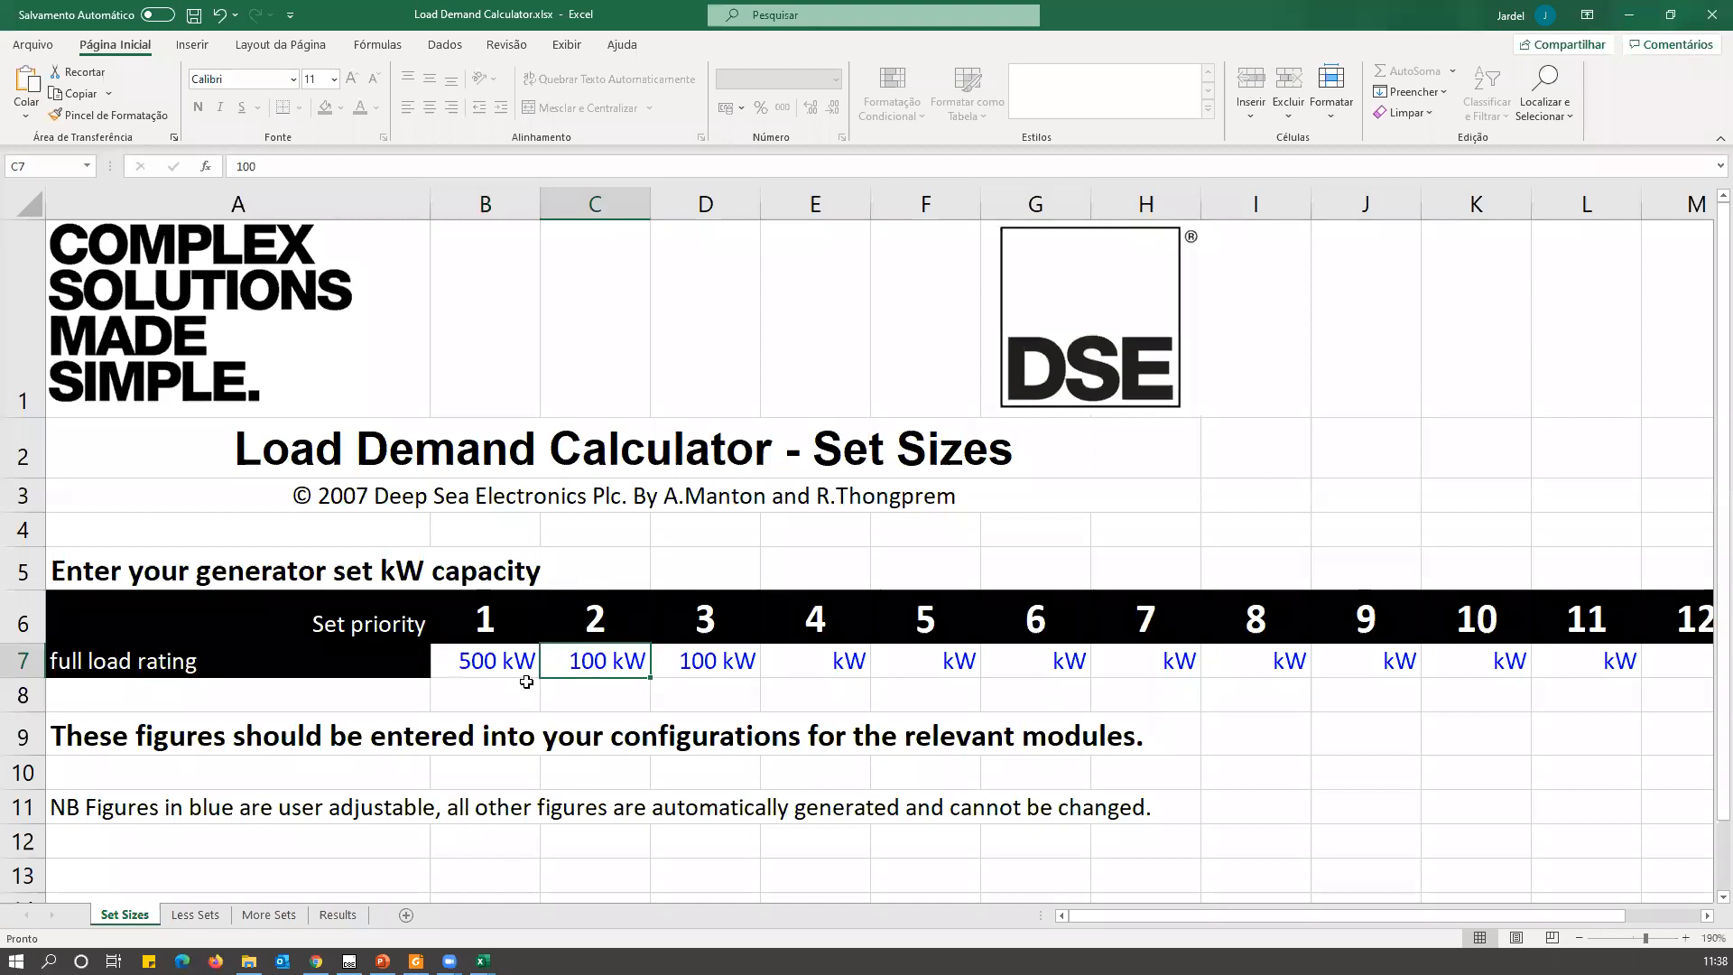
pyautogui.write('500')
pyautogui.press('Tab')
pyautogui.write('500')
pyautogui.press('Tab')
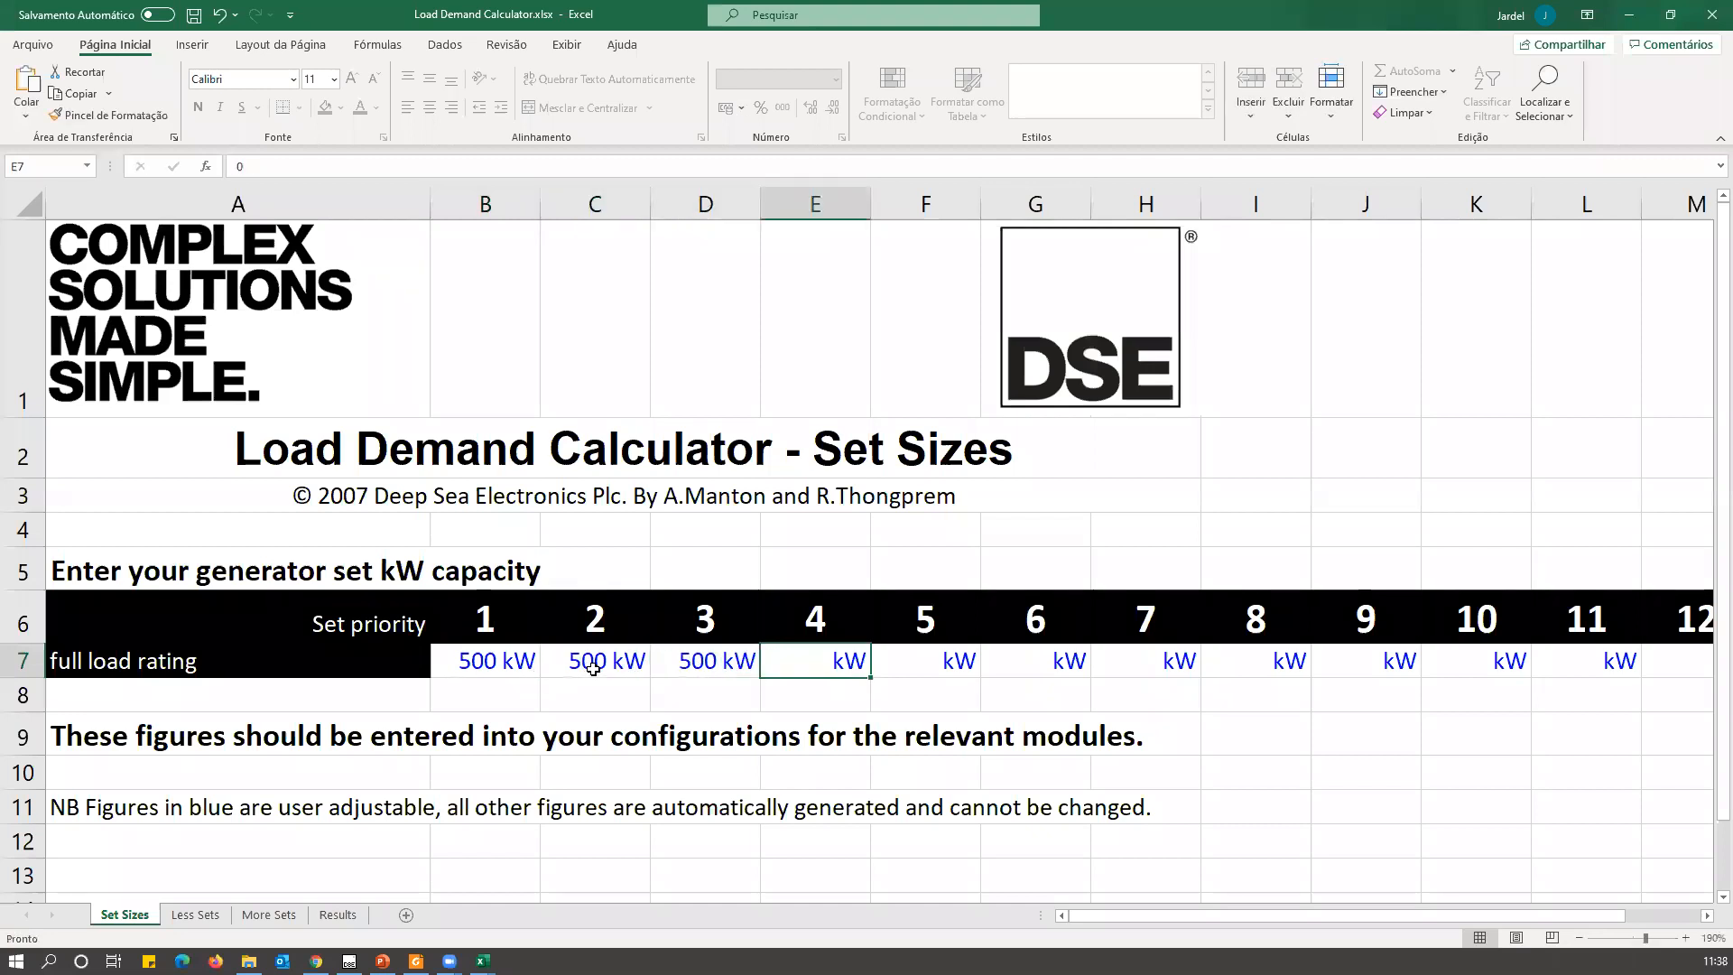
# On the Less Sets sheet, set the required remaining bus load to 40% for set priorities 2 and 3.
pyautogui.click(197, 915)
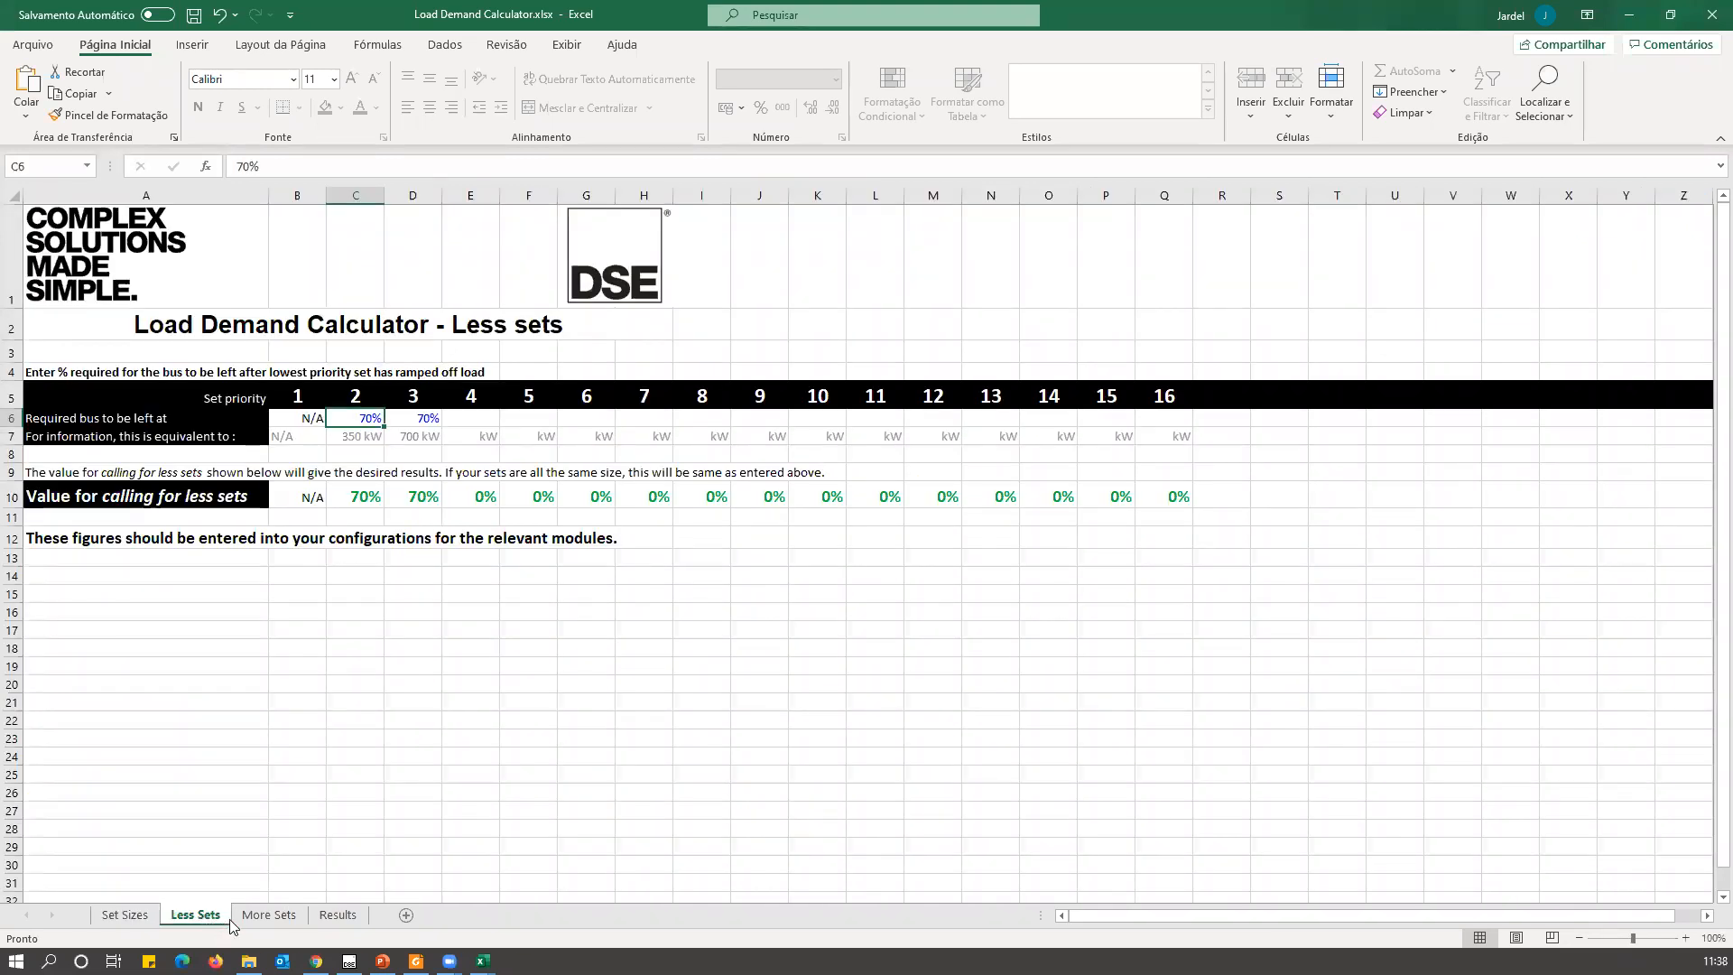
pyautogui.write('4')
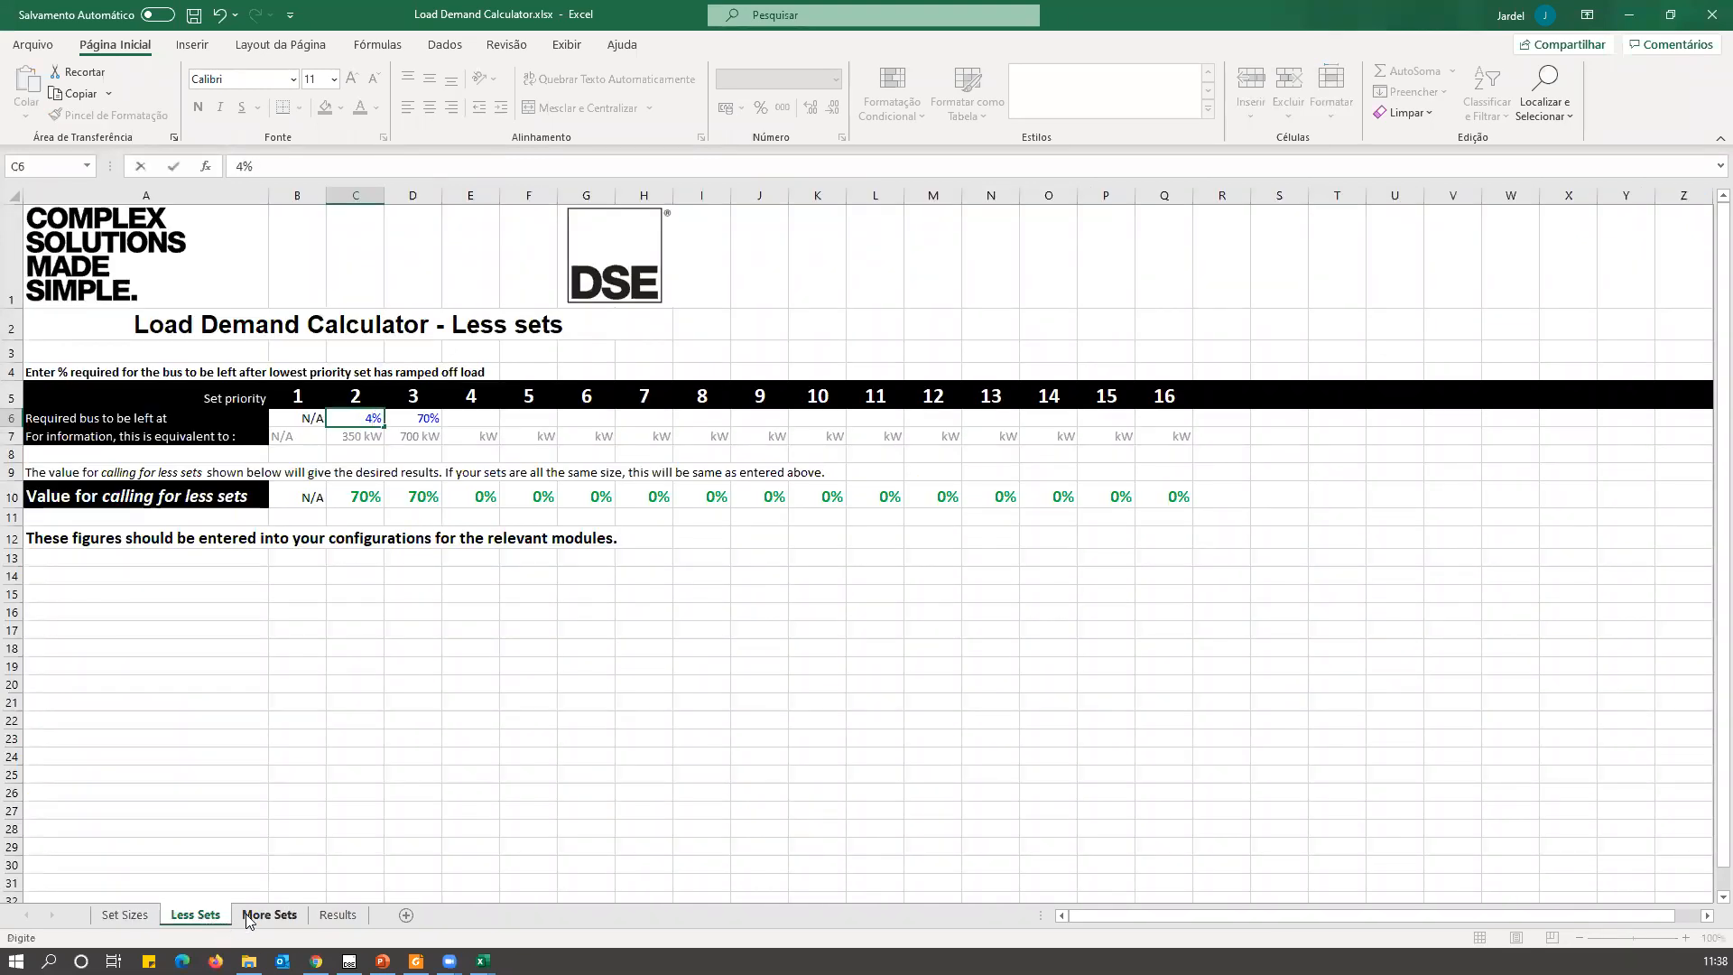
pyautogui.write('0')
pyautogui.press('Tab')
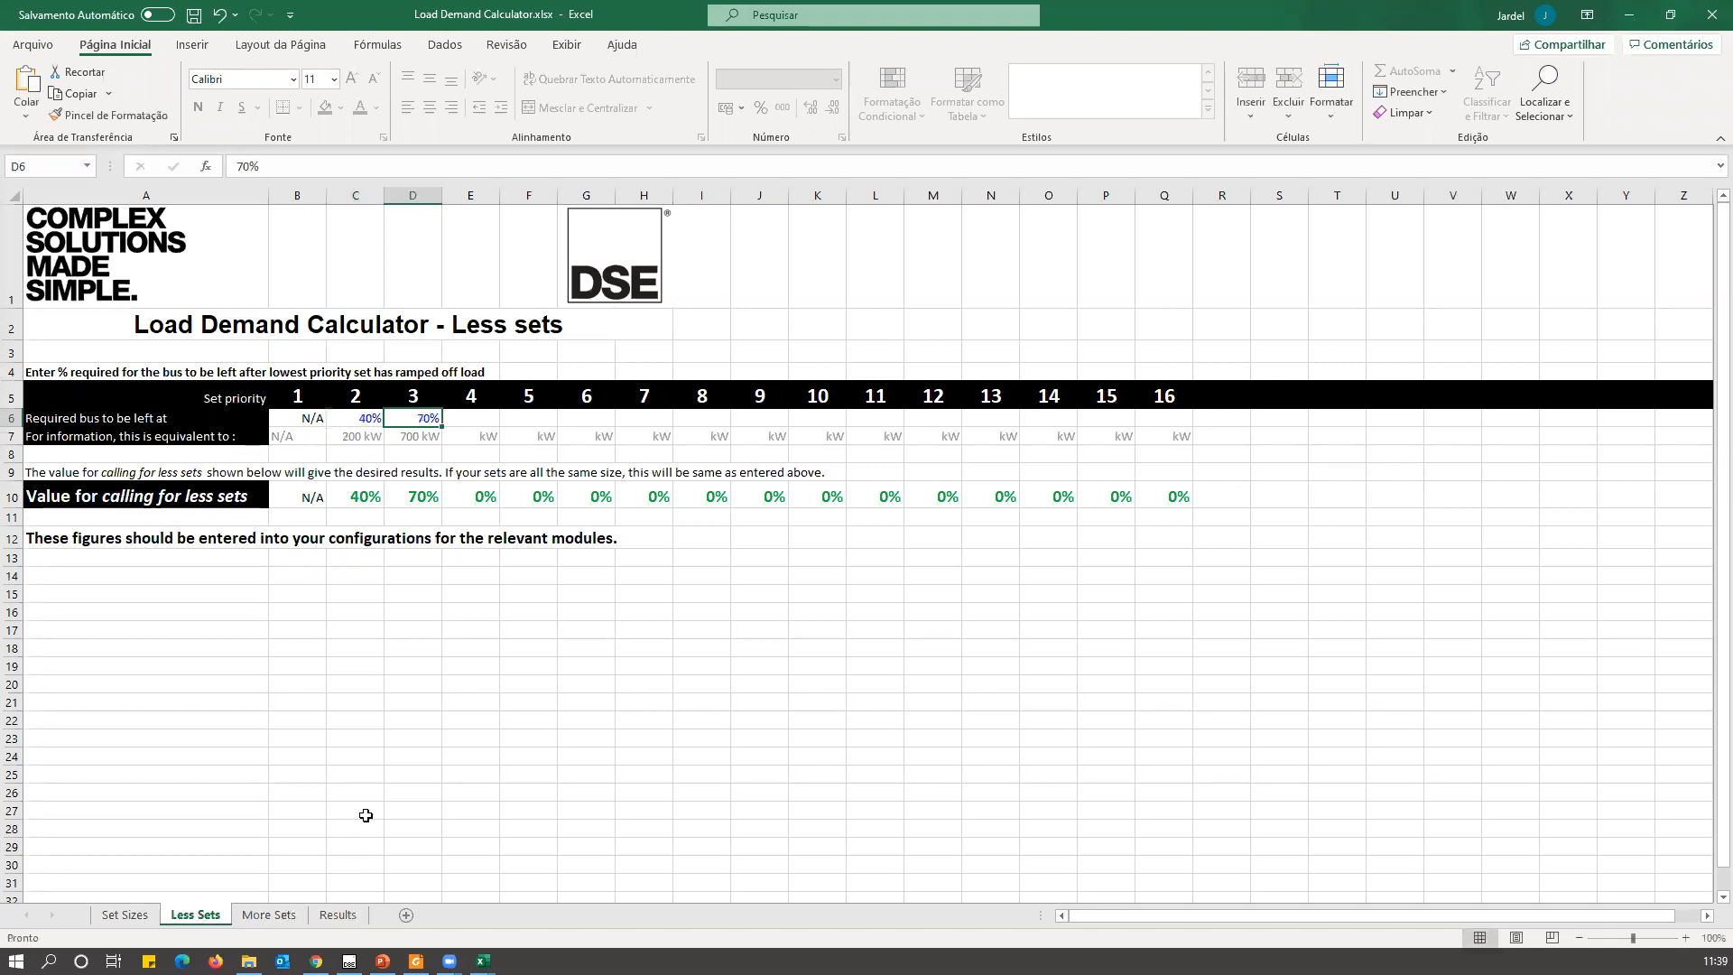
pyautogui.write('400')
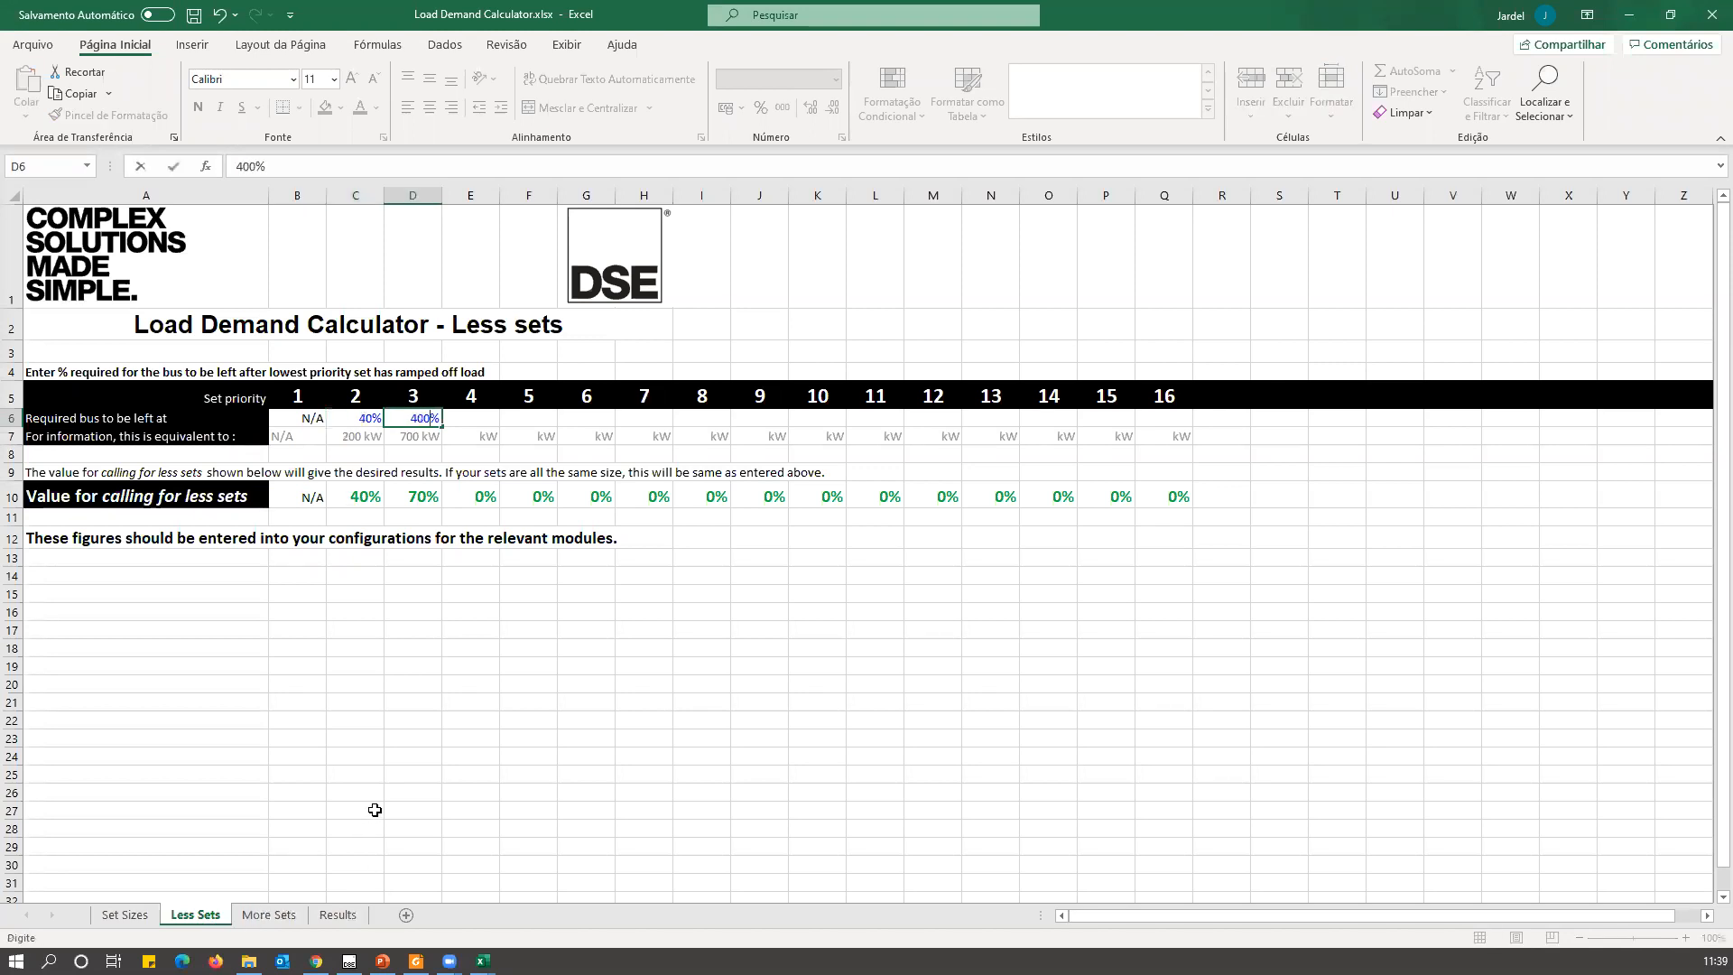
pyautogui.press('BackSpace')
pyautogui.press('Tab')
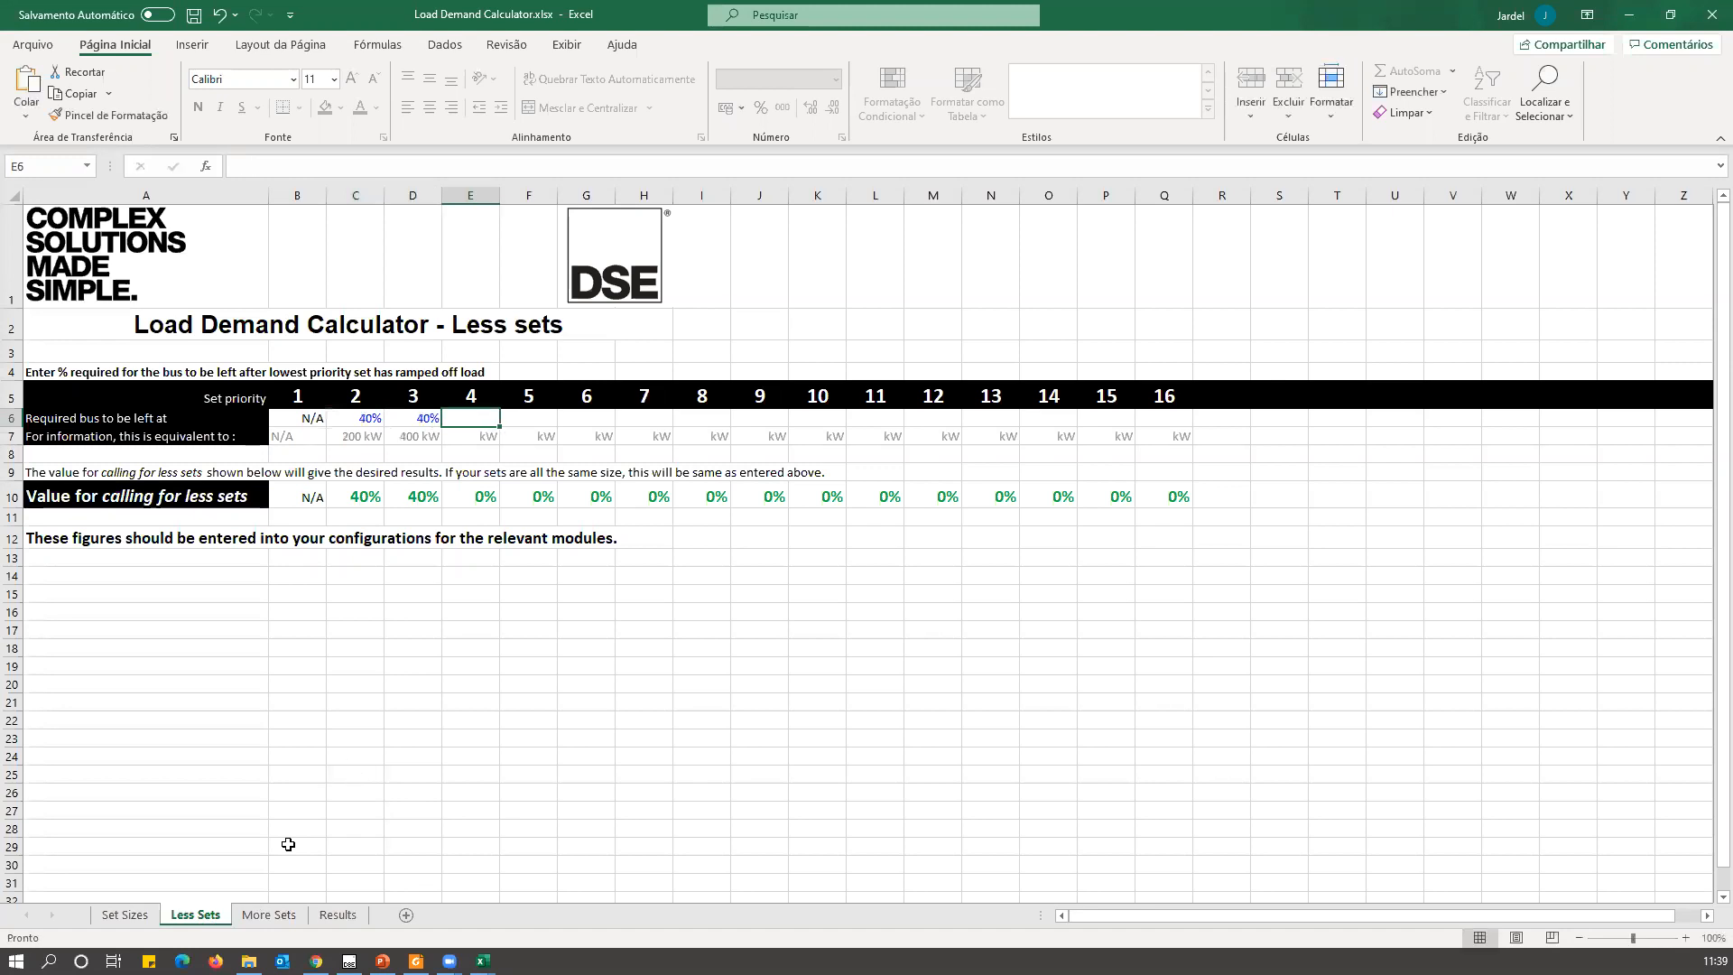
# Review the start percentages on the More Sets sheet and the start and stop levels on the Results sheet.
pyautogui.click(268, 925)
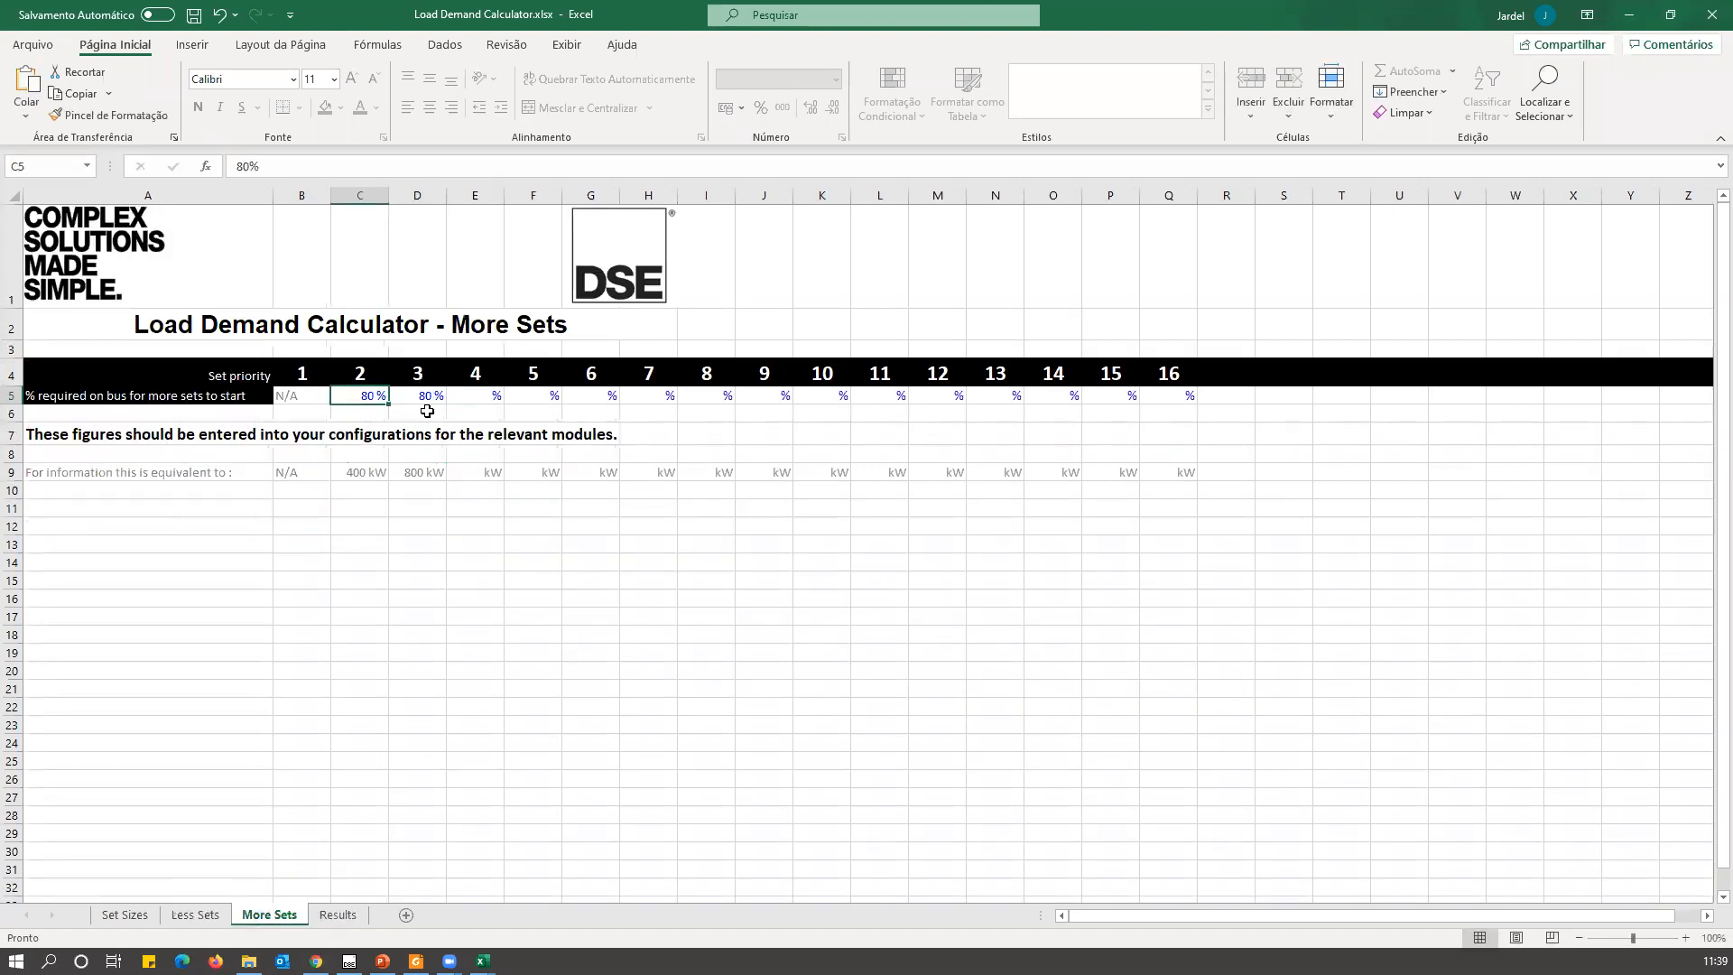
pyautogui.click(338, 915)
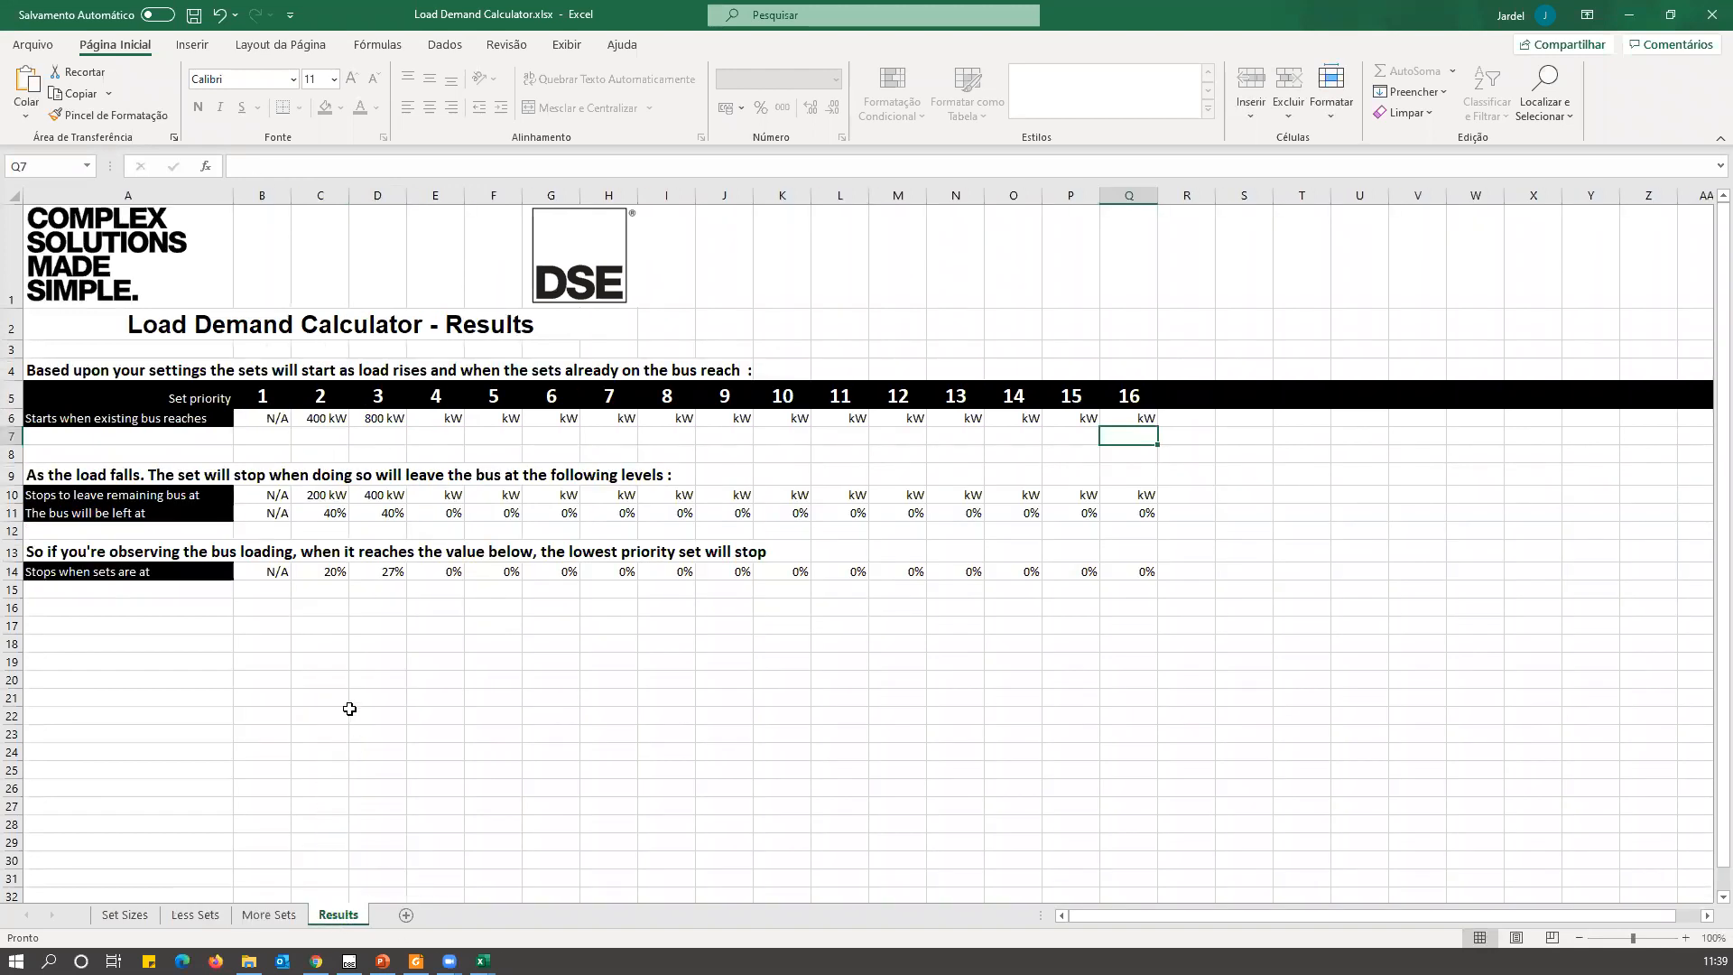
pyautogui.doubleClick(270, 418)
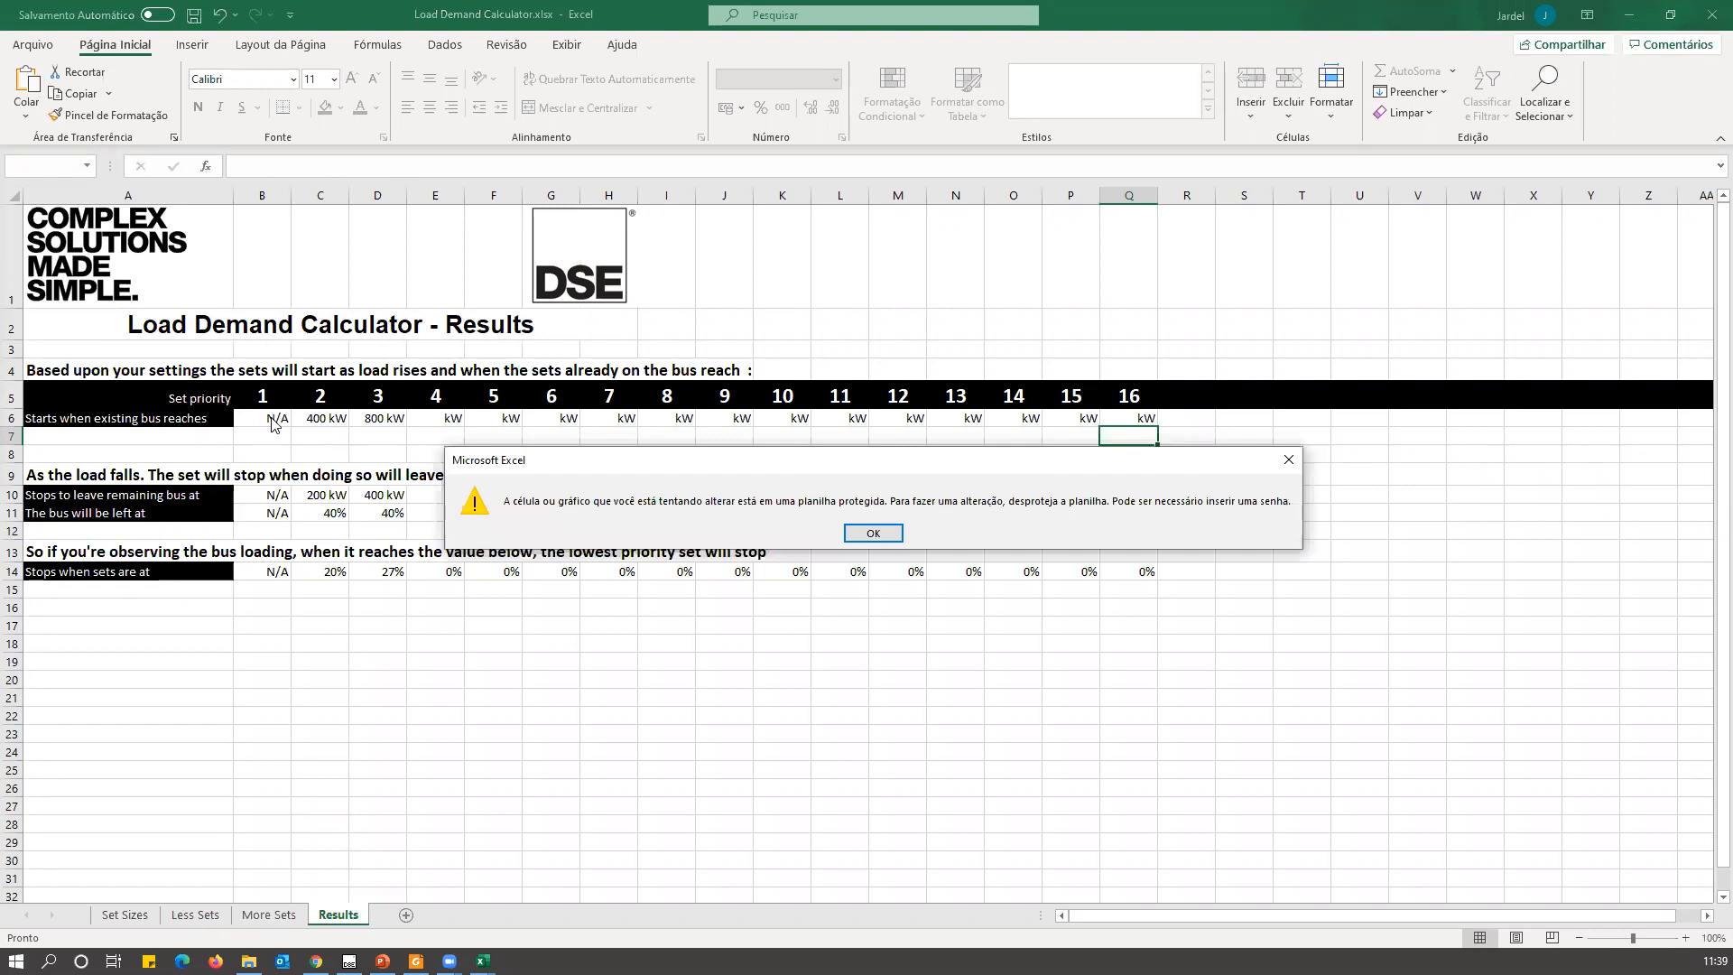
pyautogui.click(1288, 460)
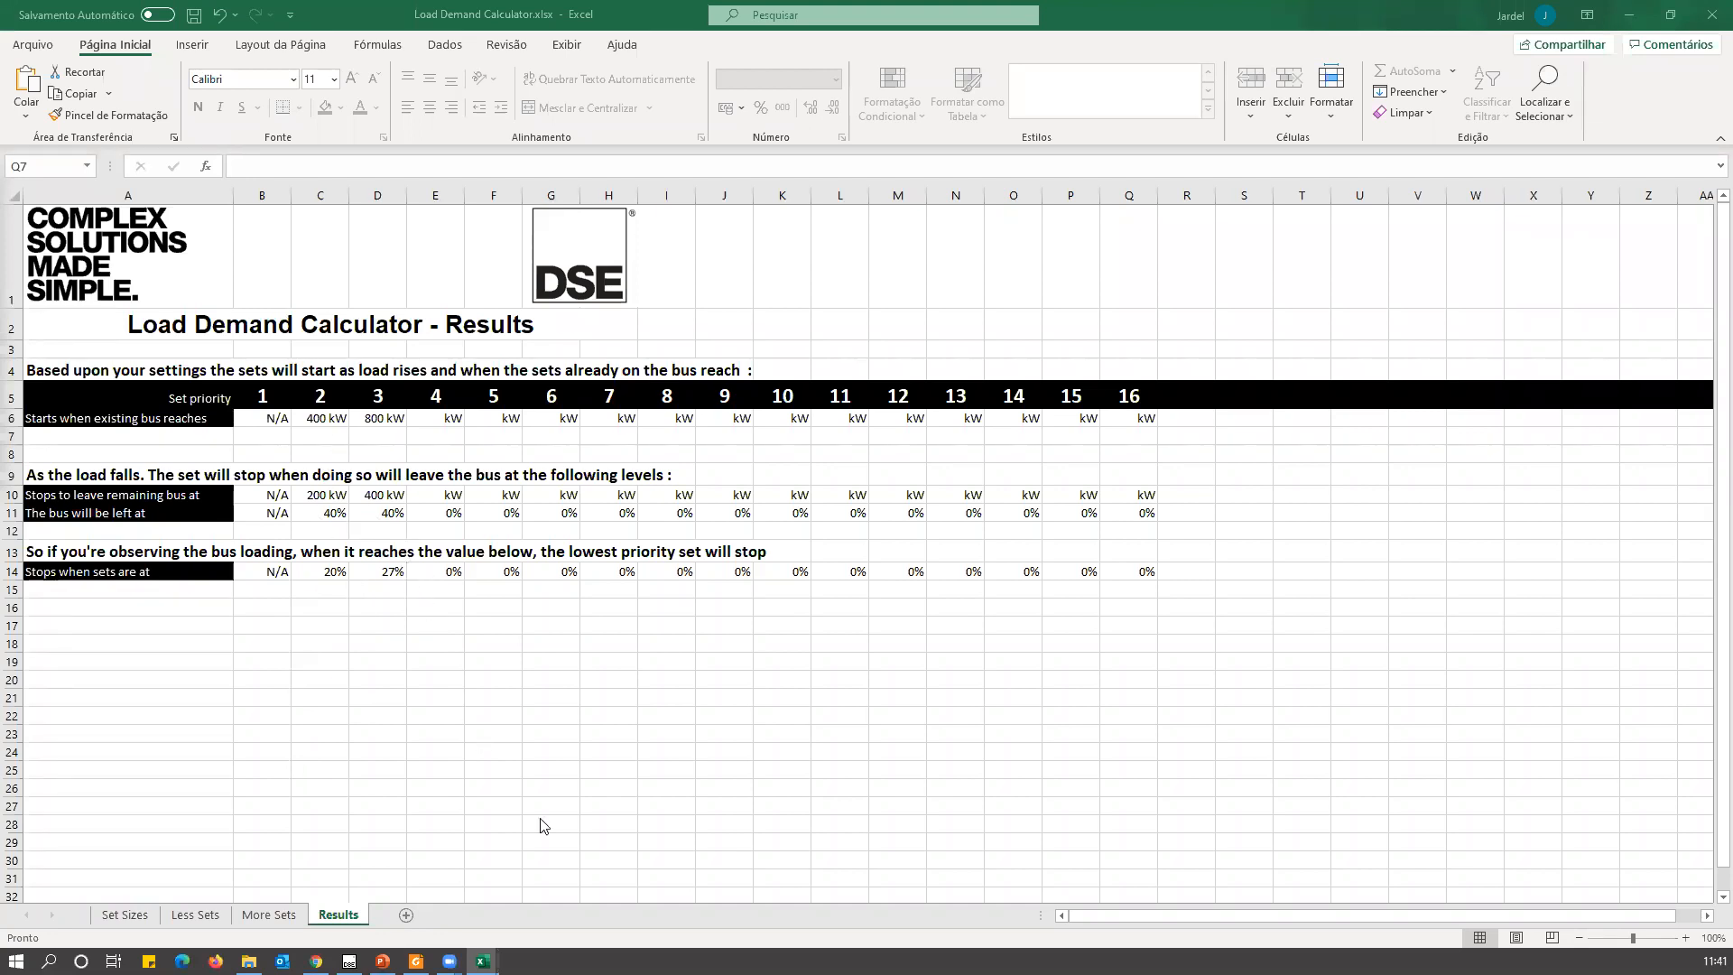
# Switch back to DSE Configuration Suite, set Dispensar conjutos to 70 % and open Scada's Reprodução do Painel Frontal page.
pyautogui.click(349, 960)
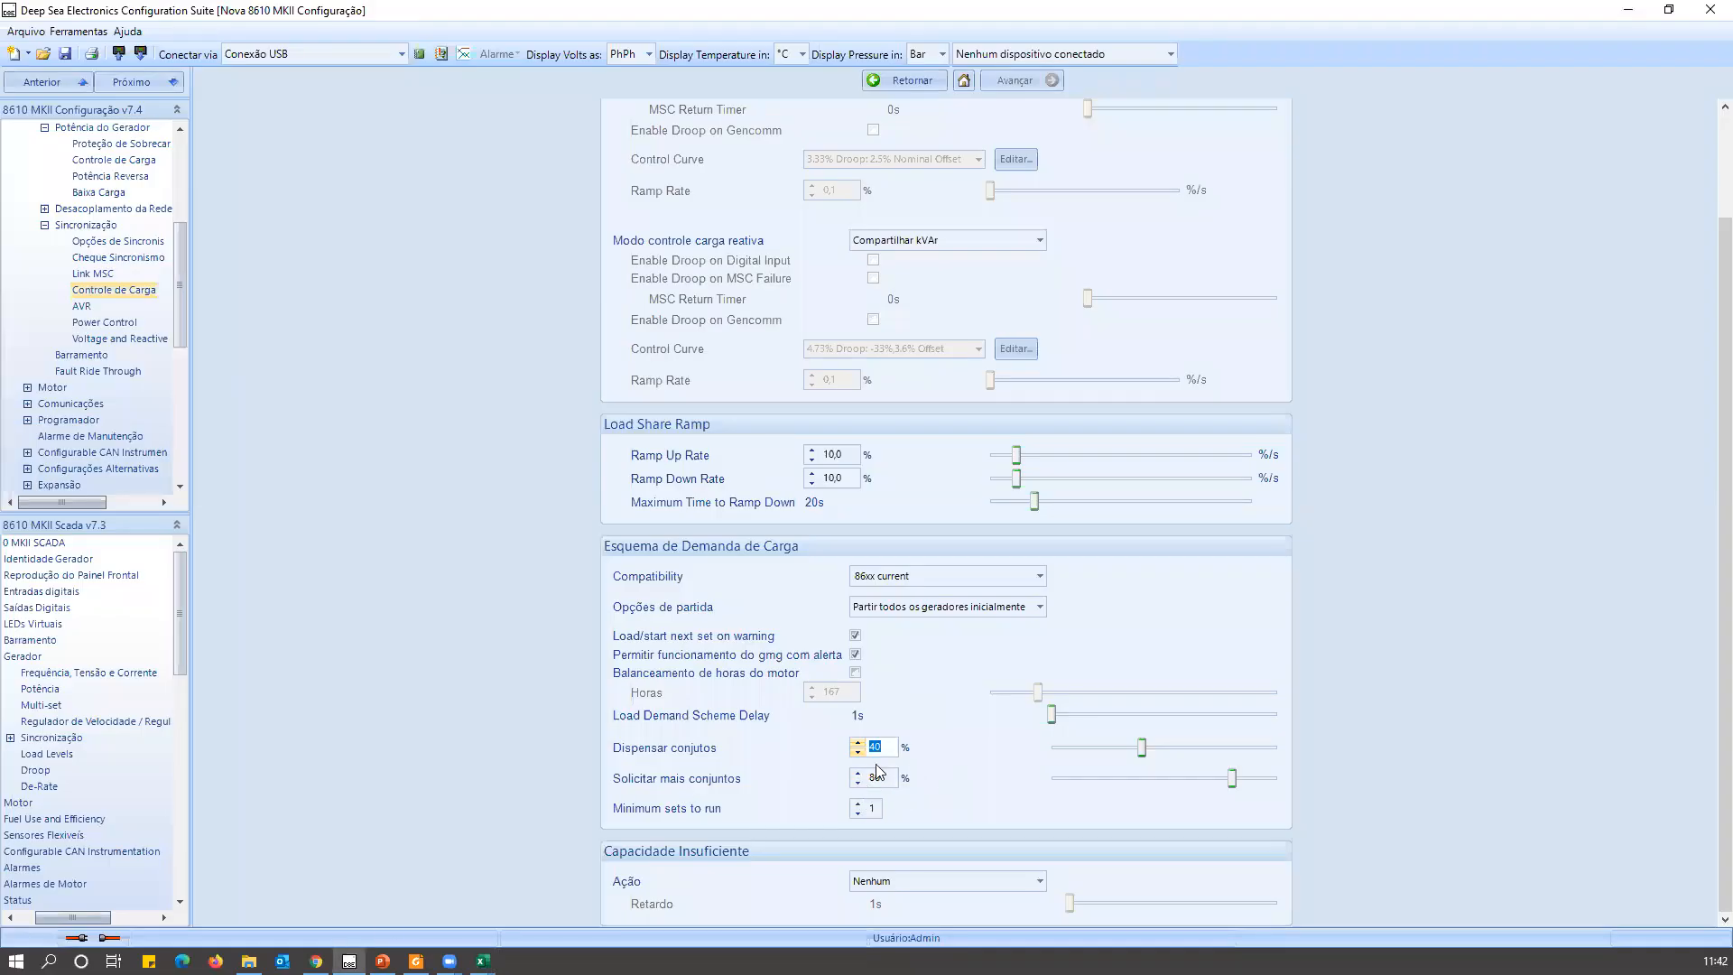
pyautogui.write('70')
pyautogui.click(128, 575)
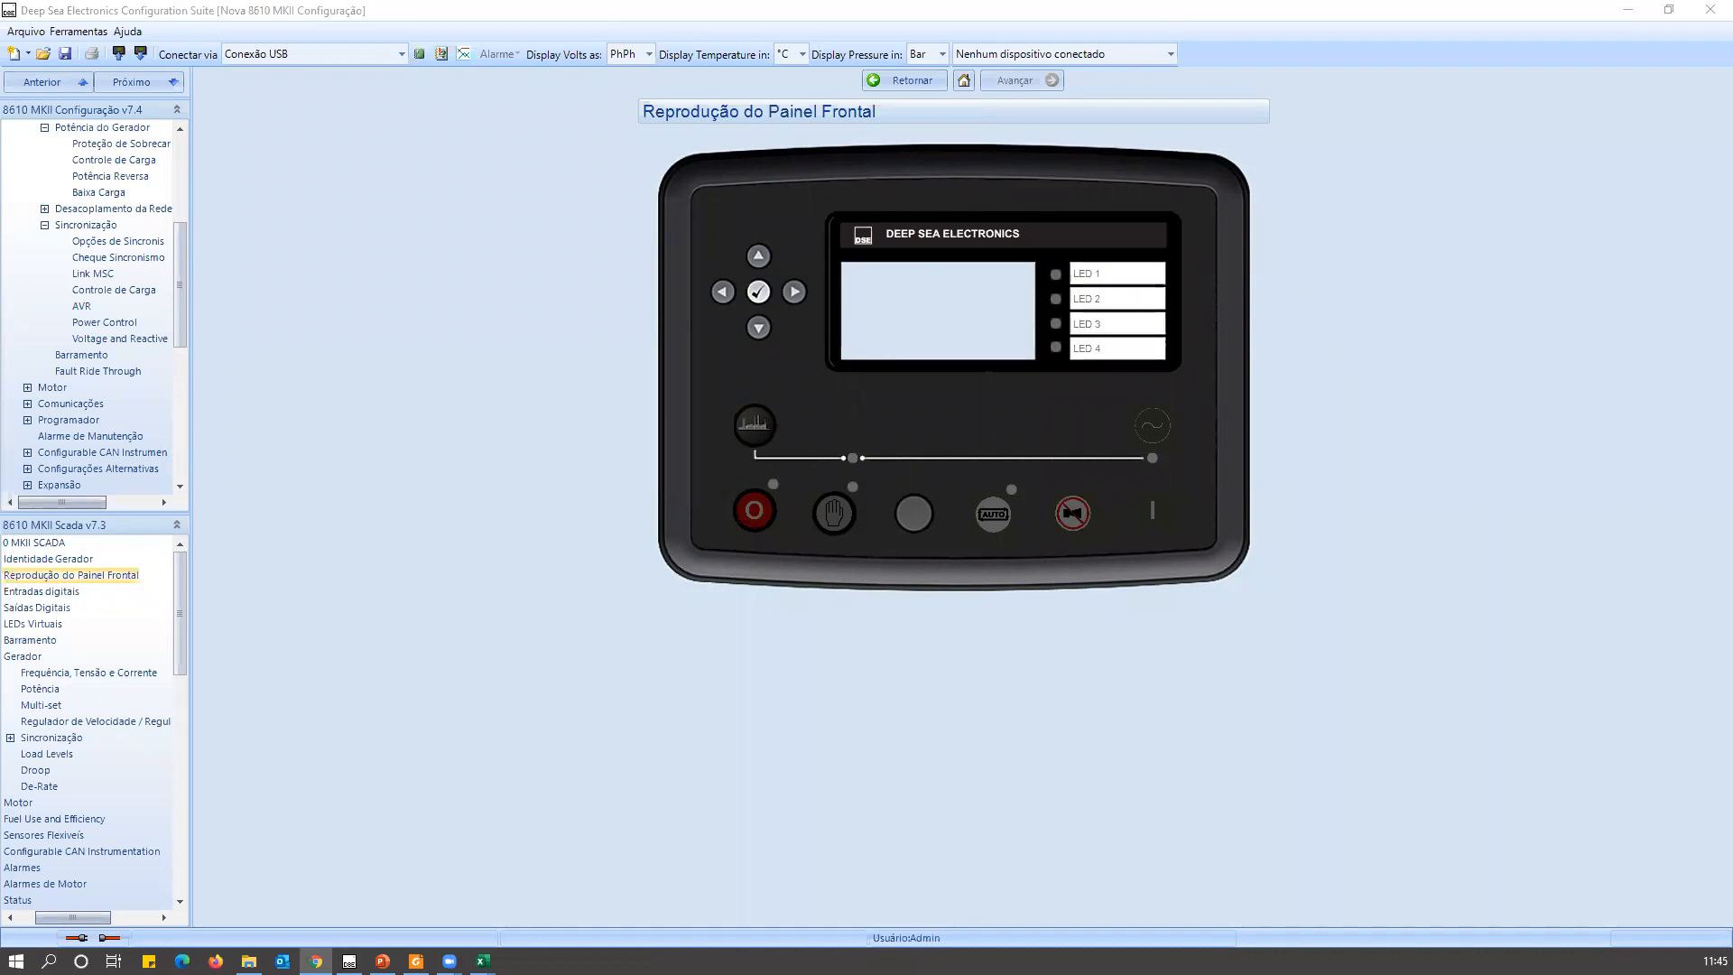
# Switch to Foxit Reader and open DSE8680 UK.pdf from the DSEGenset folder under Data Sheets on the network drive.
pyautogui.hotkey('alt', 'Tab')
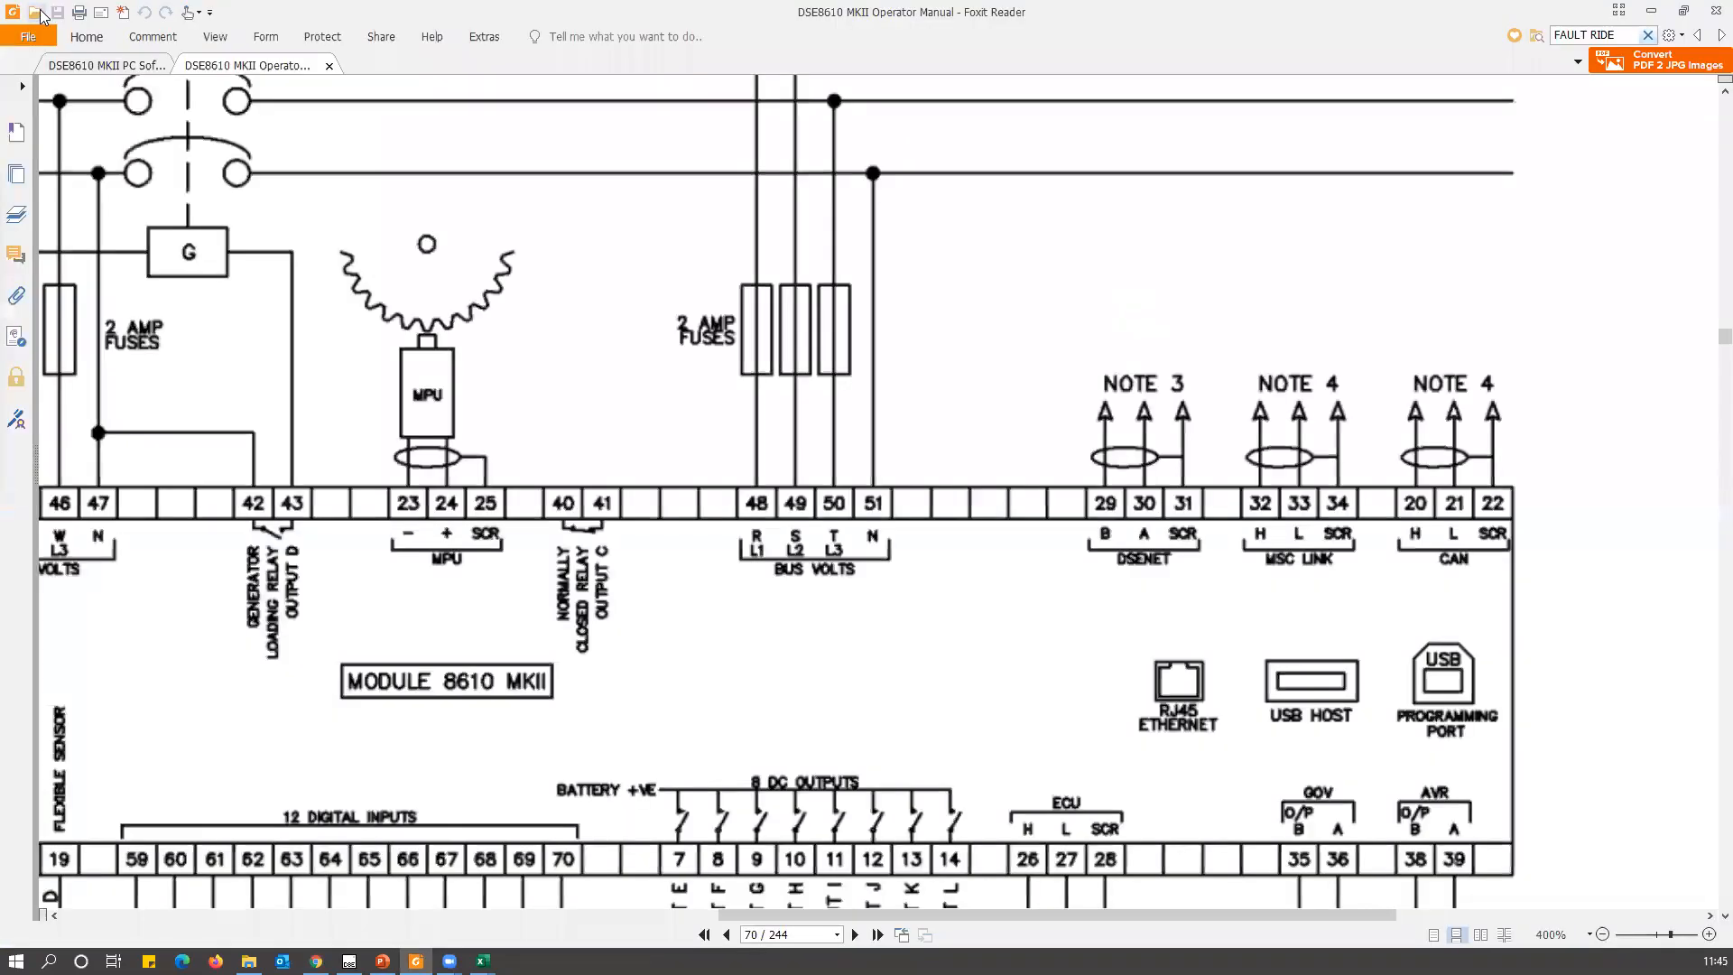
pyautogui.hotkey('ctrl', 'o')
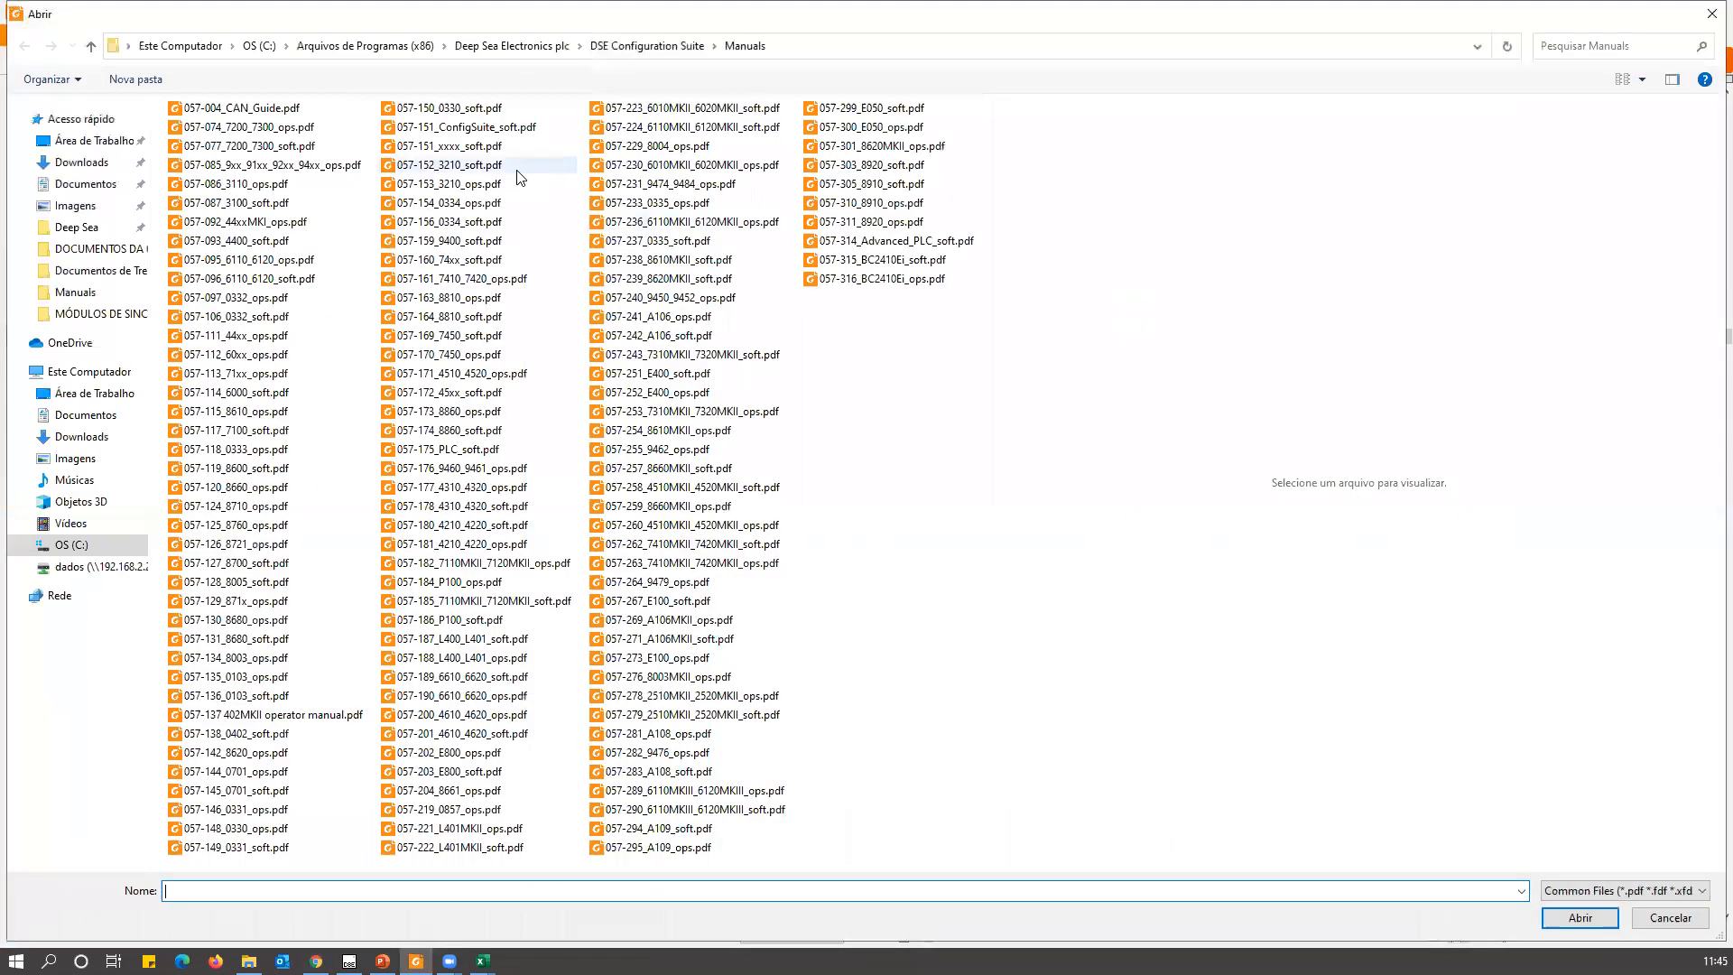
pyautogui.click(109, 231)
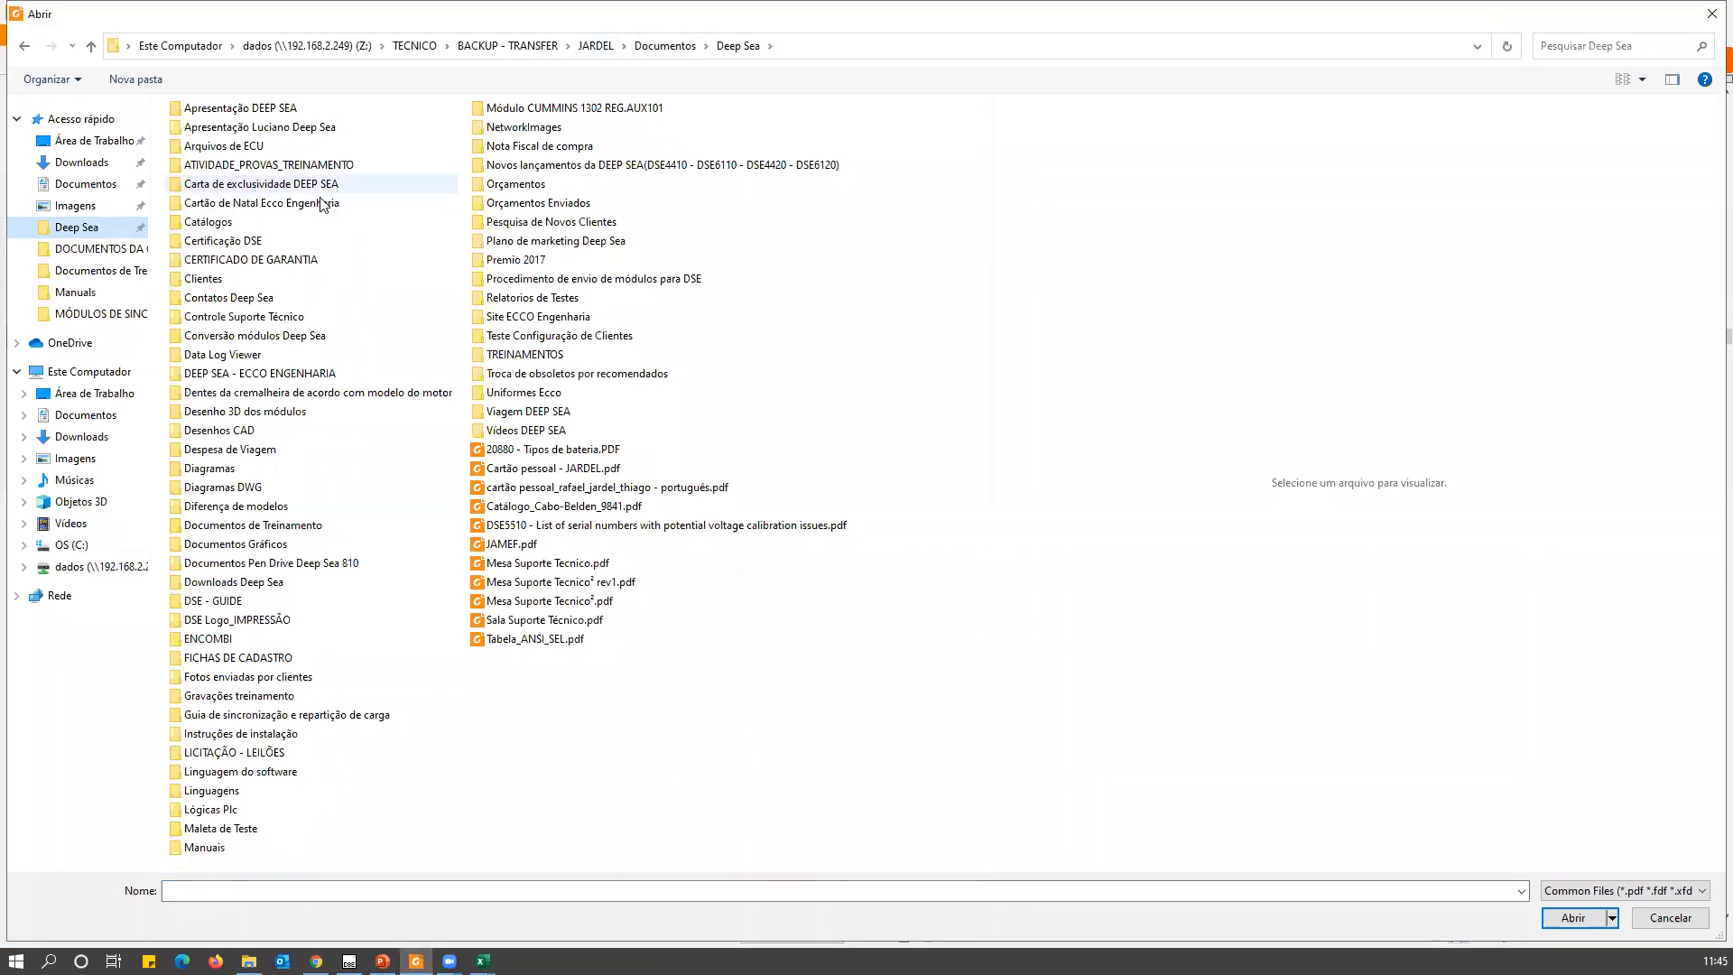
pyautogui.click(599, 50)
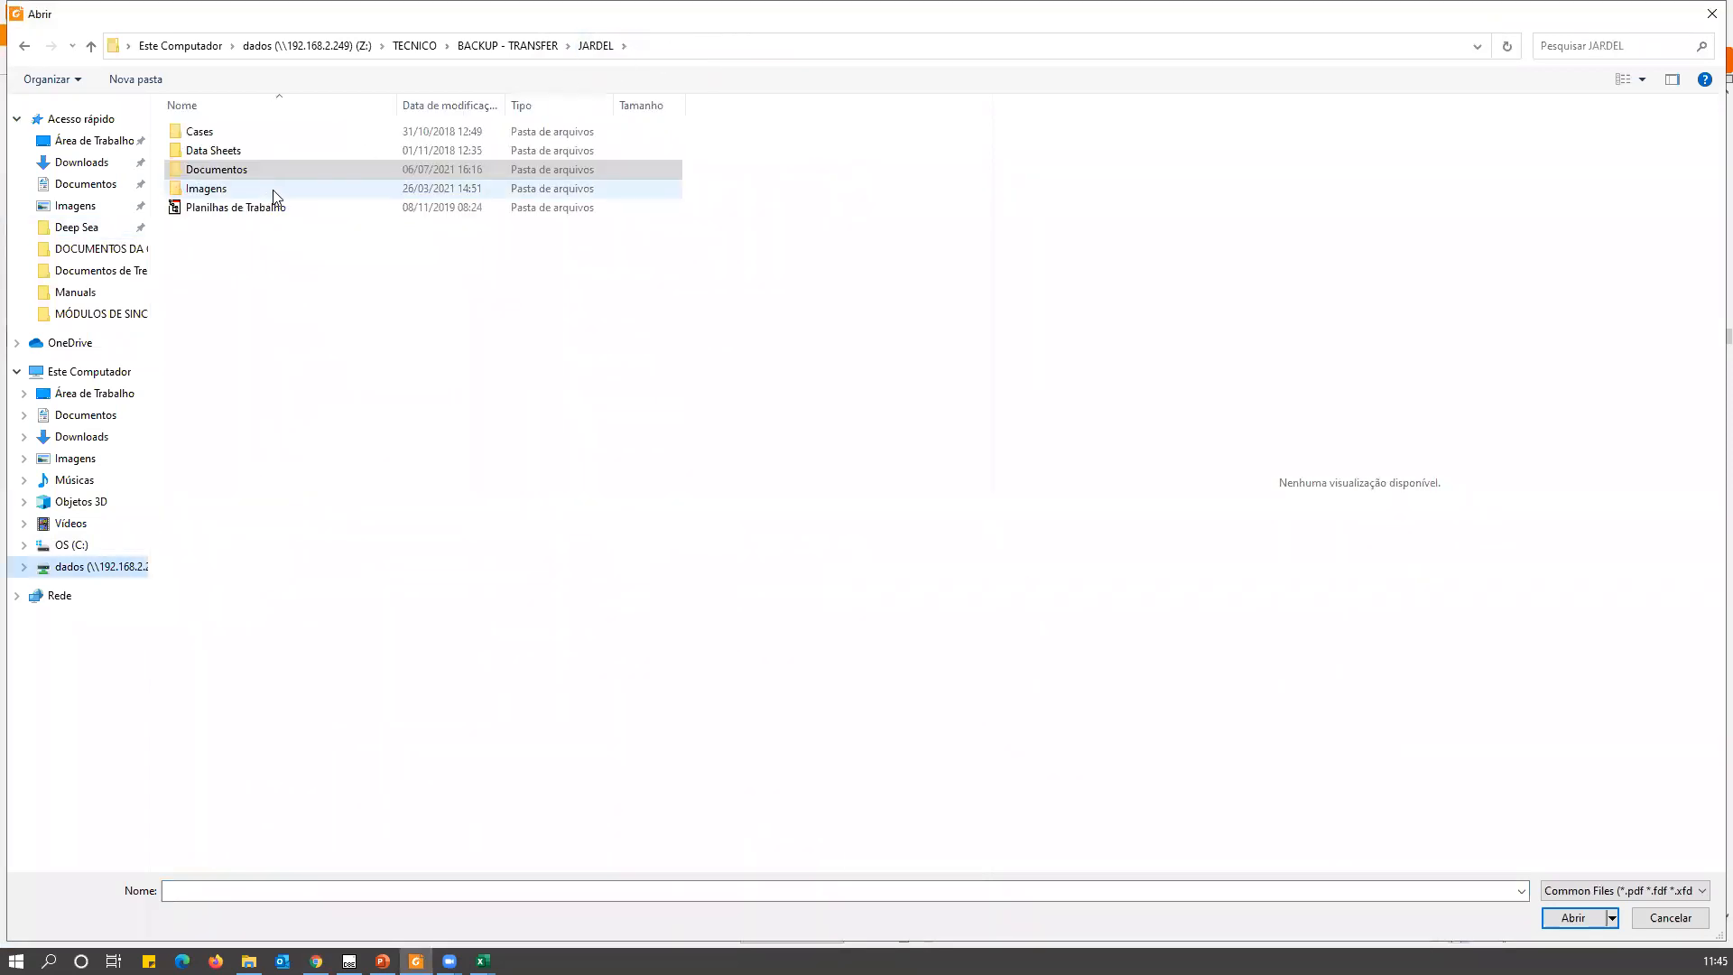
pyautogui.doubleClick(239, 171)
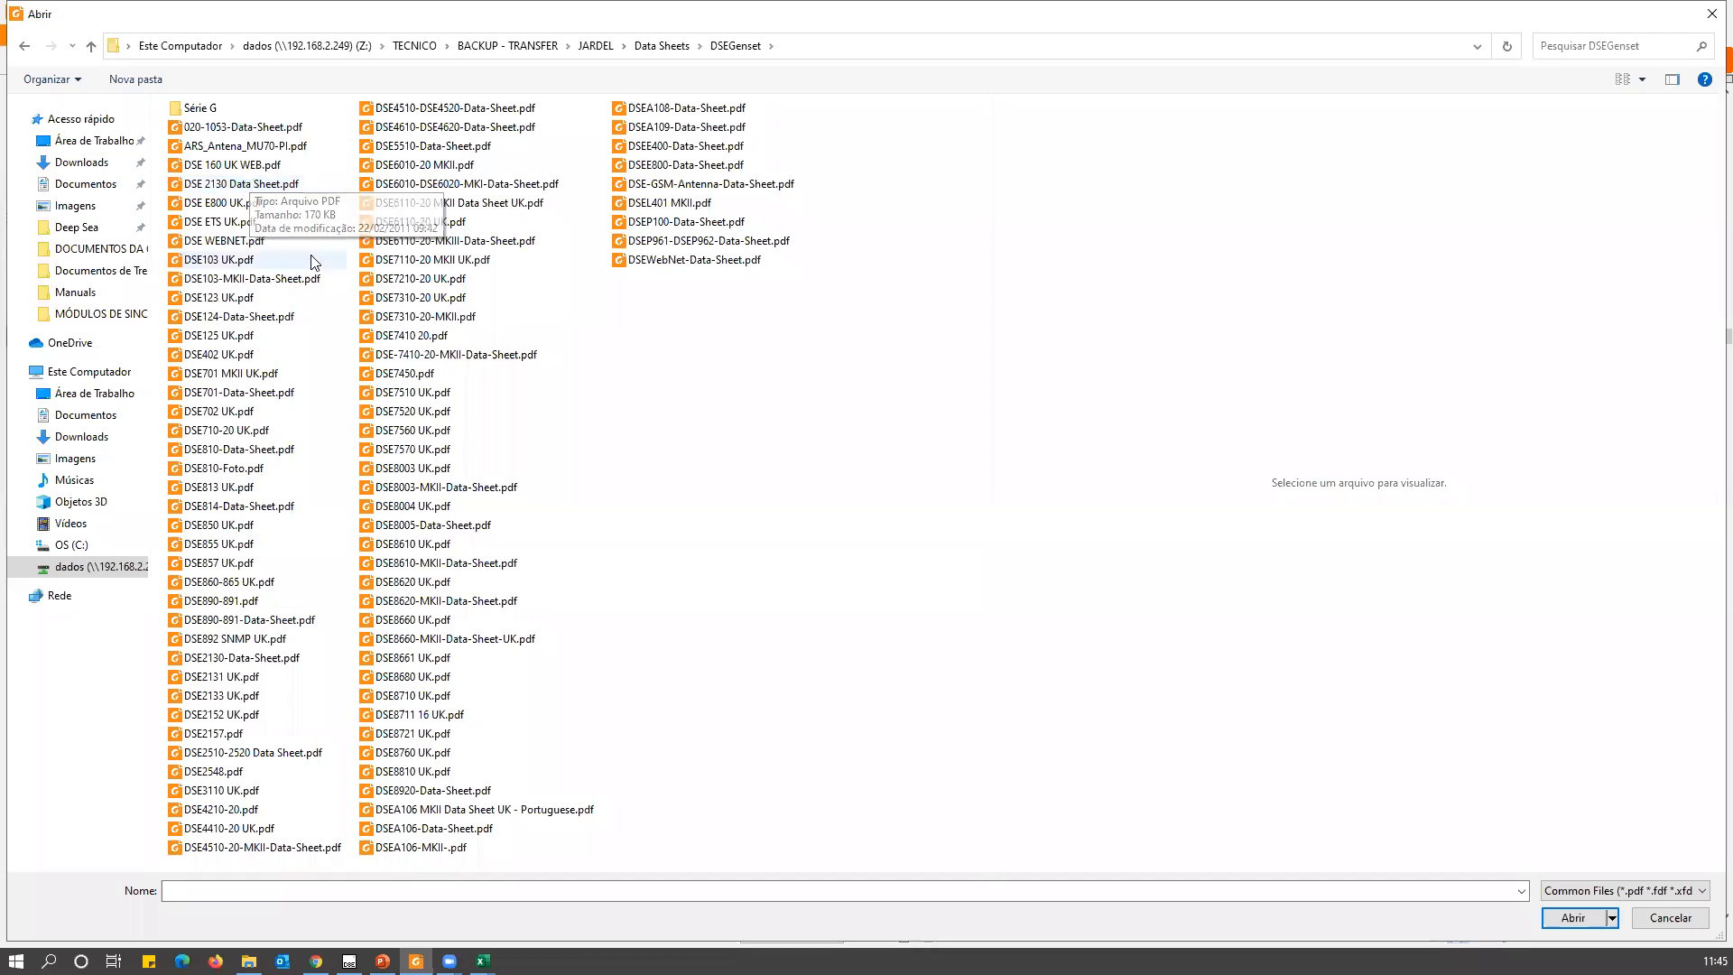
pyautogui.click(439, 682)
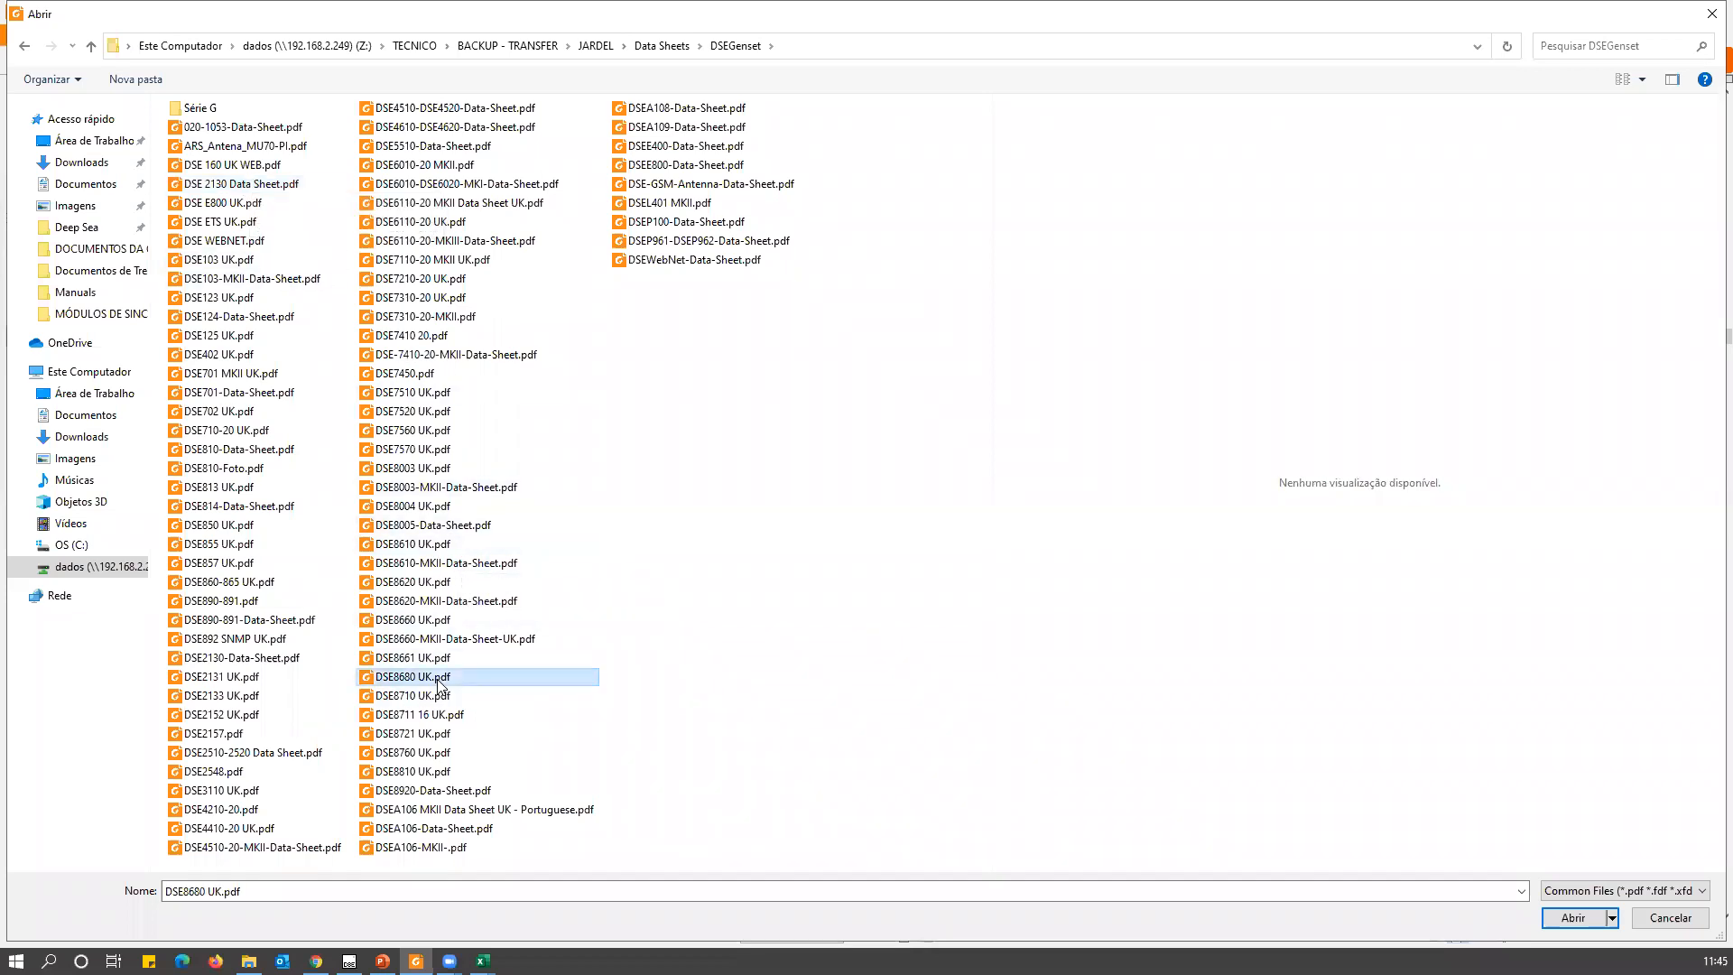
pyautogui.doubleClick(440, 682)
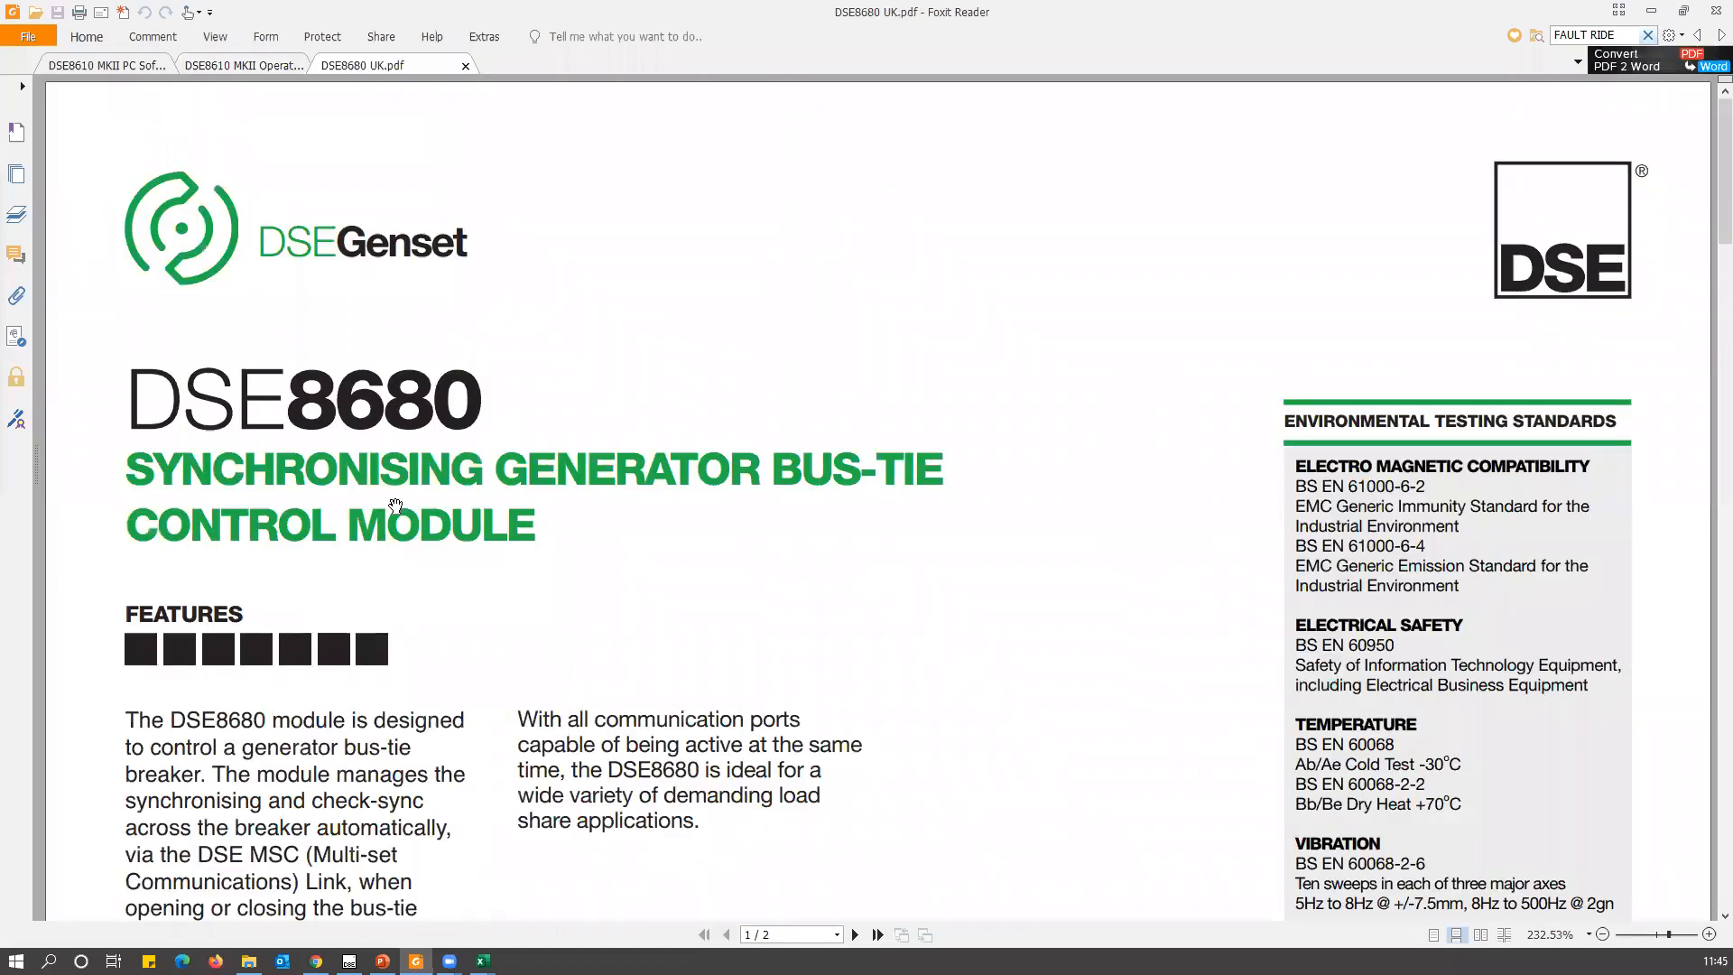
# Examine the DSE8680 data sheet, from the module description and bus-tie diagram to a close-up of the front panel picture on page 2.
pyautogui.scroll(-5, 508, 543)
pyautogui.scroll(4, 507, 543)
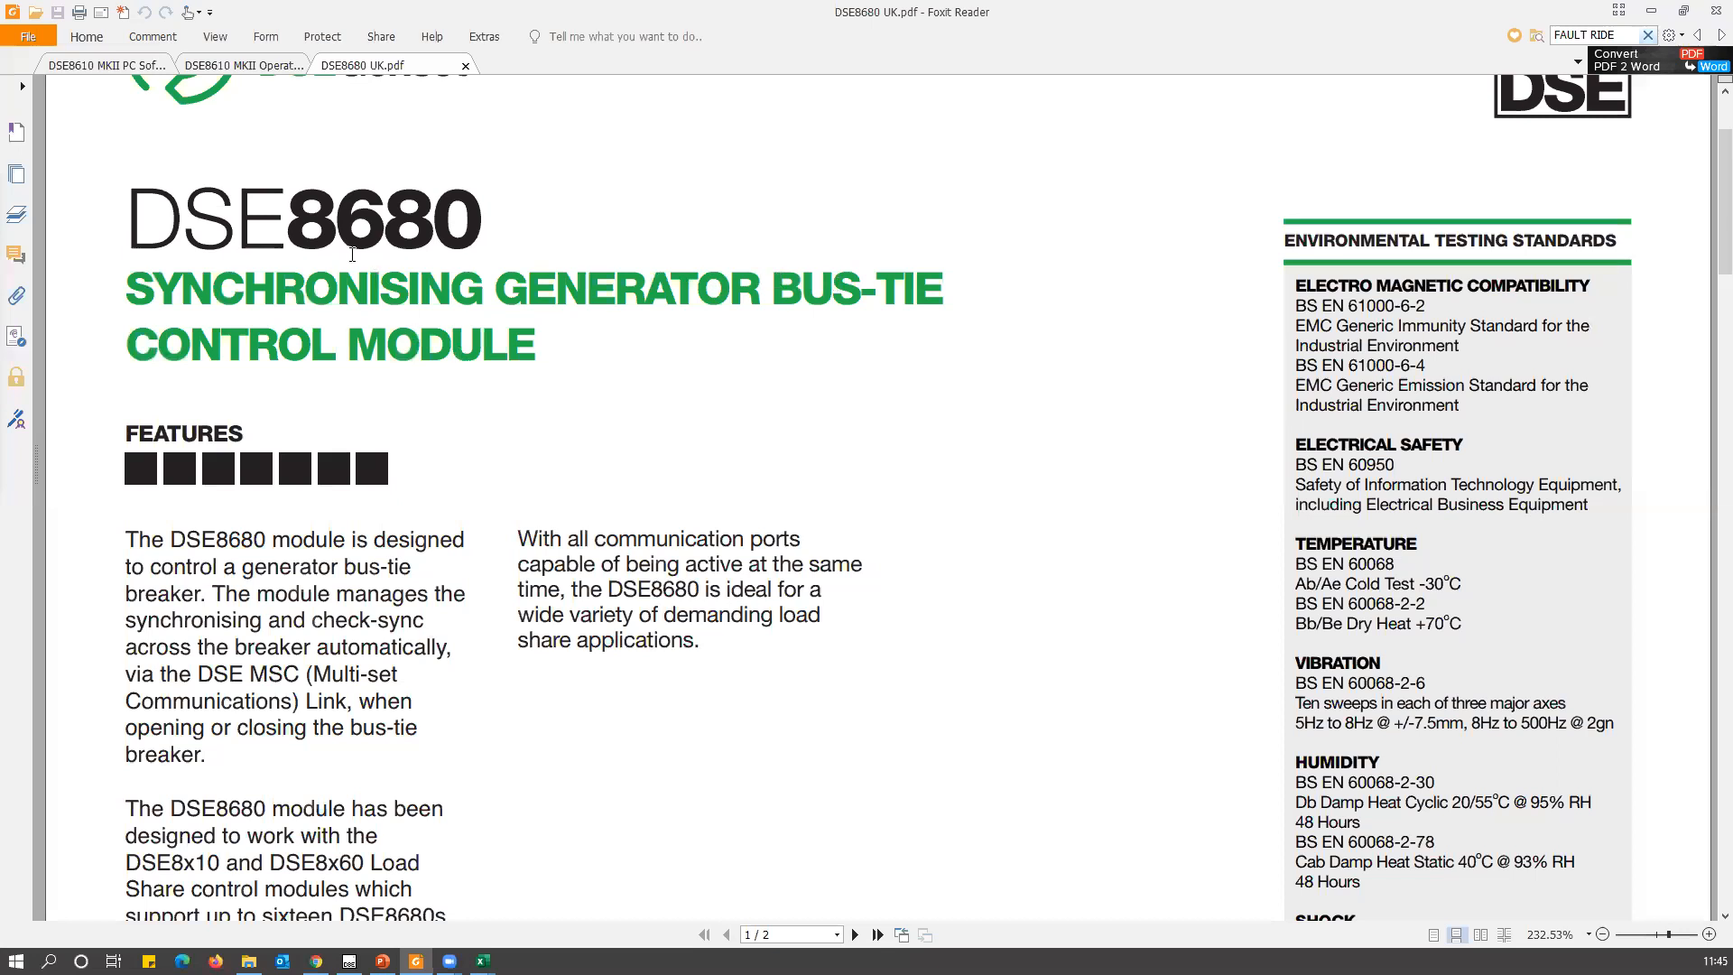
pyautogui.scroll(-14, 532, 514)
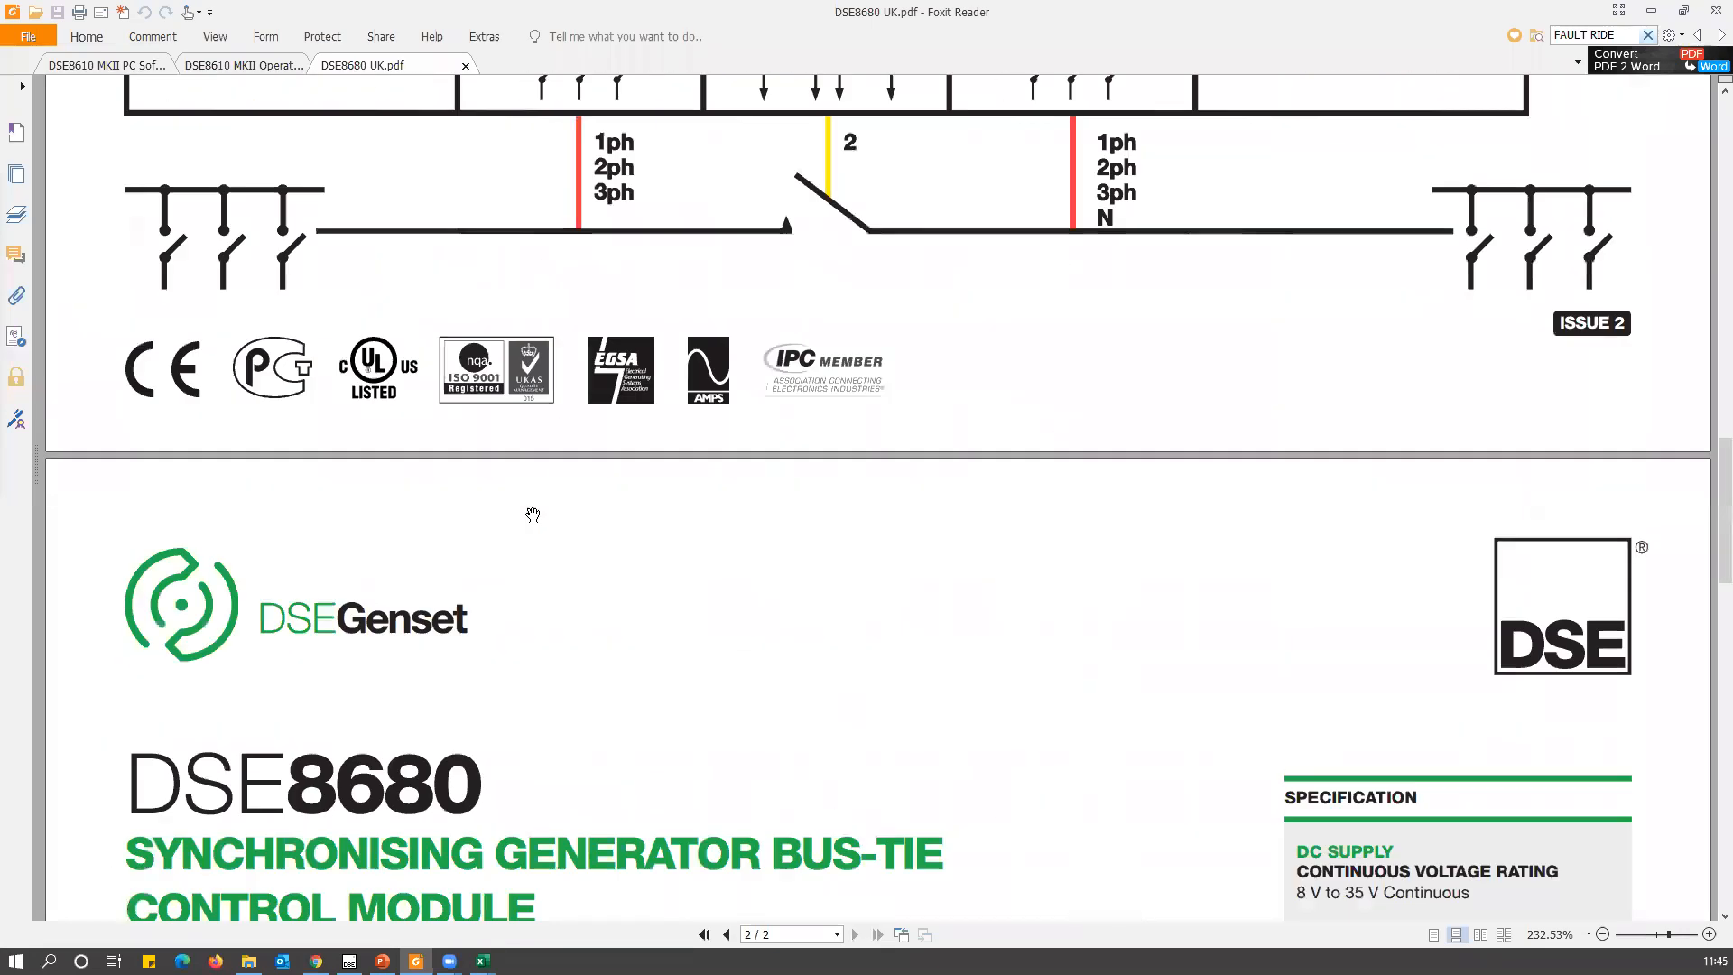
pyautogui.scroll(-10, 532, 515)
pyautogui.scroll(3, 532, 514)
pyautogui.scroll(1, 127, 334)
pyautogui.scroll(2, 128, 334)
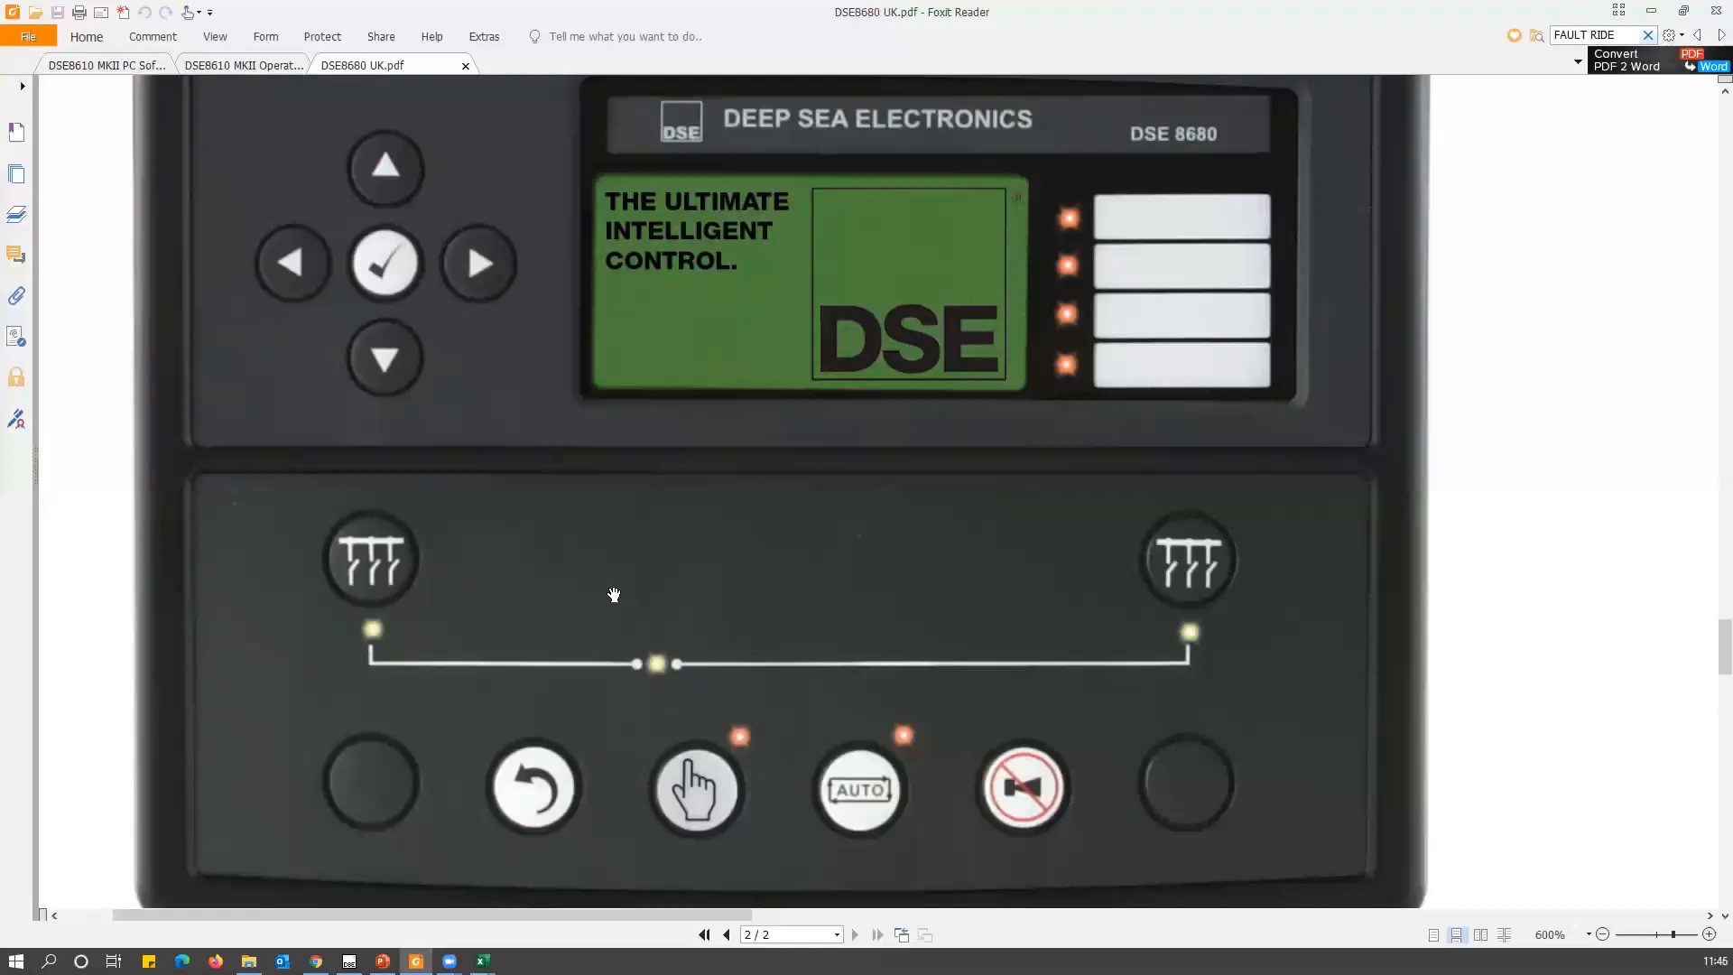
pyautogui.moveTo(631, 482); pyautogui.dragTo(668, 538)
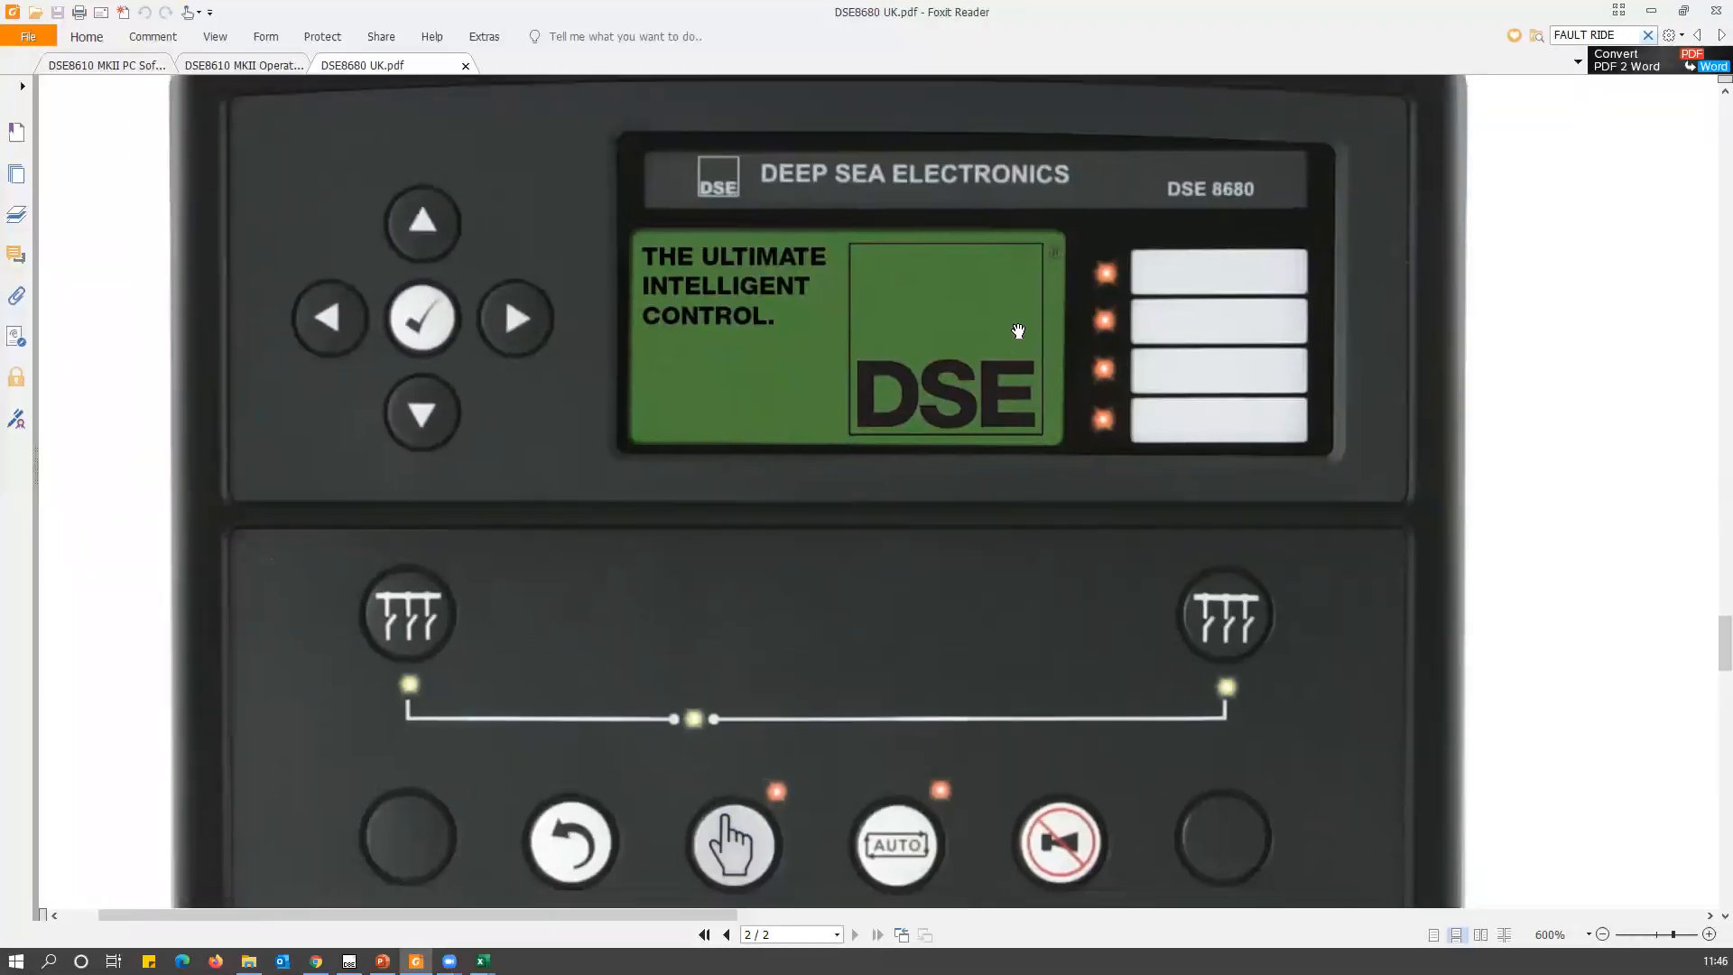
pyautogui.scroll(-2, 1108, 391)
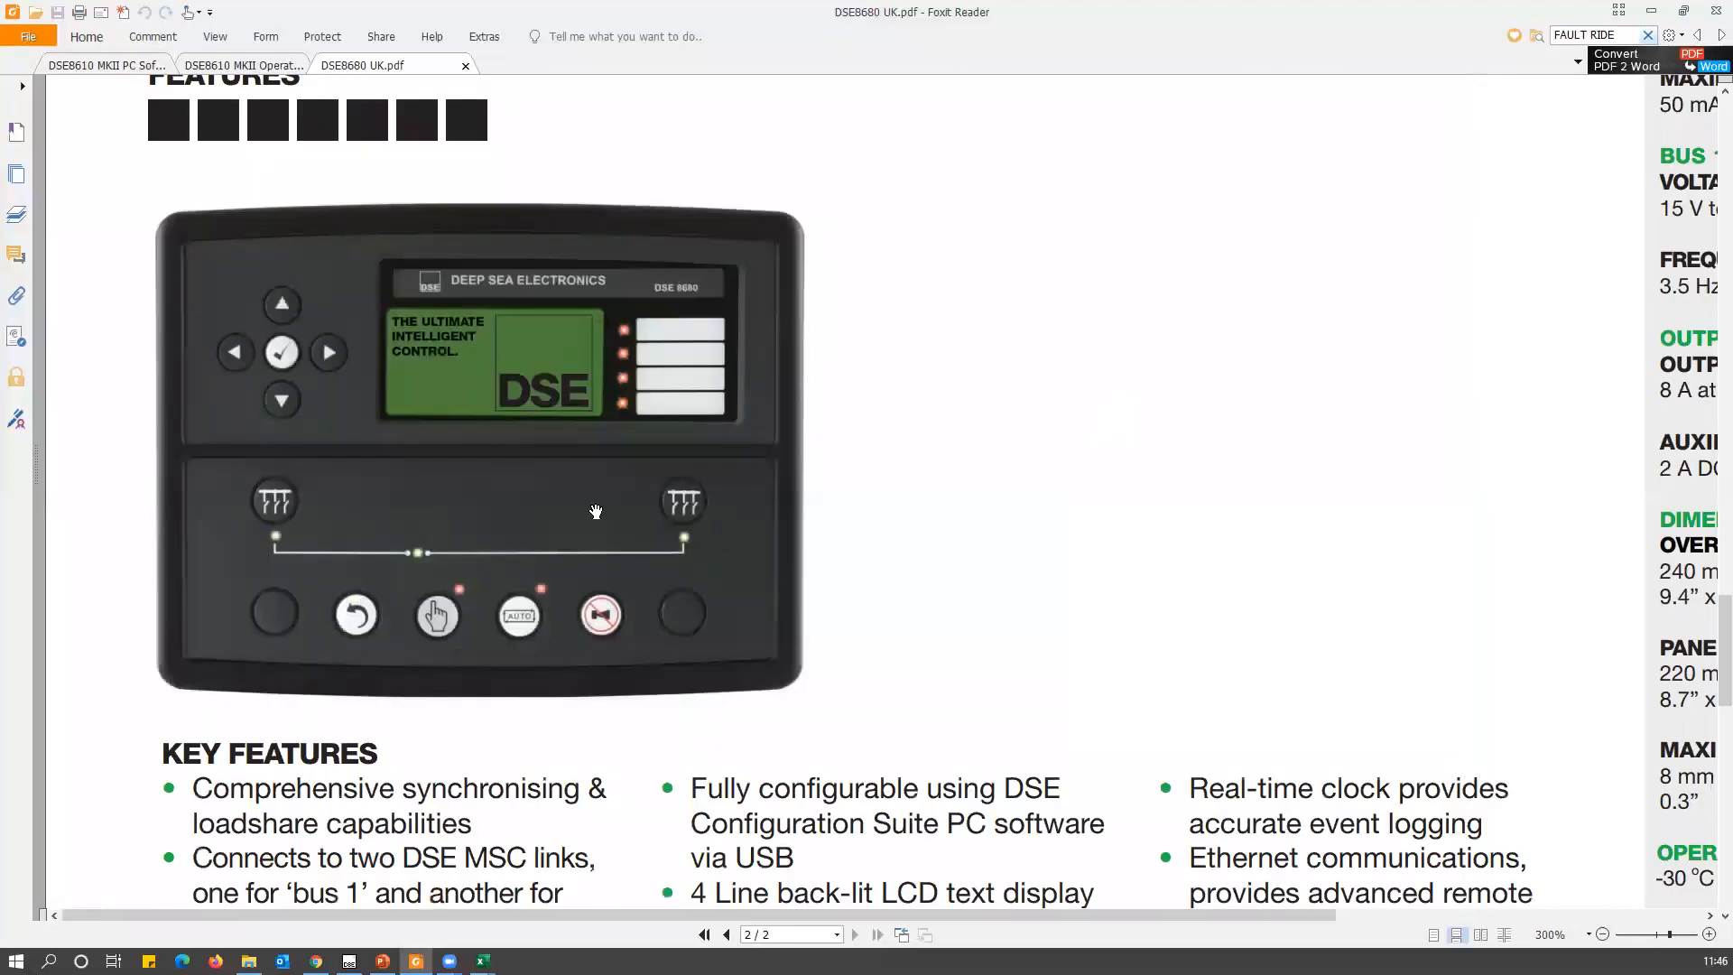
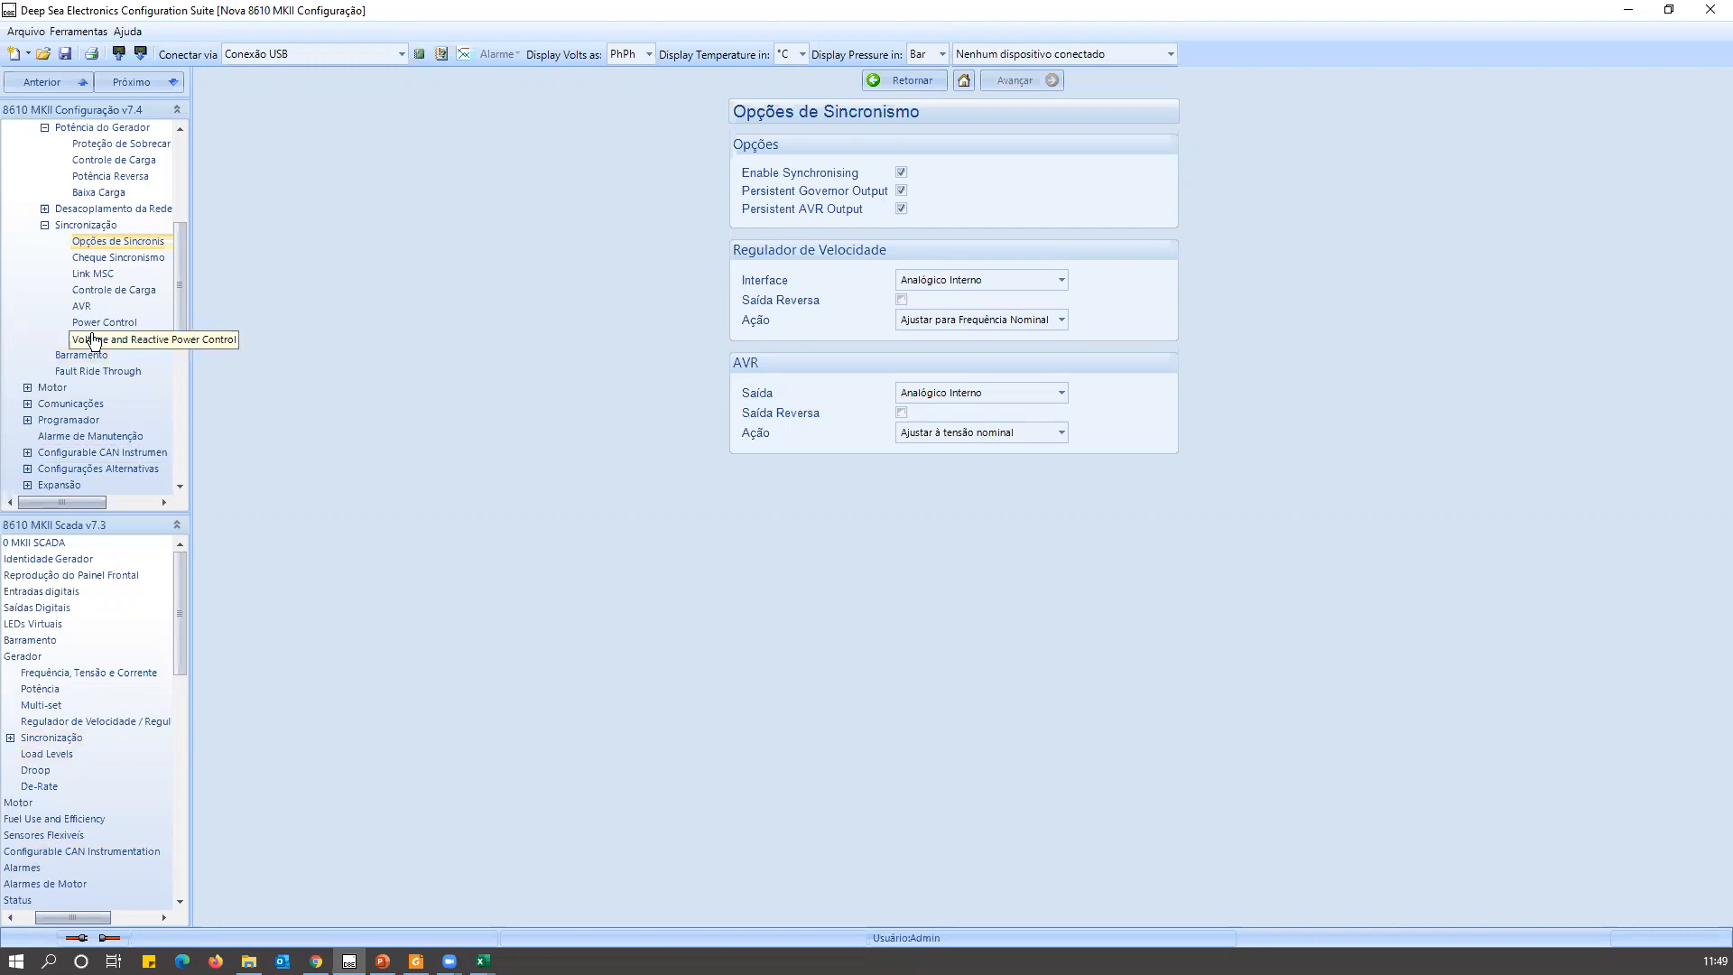
# Review the Motor section's Opções do Motor page and the Horas do Motor setting on its Opções da ECU (ECM) page.
pyautogui.click(50, 388)
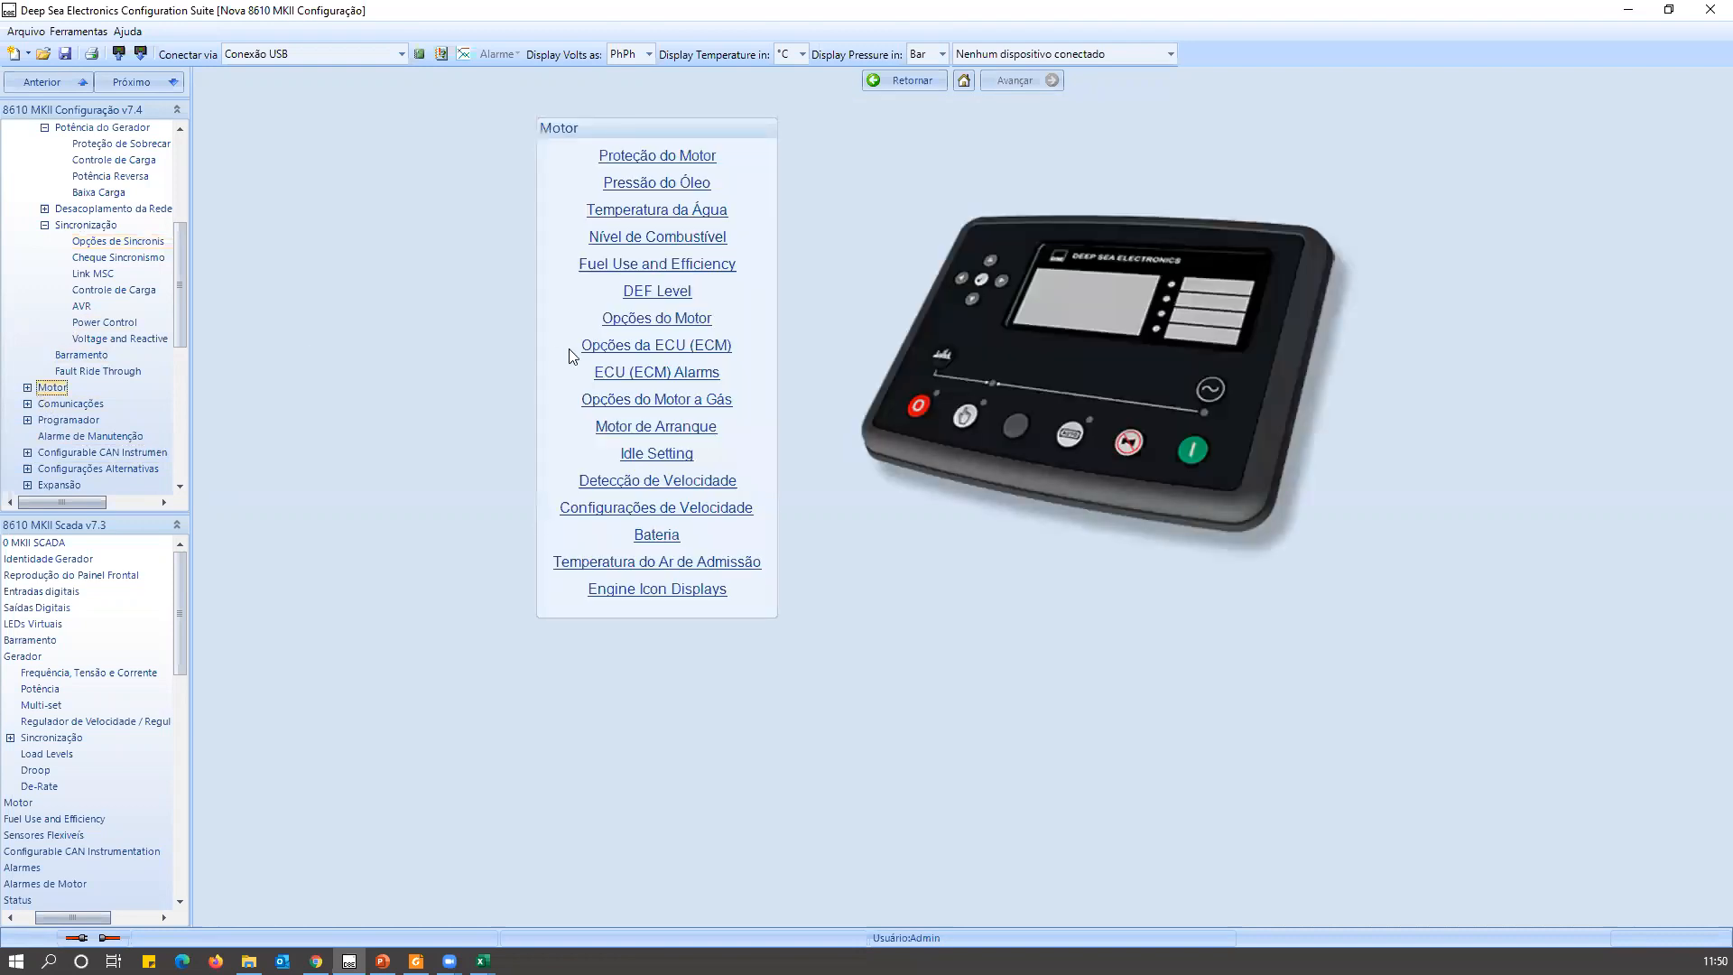
pyautogui.click(610, 320)
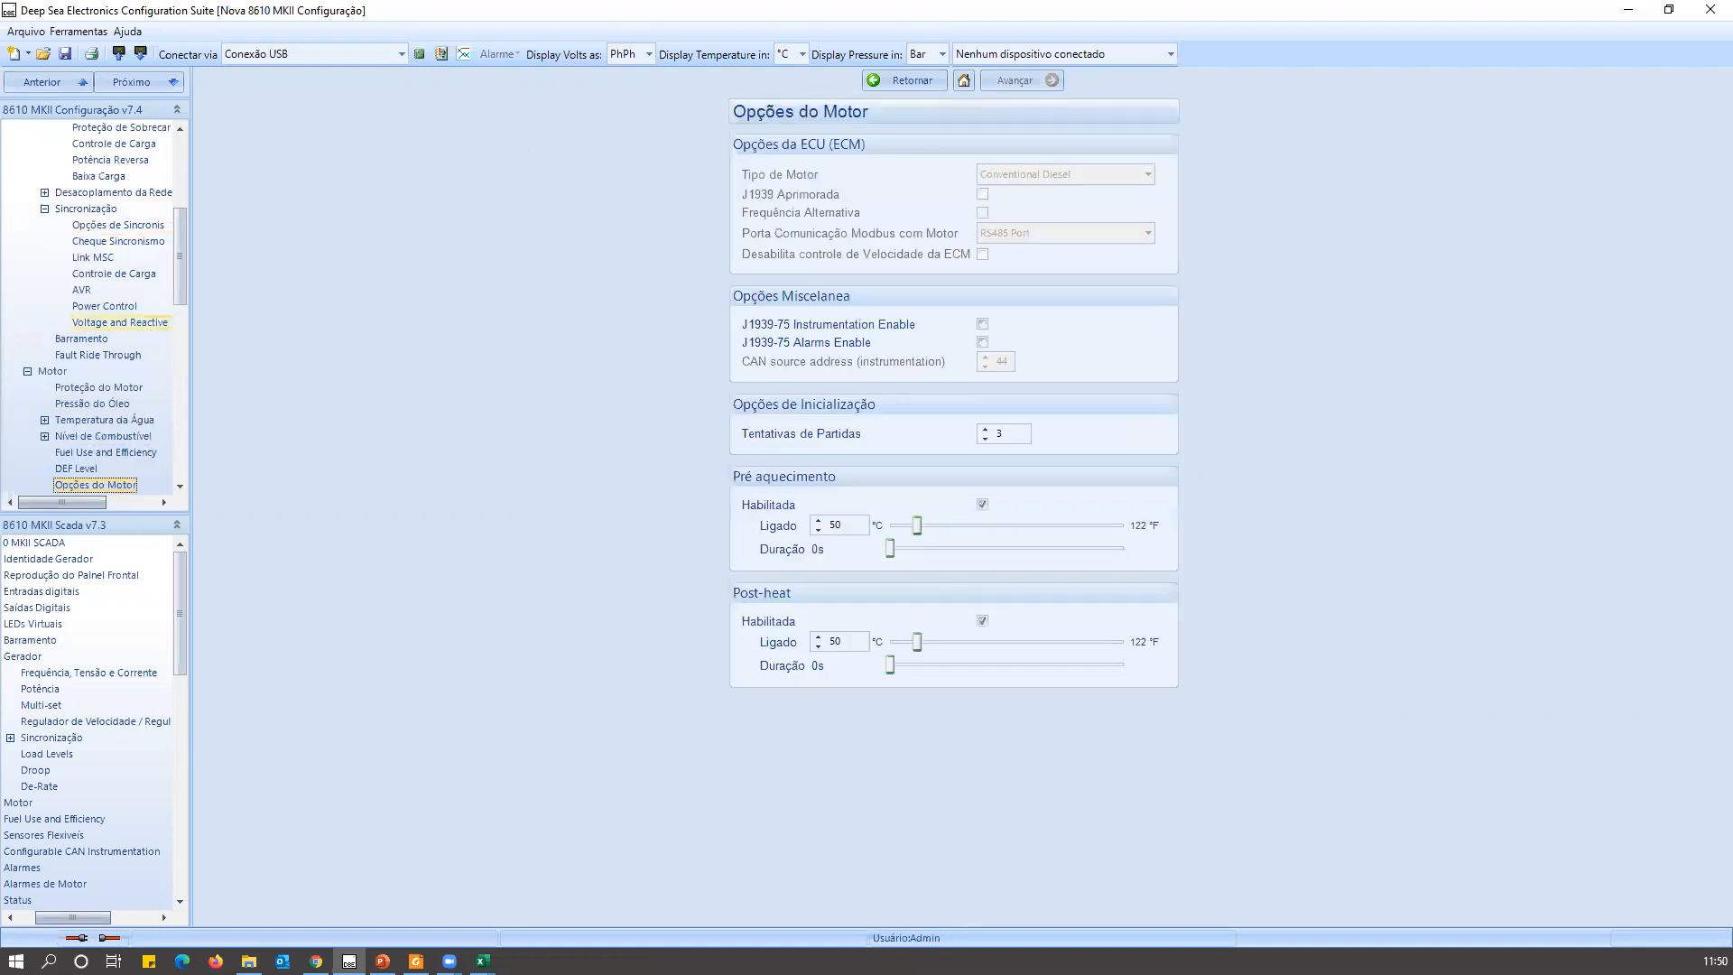
pyautogui.scroll(-1, 100, 424)
pyautogui.click(118, 460)
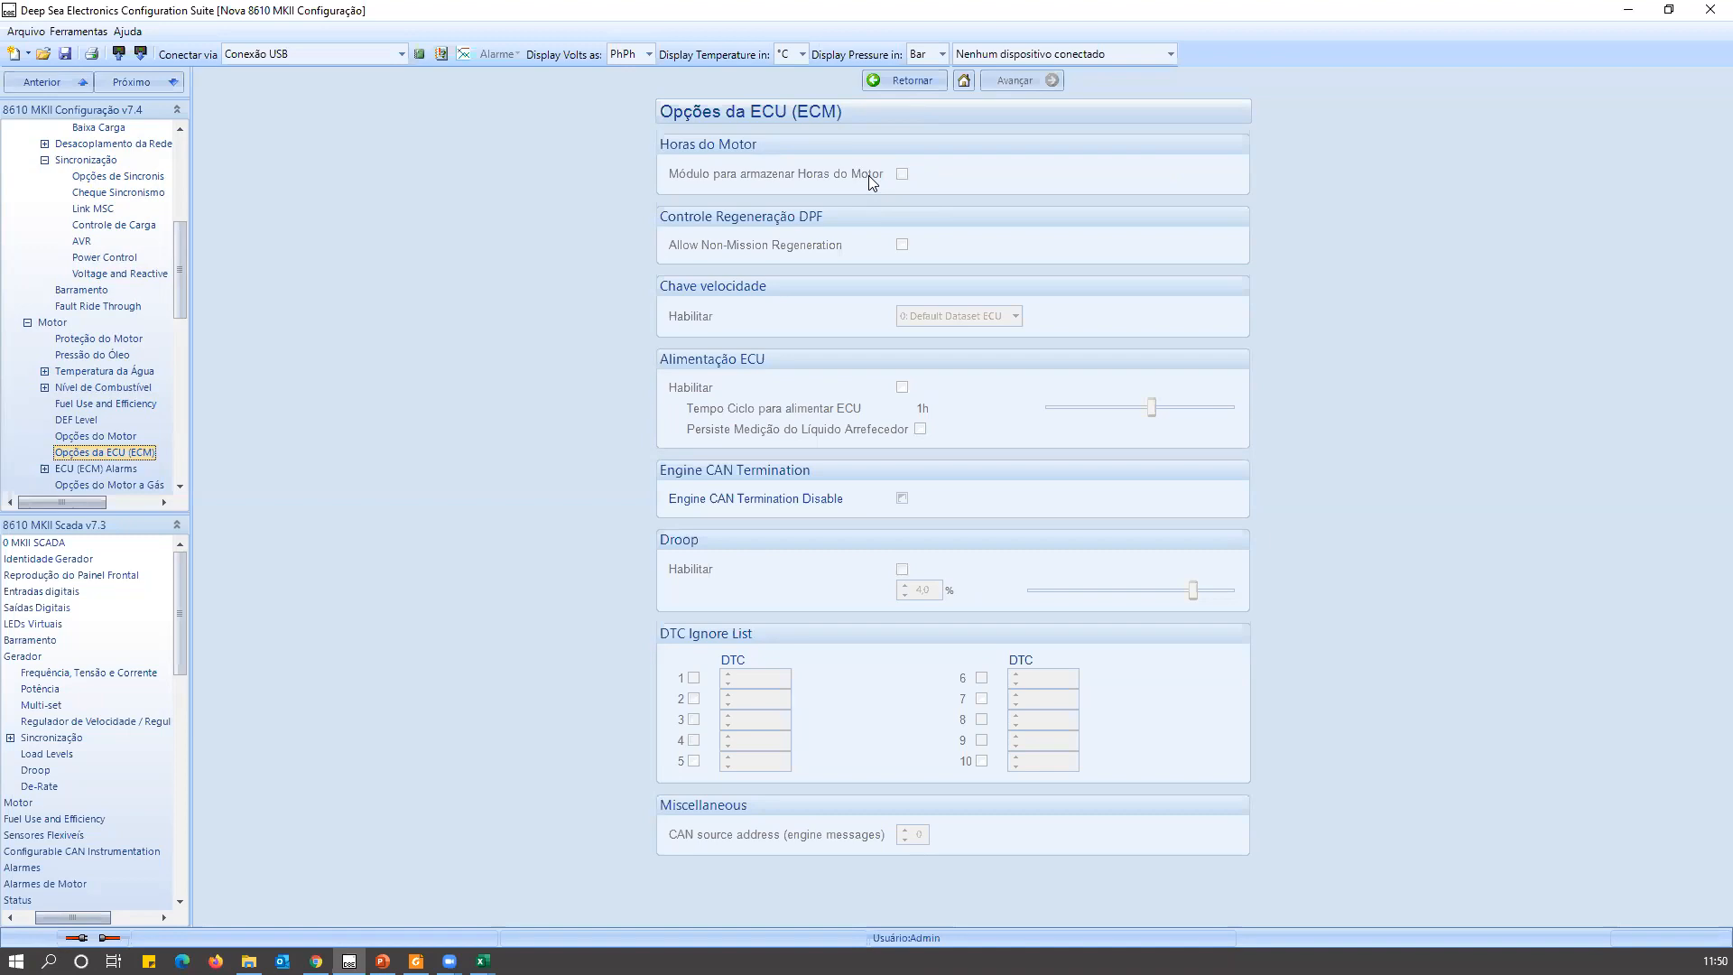
pyautogui.click(902, 175)
# Open the Entradas digitais A - C page and check the function assigned to Entrada Digital B.
pyautogui.scroll(6, 73, 193)
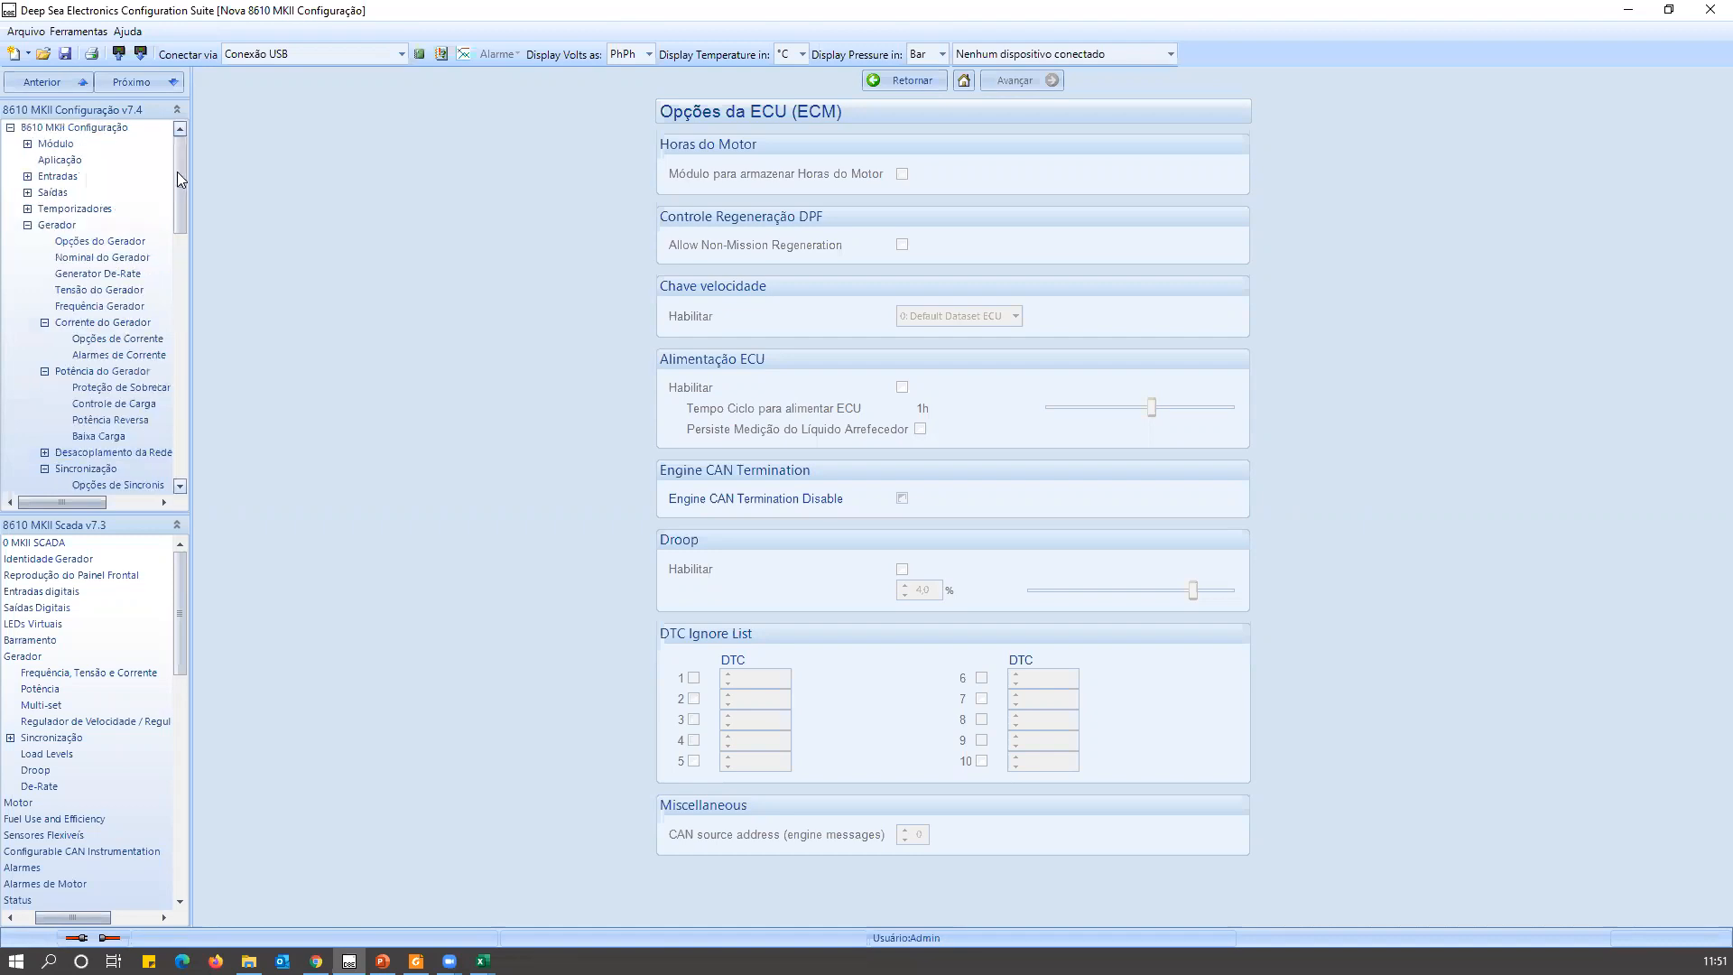
pyautogui.click(58, 177)
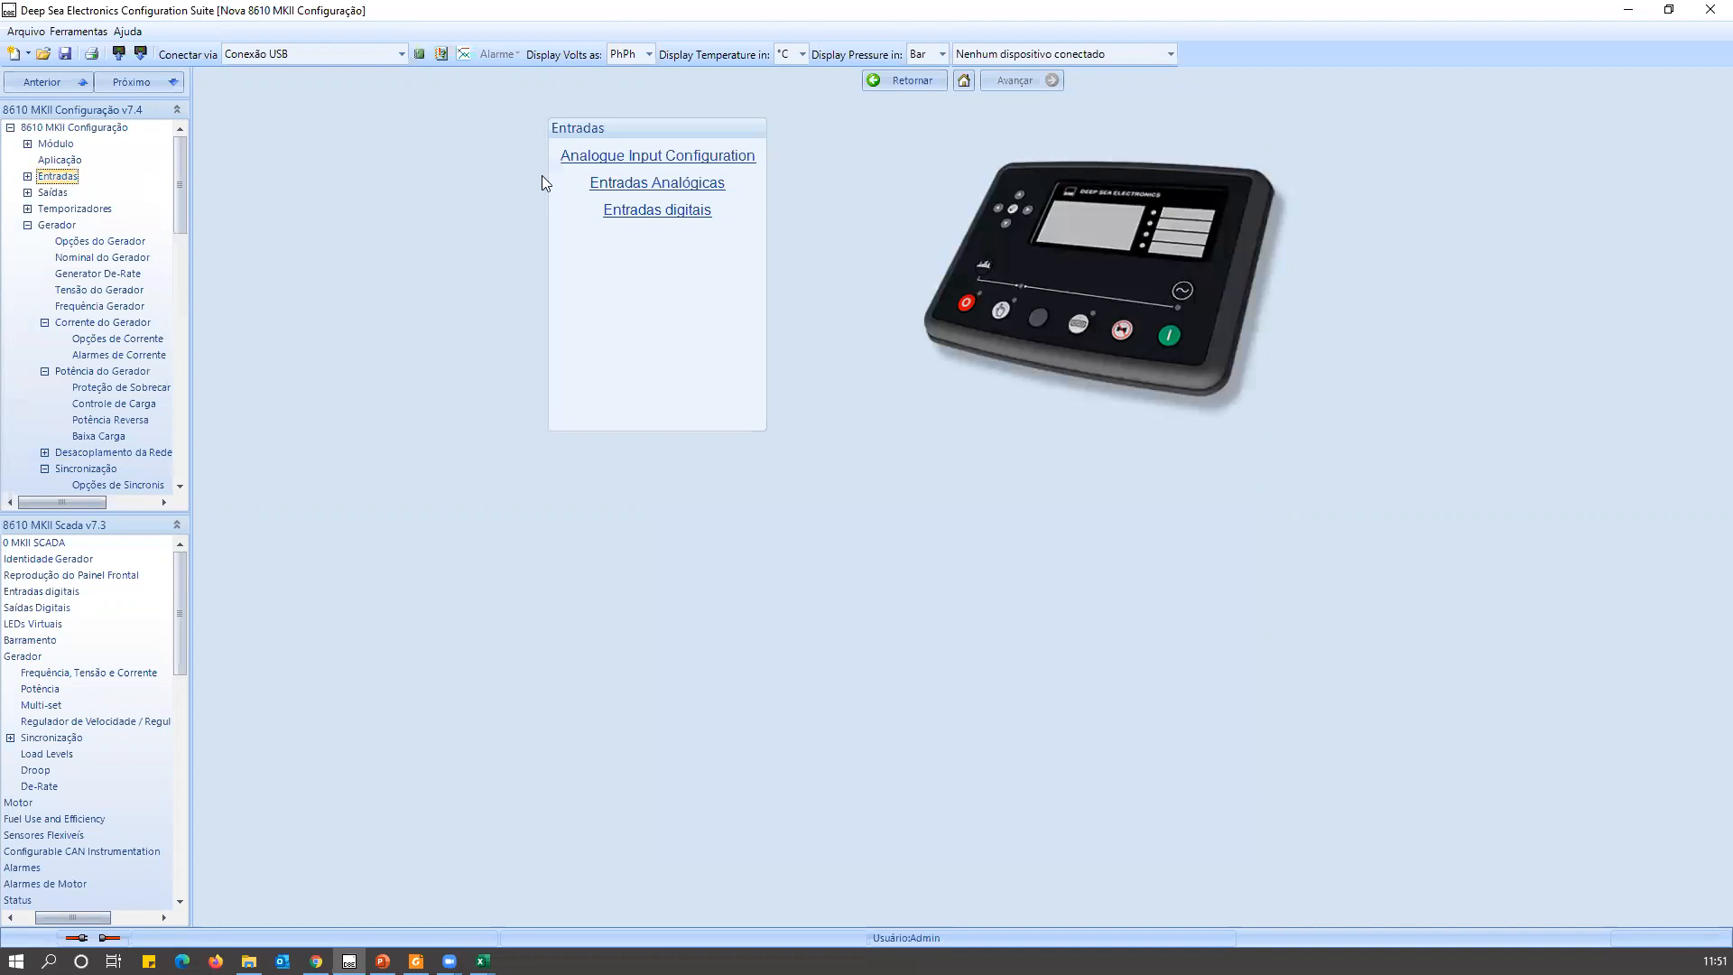
pyautogui.click(652, 215)
pyautogui.click(794, 148)
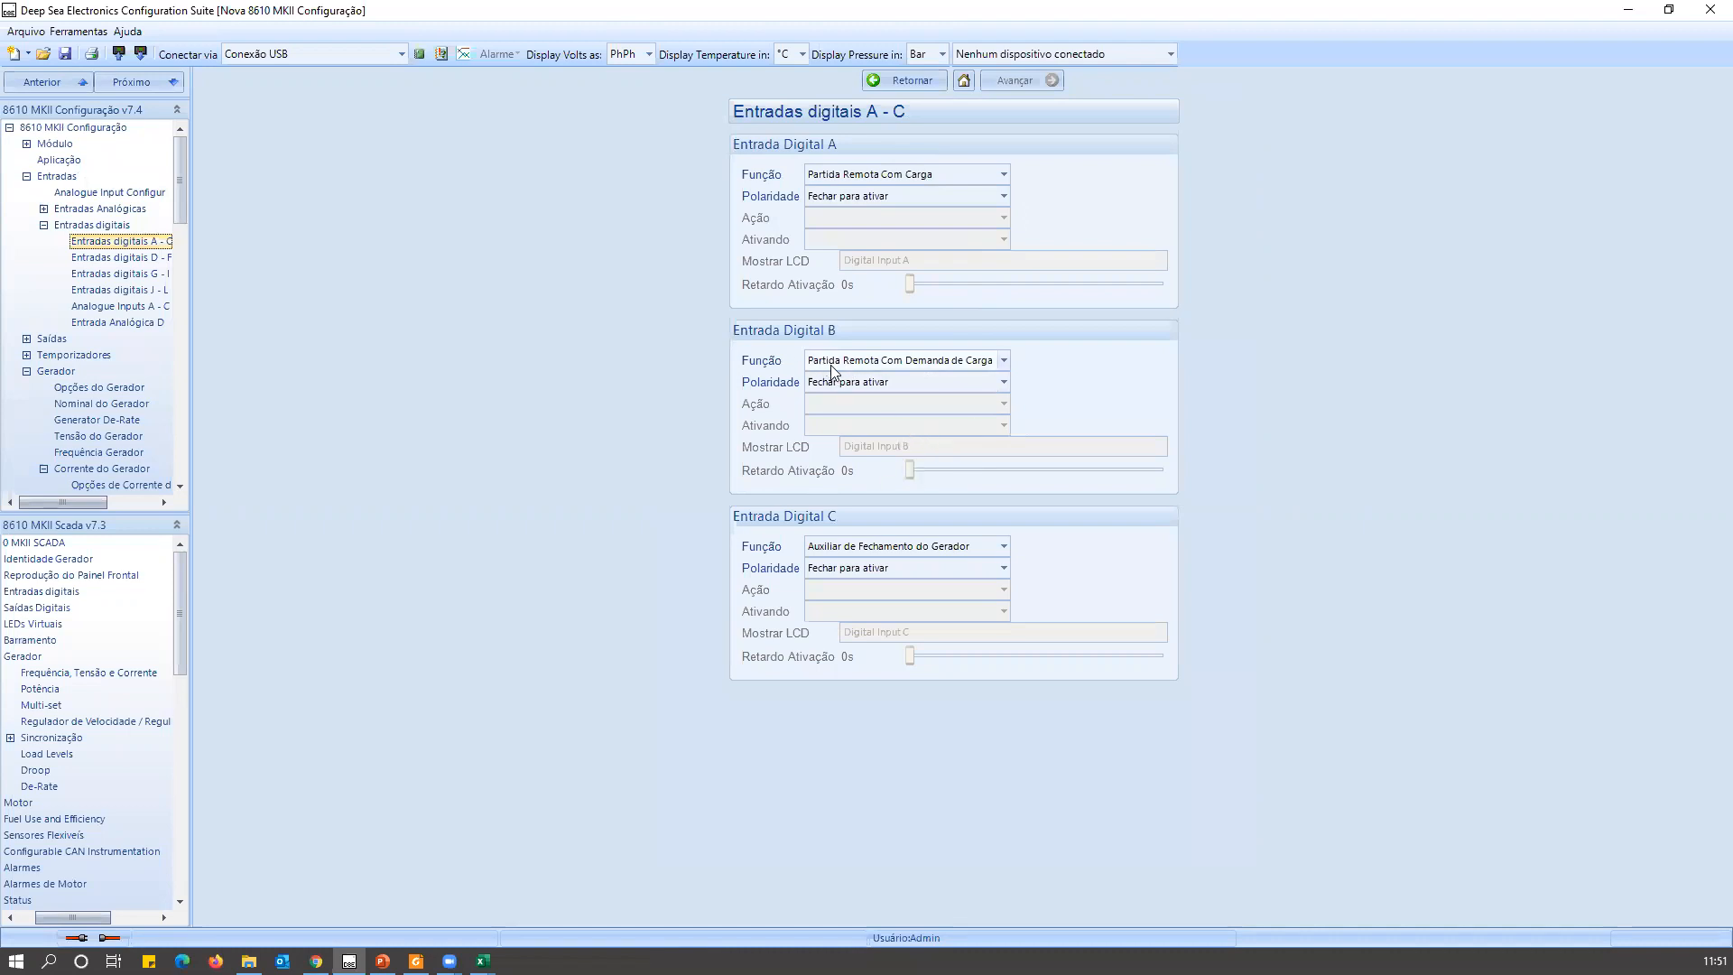
pyautogui.click(868, 368)
pyautogui.click(874, 368)
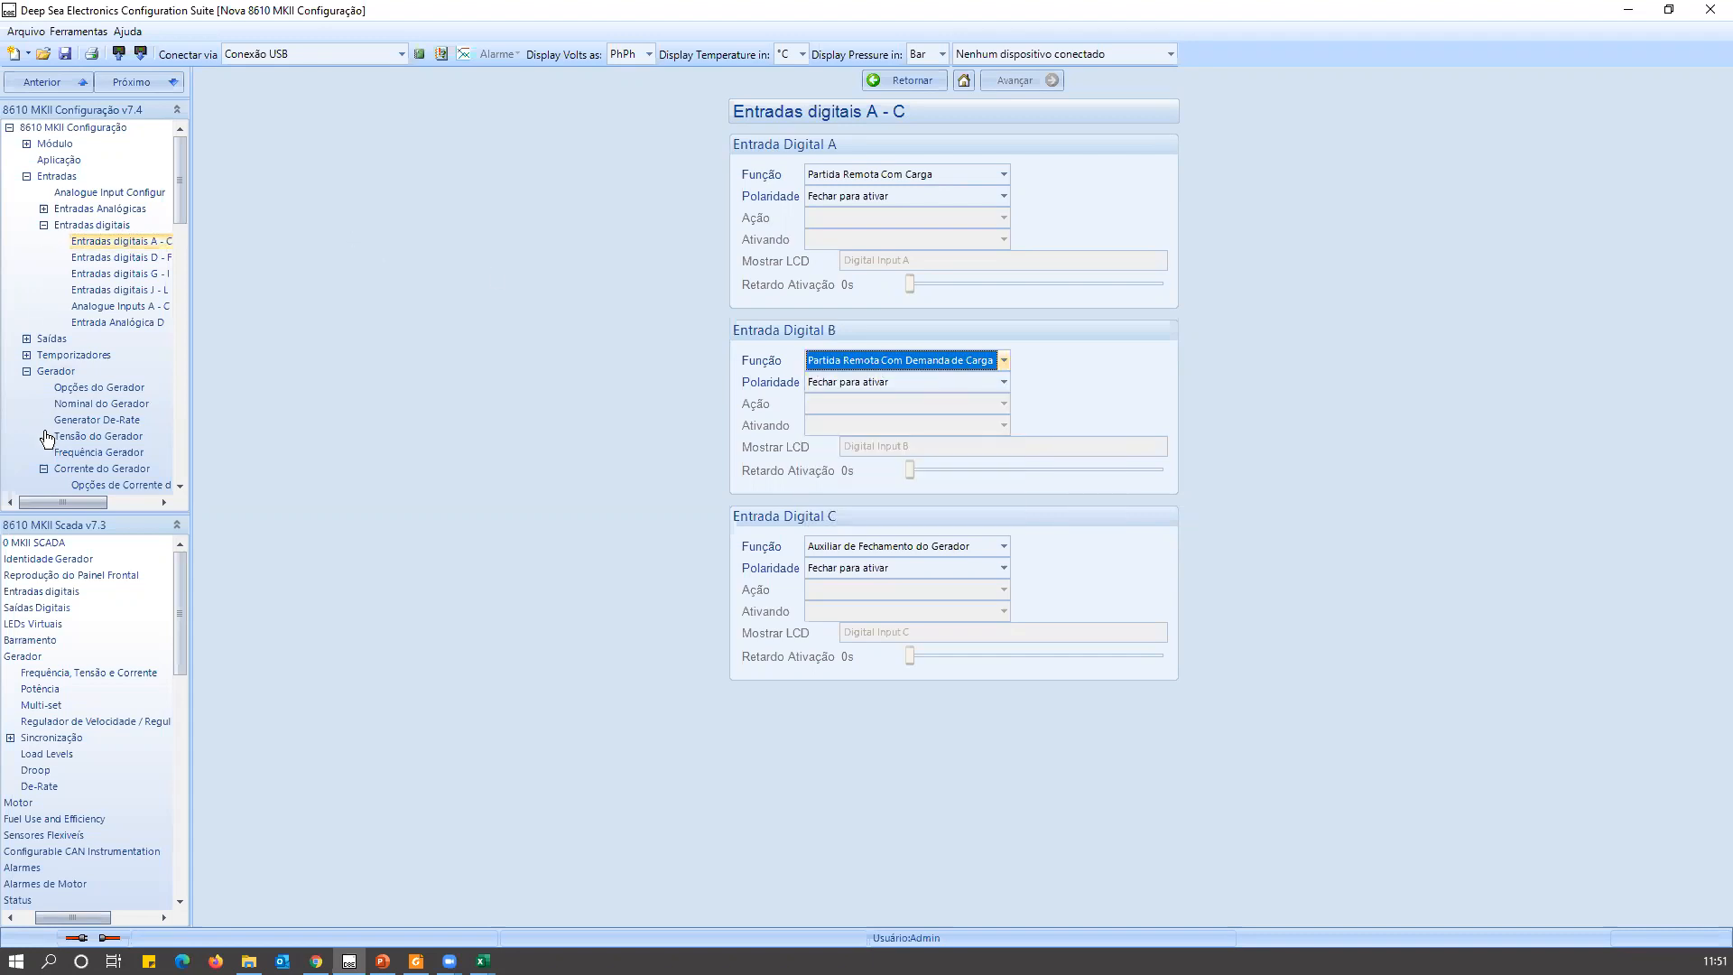
# Review the Nominal do Gerador ratings and open the Controle de Carga page under Sincronização.
pyautogui.click(99, 405)
pyautogui.scroll(-5, 110, 424)
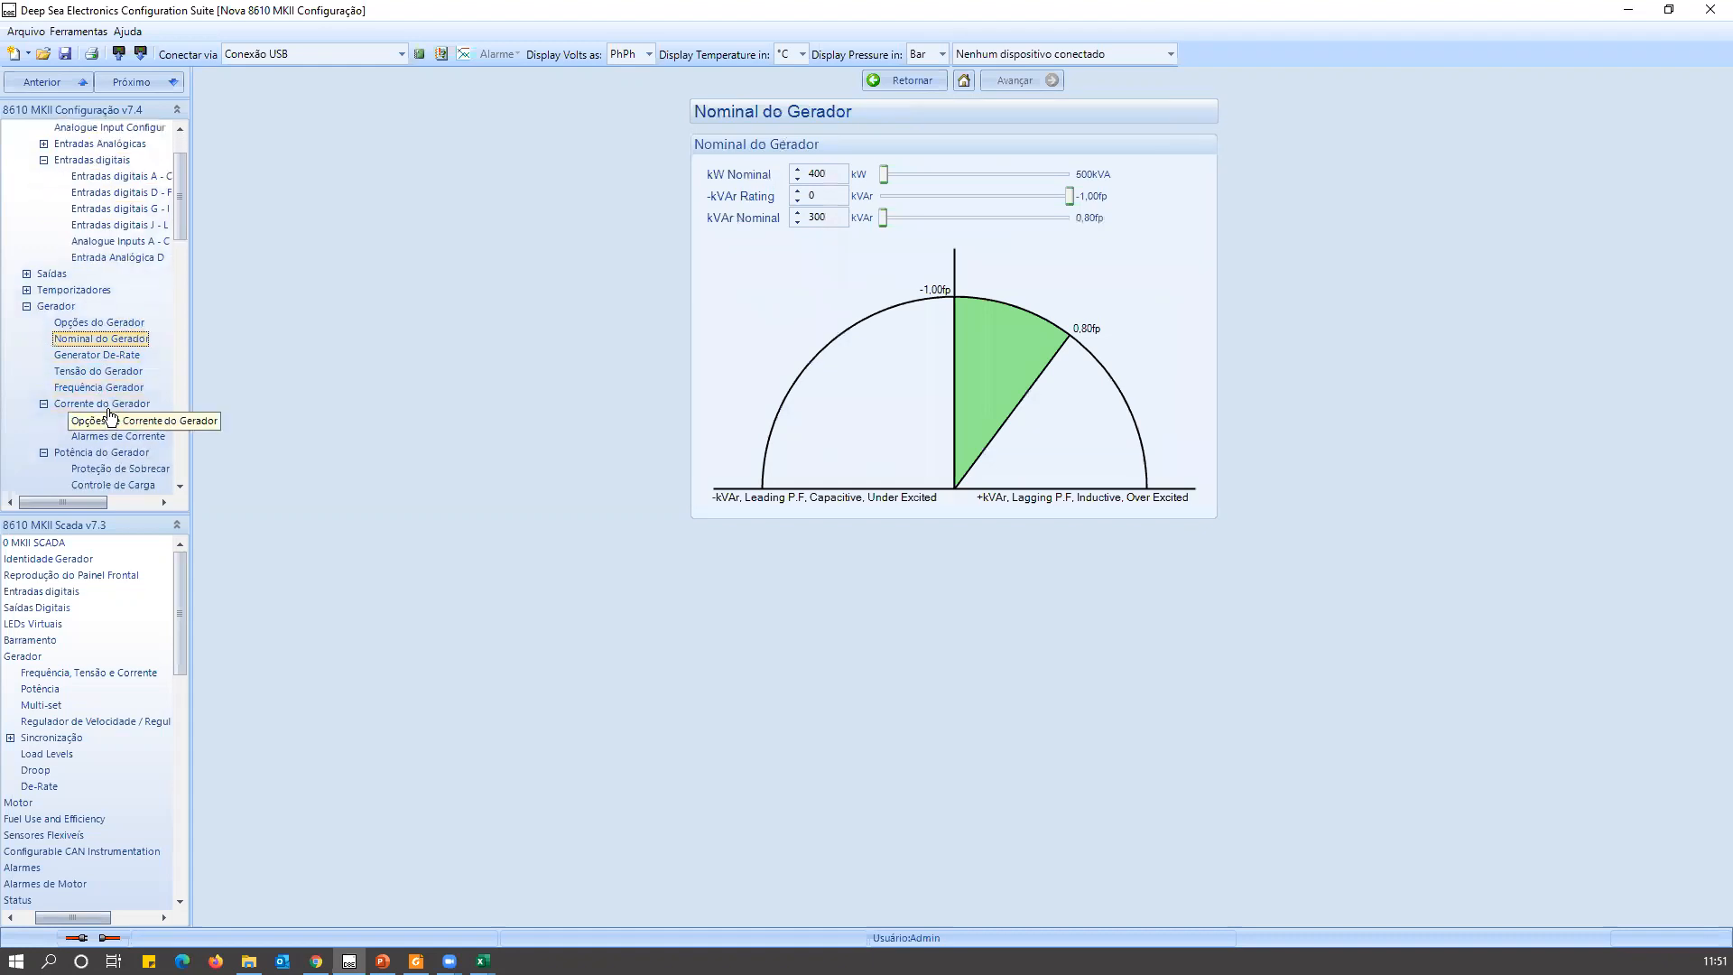
pyautogui.scroll(-2, 111, 455)
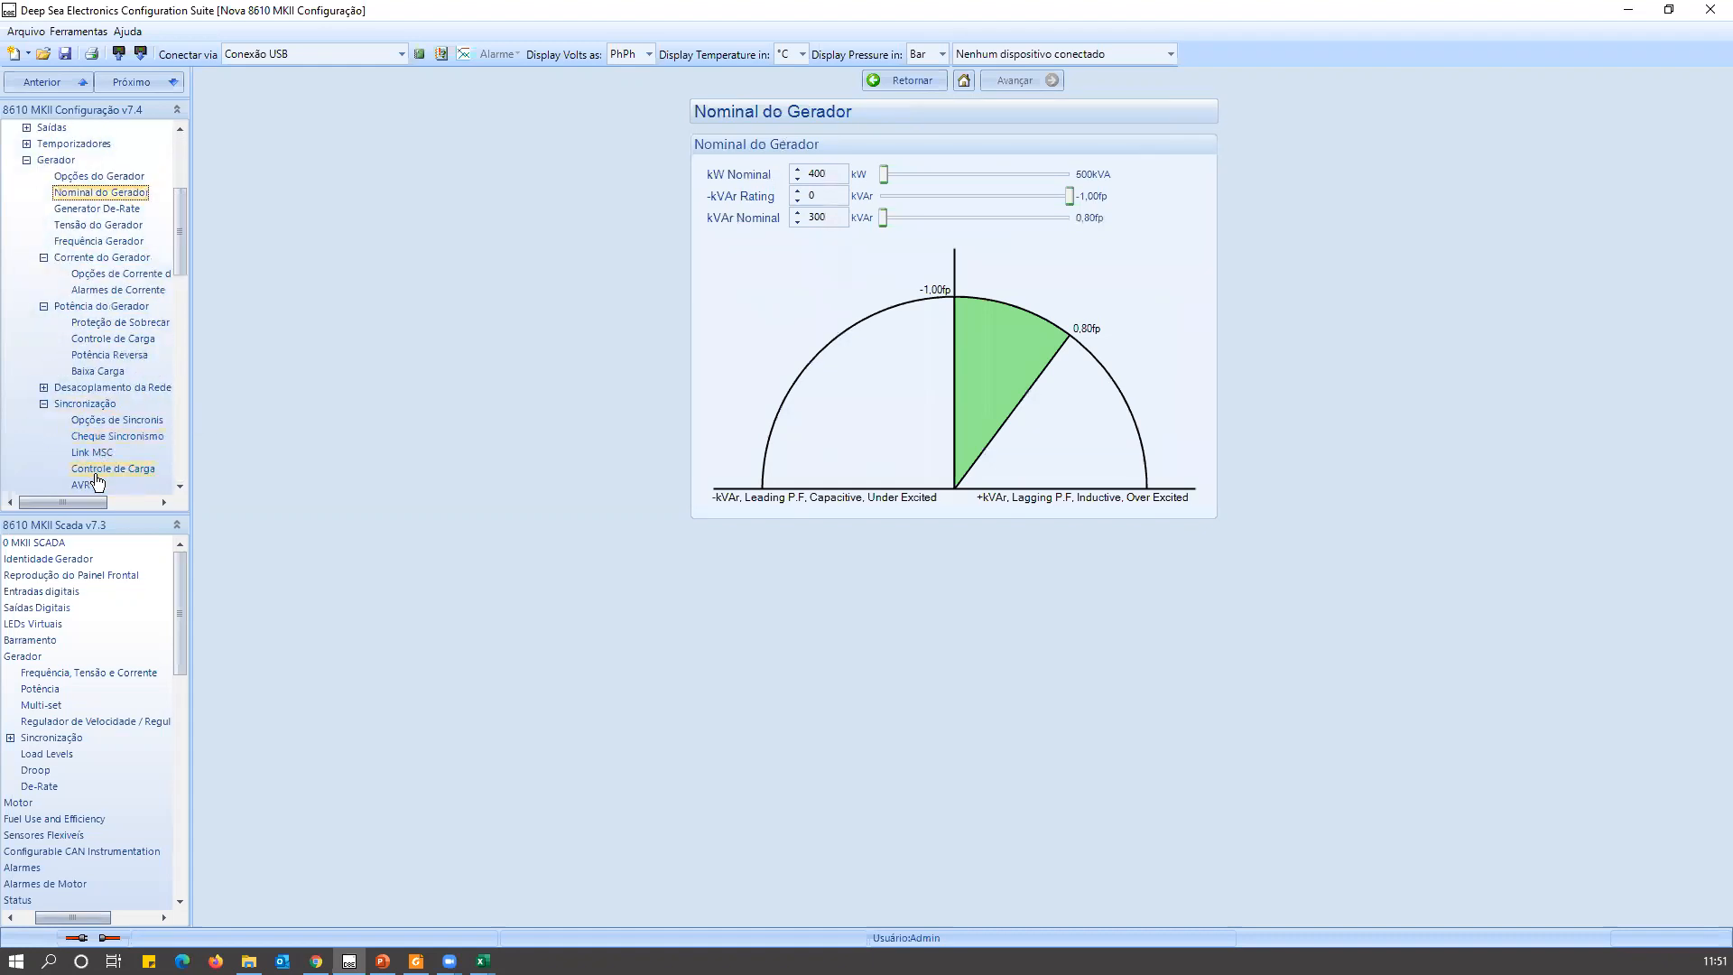
pyautogui.click(98, 469)
pyautogui.scroll(-1, 84, 359)
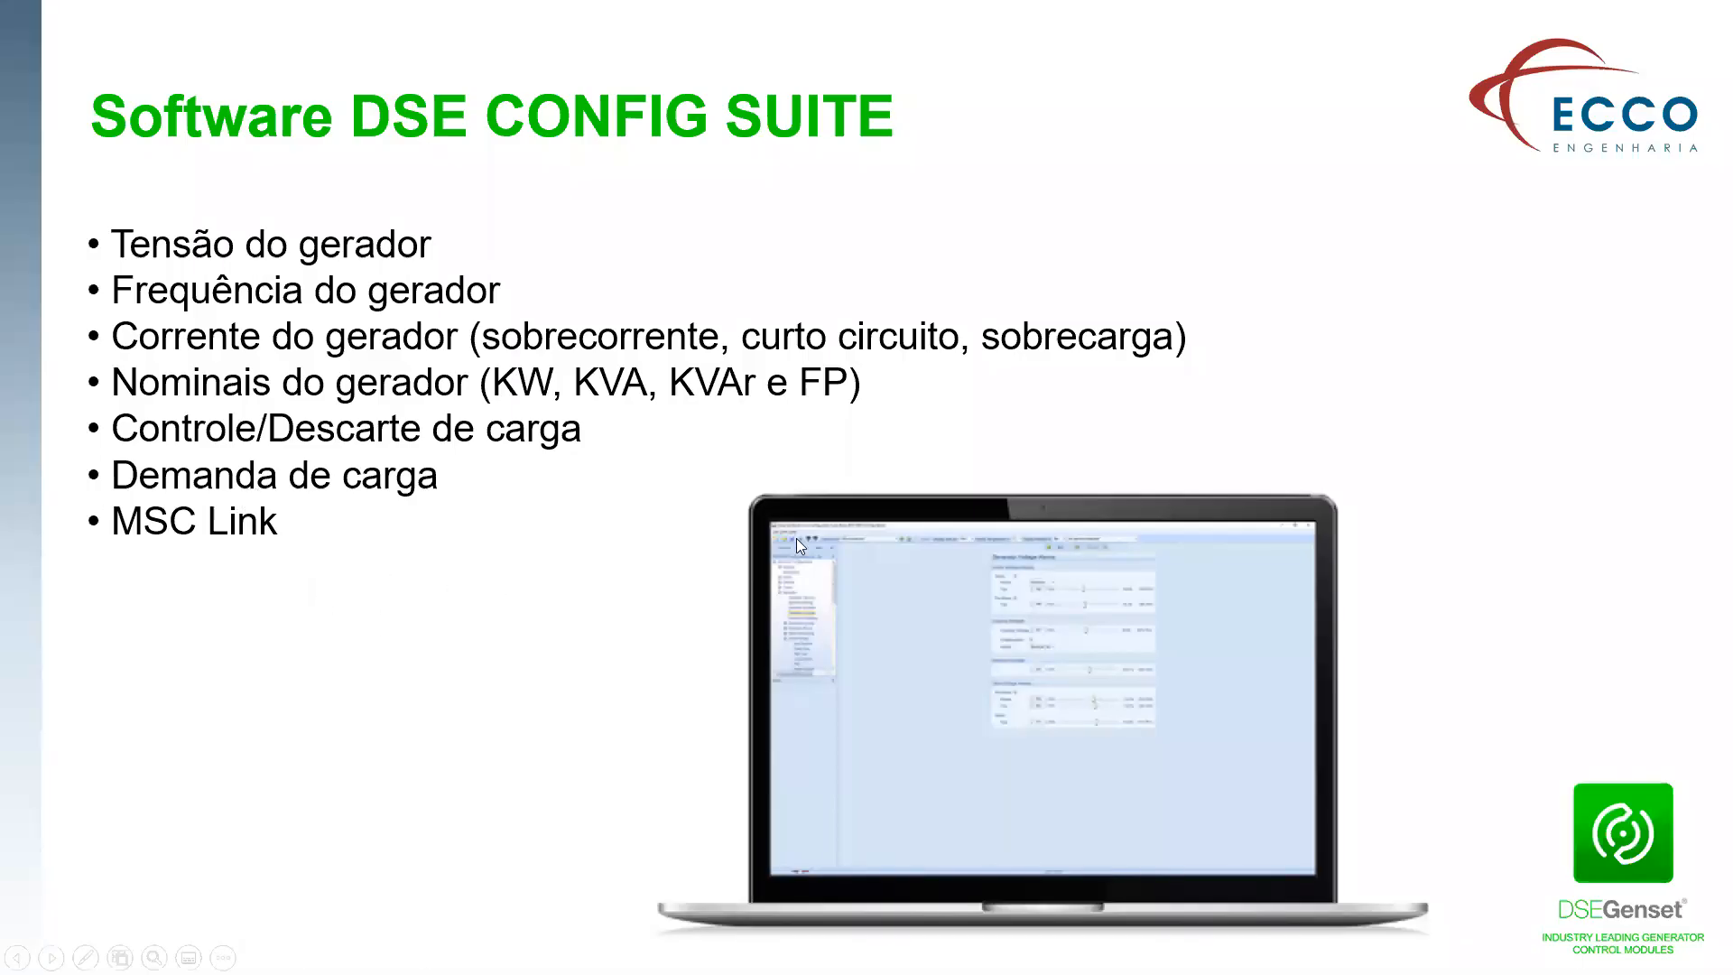
pyautogui.click(863, 536)
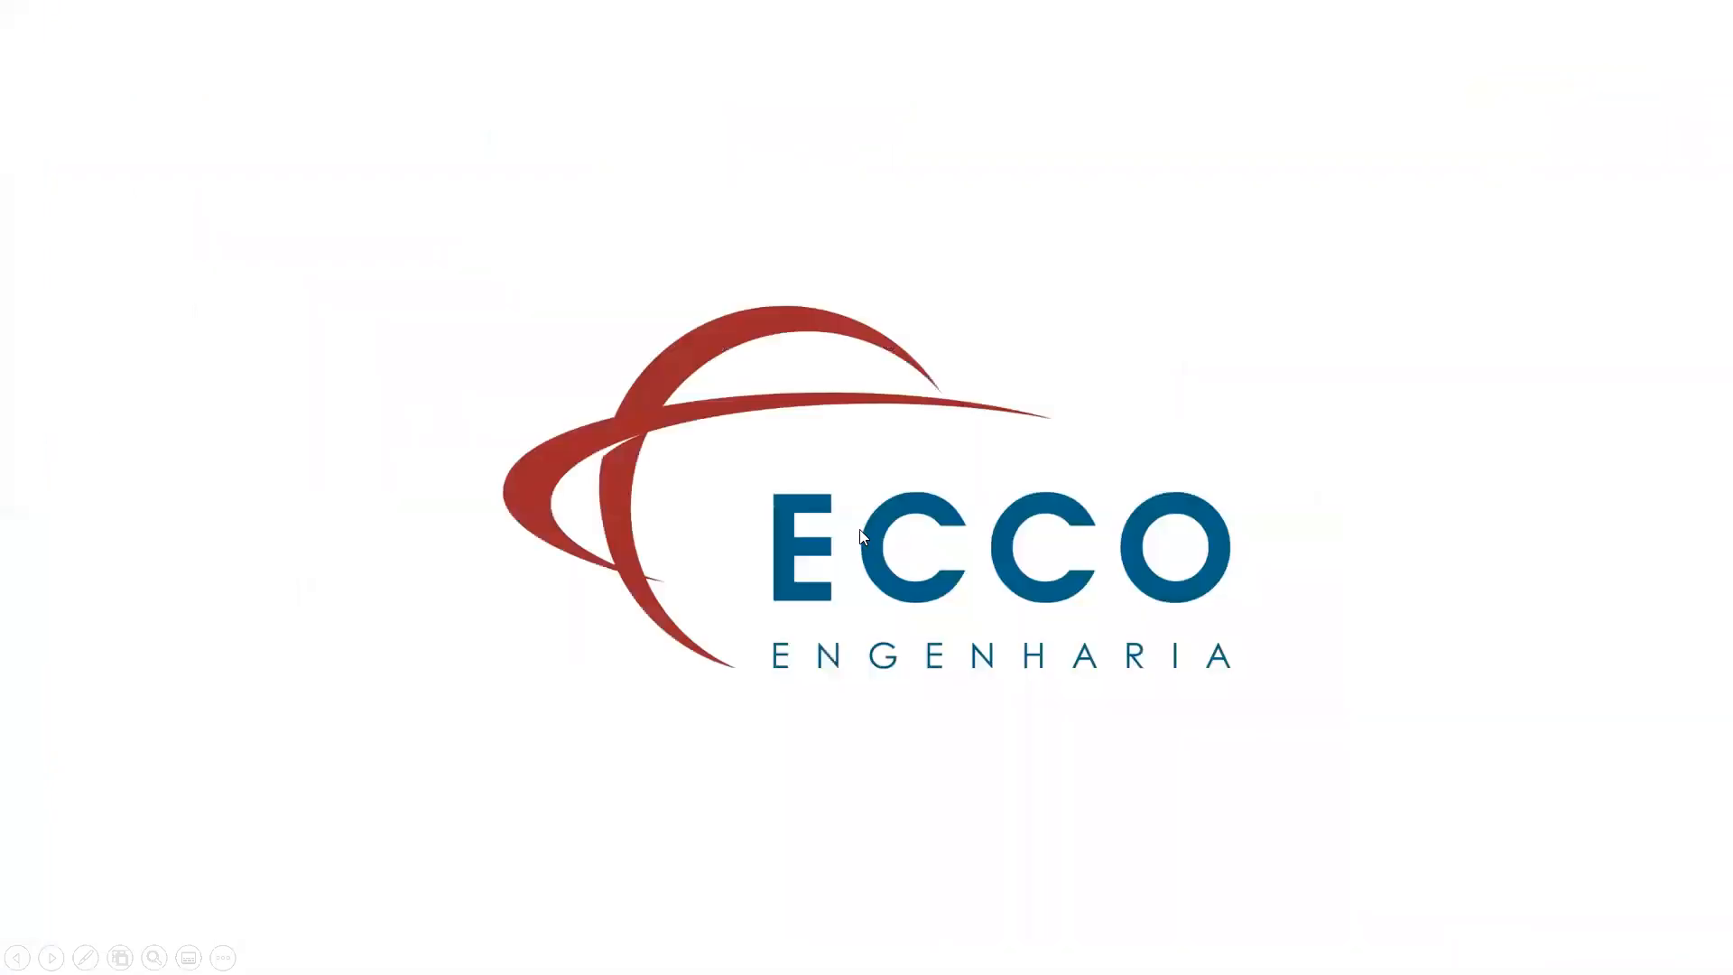